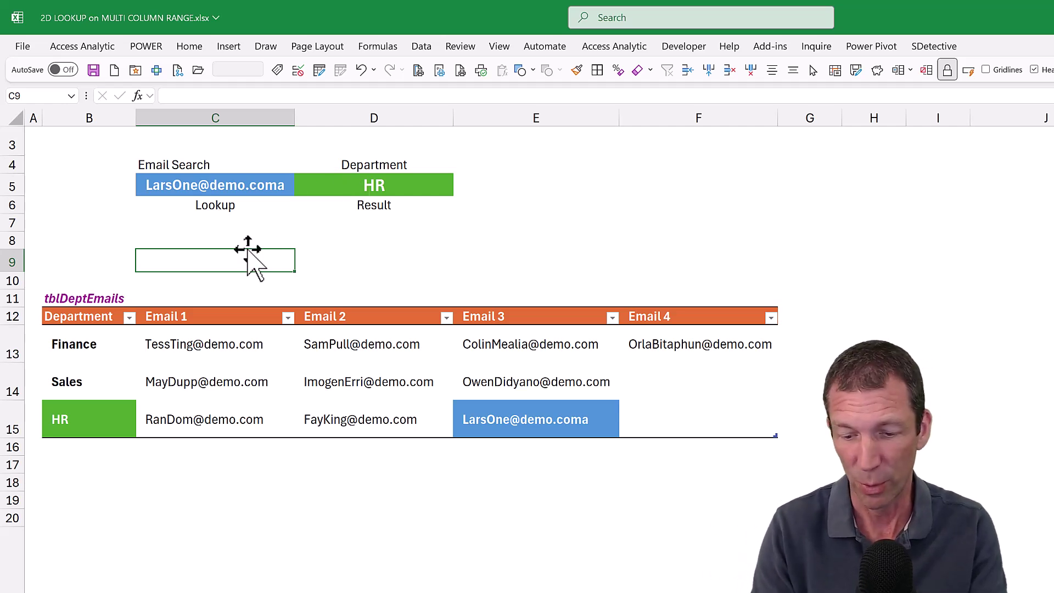
# - Enter an XLOOKUP formula in C9 that looks up C5 in tblDeptEmails[Email 3] and returns tblDeptEmails[Department]
pyautogui.write('=xl')
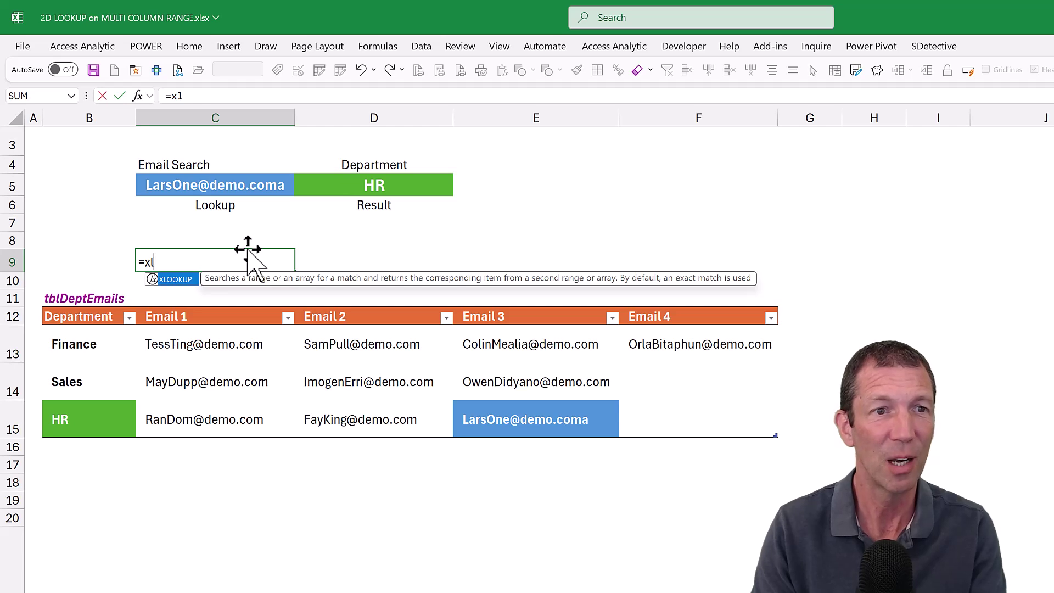
pyautogui.press('Tab')
pyautogui.click(262, 180)
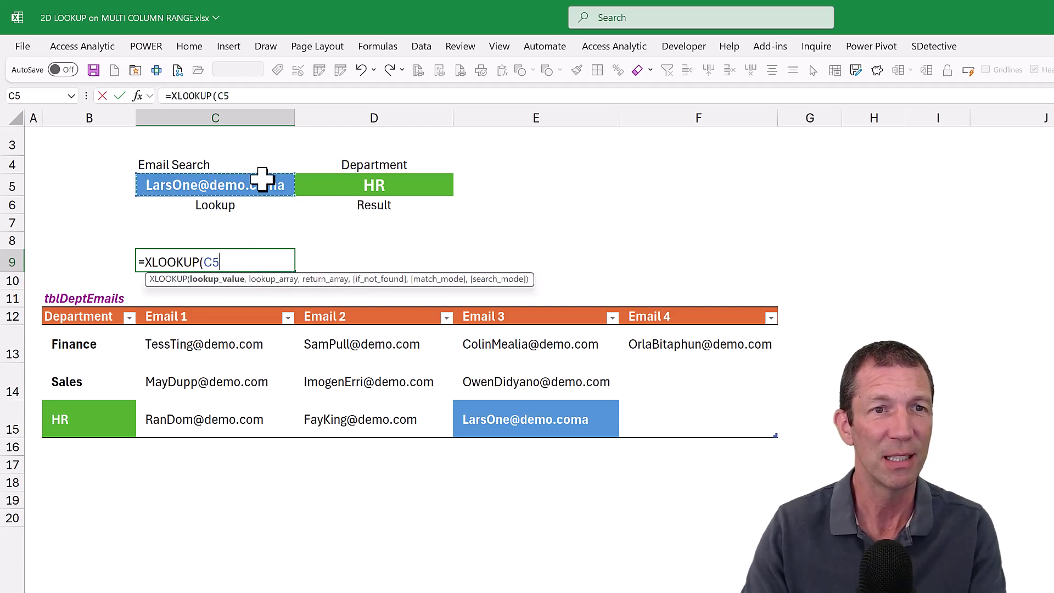
pyautogui.write(',')
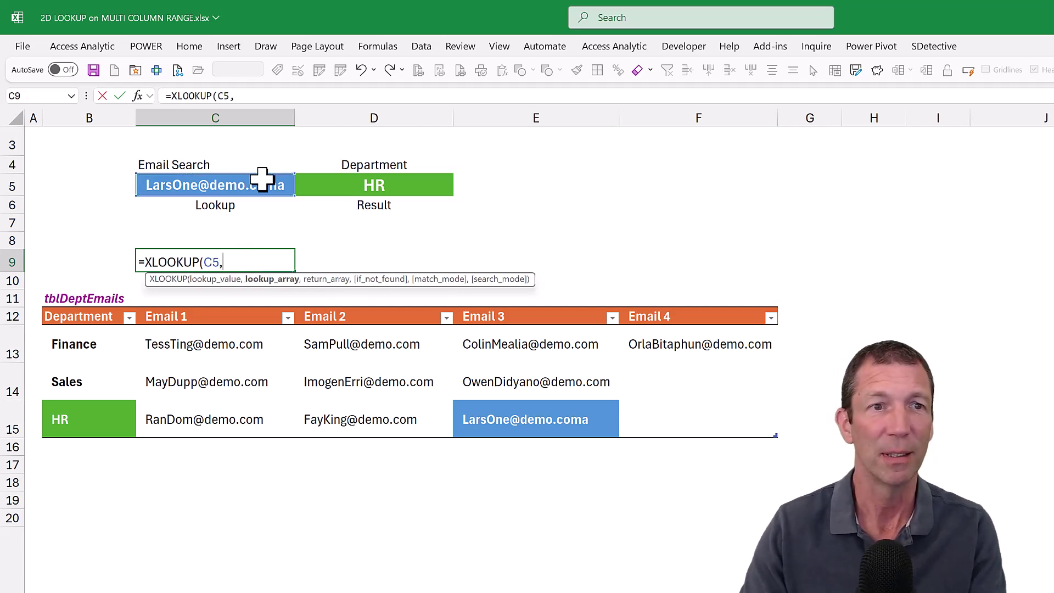
pyautogui.click(495, 302)
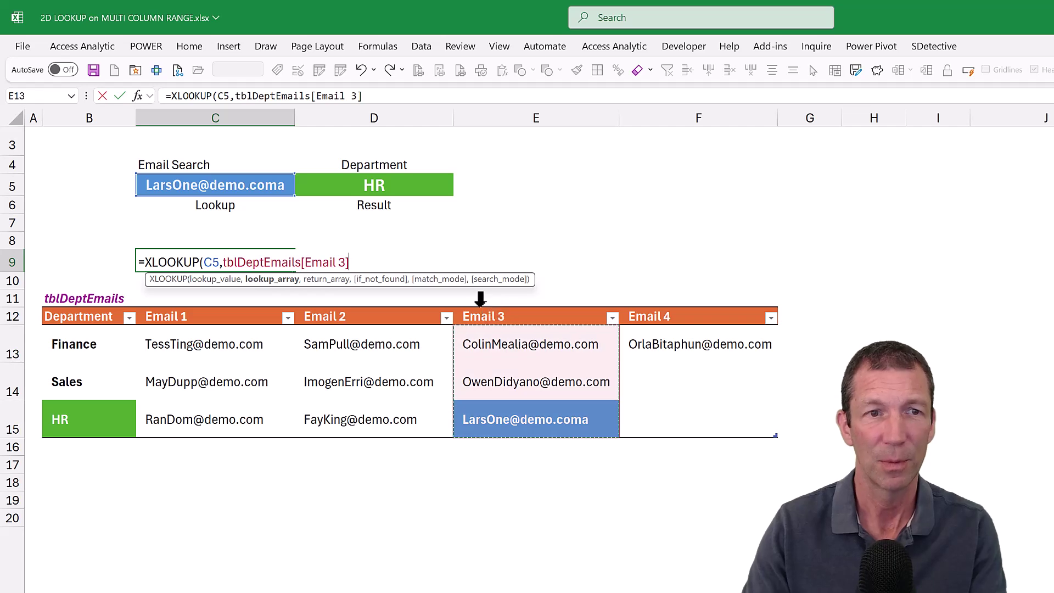
pyautogui.write(',')
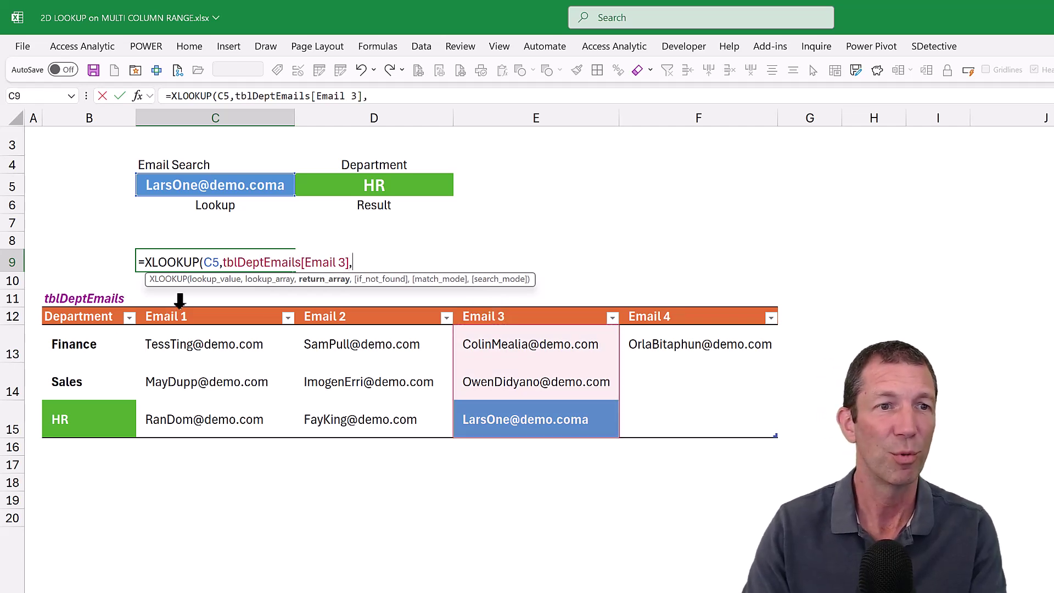
pyautogui.click(69, 302)
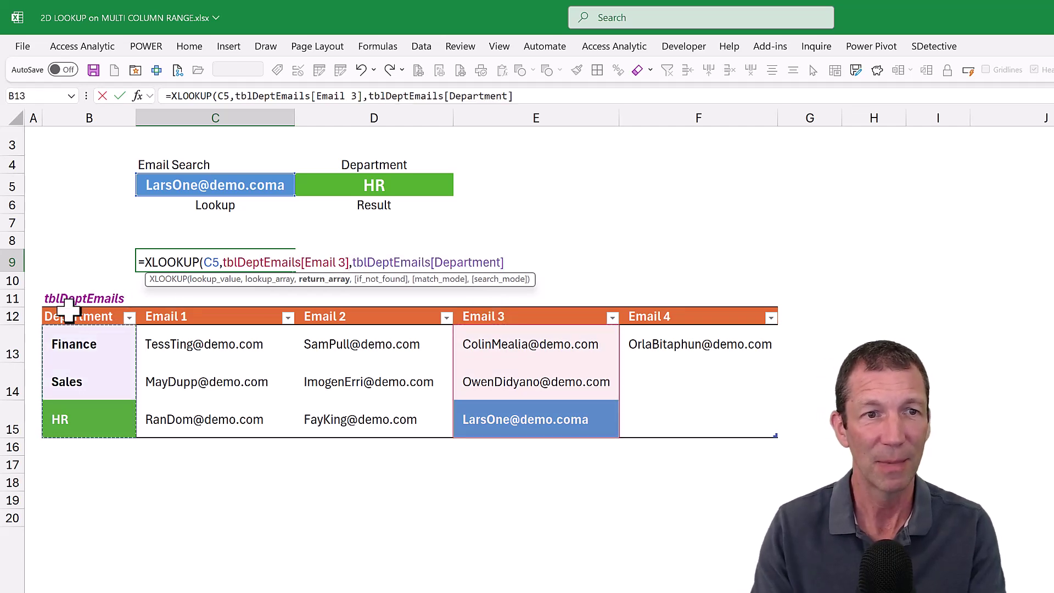
pyautogui.hotkey('ctrl', 'Return')
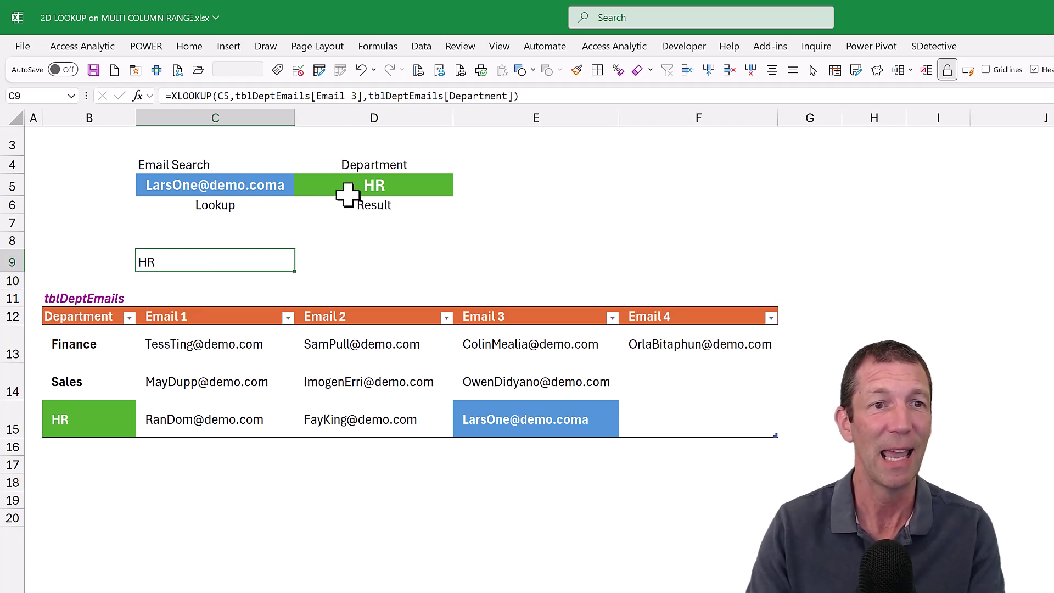
pyautogui.doubleClick(208, 265)
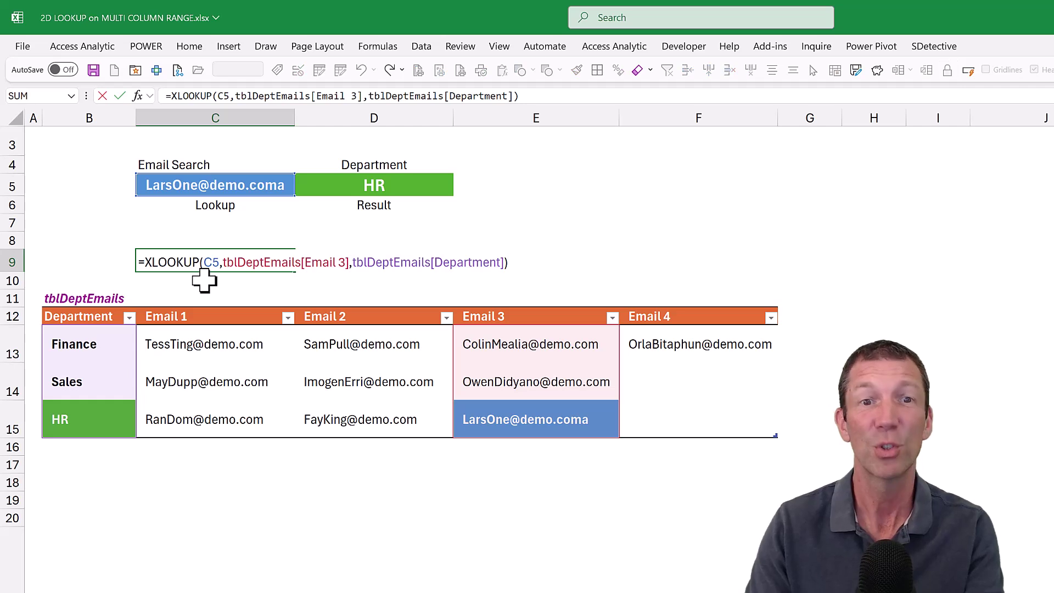
pyautogui.press('Escape')
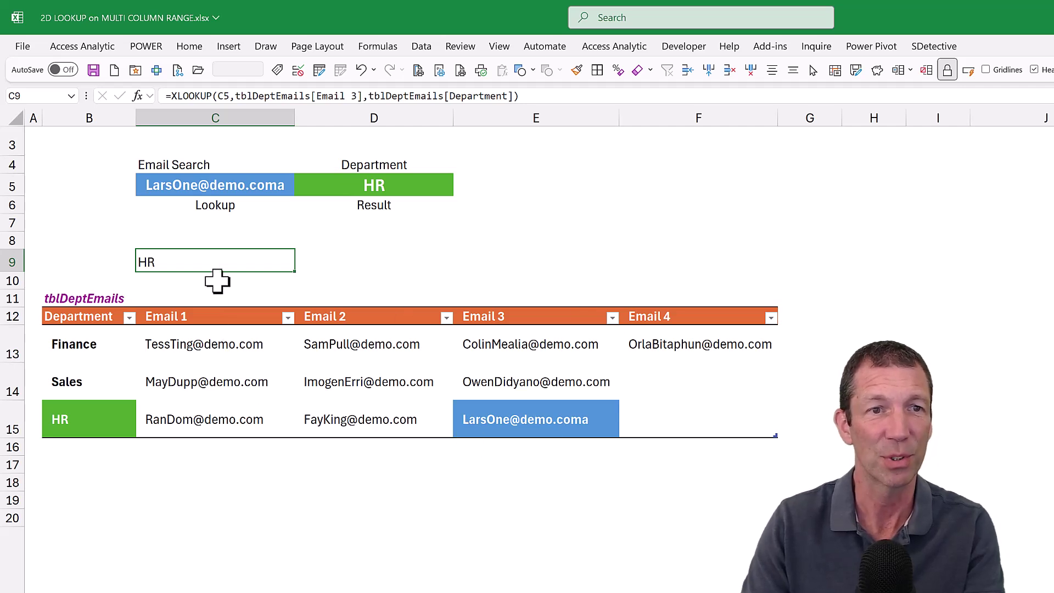
# - Choose the Finance department's Email 2 address as the lookup value in C5
pyautogui.click(252, 179)
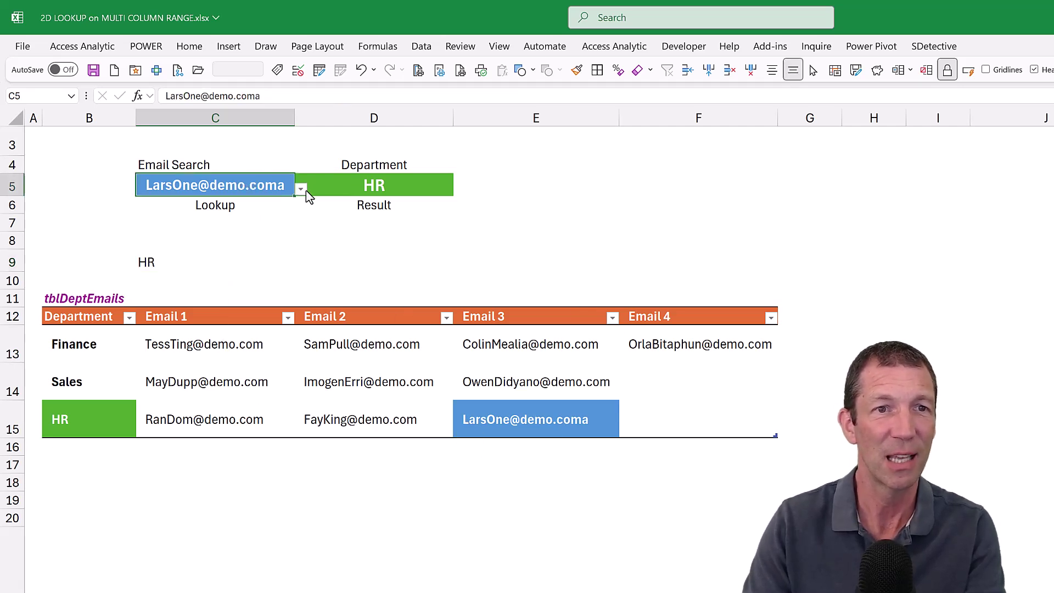
pyautogui.click(301, 189)
pyautogui.click(228, 216)
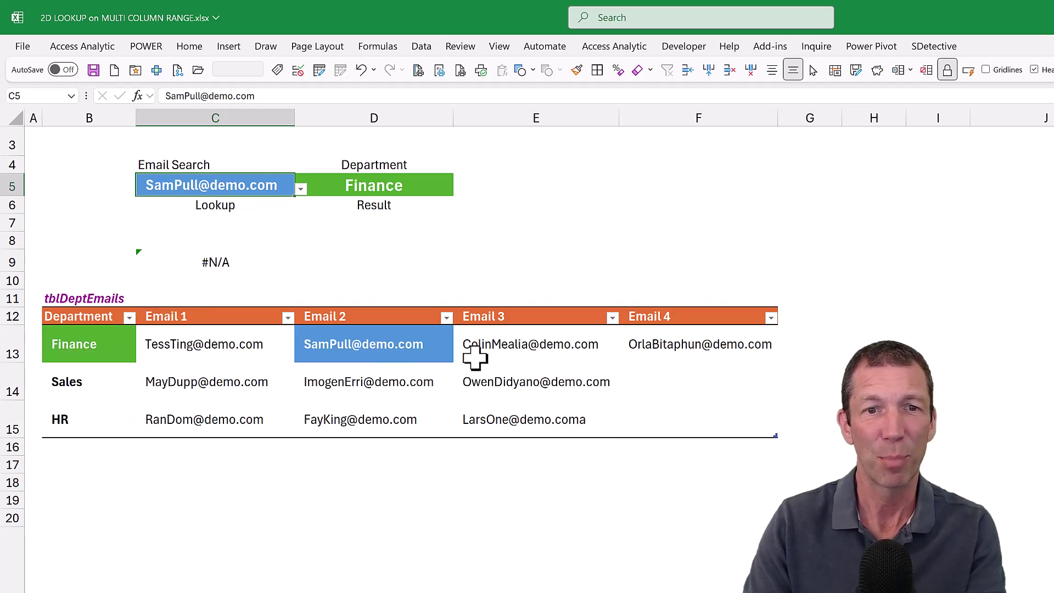
# - Replace the lookup array of the XLOOKUP in C9 with the range tblDeptEmails[[Email 1]:[Email 4]]
pyautogui.click(218, 261)
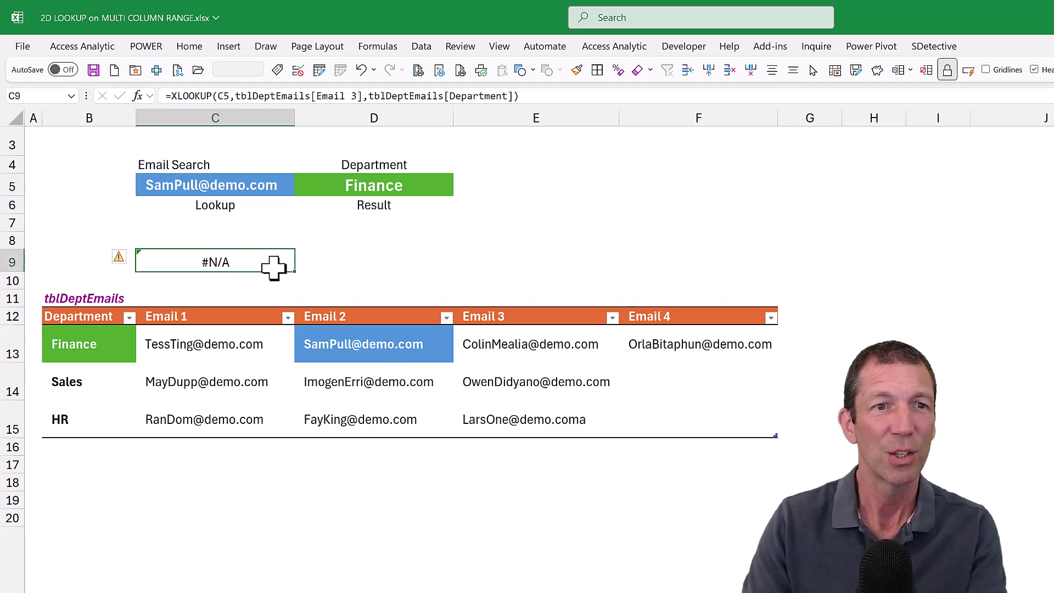
pyautogui.doubleClick(280, 266)
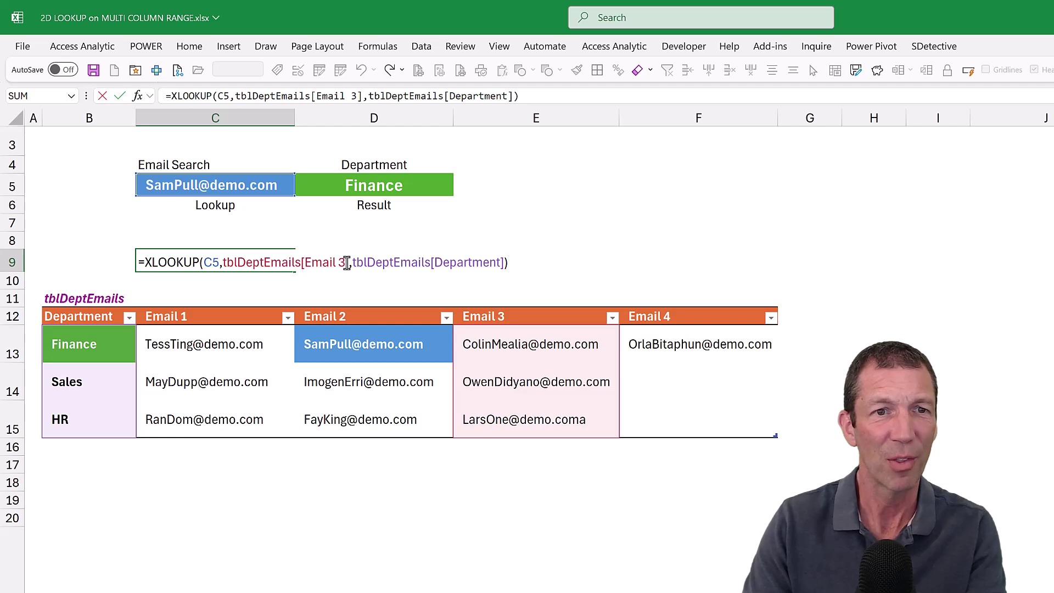
pyautogui.moveTo(347, 263); pyautogui.dragTo(222, 264)
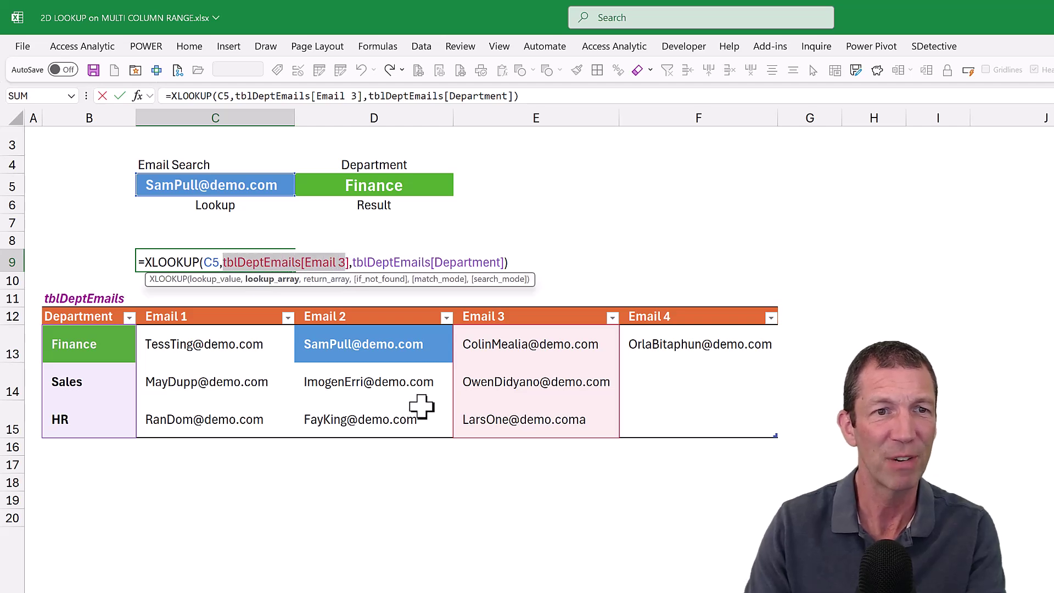
pyautogui.press('BackSpace')
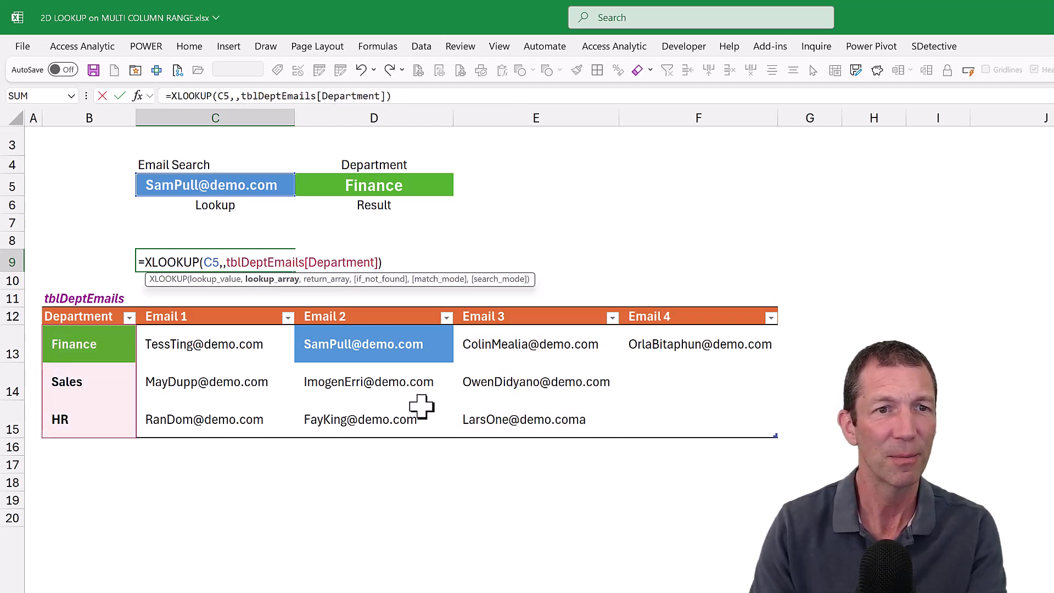
pyautogui.click(208, 308)
pyautogui.moveTo(291, 319); pyautogui.dragTo(648, 325)
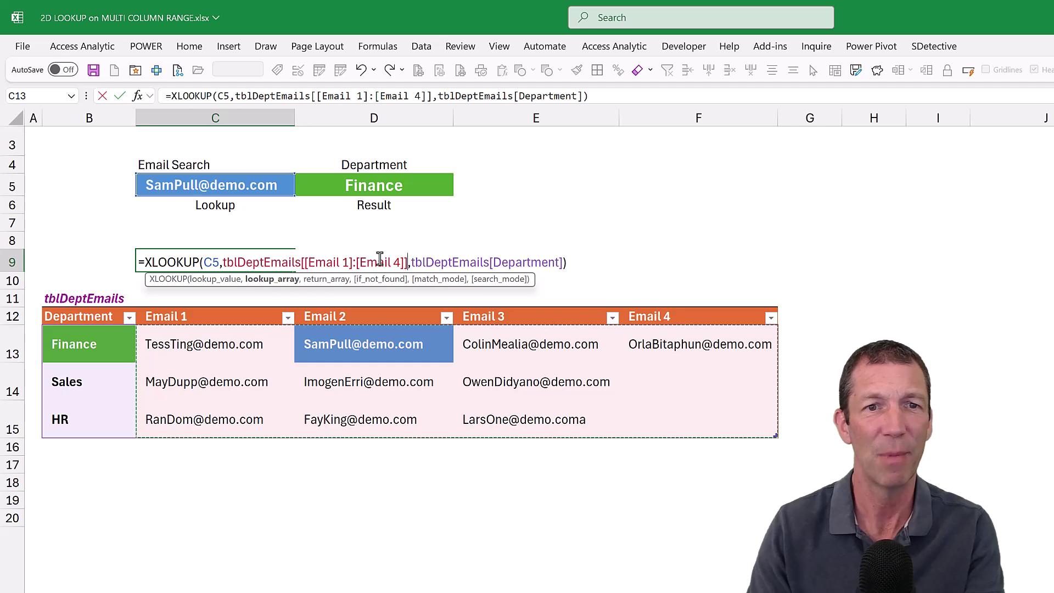
pyautogui.hotkey('ctrl', 'Return')
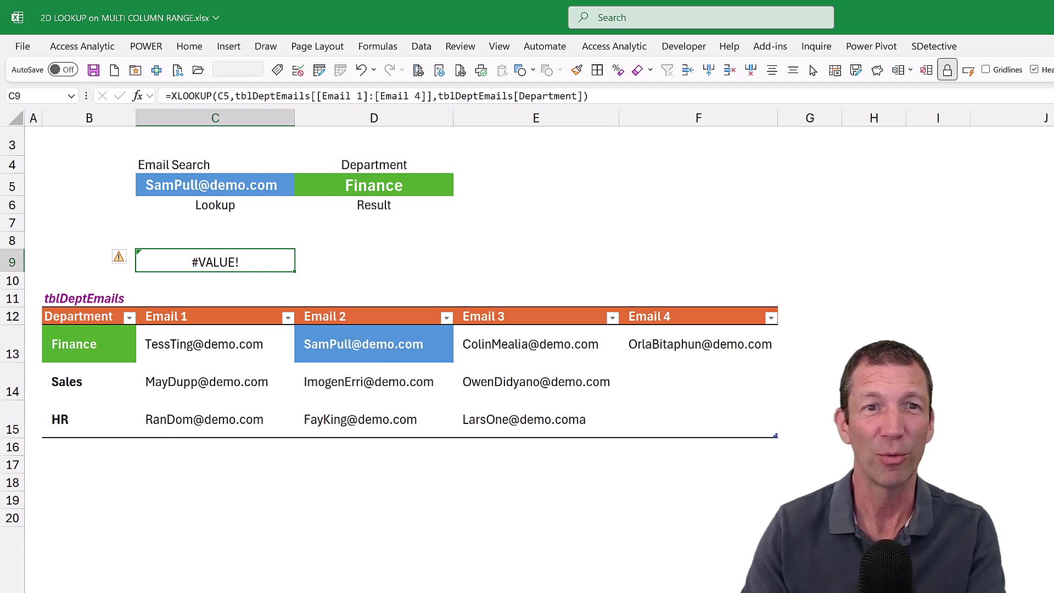
# - Enter an aa2DLookup formula in D9 with lookup value C5, lookup range tblDeptEmails[[Email 1]:[Email 4]] and return column tblDeptEmails[Department]
pyautogui.click(420, 260)
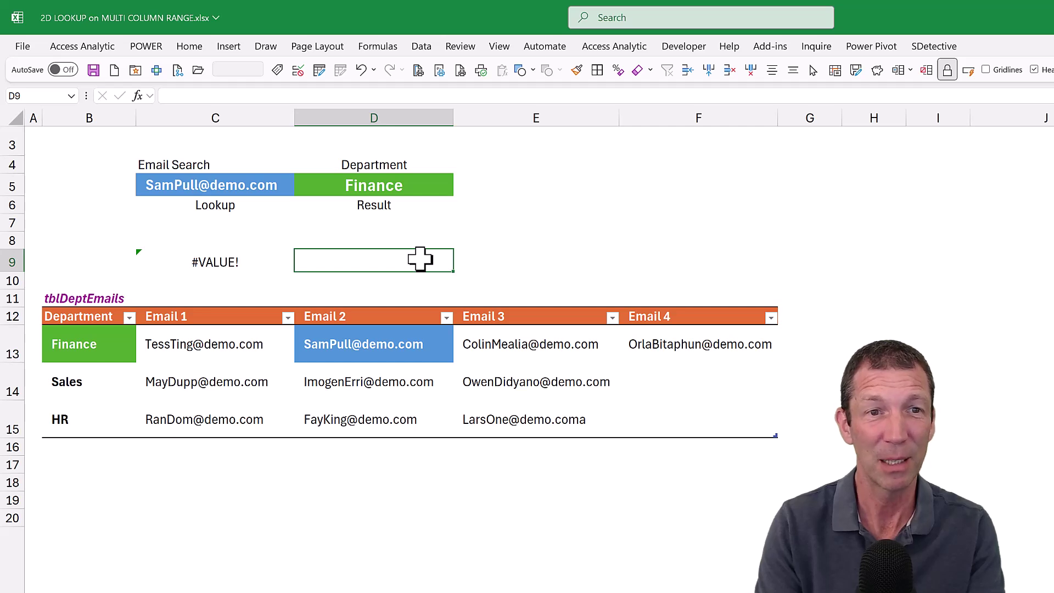
pyautogui.write('=aa')
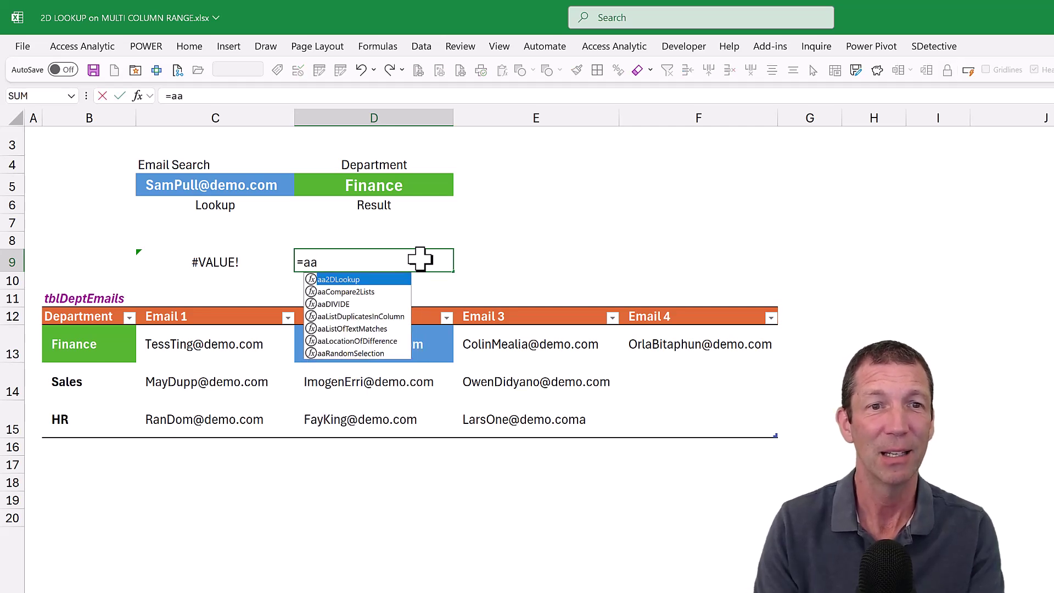
pyautogui.press('Tab')
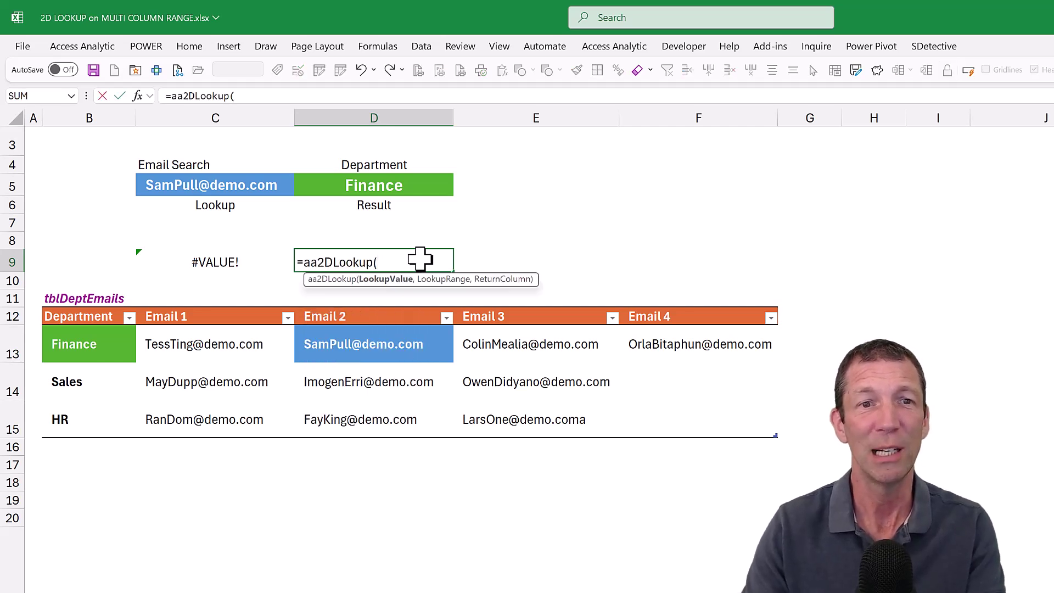
pyautogui.click(207, 185)
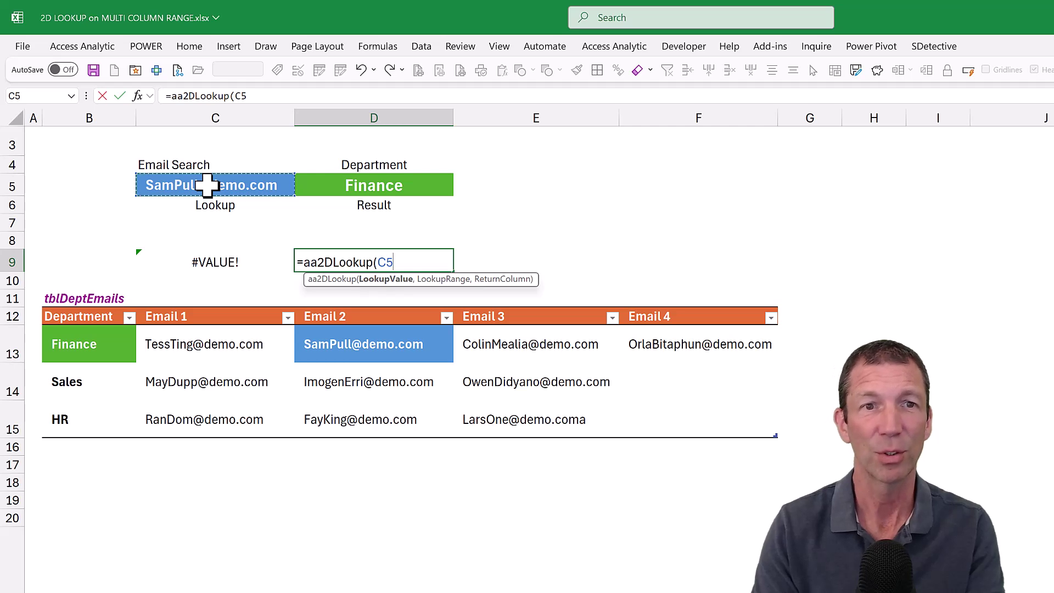
pyautogui.write(',')
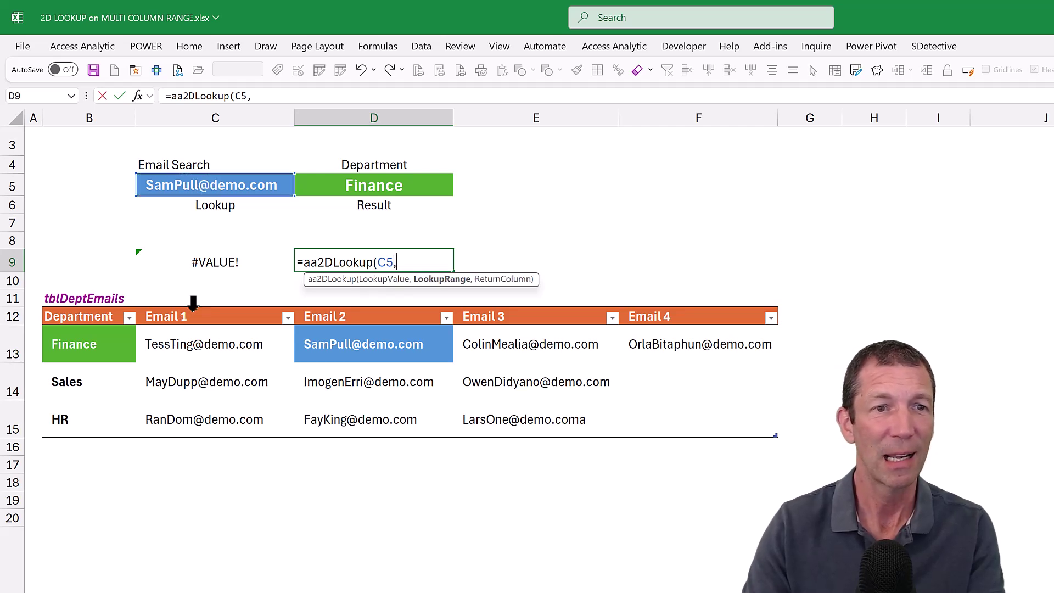
pyautogui.moveTo(193, 302); pyautogui.dragTo(730, 382)
pyautogui.write(',')
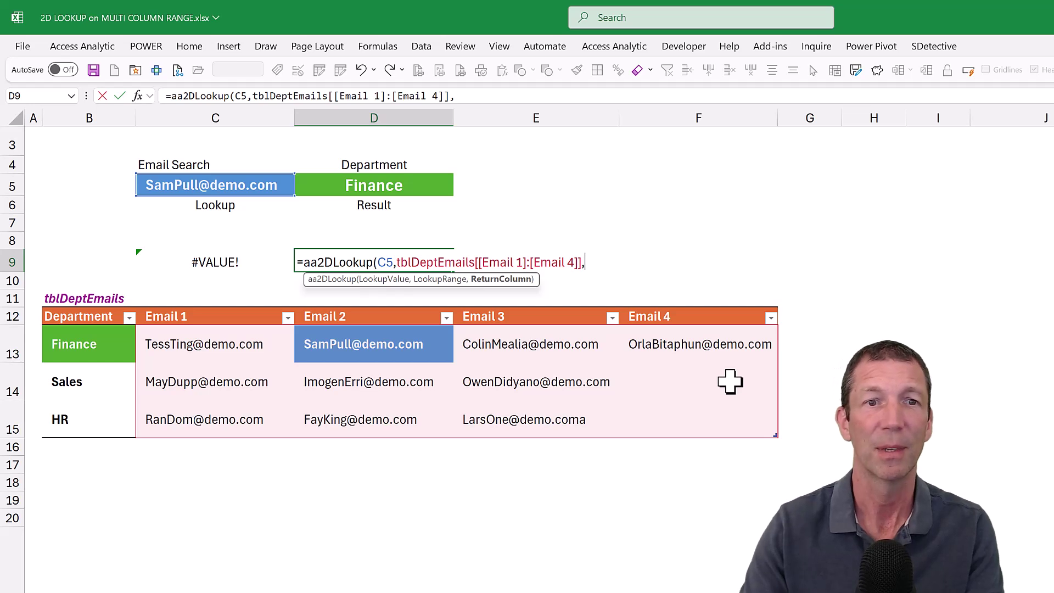
pyautogui.moveTo(75, 341); pyautogui.dragTo(75, 431)
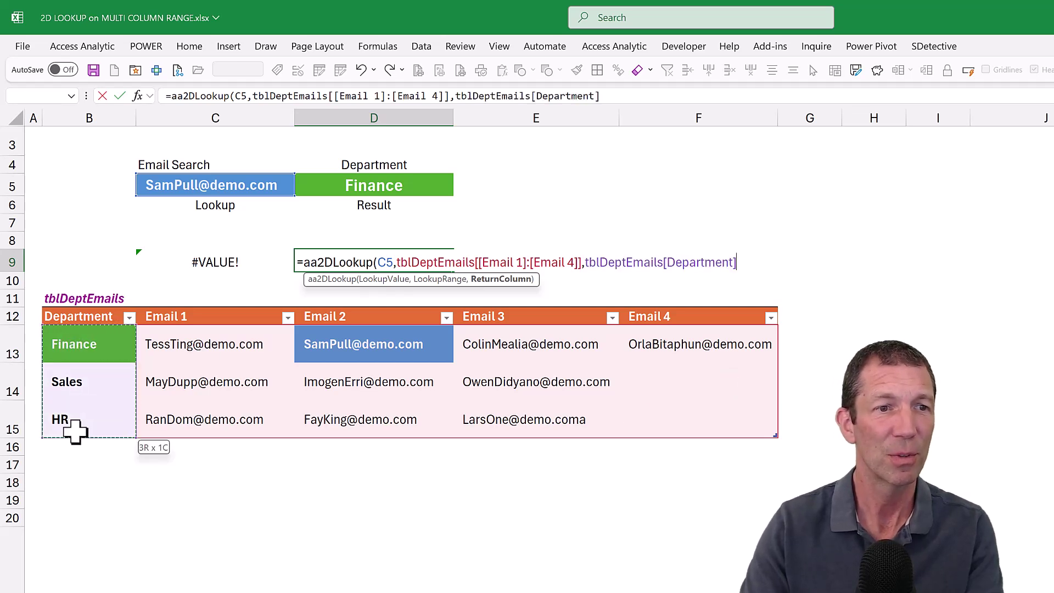
pyautogui.press('Return')
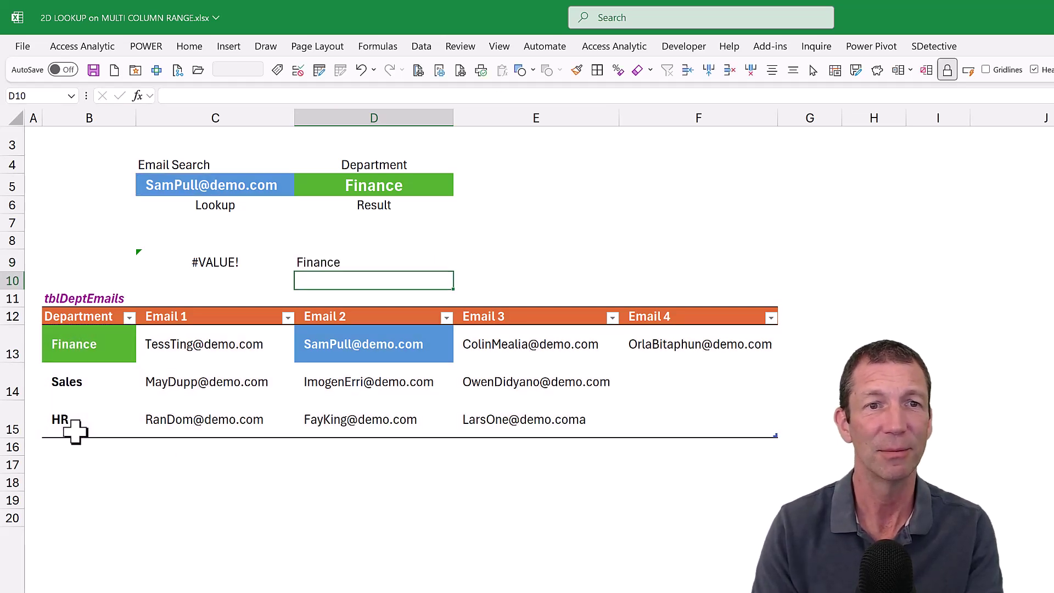
pyautogui.press('Up')
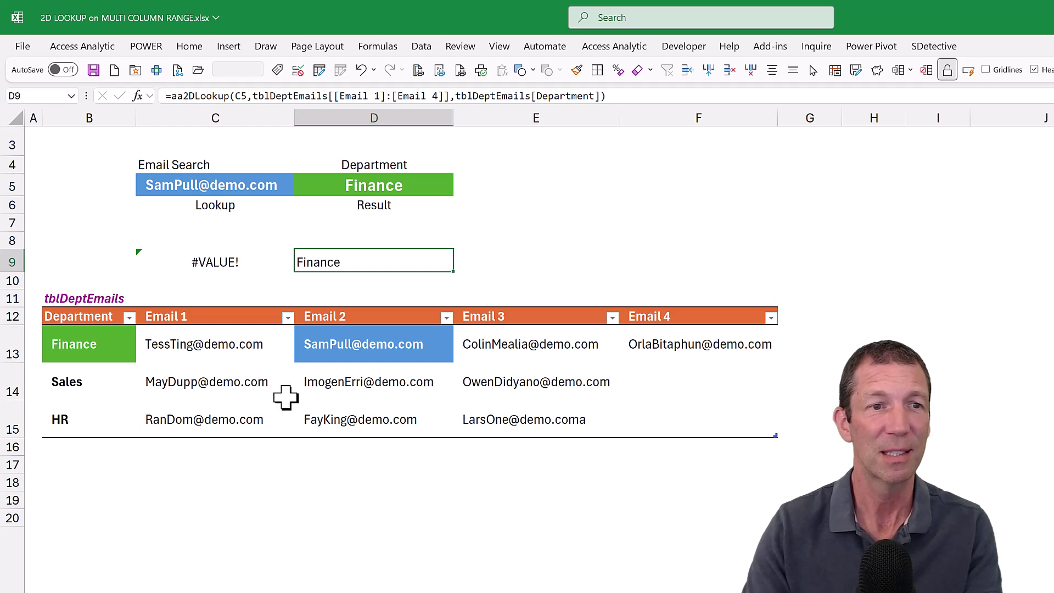
# - Choose the Sales department's Email 3 address as the lookup value in C5 and inspect the ranges used by the D9 formula
pyautogui.click(269, 176)
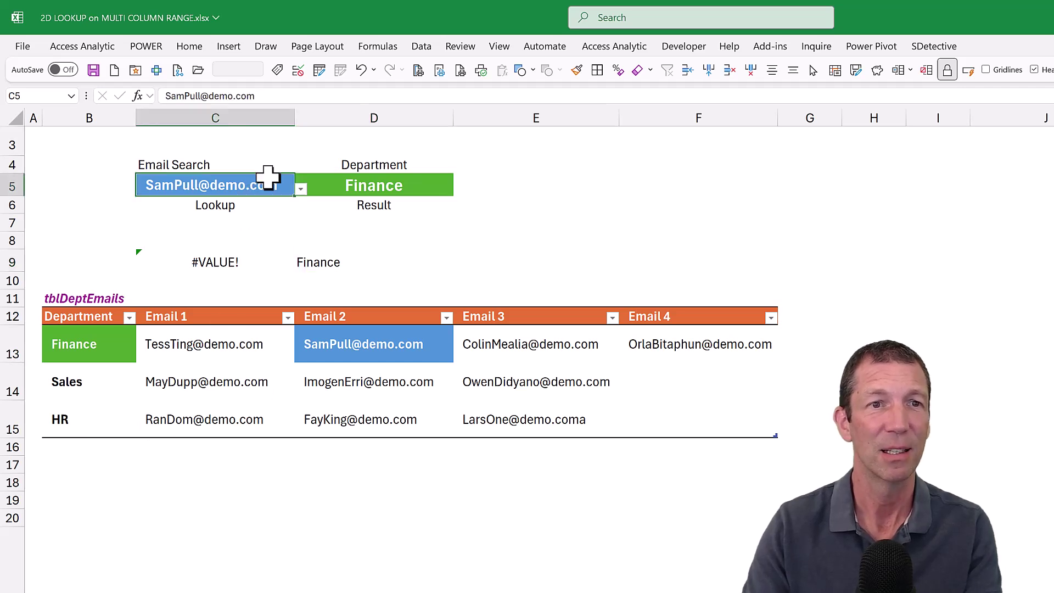
pyautogui.click(301, 188)
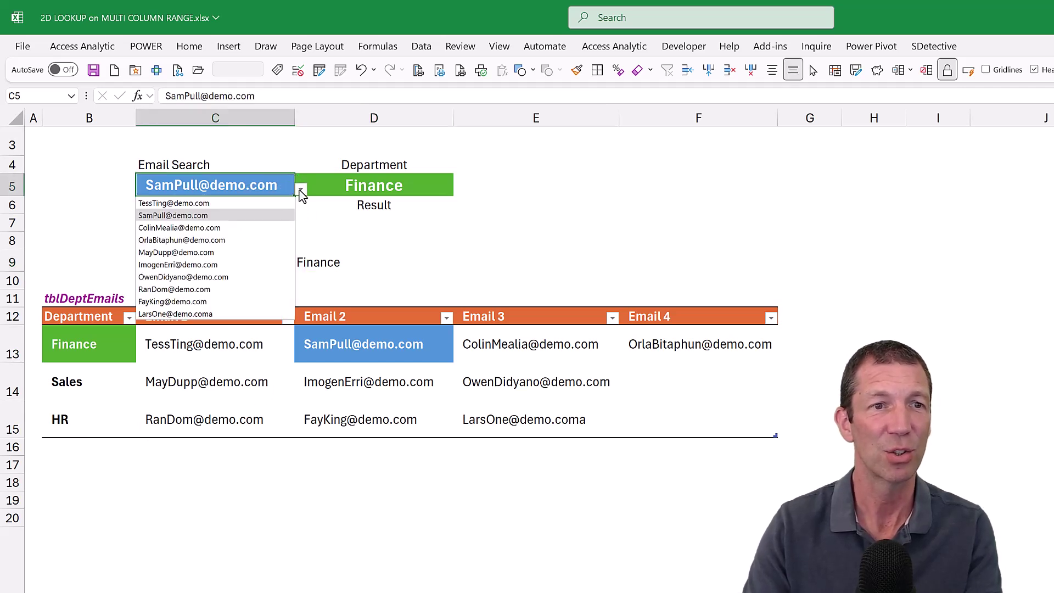
pyautogui.click(196, 279)
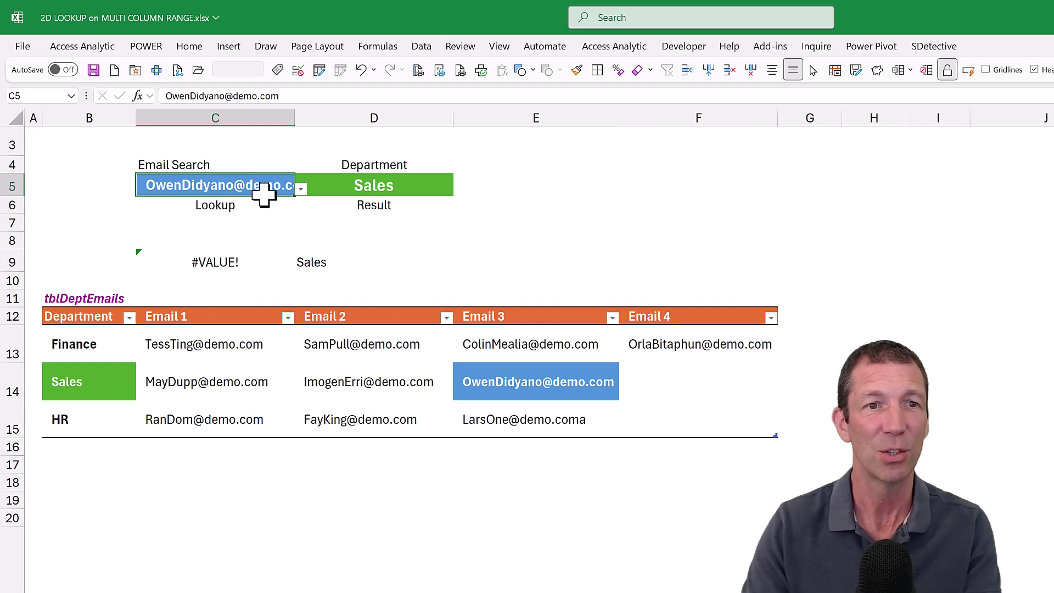
pyautogui.click(306, 262)
pyautogui.press('F2')
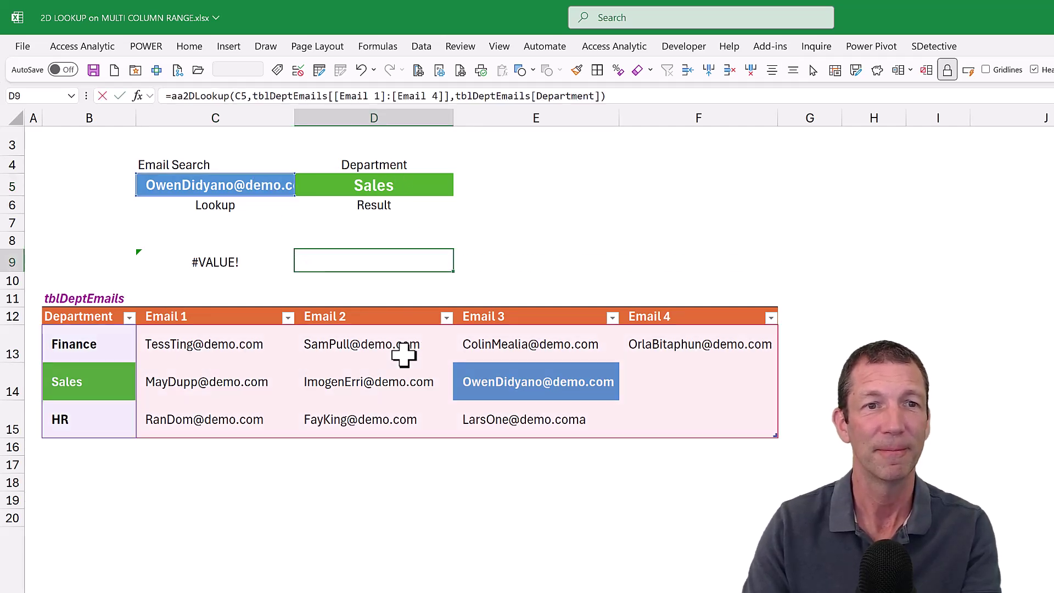
pyautogui.press('Escape')
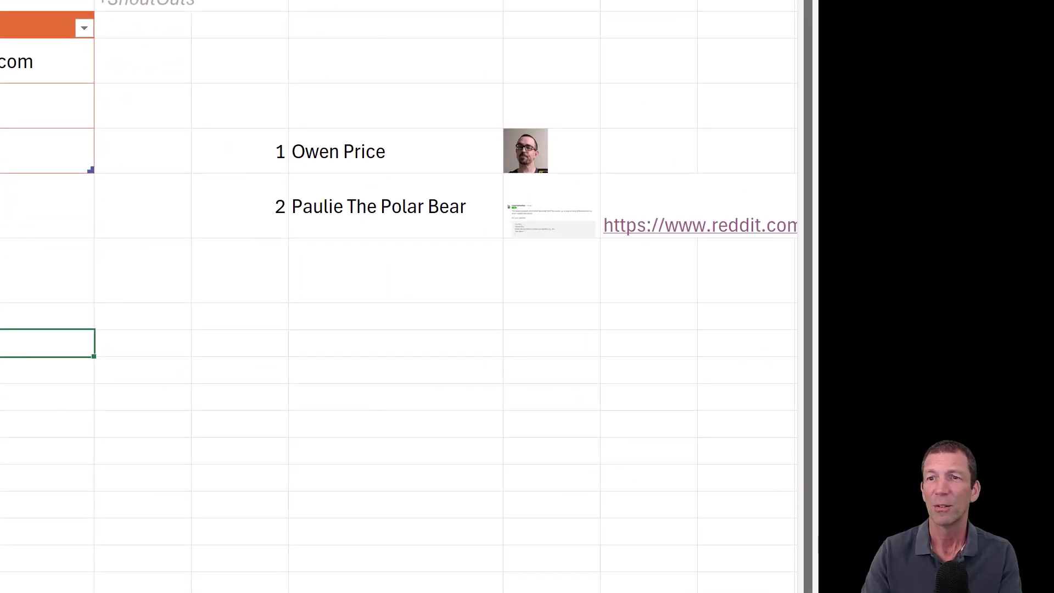
# - View the first shout-out's picture at full size over the cells, and return it to its cell
pyautogui.click(534, 147)
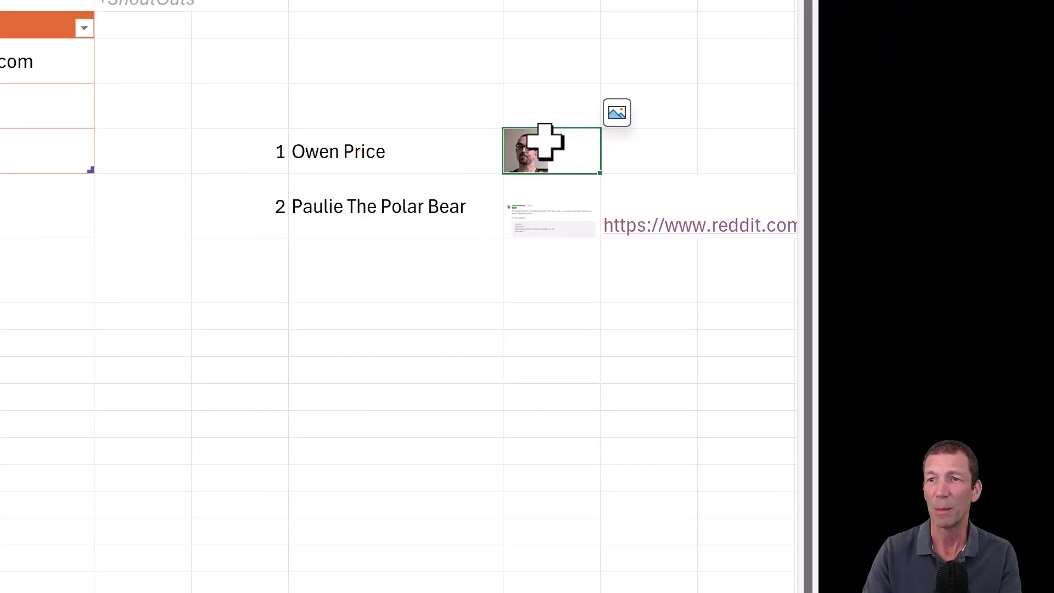
pyautogui.click(616, 114)
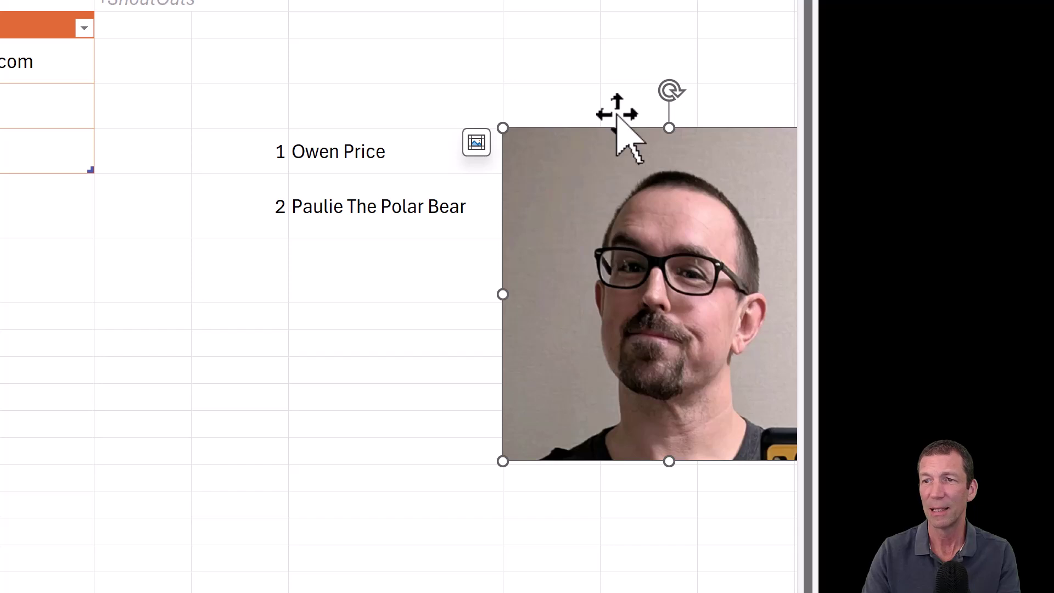
pyautogui.click(472, 146)
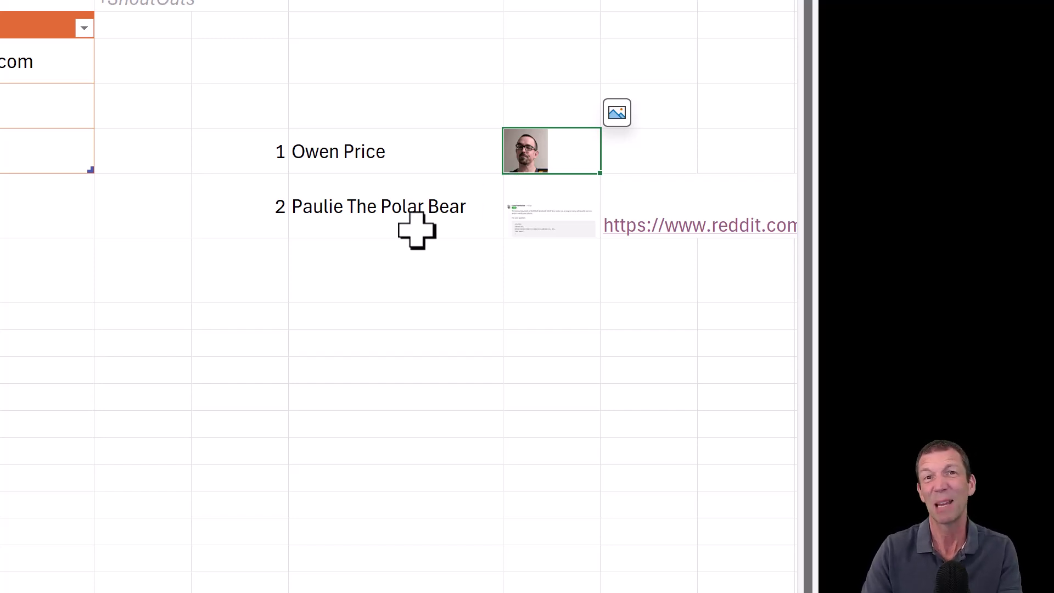
# - View the second shout-out's picture at full size, return it to its cell, and inspect the reddit link beside it before going back to the table
pyautogui.click(568, 227)
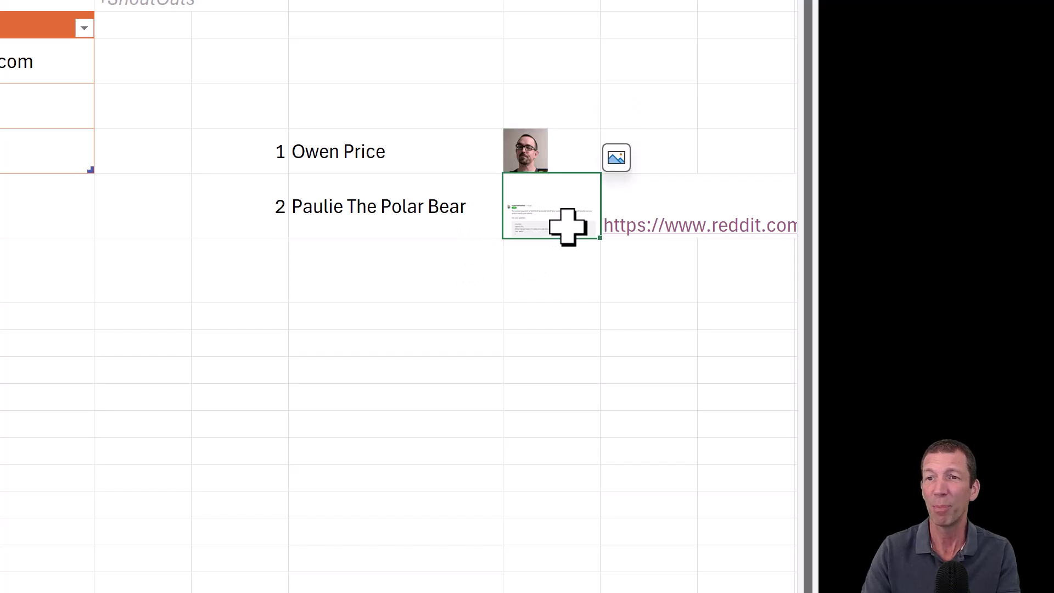
pyautogui.click(623, 157)
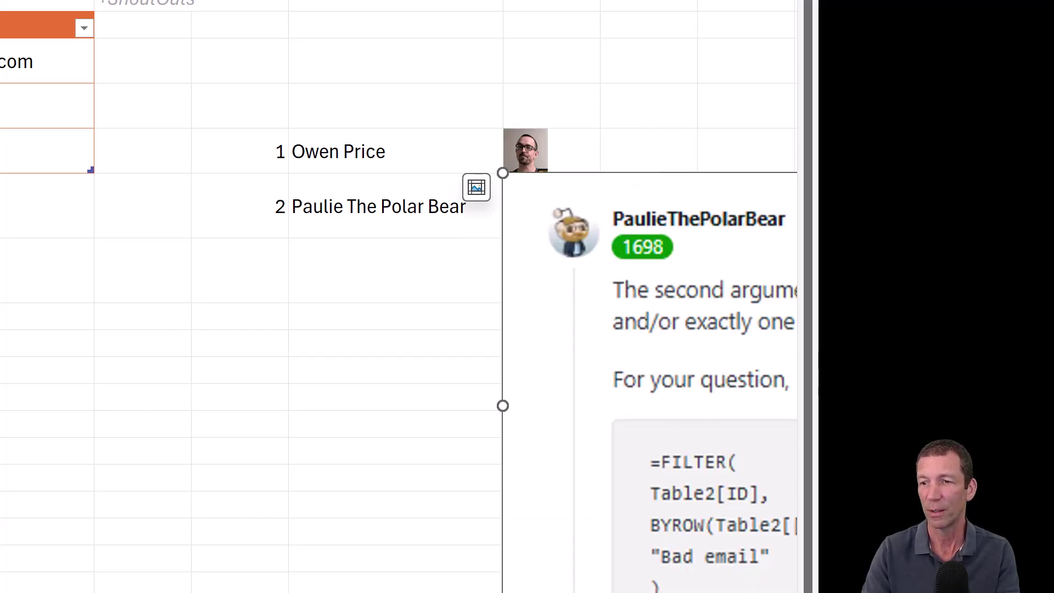
pyautogui.hscroll(5, 399, 307)
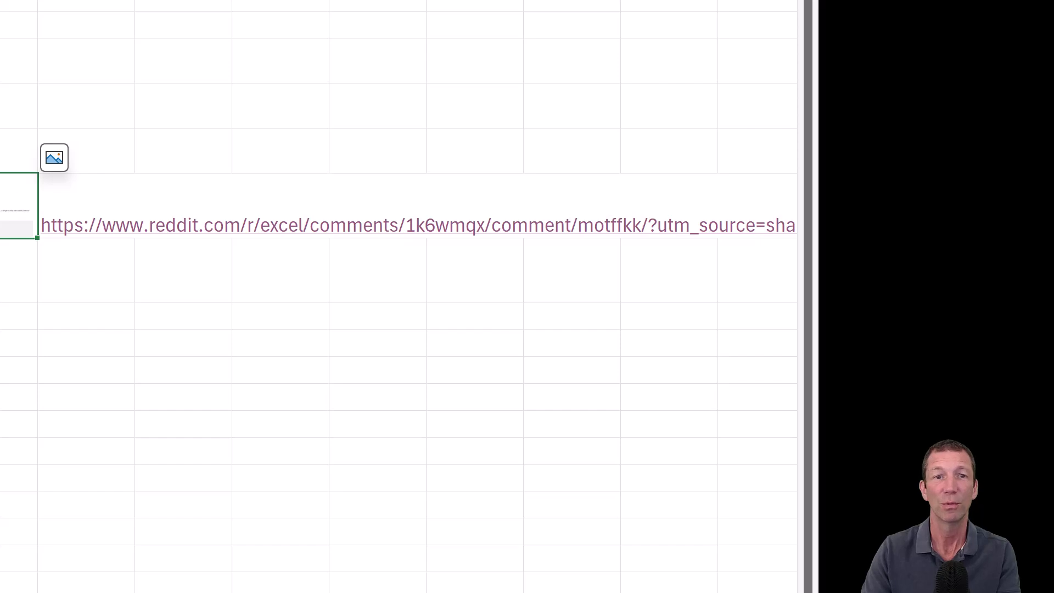
pyautogui.press('Left')
pyautogui.press('Left')
pyautogui.press('Left')
pyautogui.press('Left')
pyautogui.press('Left')
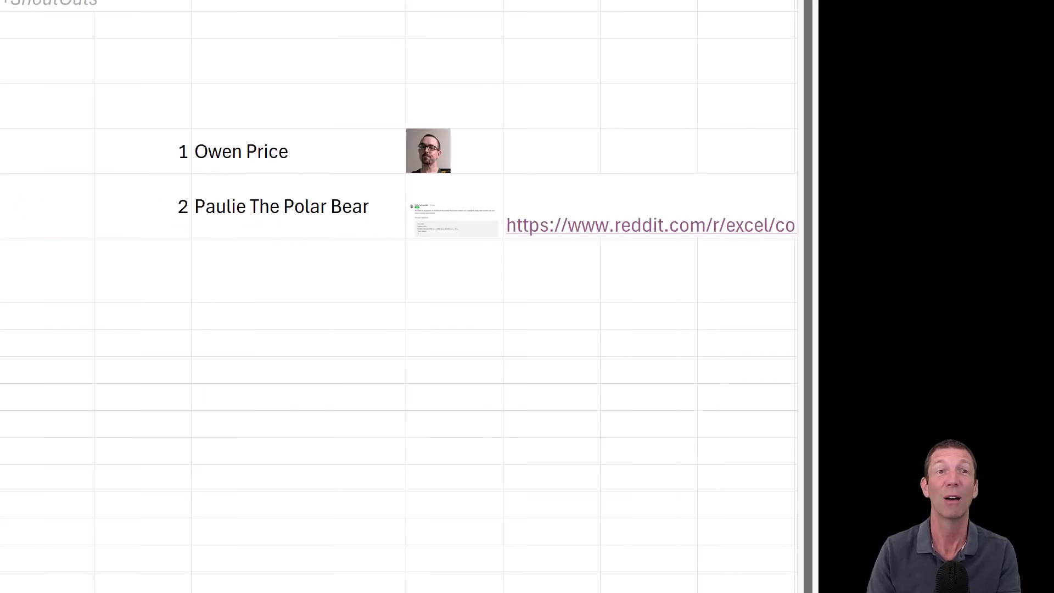
pyautogui.press('Left')
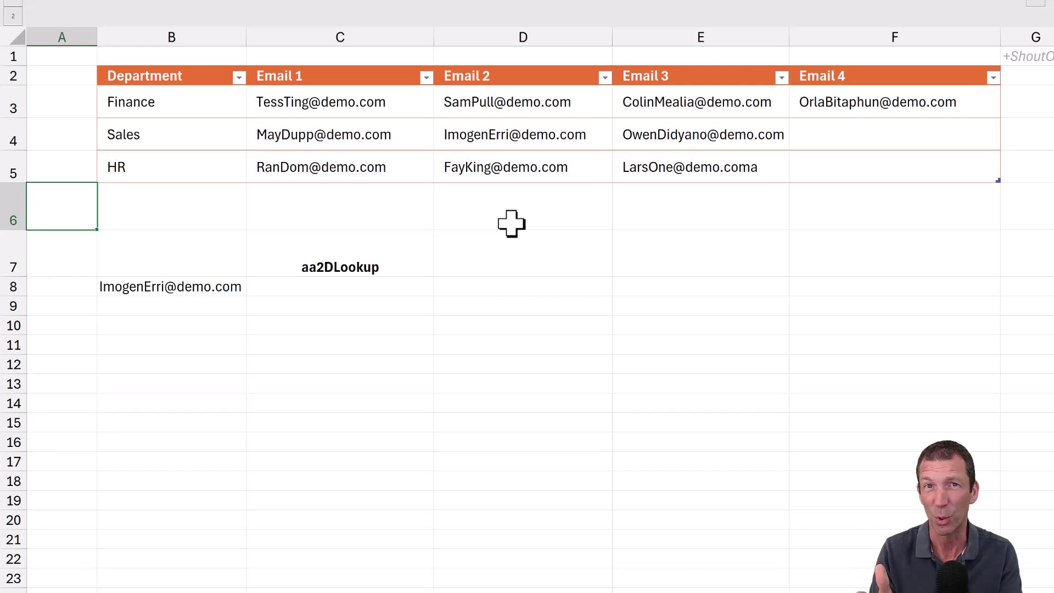
# - Examine where the email in B8 sits in the email columns, which department it belongs to, and the full Email 1 to Email 4 range
pyautogui.click(352, 287)
pyautogui.press('Left')
pyautogui.press('Left')
pyautogui.press('Right')
pyautogui.press('Right')
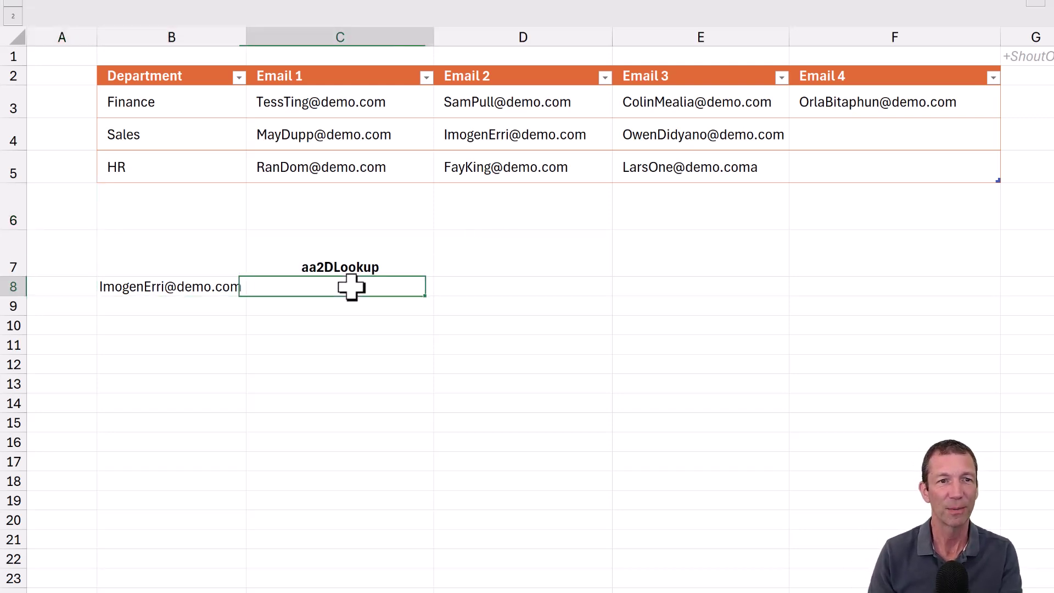
pyautogui.click(539, 131)
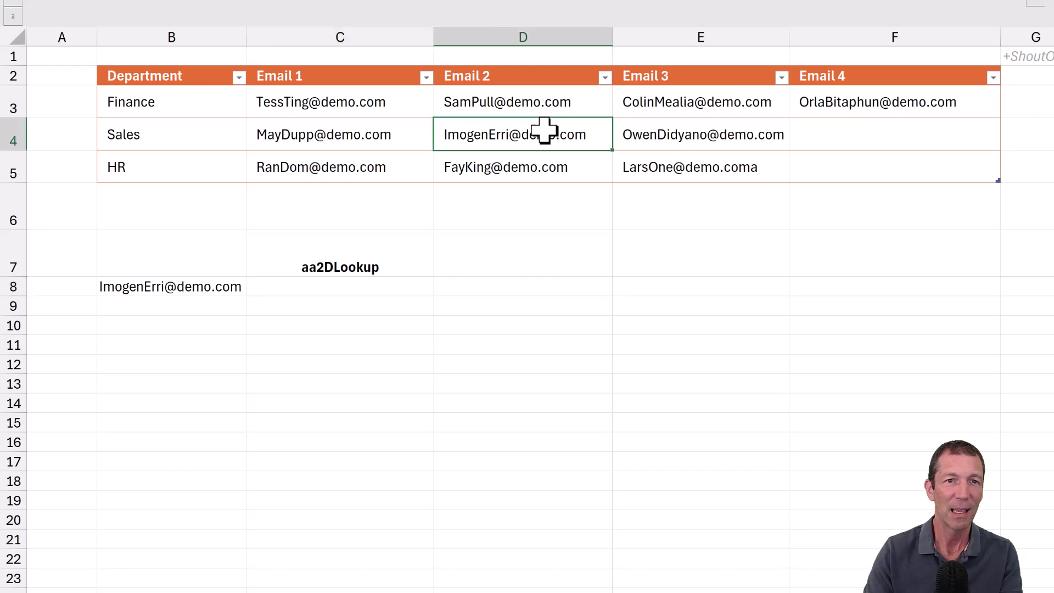
pyautogui.click(139, 134)
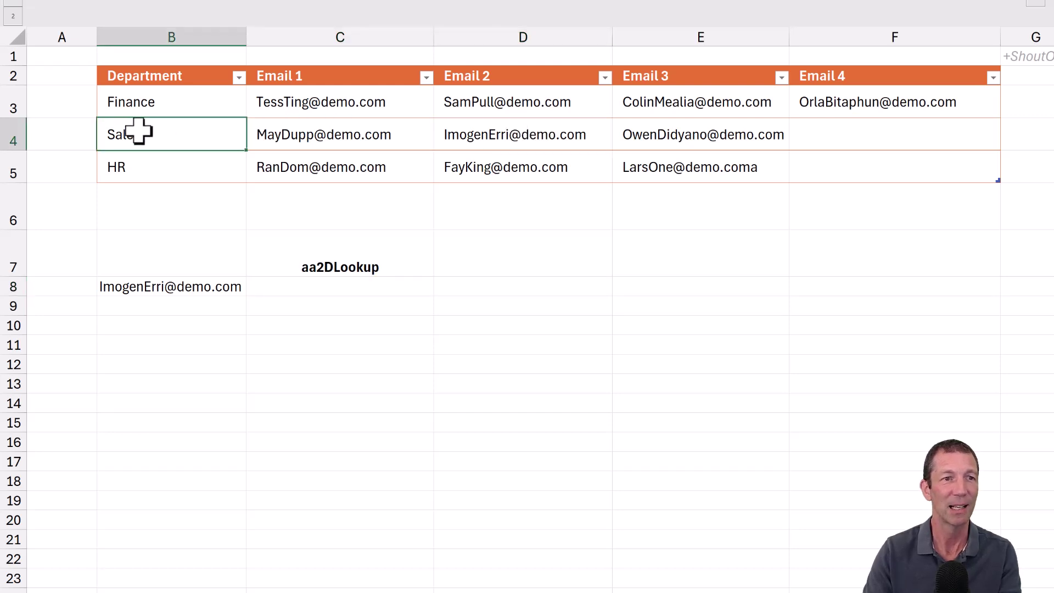
pyautogui.click(354, 286)
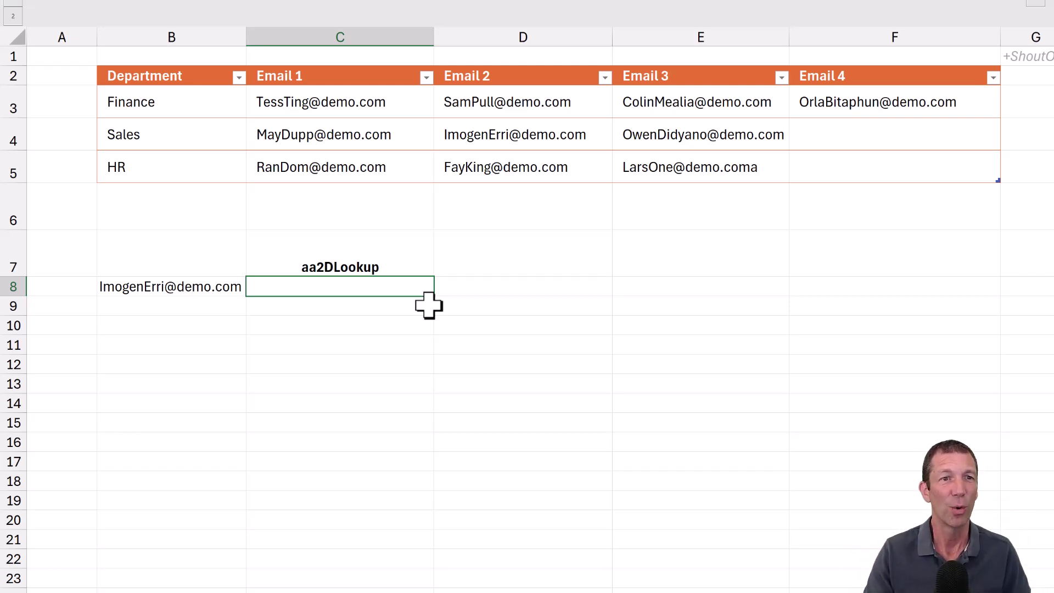
pyautogui.moveTo(372, 108)
pyautogui.mouseDown()
pyautogui.moveTo(453, 149)
pyautogui.moveTo(741, 188)
pyautogui.moveTo(862, 167)
pyautogui.mouseUp()
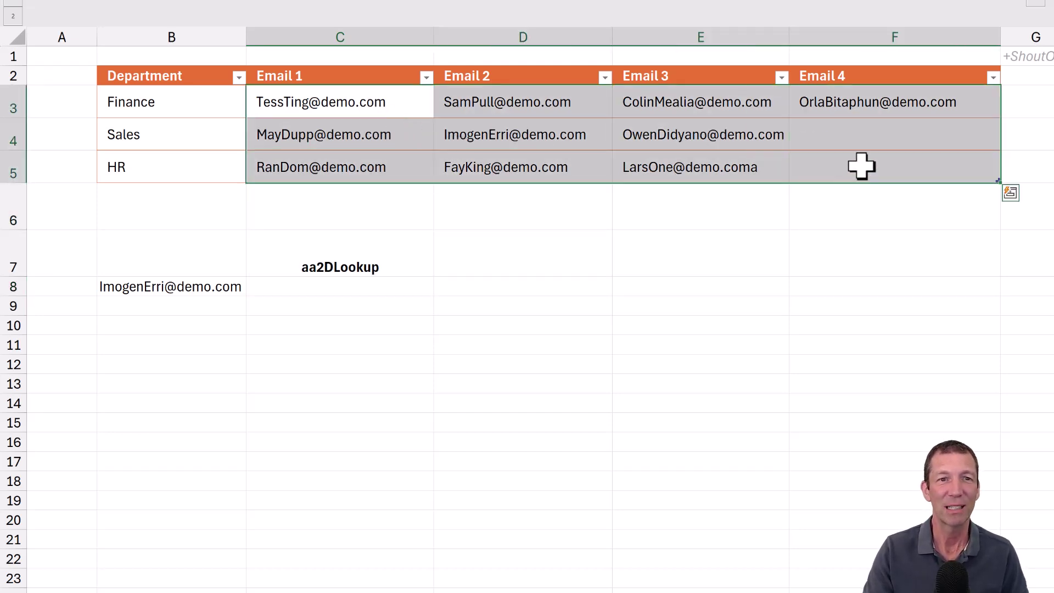
pyautogui.click(157, 132)
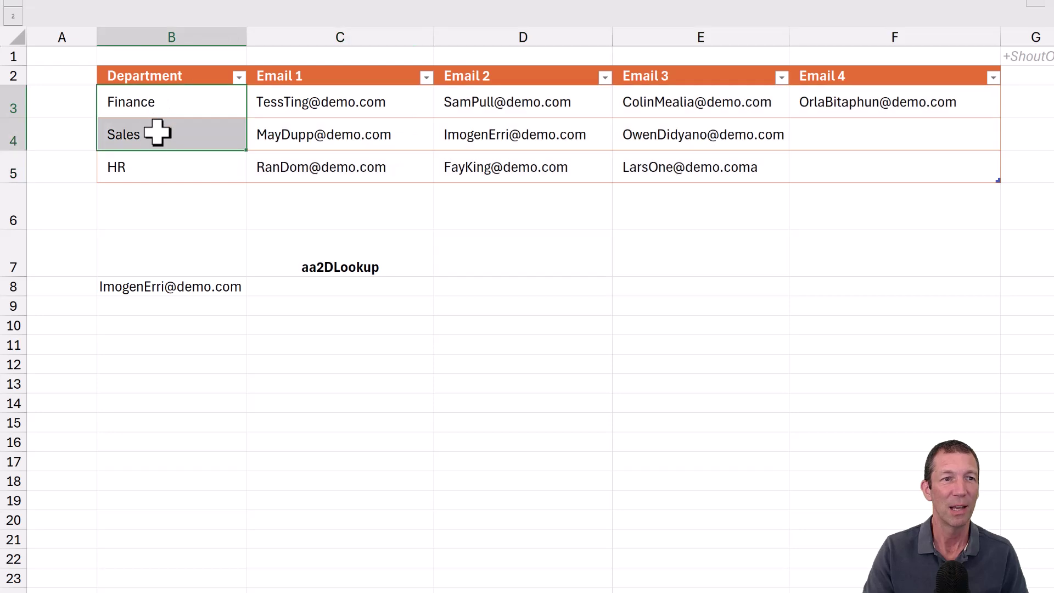
pyautogui.moveTo(158, 133); pyautogui.dragTo(160, 154)
pyautogui.click(321, 135)
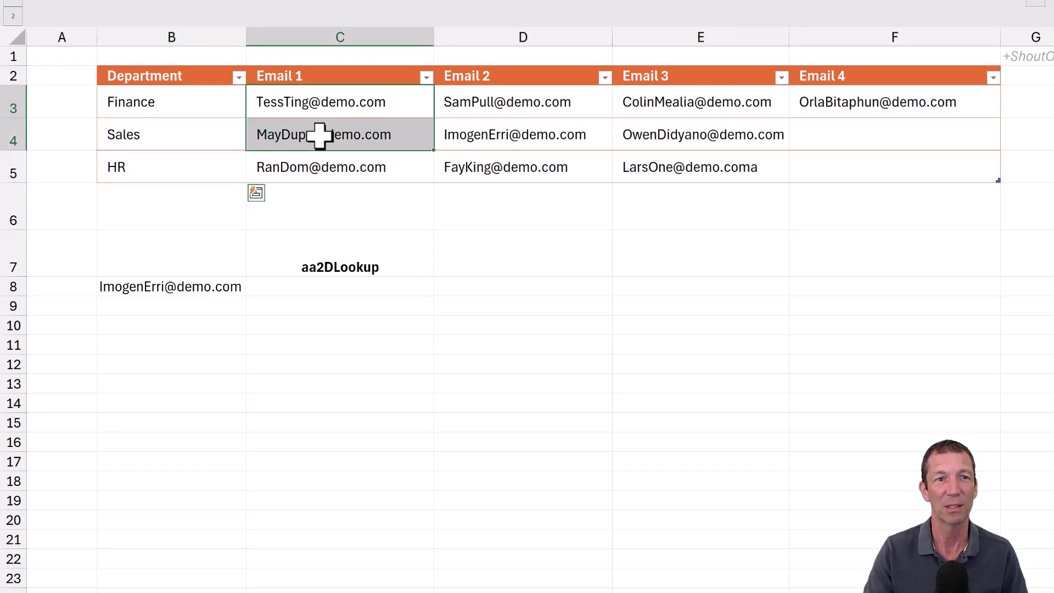
pyautogui.moveTo(321, 135); pyautogui.dragTo(847, 183)
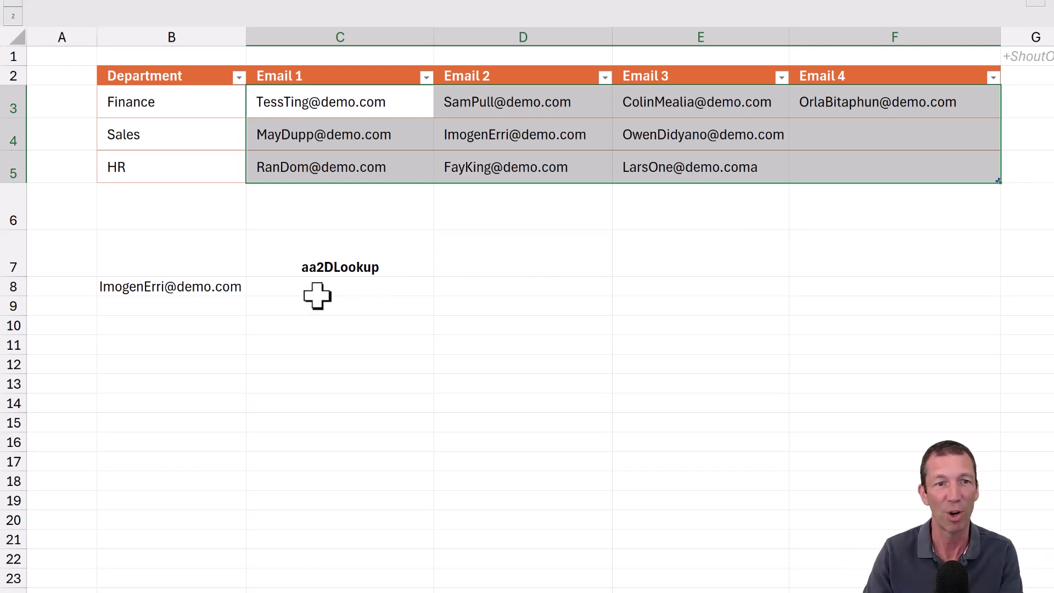
# - Enter a formula in C8 comparing B8 with Table2[[Email 1]:[Email 4]], and inspect the matching row against the Department column
pyautogui.click(345, 279)
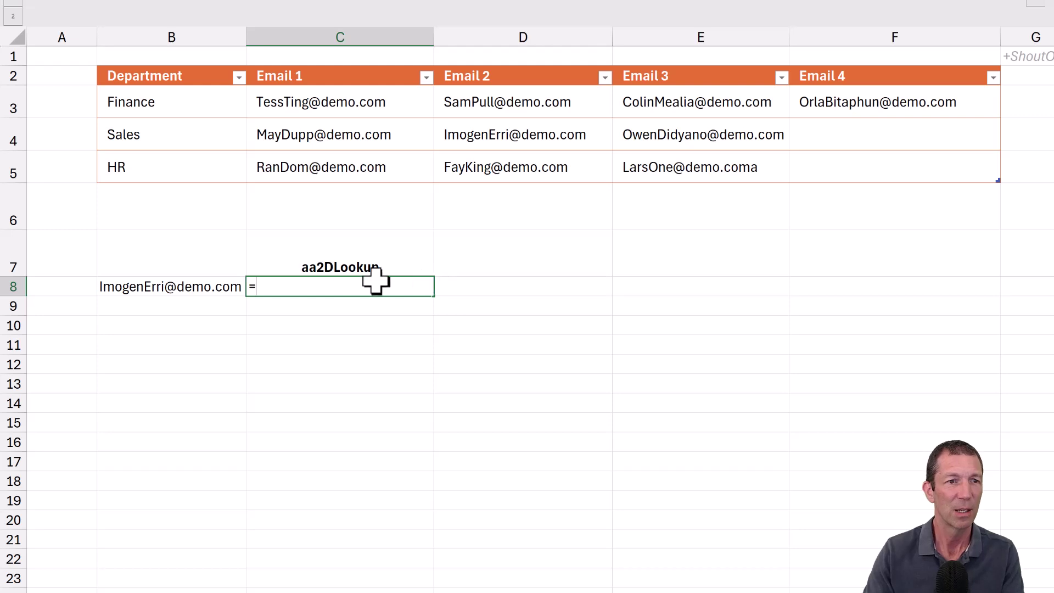
pyautogui.click(113, 286)
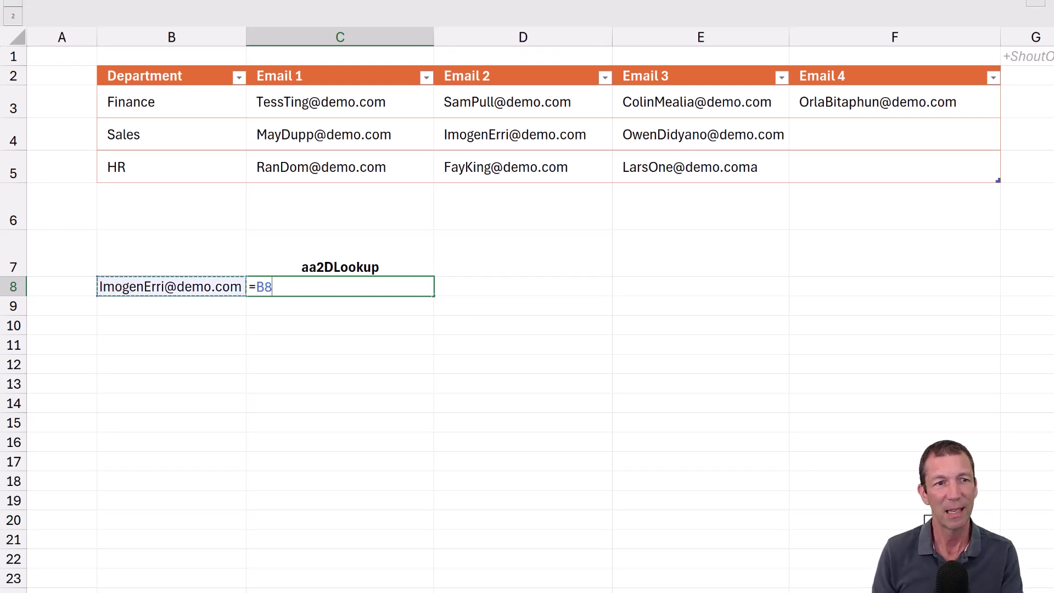
pyautogui.write('=')
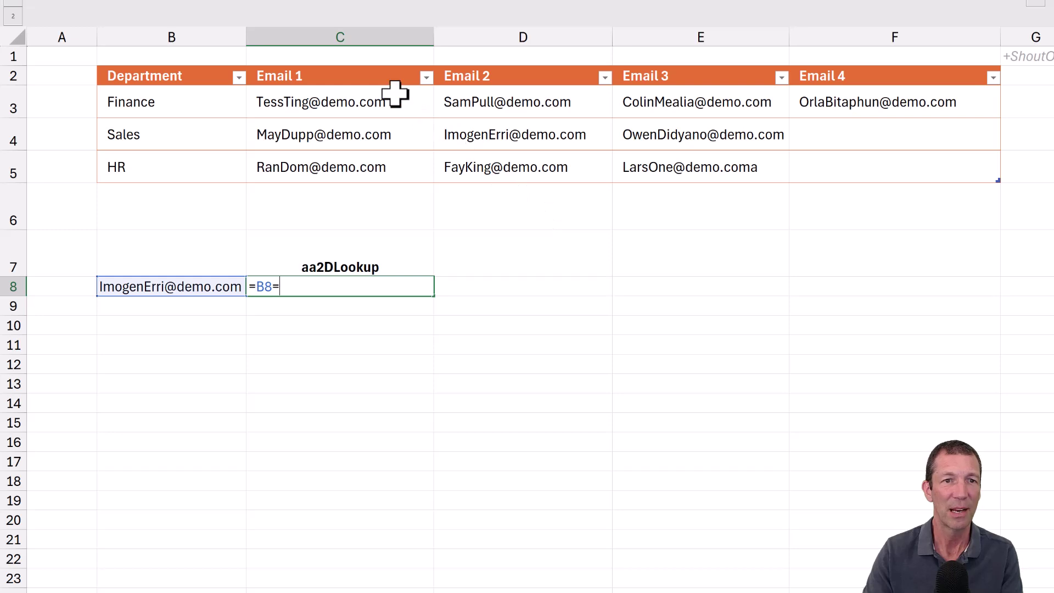
pyautogui.moveTo(395, 96); pyautogui.dragTo(706, 165)
pyautogui.moveTo(824, 168); pyautogui.dragTo(793, 182)
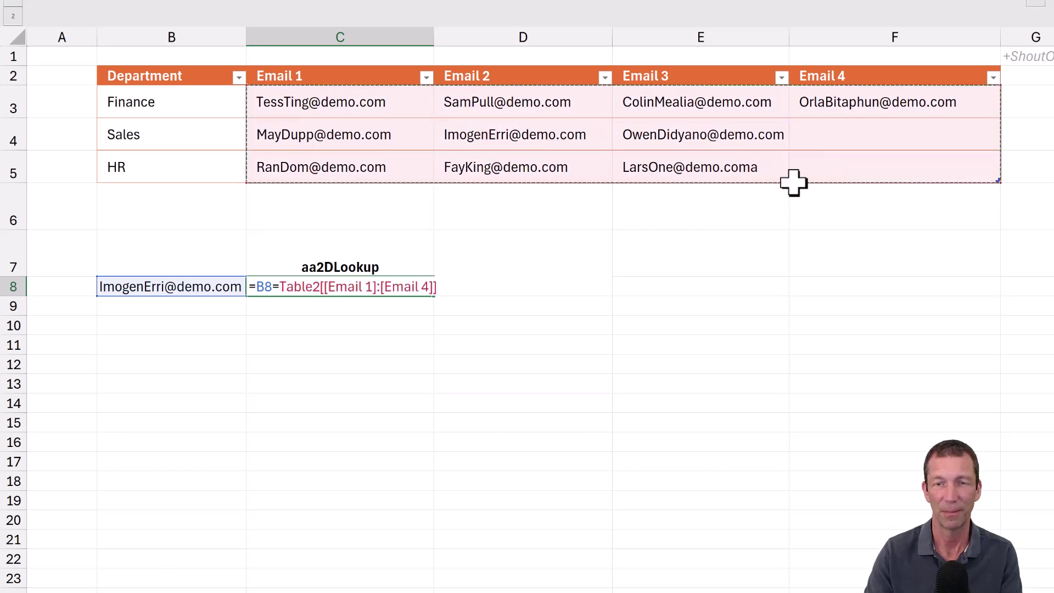
pyautogui.press('Return')
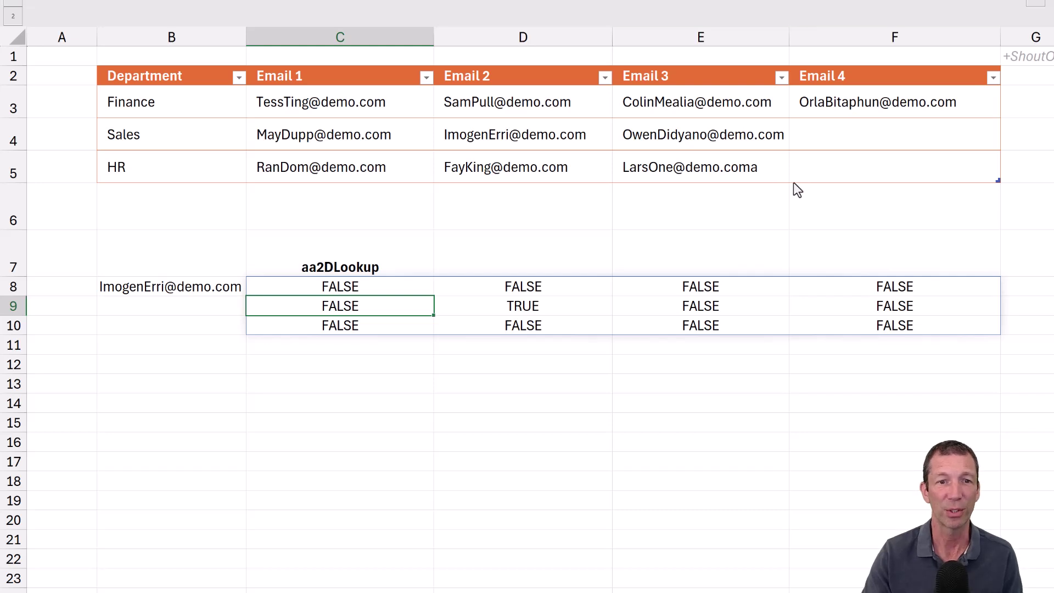
pyautogui.click(536, 308)
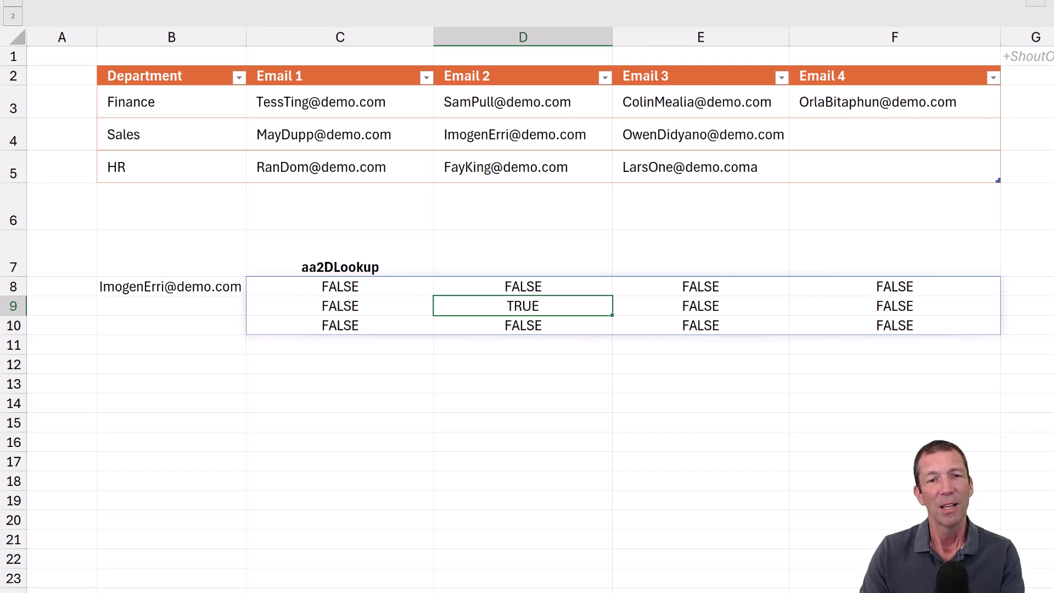
pyautogui.click(181, 62)
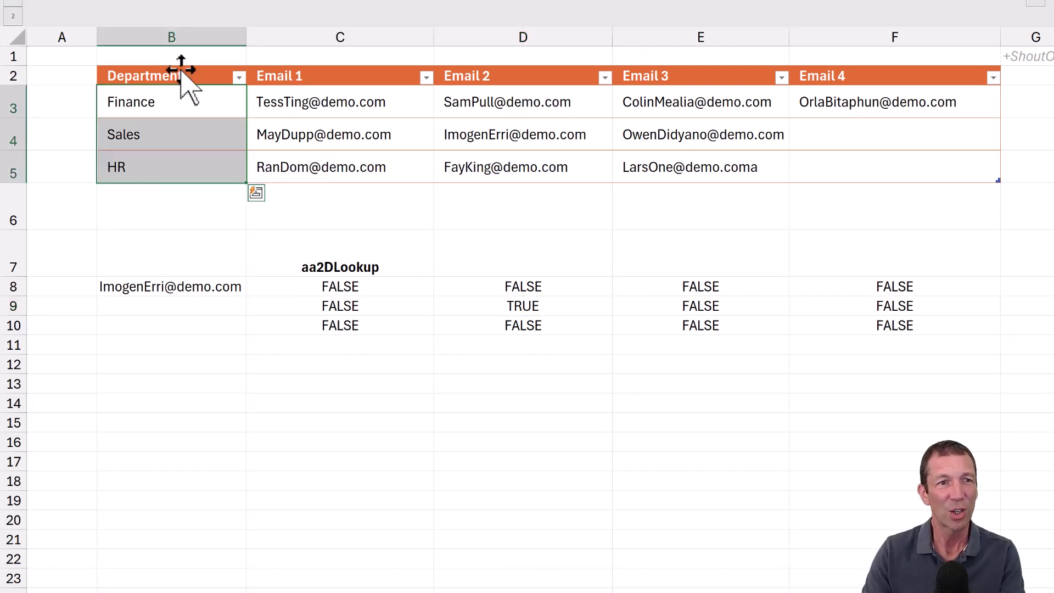
pyautogui.moveTo(346, 306); pyautogui.dragTo(857, 307)
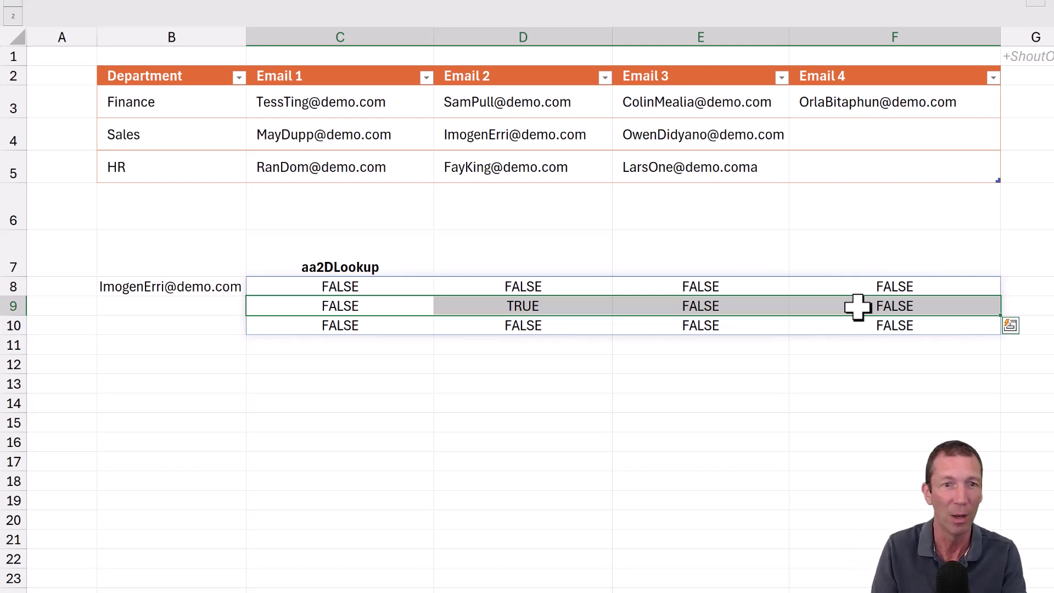
# - Wrap the comparison in C8 in an OR function: =OR( B8=Table2[[Email 1]:[Email 4]] )
pyautogui.press('Up')
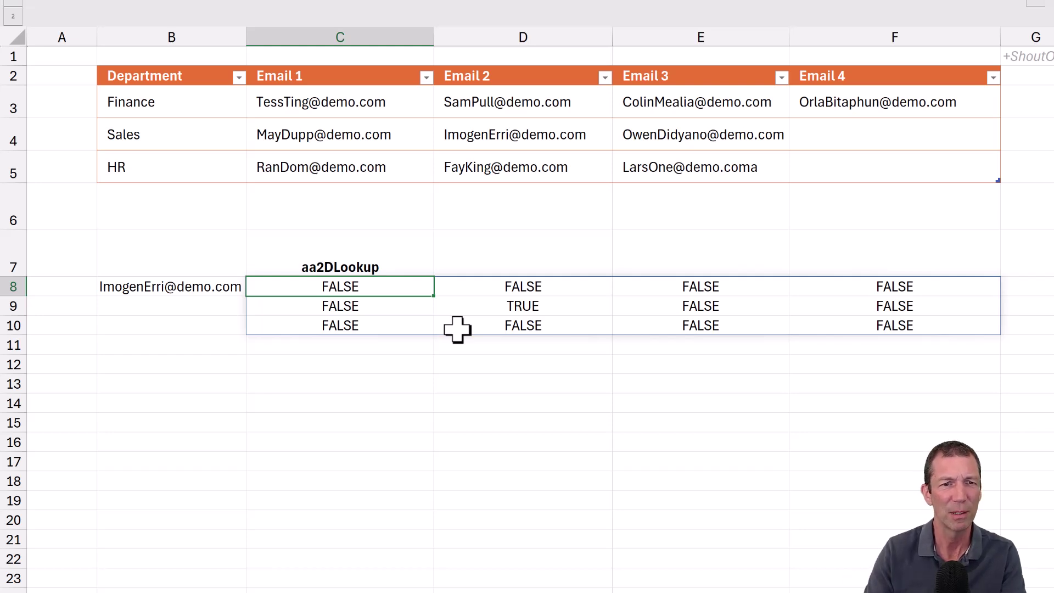
pyautogui.press('F2')
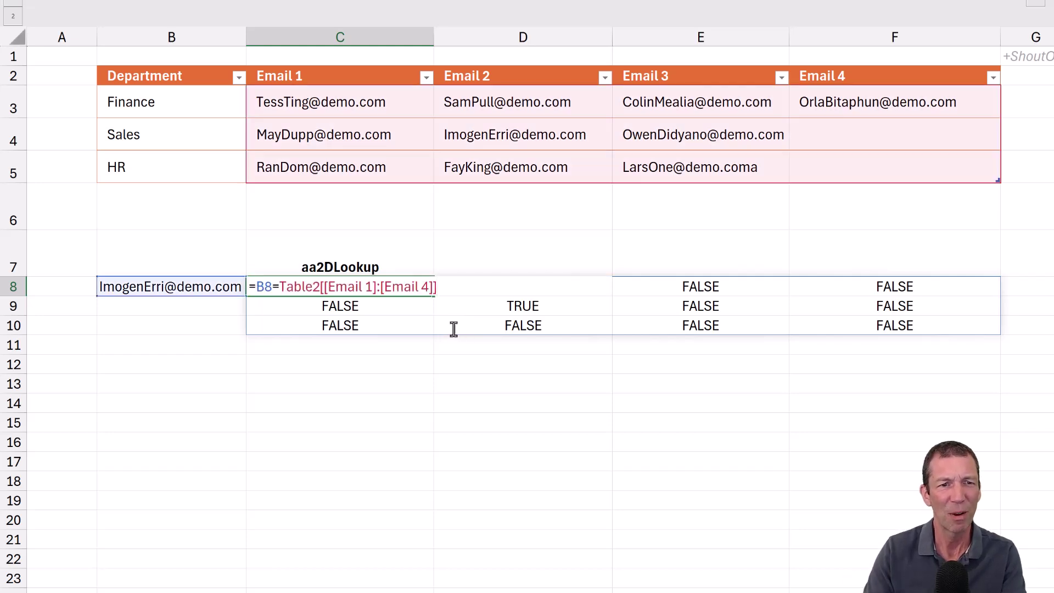
pyautogui.click(256, 286)
pyautogui.write('OR(')
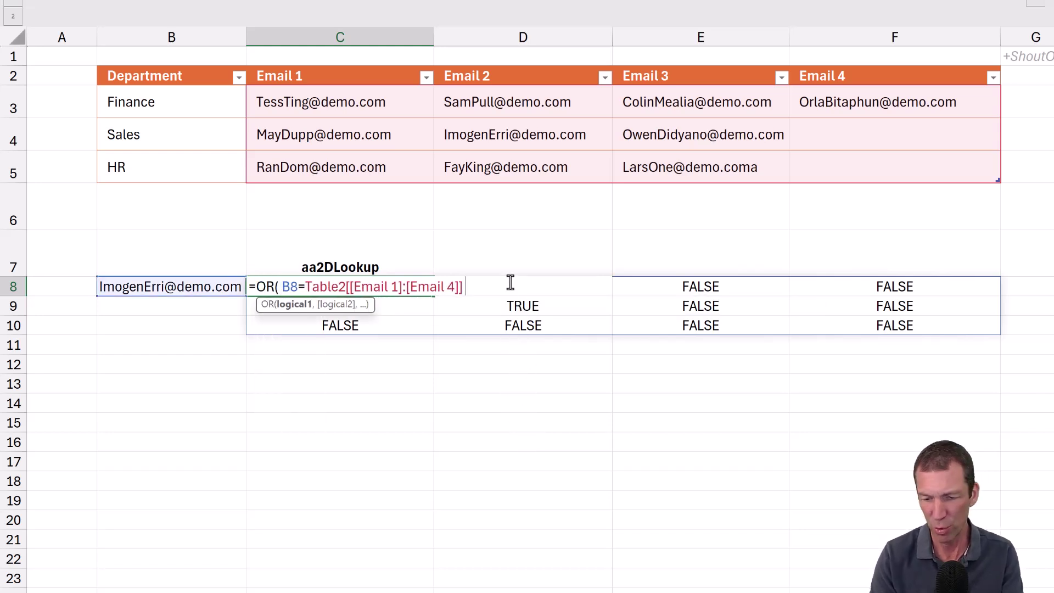
pyautogui.write(' )')
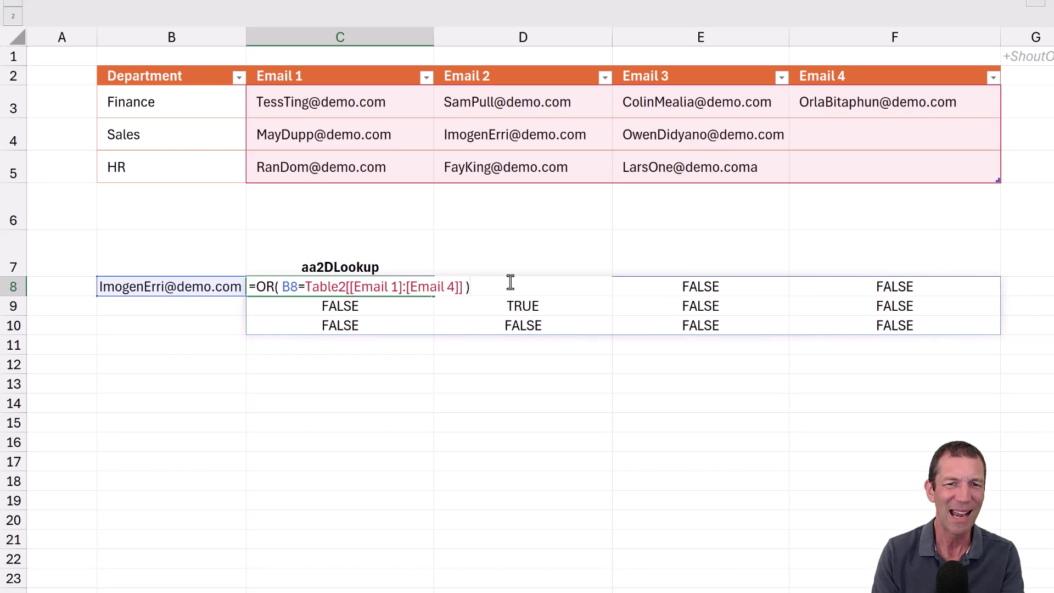
pyautogui.press('Return')
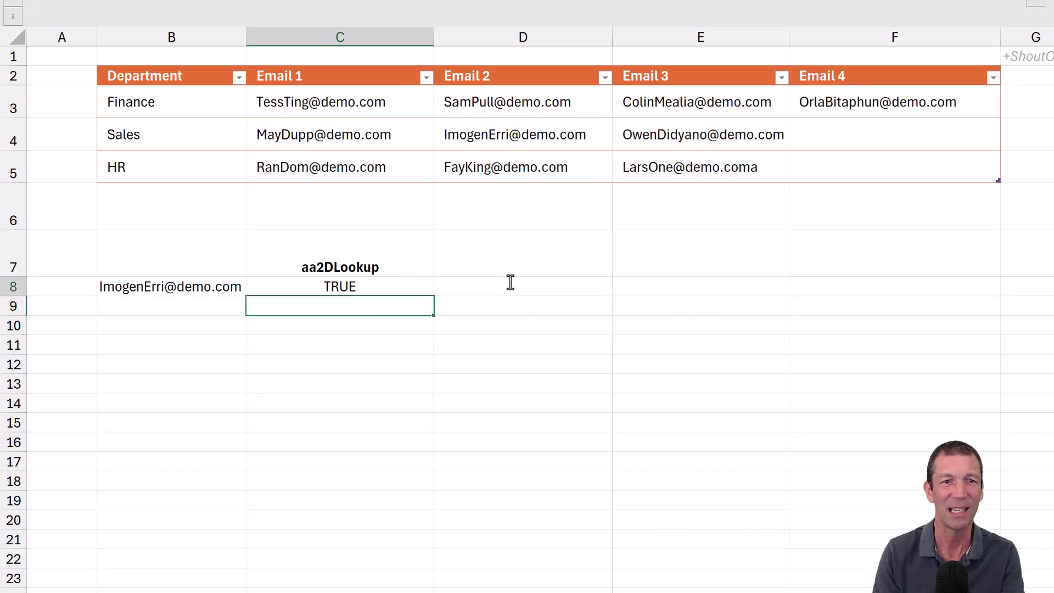
# - Remove the OR function from the C8 formula, leaving =B8=Table2[[Email 1]:[Email 4]]
pyautogui.press('Up')
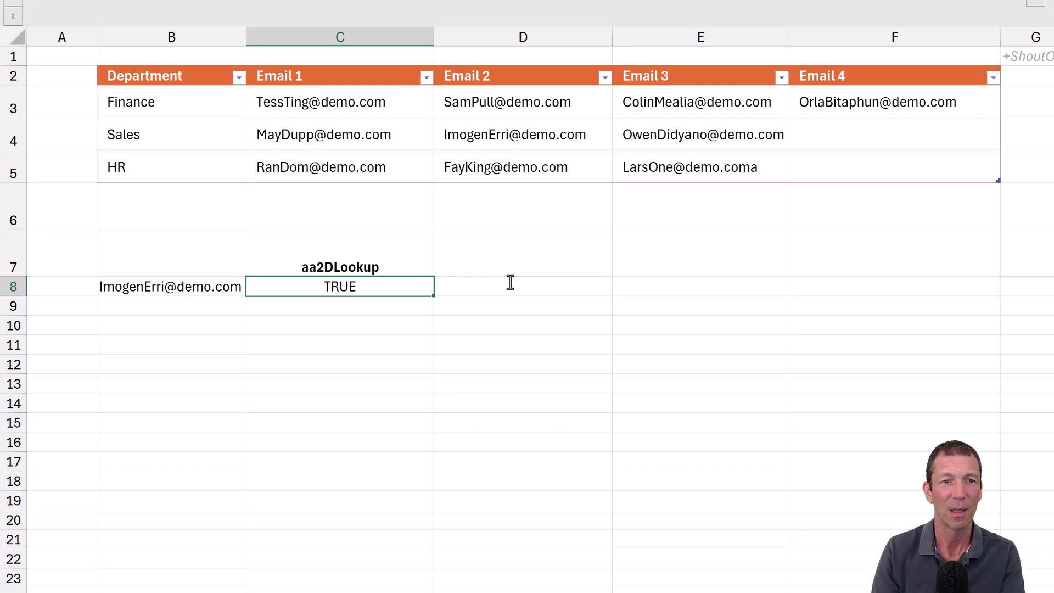
pyautogui.press('F2')
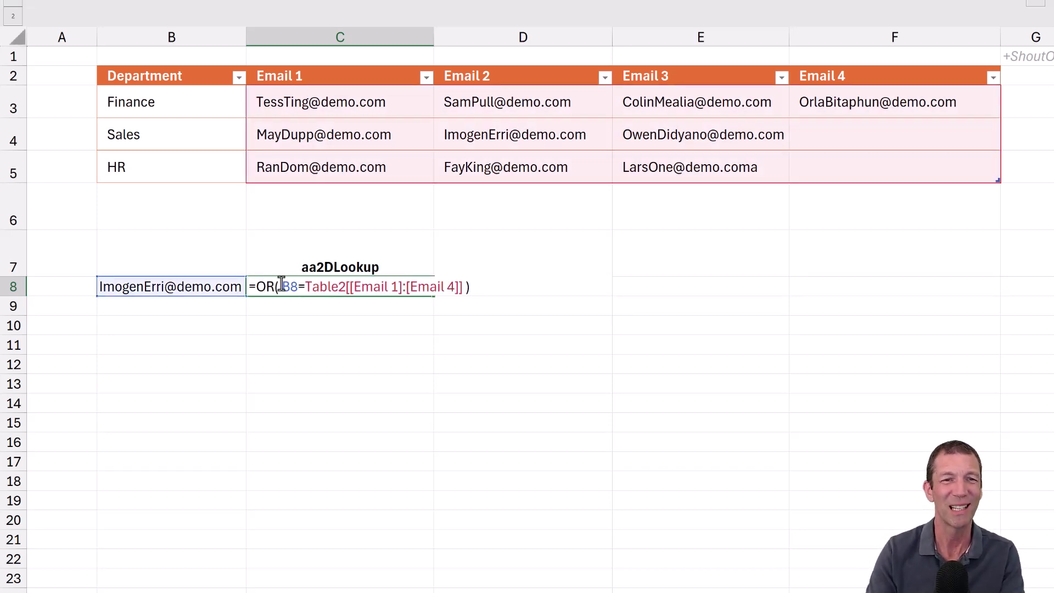
pyautogui.click(282, 286)
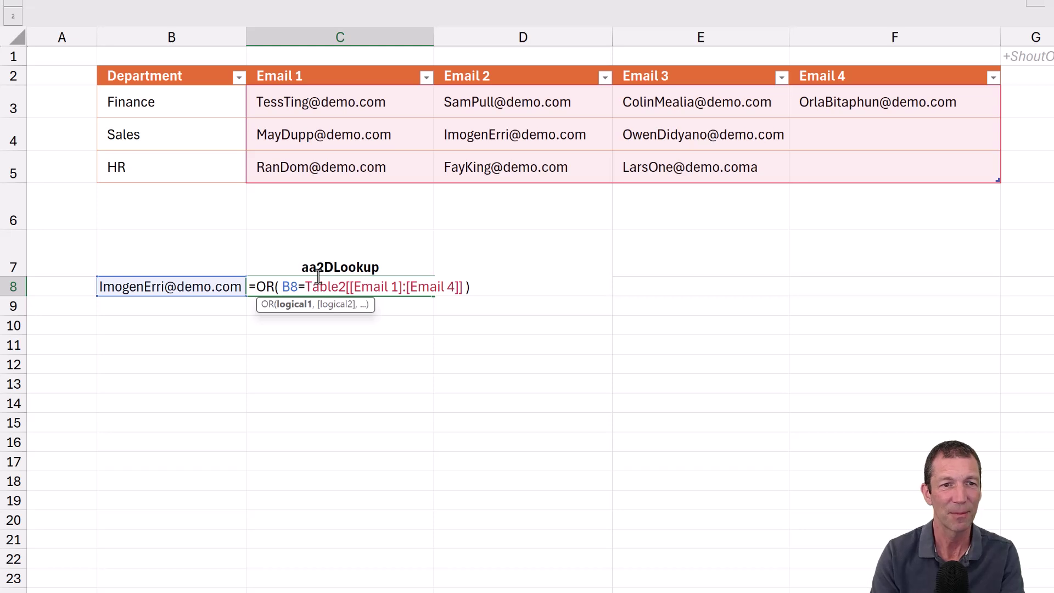
pyautogui.press('BackSpace')
pyautogui.press('BackSpace')
pyautogui.press('BackSpace')
pyautogui.press('BackSpace')
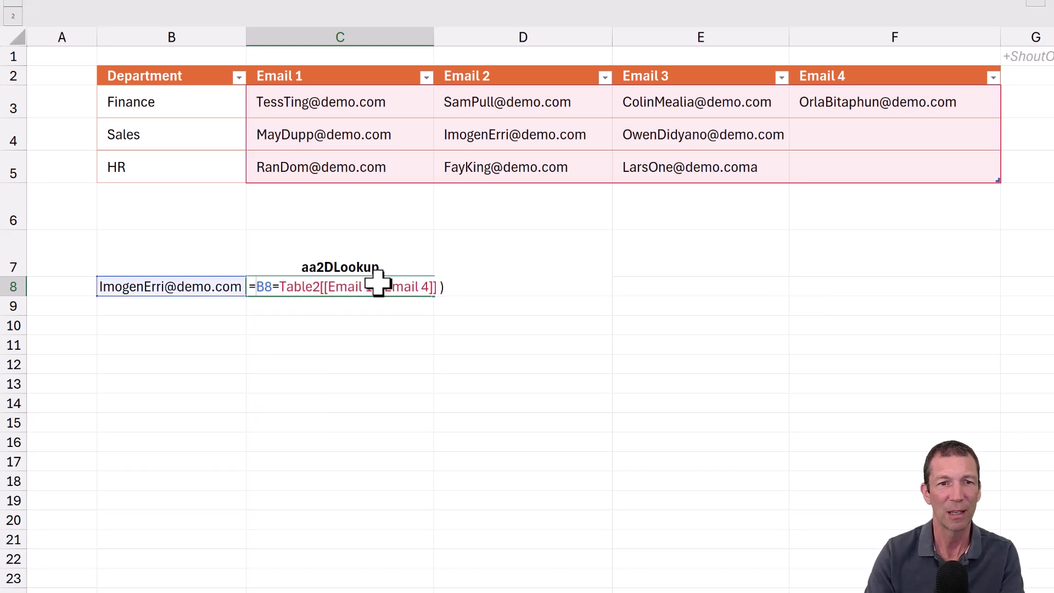
pyautogui.click(449, 288)
pyautogui.press('BackSpace')
pyautogui.press('BackSpace')
pyautogui.press('Return')
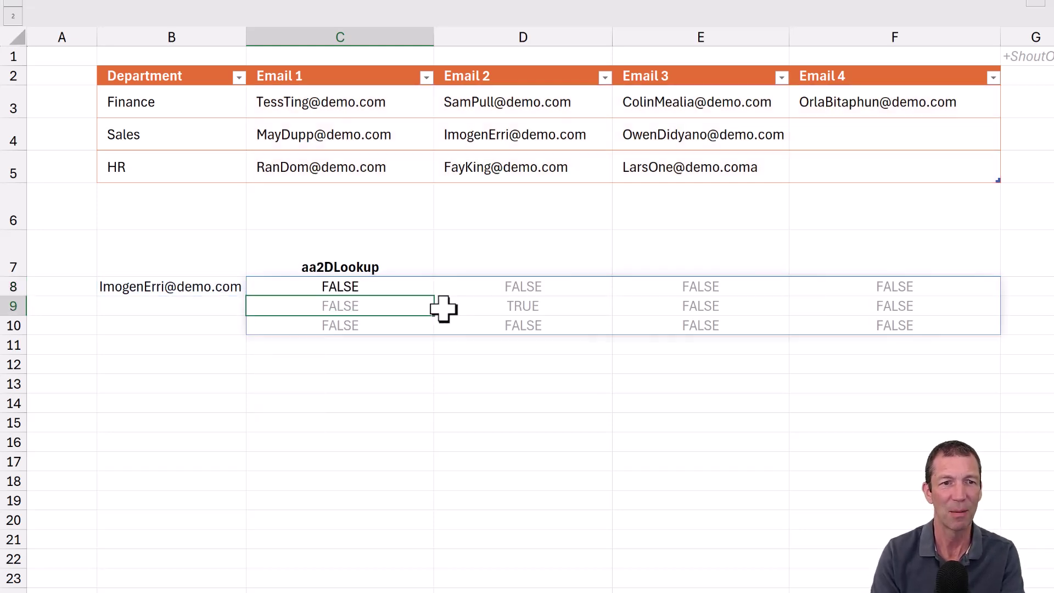
# - Wrap the comparison in C8 in BYROW with OR as the row function: =BYROW( B8=Table2[[Email 1]:[Email 4]],OR)
pyautogui.press('Up')
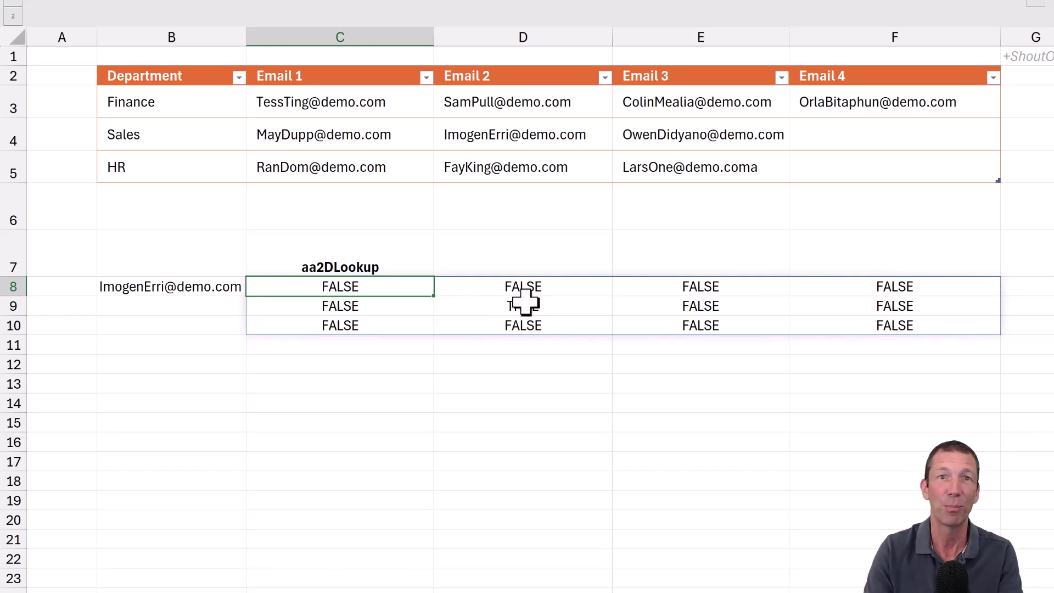
pyautogui.doubleClick(396, 295)
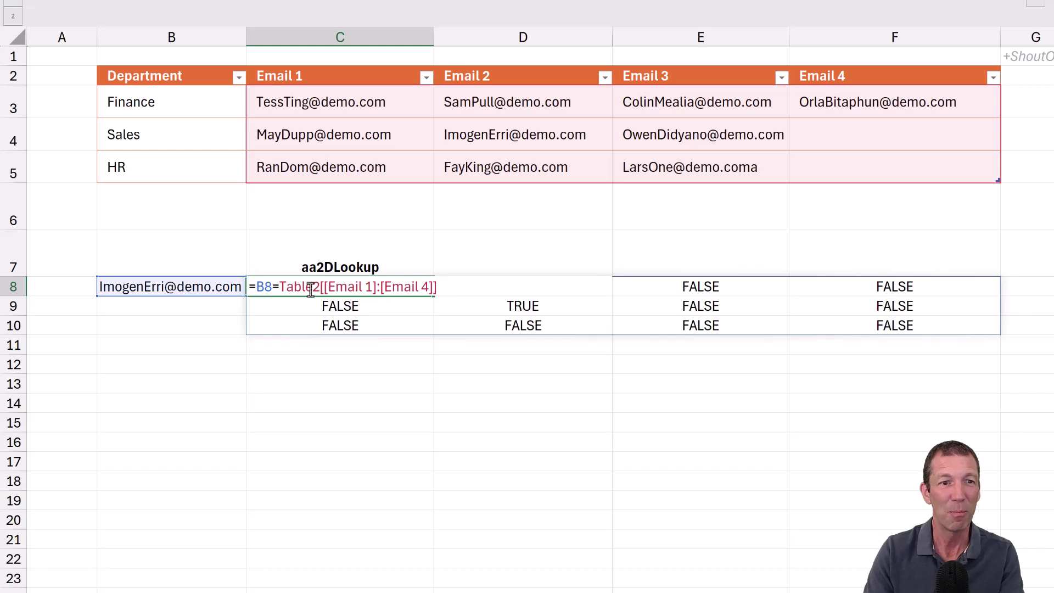
pyautogui.press('Home')
pyautogui.press('Right')
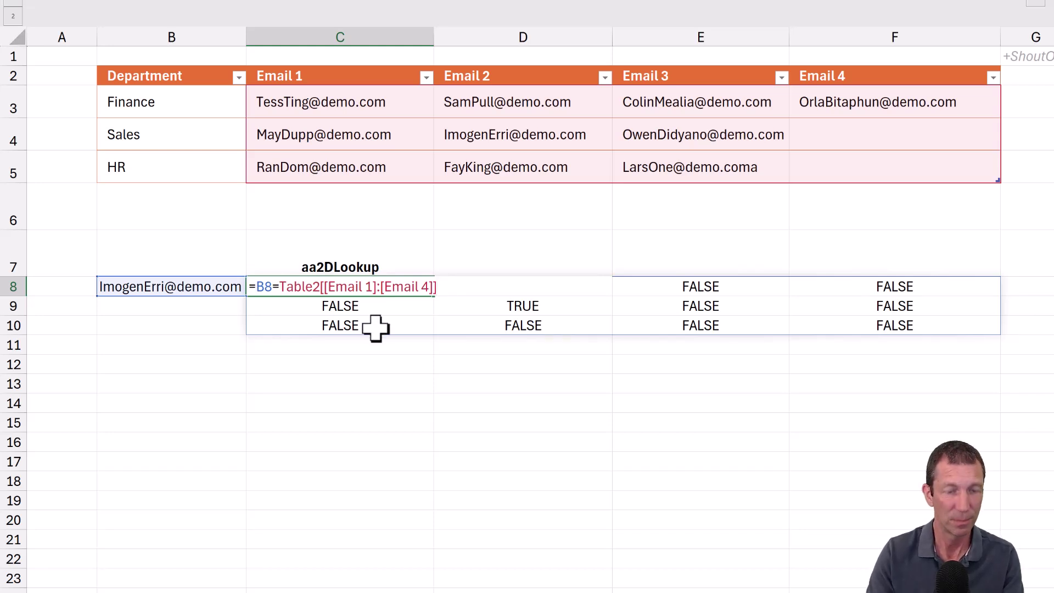
pyautogui.write('BYROW(')
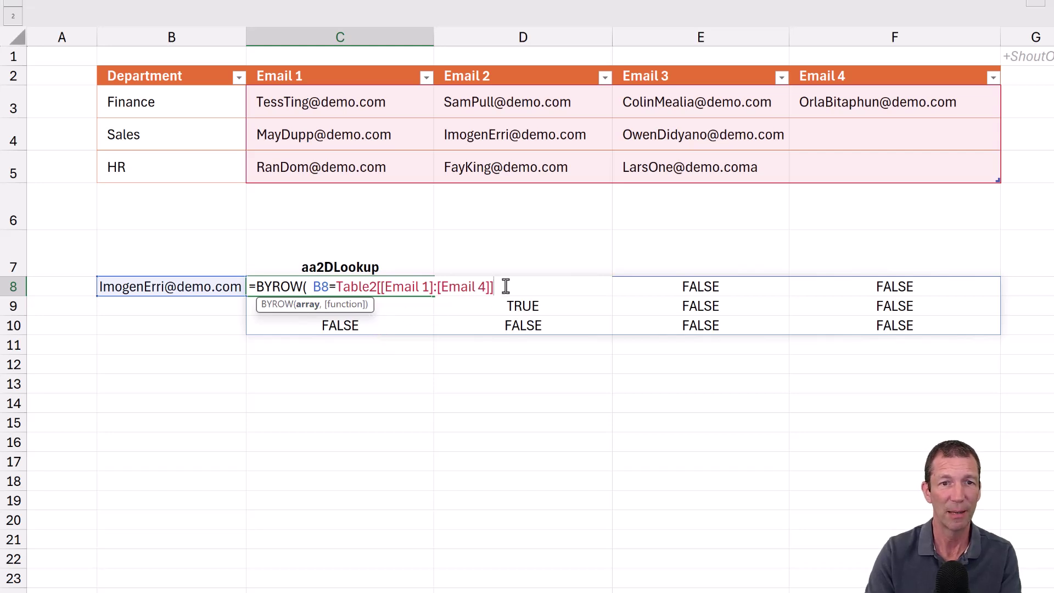
pyautogui.write(',')
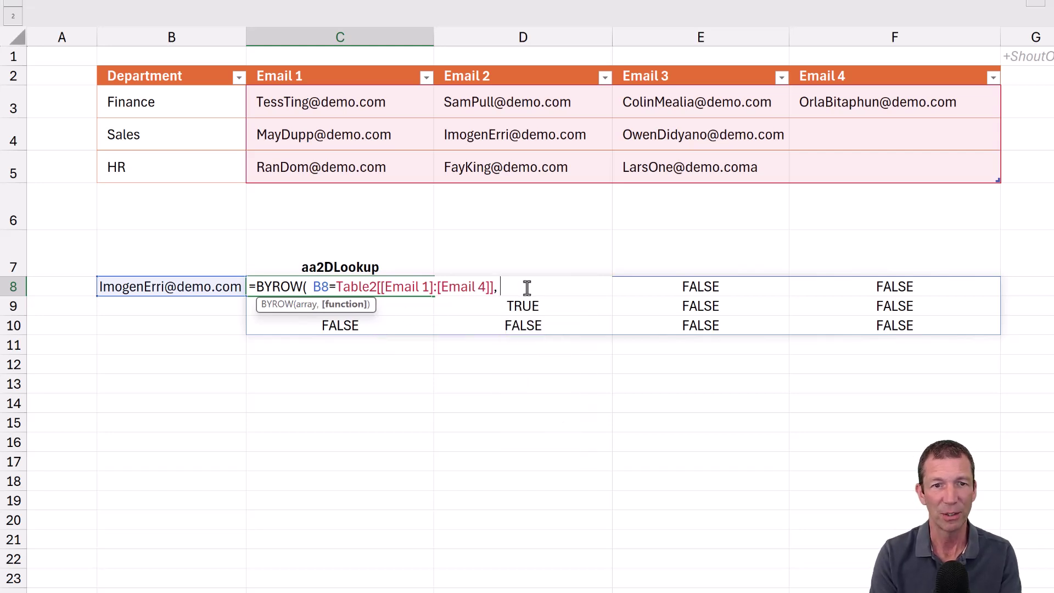
pyautogui.press('BackSpace')
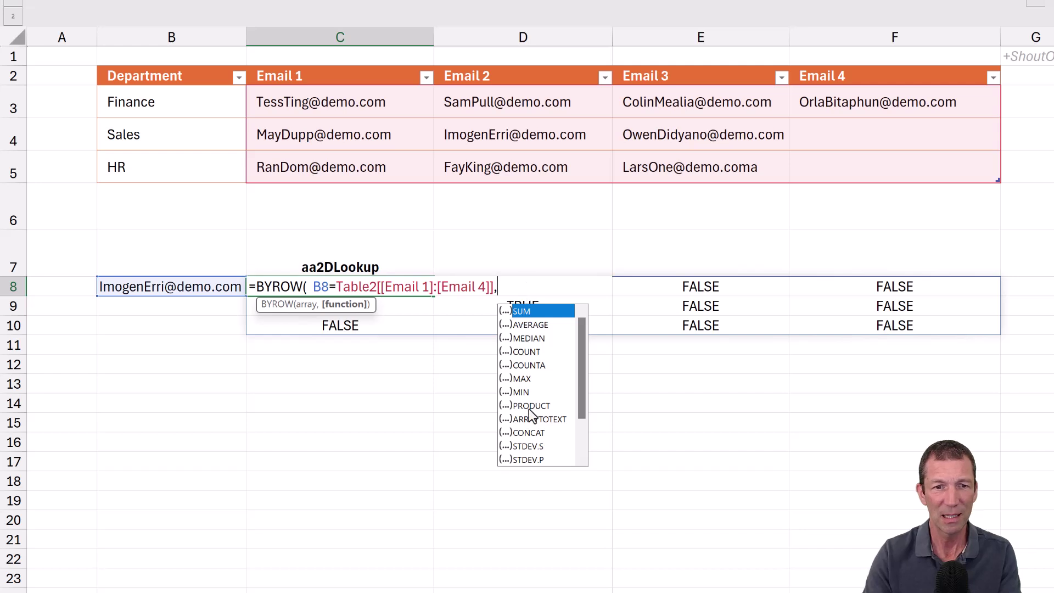
pyautogui.scroll(-2, 529, 413)
pyautogui.scroll(2, 537, 440)
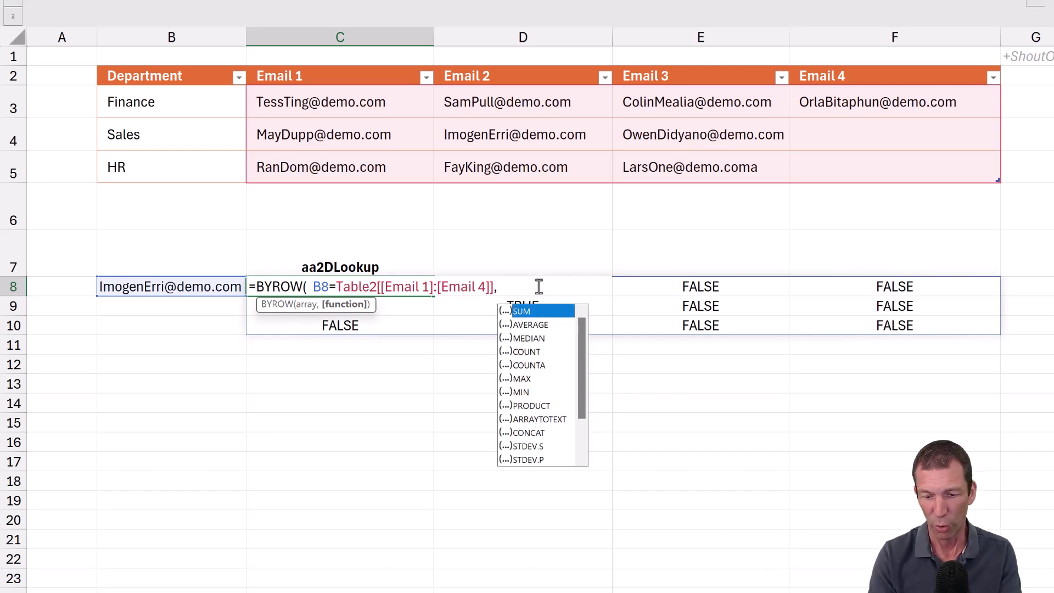
pyautogui.write('OR)')
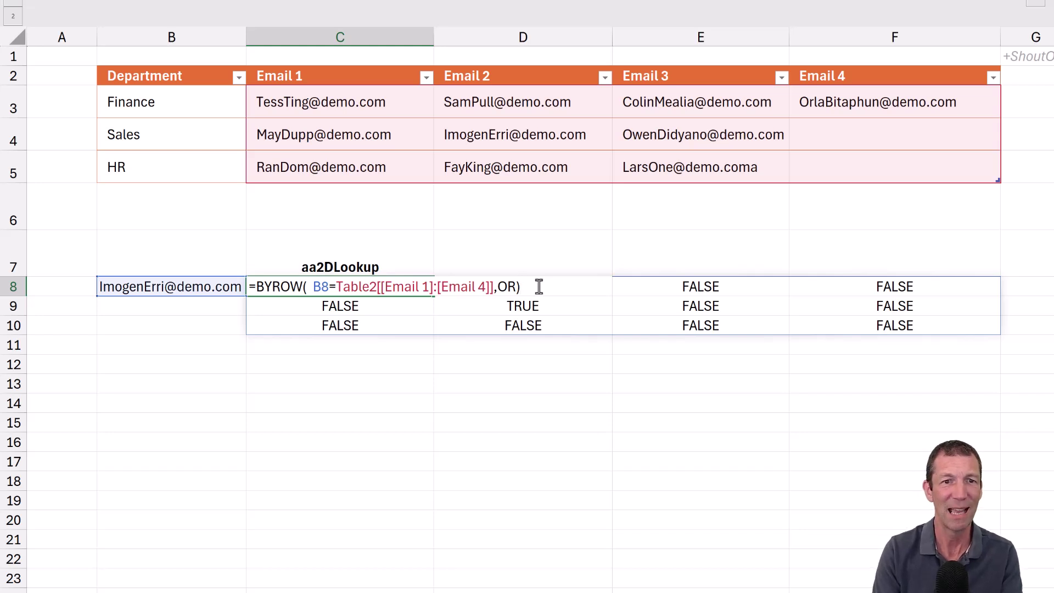
pyautogui.press('Return')
pyautogui.press('Up')
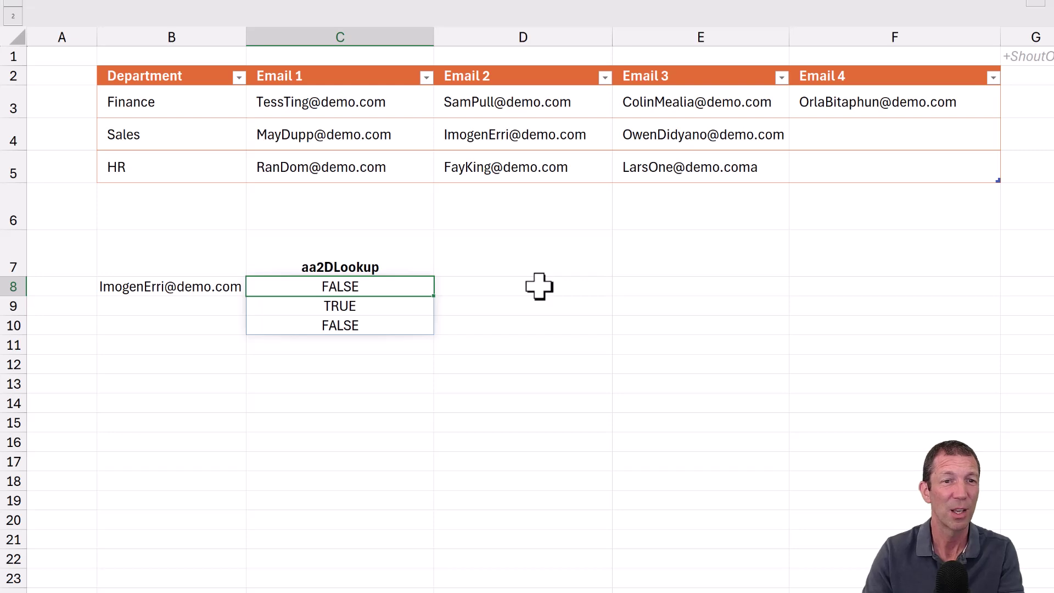
# - Test =FILTER(Table2[Department],C8#) in D8 against the Department column and clear the cell again
pyautogui.click(517, 290)
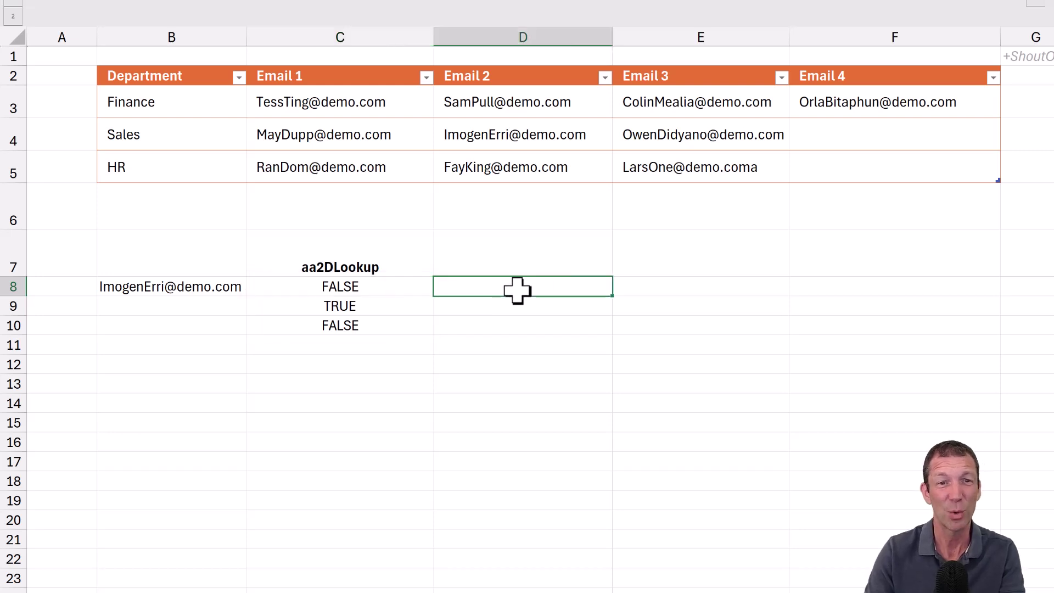
pyautogui.write('=filter')
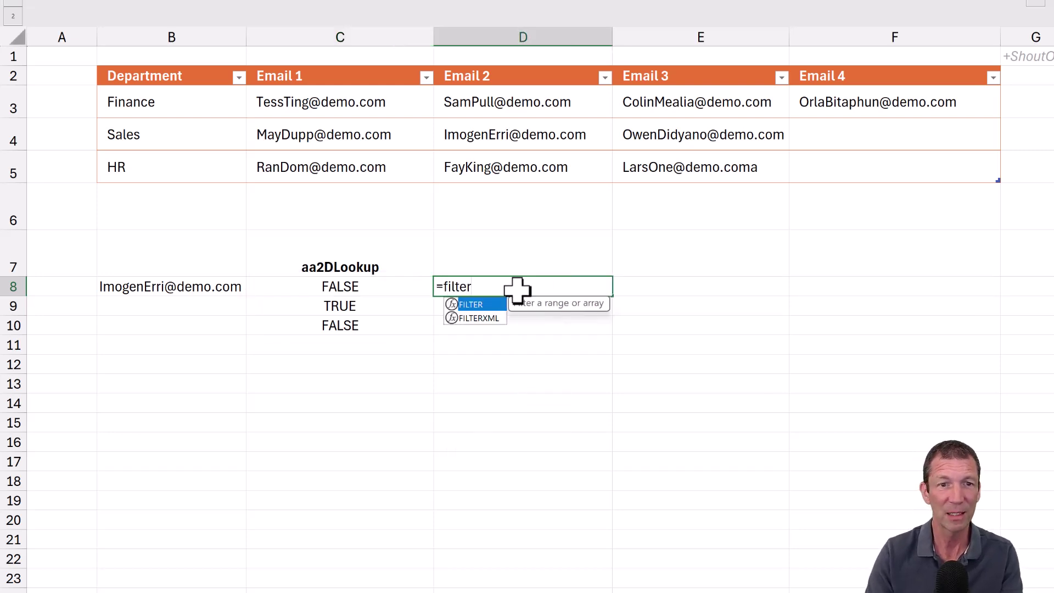
pyautogui.press('Tab')
pyautogui.click(169, 67)
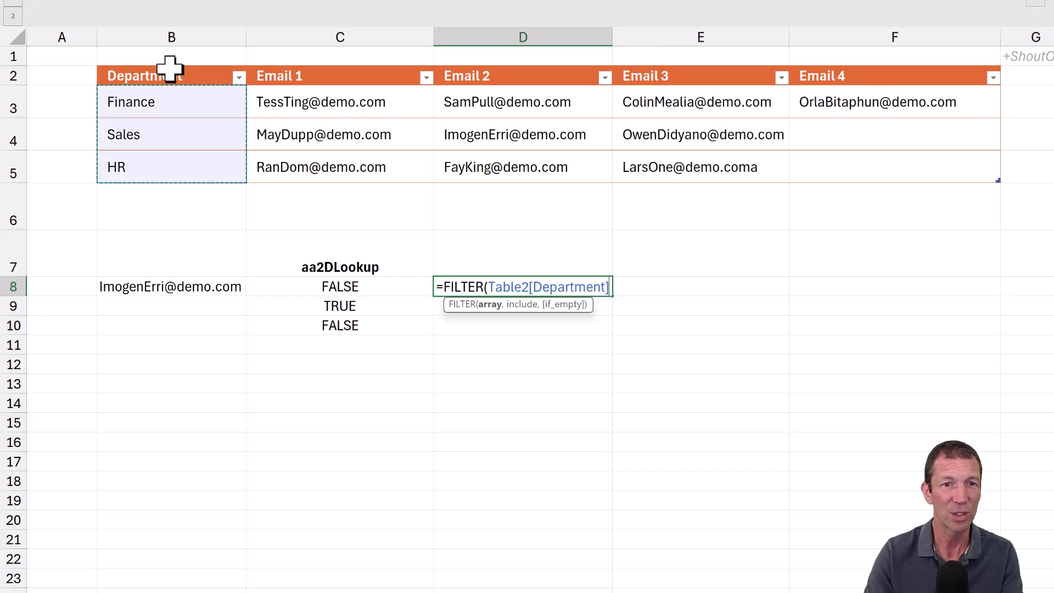
pyautogui.write(',')
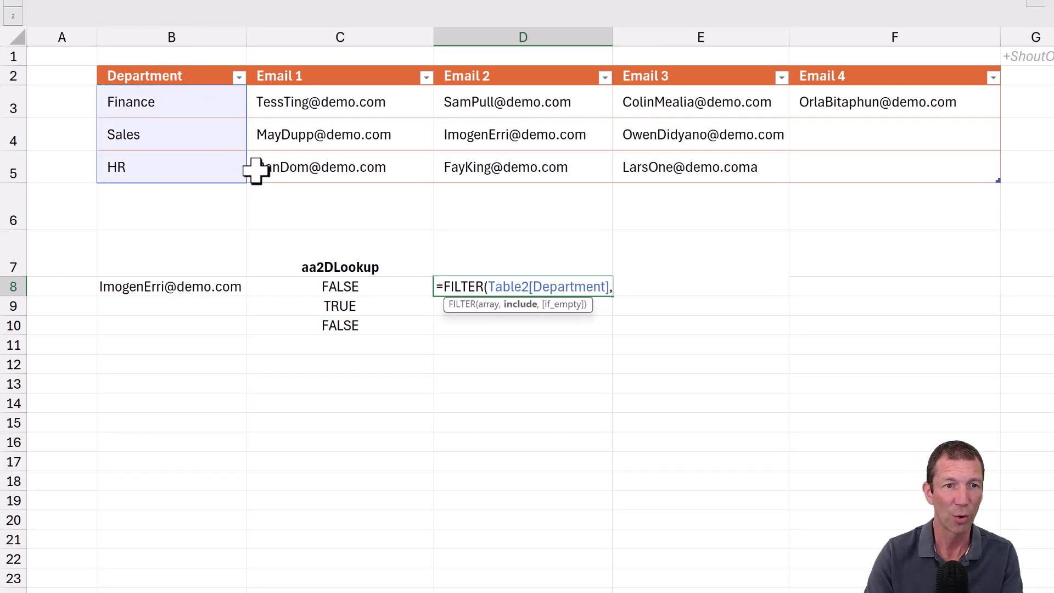
pyautogui.click(350, 286)
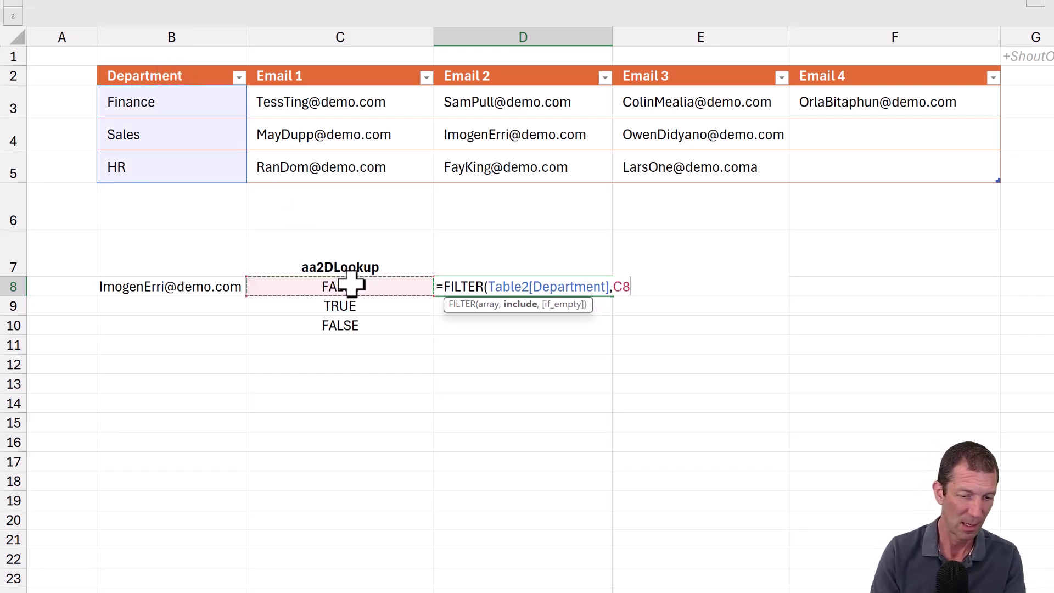
pyautogui.write('#)')
pyautogui.press('Return')
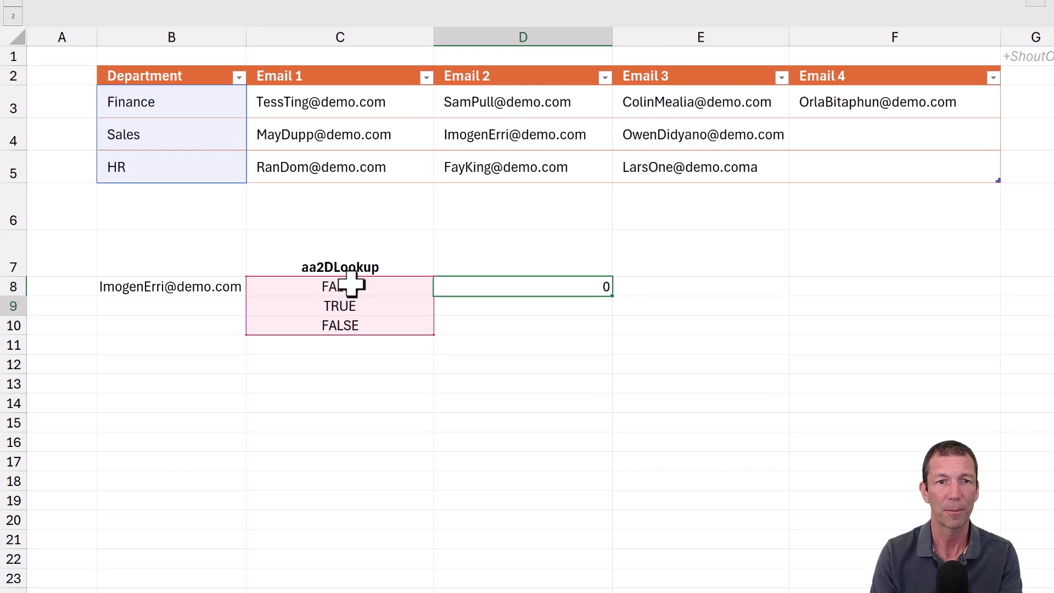
pyautogui.press('Up')
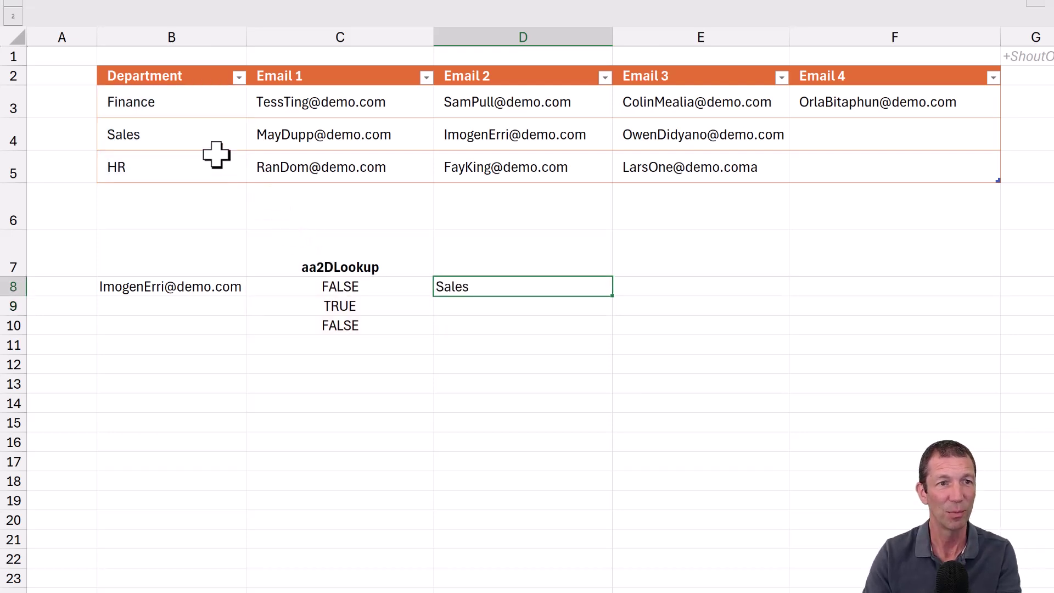
pyautogui.click(191, 131)
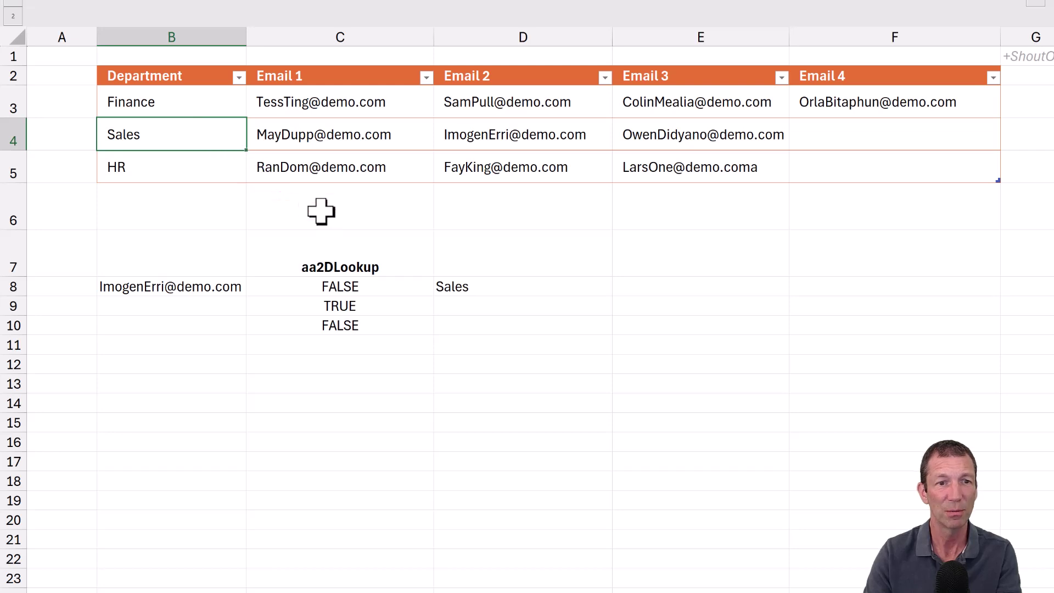
pyautogui.click(446, 287)
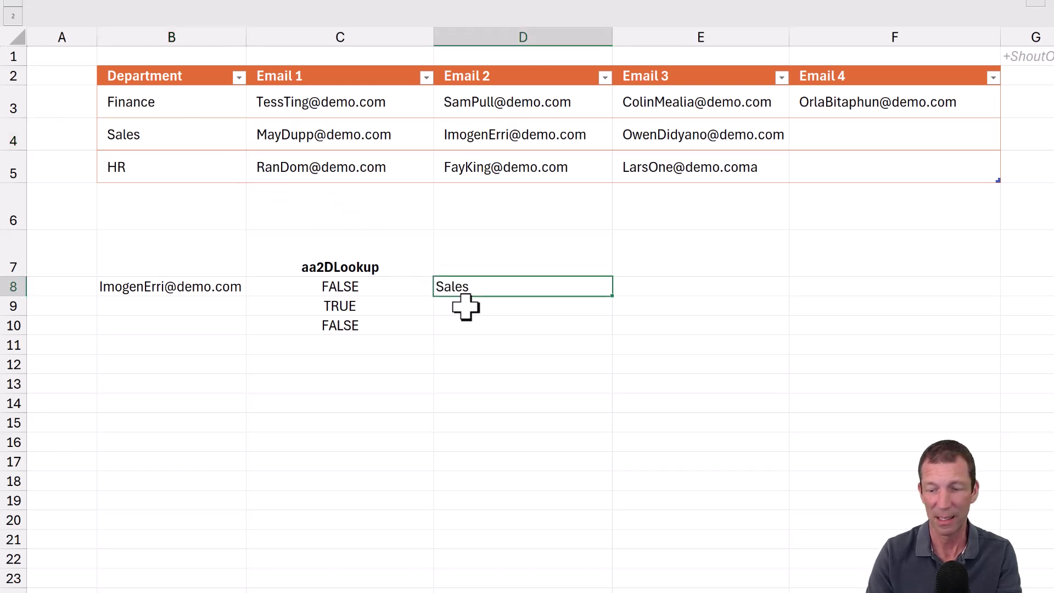
pyautogui.press('Delete')
# - Wrap the BYROW formula in C8 in FILTER, with Table2[Department] as the array and the BYROW expression as the include argument
pyautogui.click(388, 283)
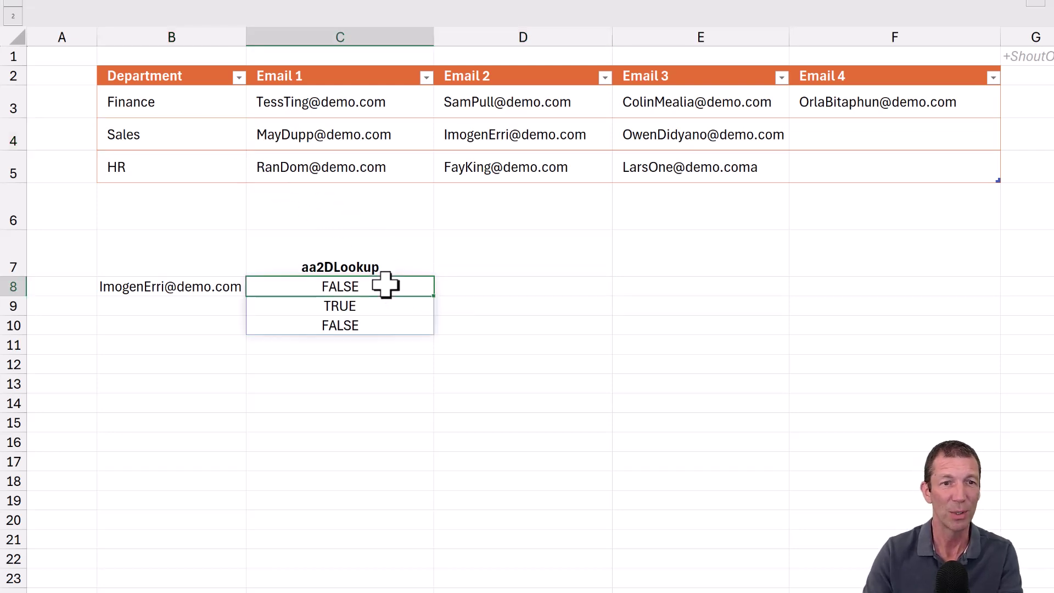
pyautogui.doubleClick(388, 283)
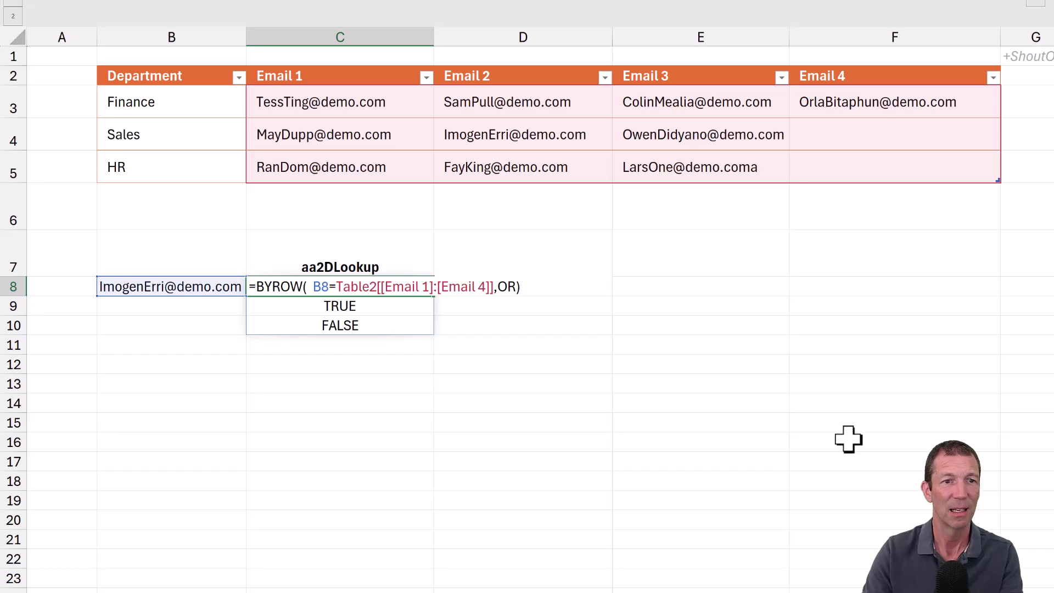
pyautogui.write('FILTER(')
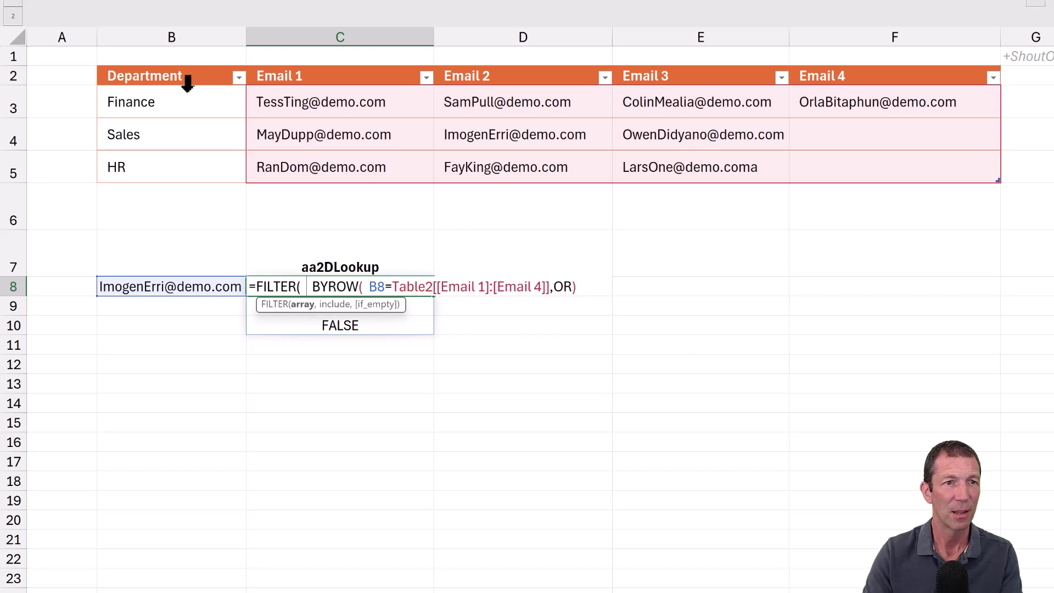
pyautogui.click(146, 61)
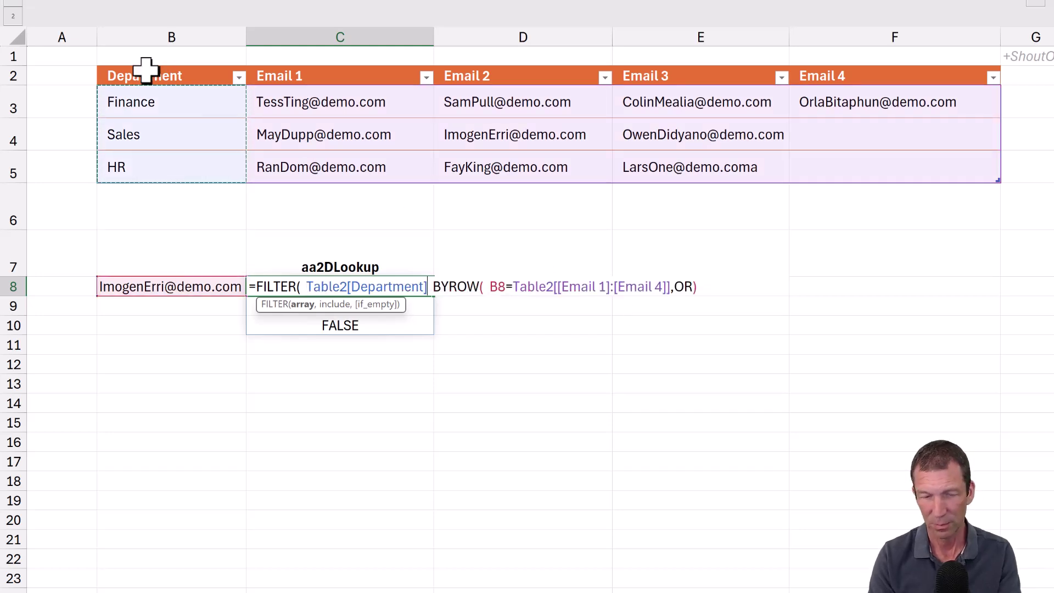
pyautogui.write(',')
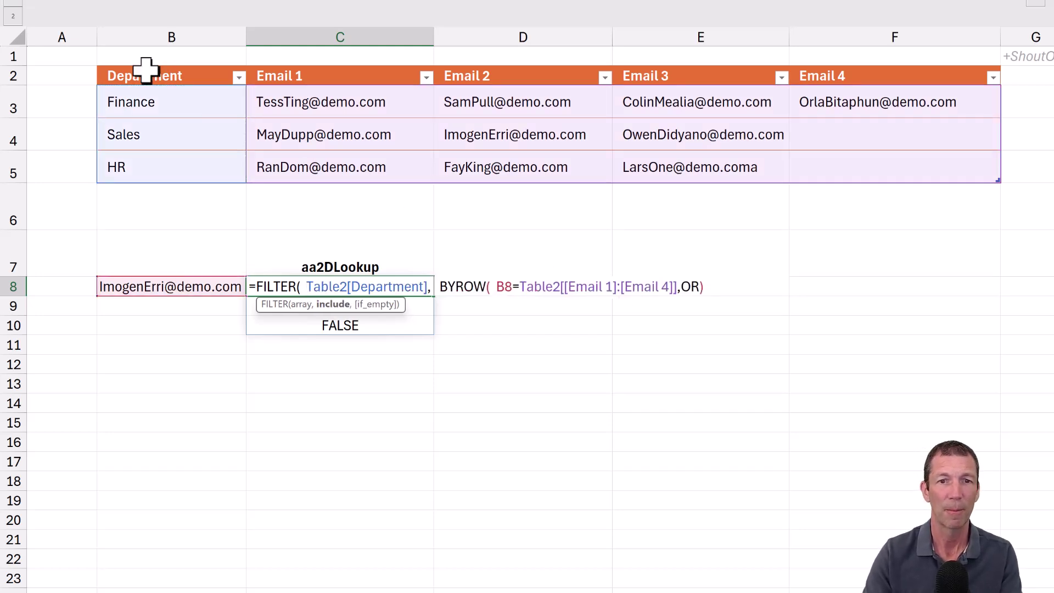
pyautogui.click(717, 288)
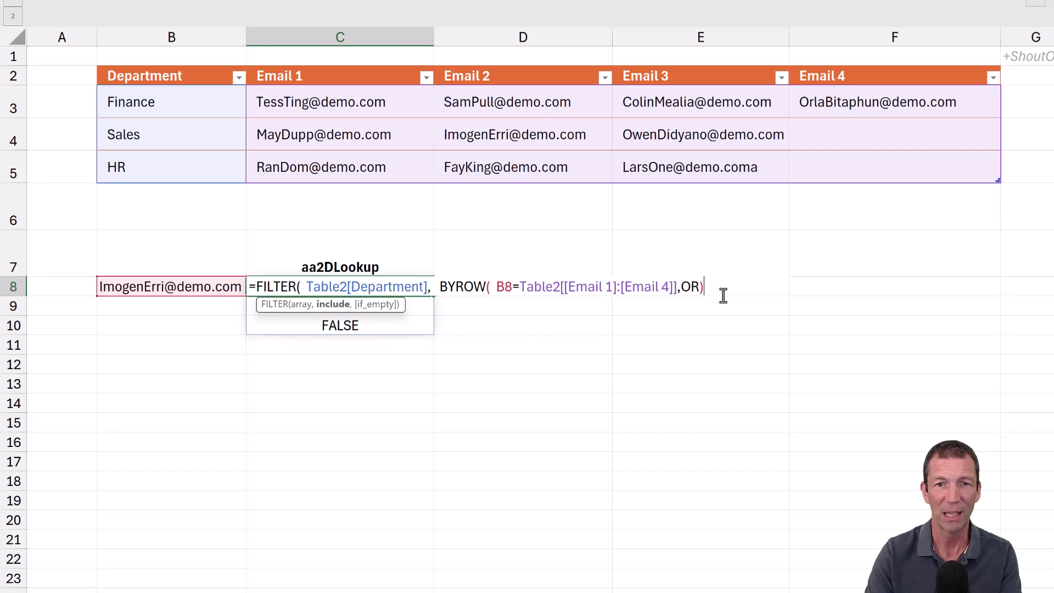
pyautogui.write(')')
pyautogui.press('Return')
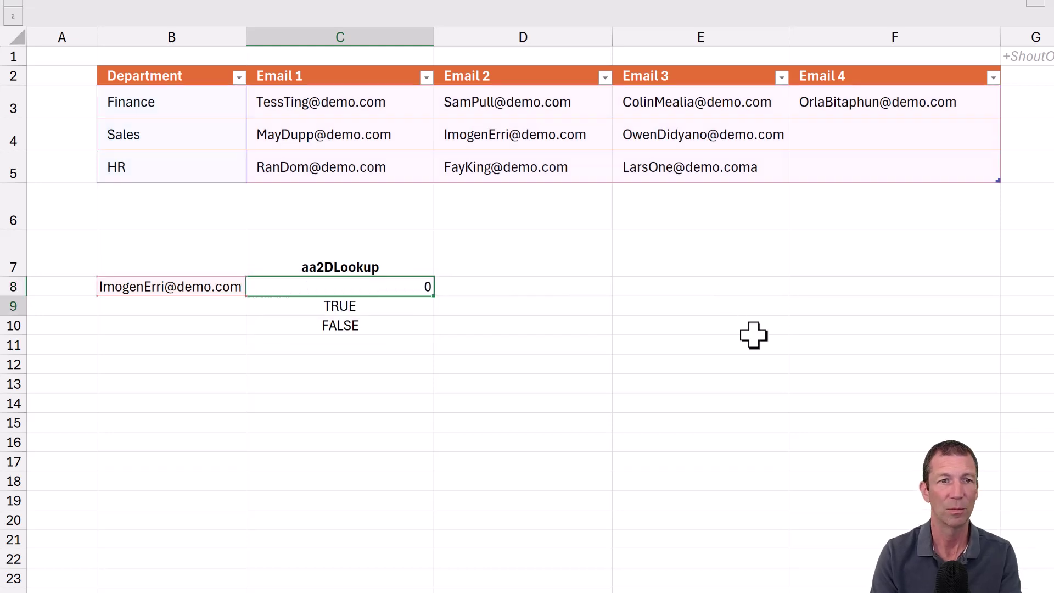
pyautogui.press('Up')
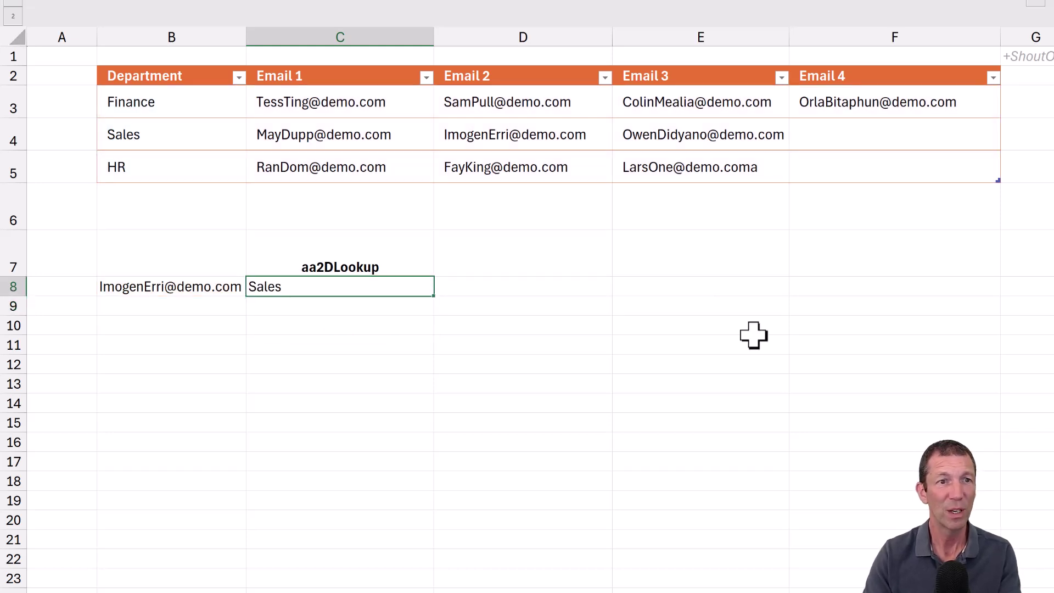
# - Copy the HR email in E5 and paste it as values into the lookup cell B8
pyautogui.click(223, 288)
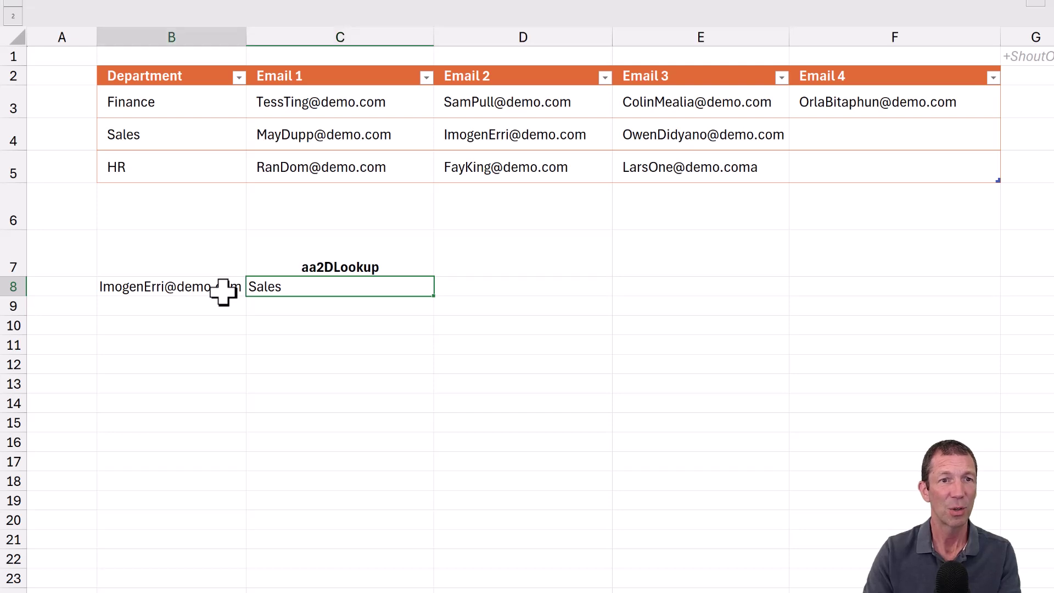
pyautogui.click(682, 167)
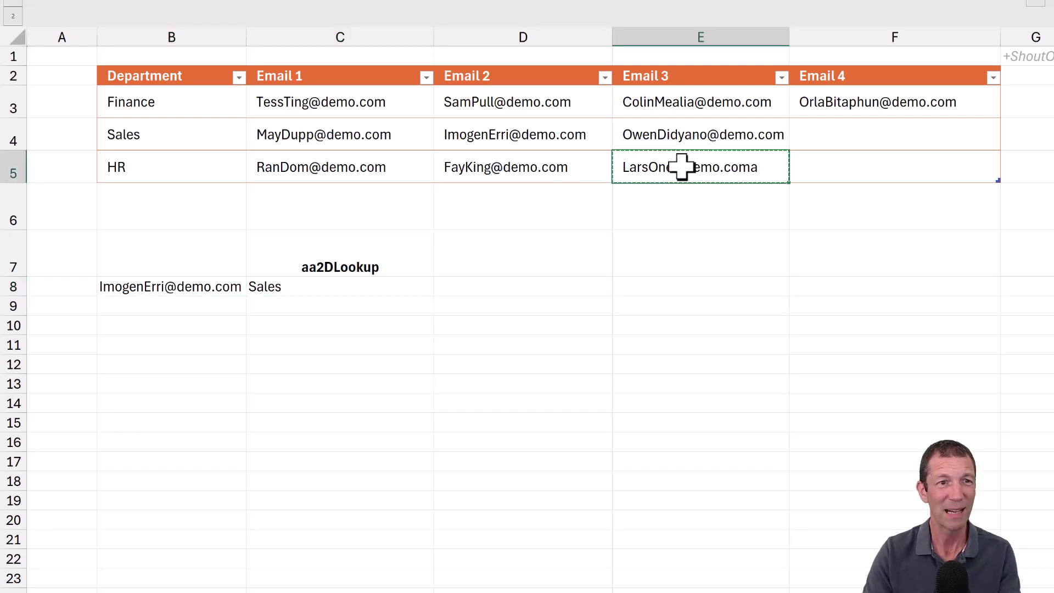
pyautogui.click(182, 286)
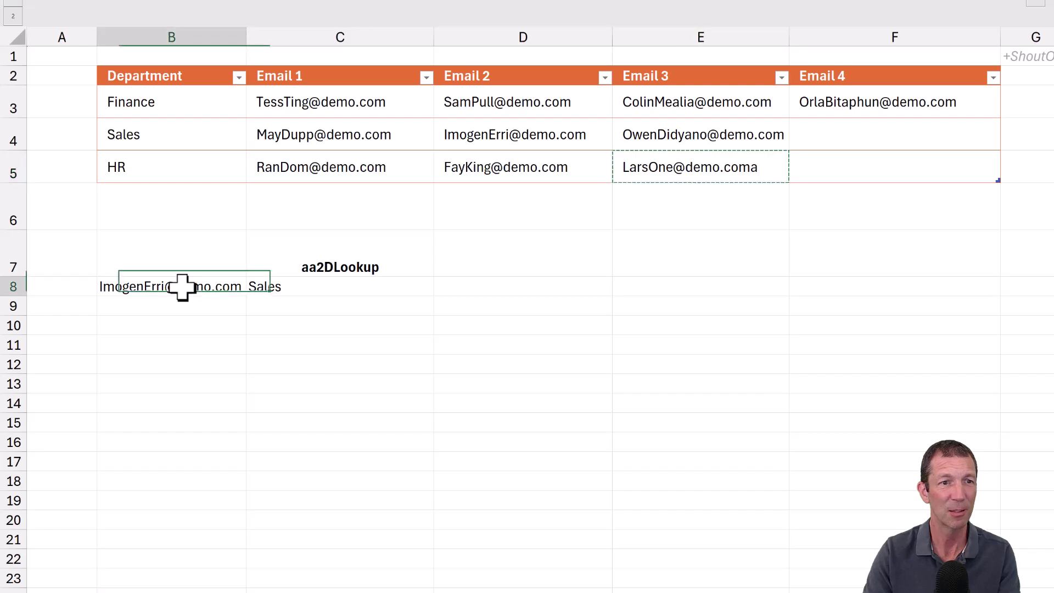
pyautogui.rightClick(183, 286)
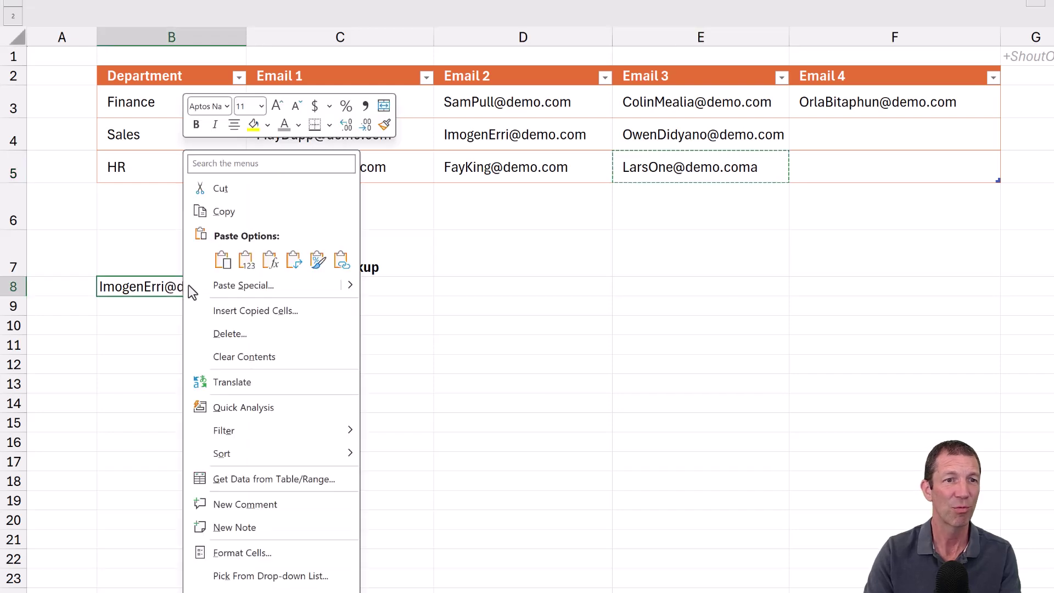
pyautogui.click(248, 263)
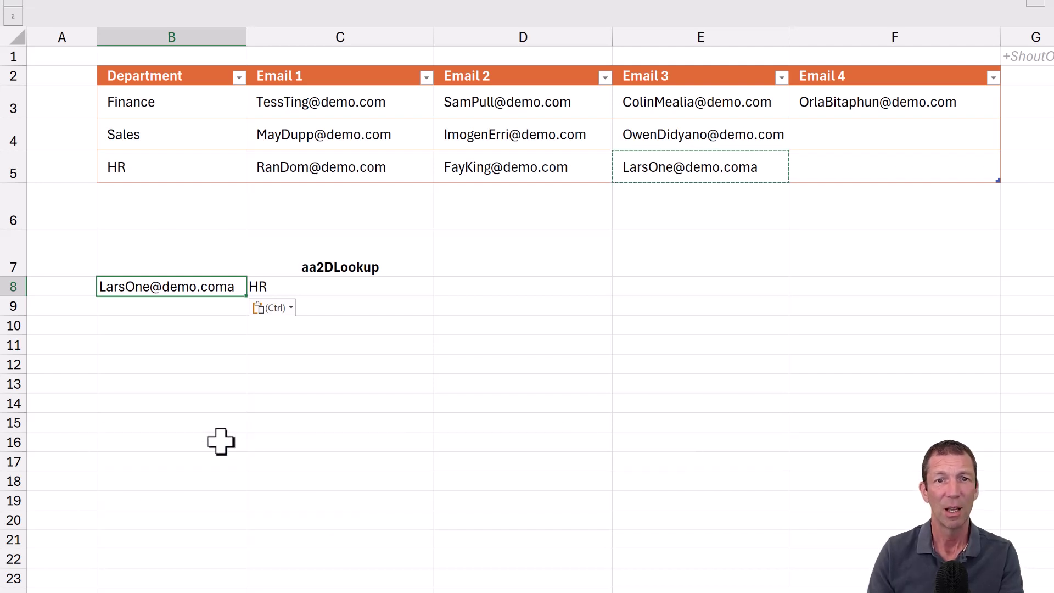
# - Review the FILTER formula in C8, highlighting its B8 lookup reference and its Table2[Department] array argument
pyautogui.doubleClick(350, 284)
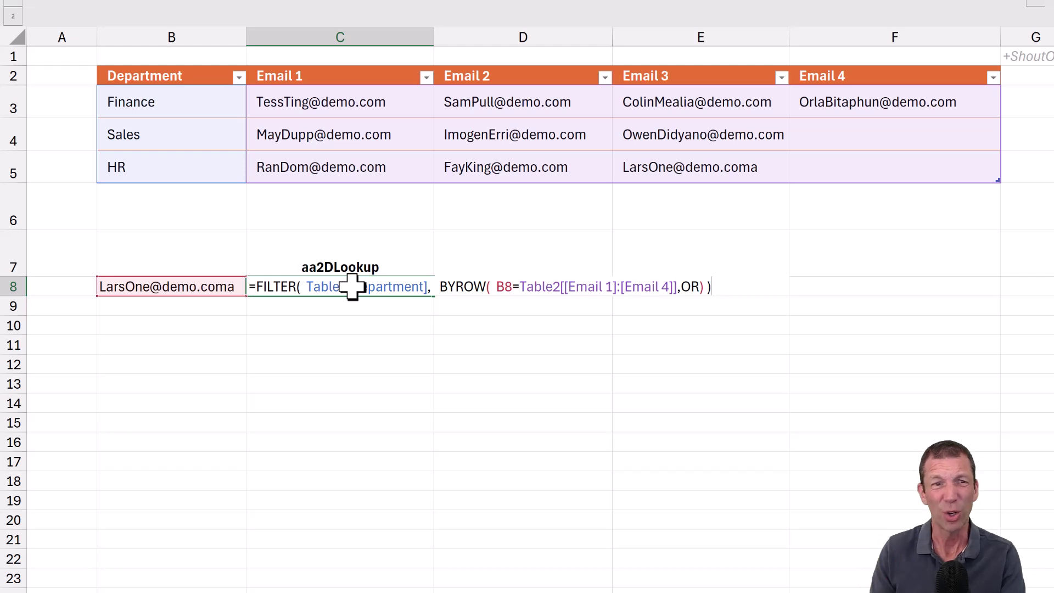
pyautogui.hotkey('ctrl', 'Return')
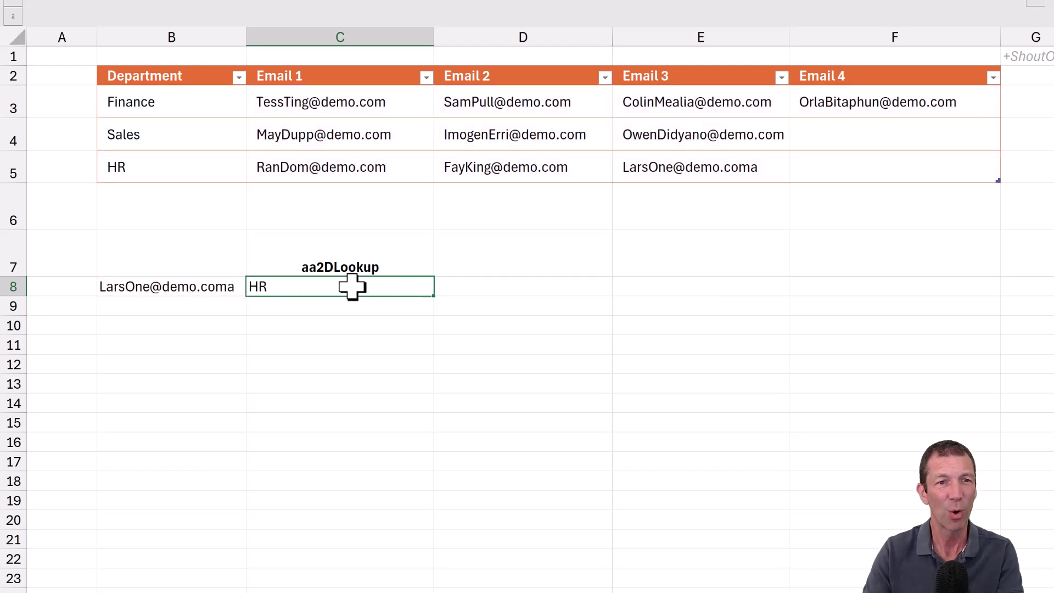
pyautogui.doubleClick(352, 286)
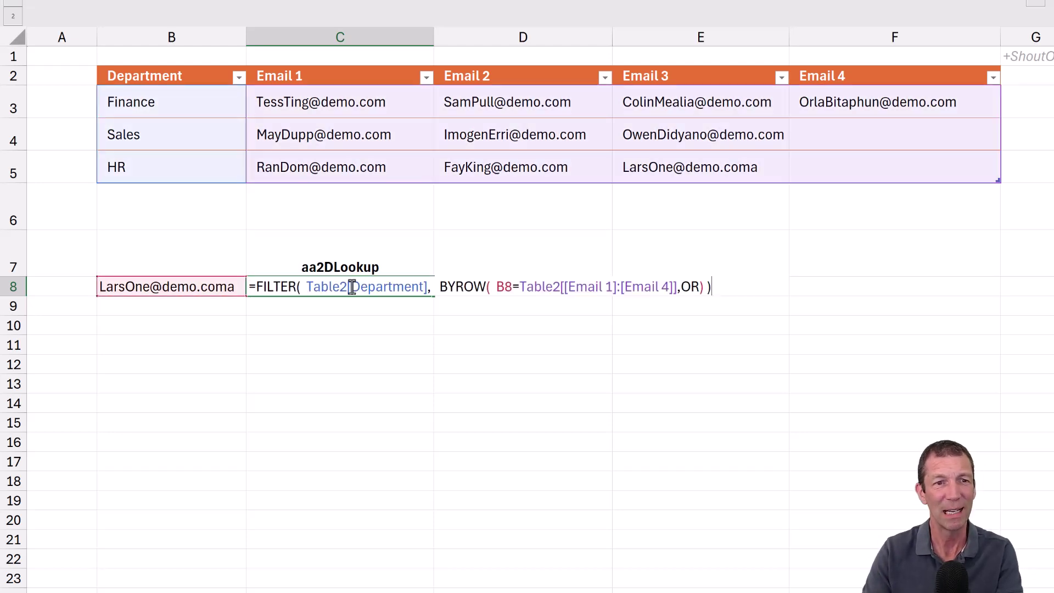
pyautogui.doubleClick(504, 286)
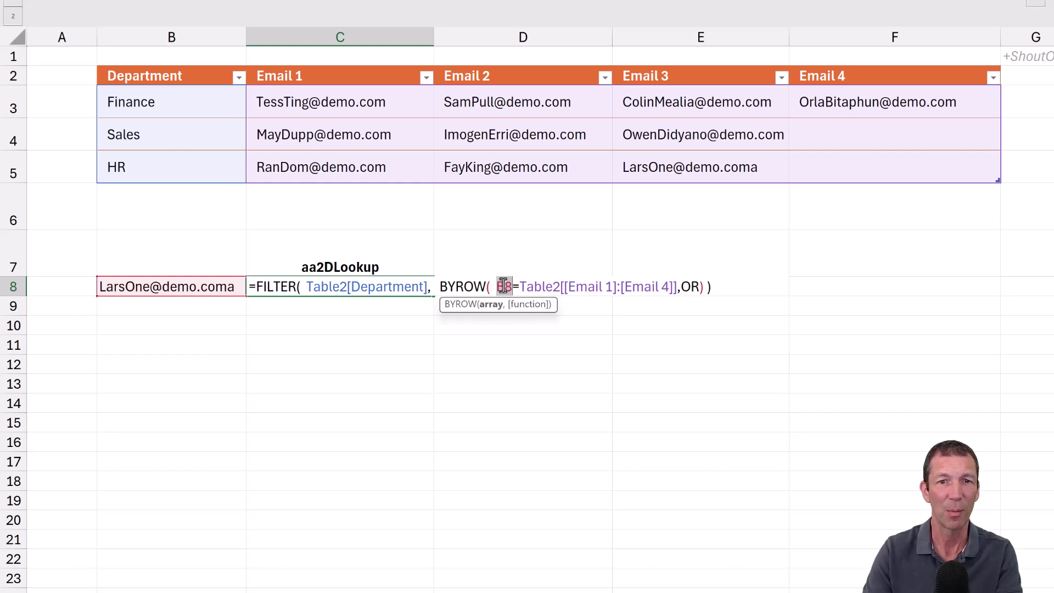
pyautogui.doubleClick(385, 281)
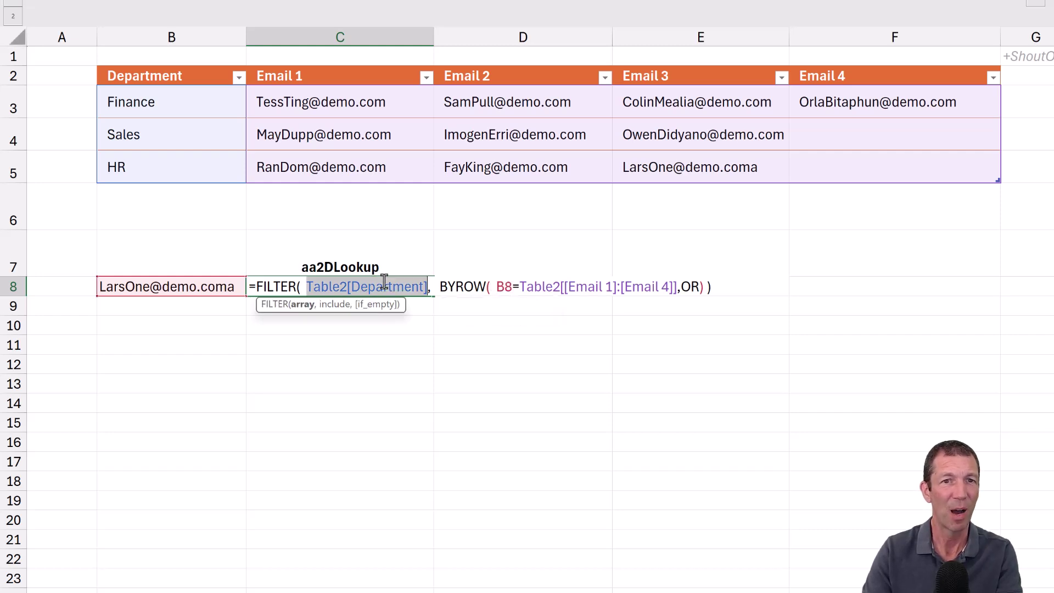
pyautogui.click(433, 284)
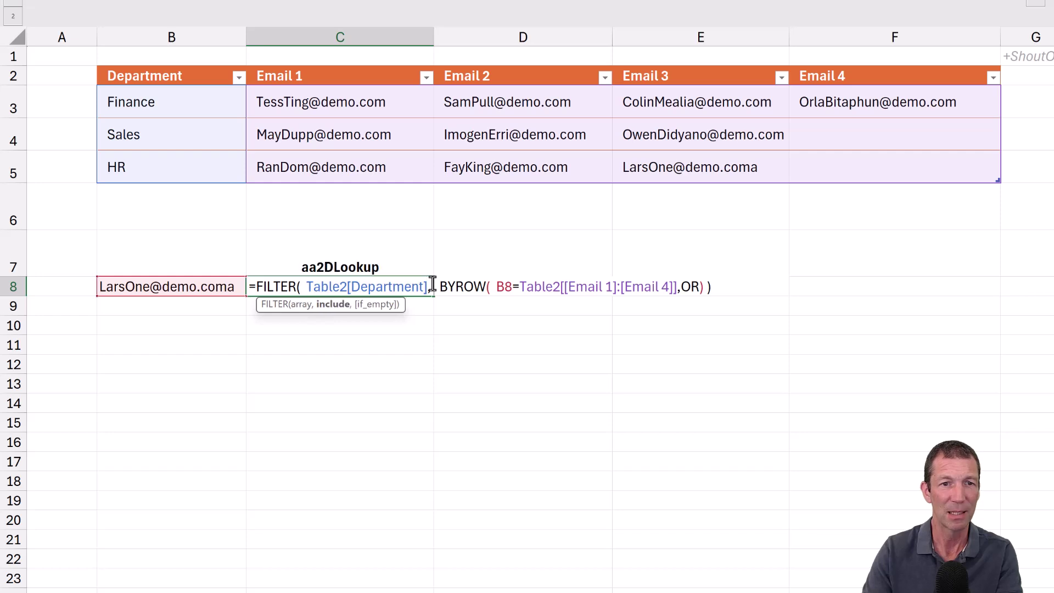
# - Try the shorter range B3:B4 as FILTER's array argument in C8, in place of Table2[Department]
pyautogui.moveTo(433, 284); pyautogui.dragTo(304, 286)
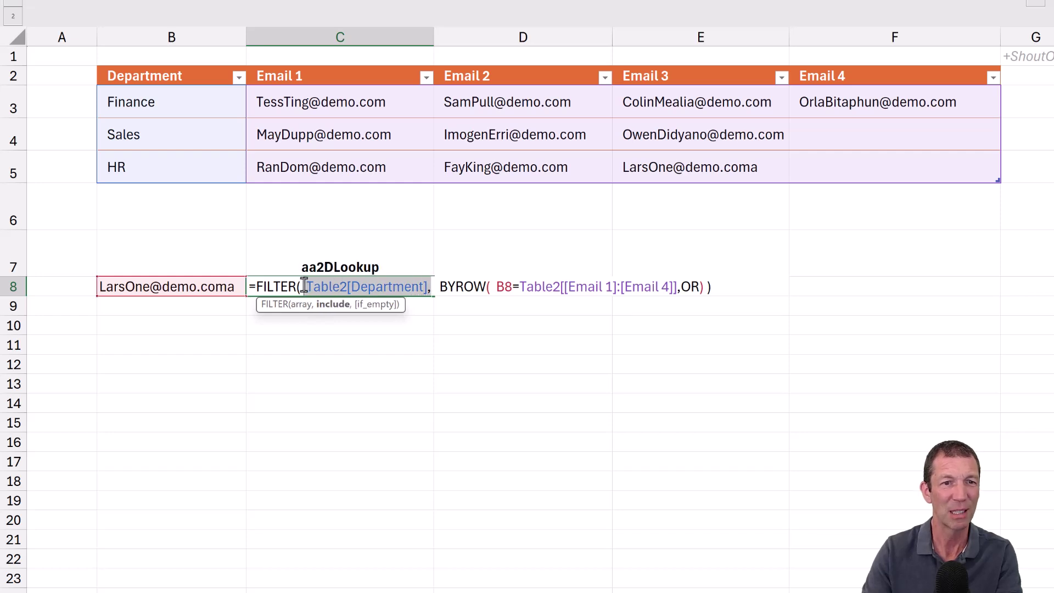
pyautogui.moveTo(168, 100); pyautogui.dragTo(167, 134)
pyautogui.press('Return')
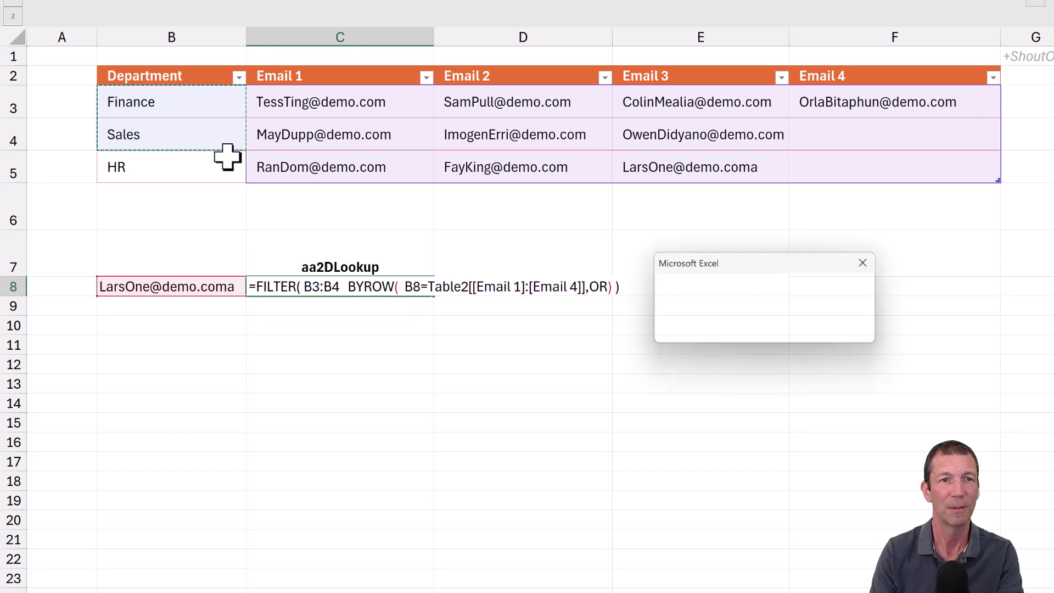
pyautogui.press('Return')
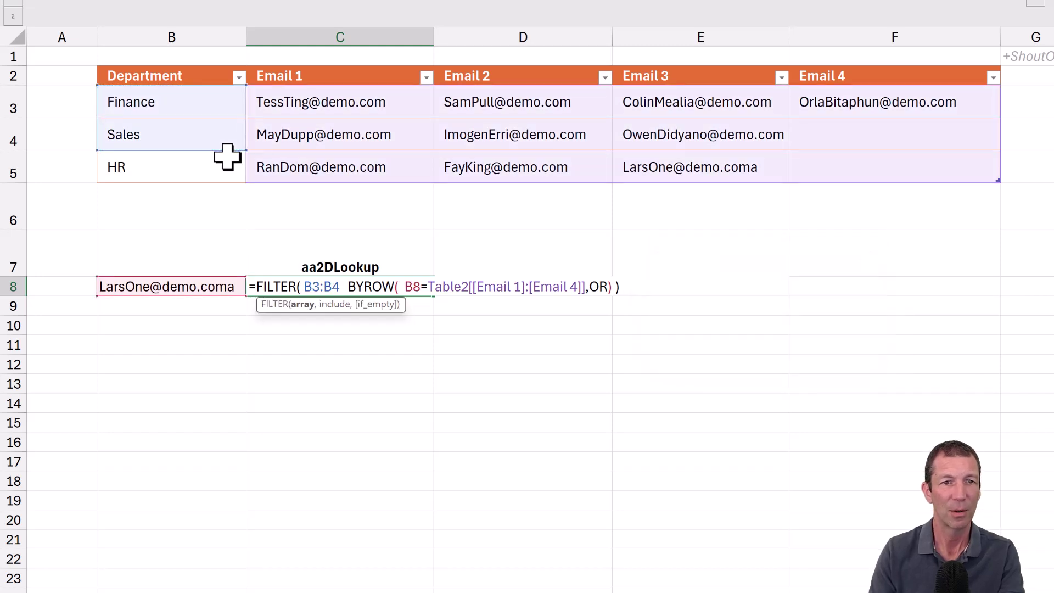
pyautogui.click(338, 286)
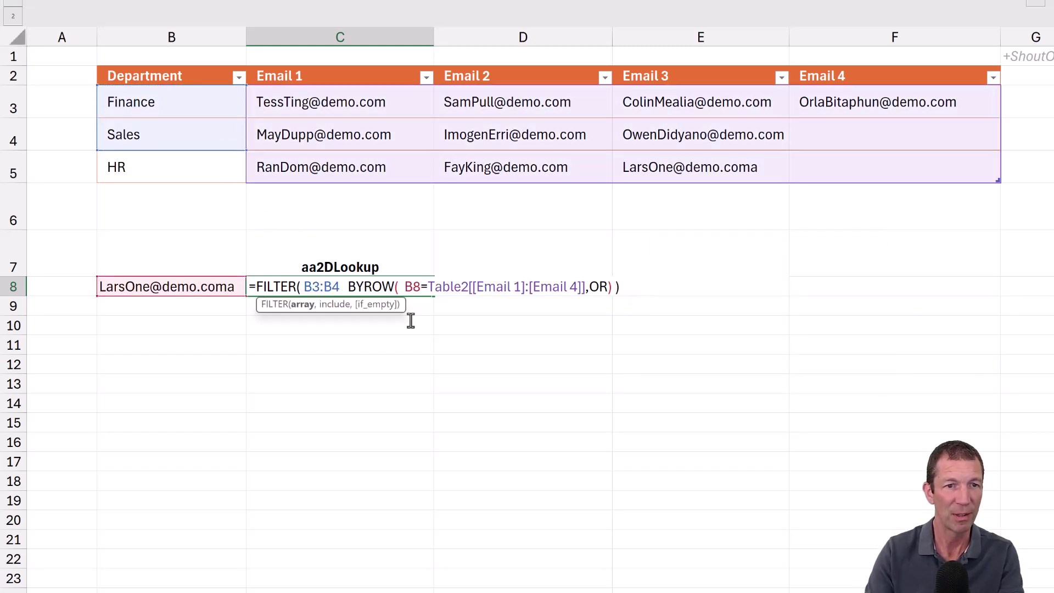
pyautogui.write(',')
pyautogui.hotkey('ctrl', 'Return')
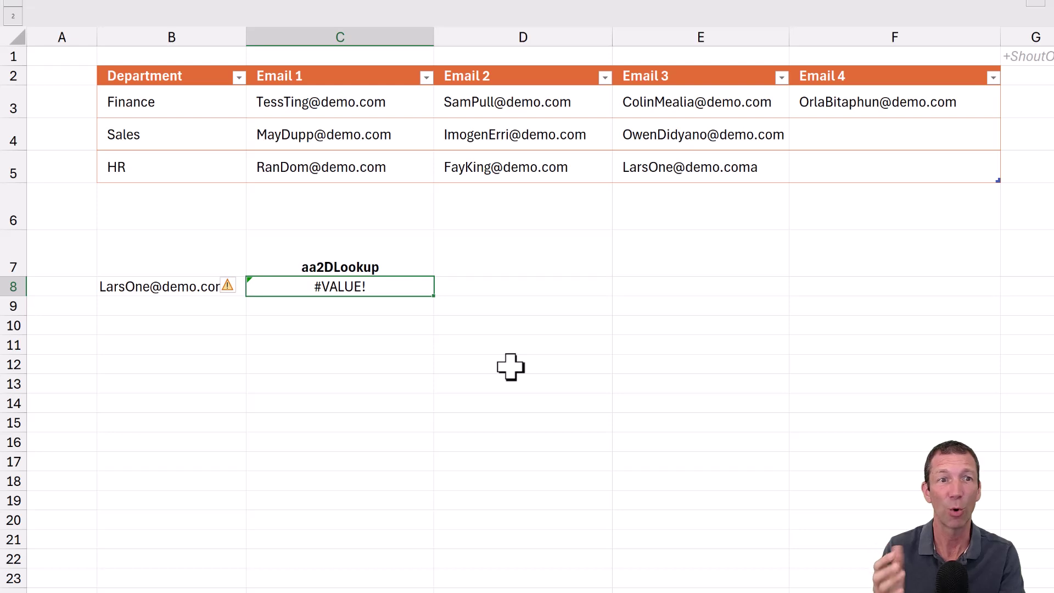
# - Inspect the C8 formula with the mismatched array range and undo the B3:B4 change
pyautogui.press('F2')
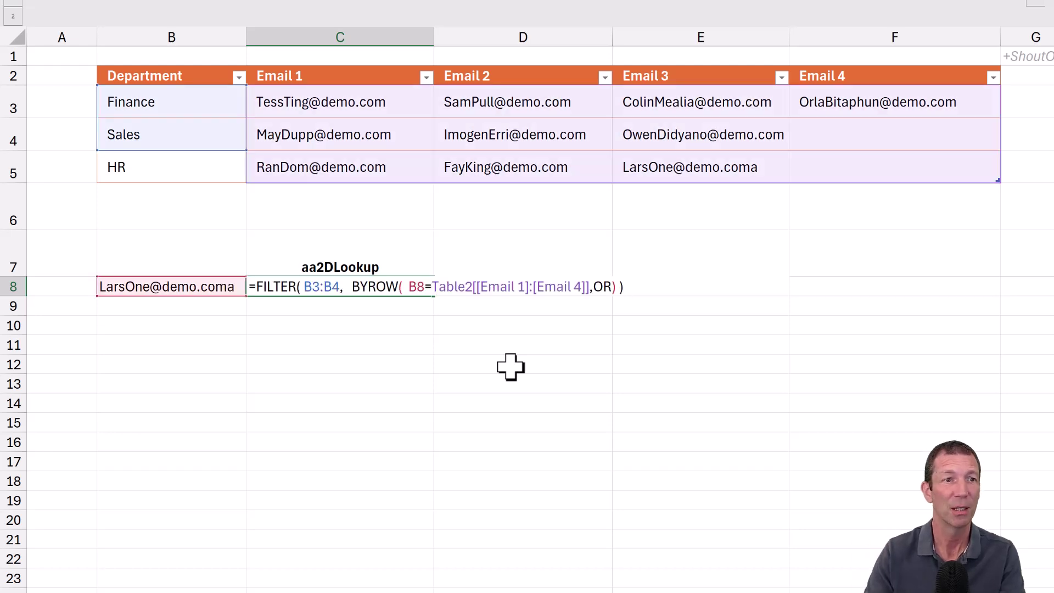
pyautogui.press('Escape')
pyautogui.hotkey('ctrl', 'z')
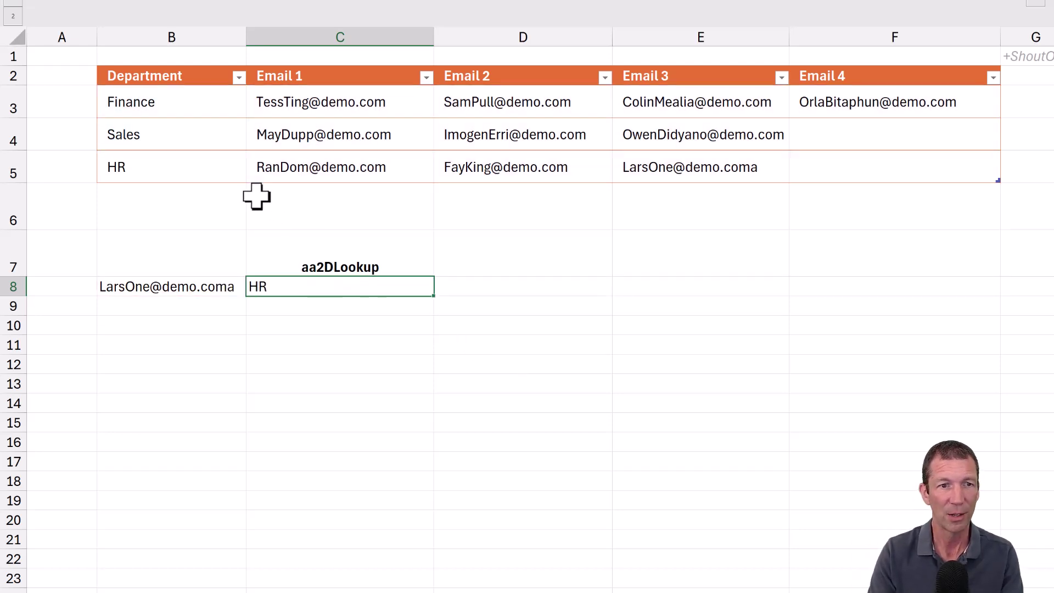
# - Add an opening LET( ahead of FILTER in the C8 formula, with line breaks separating it from the FILTER expression
pyautogui.press('F2')
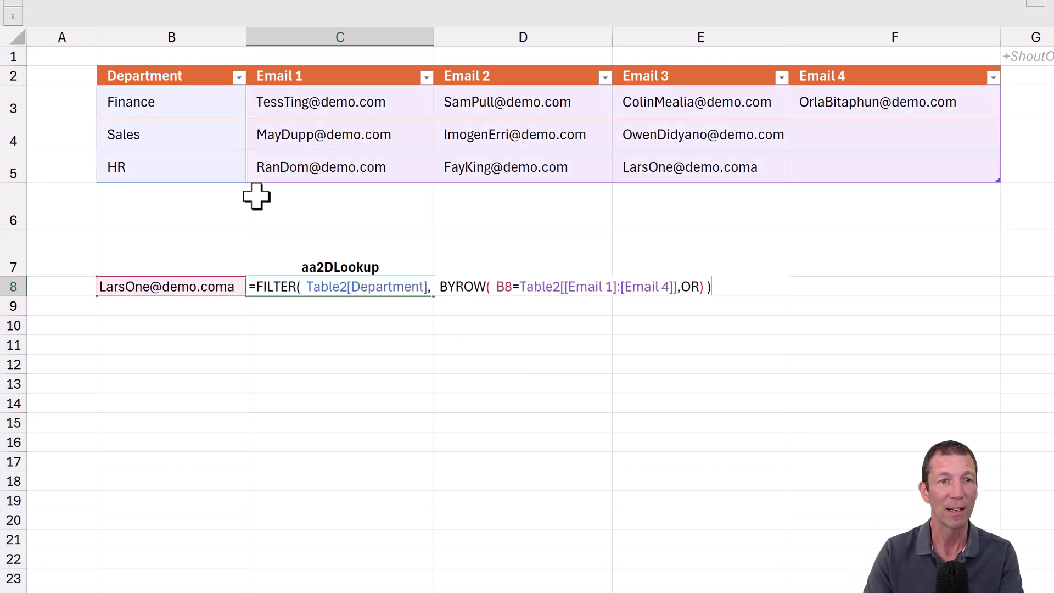
pyautogui.click(252, 291)
pyautogui.press('Right')
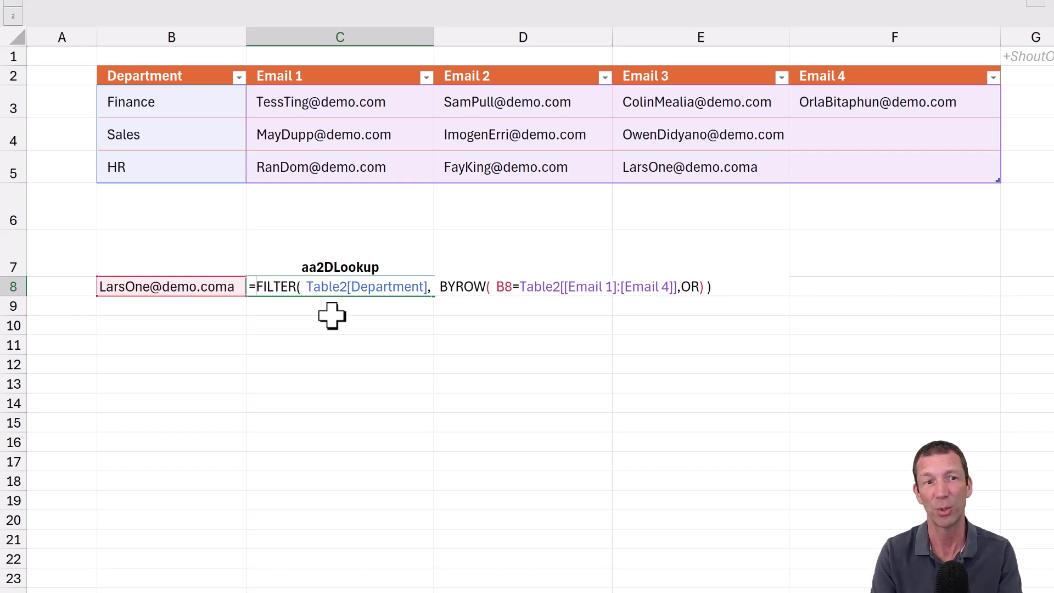
pyautogui.hotkey('alt', 'Return')
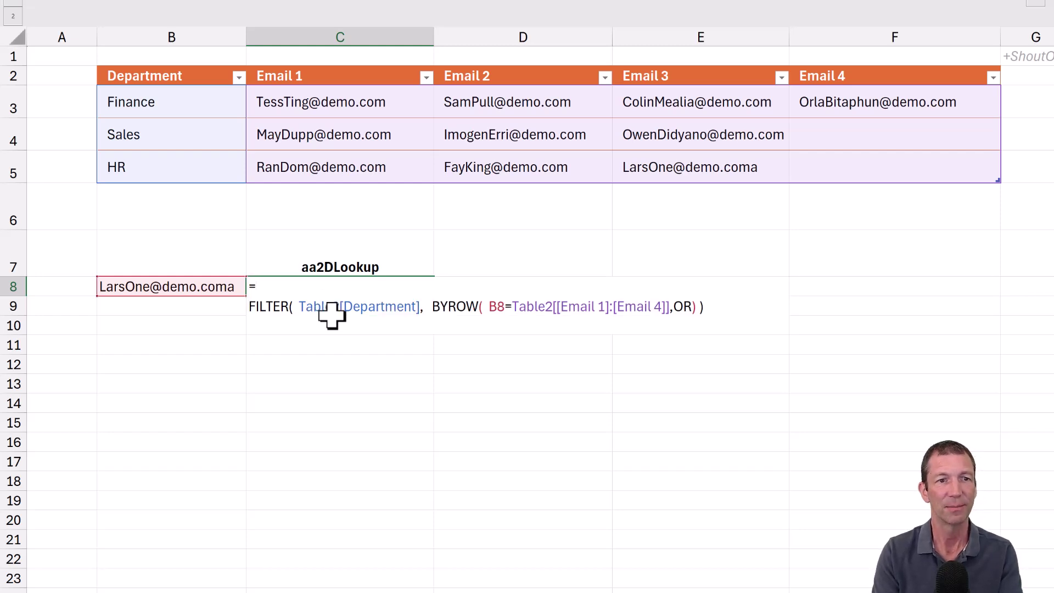
pyautogui.write('LET(')
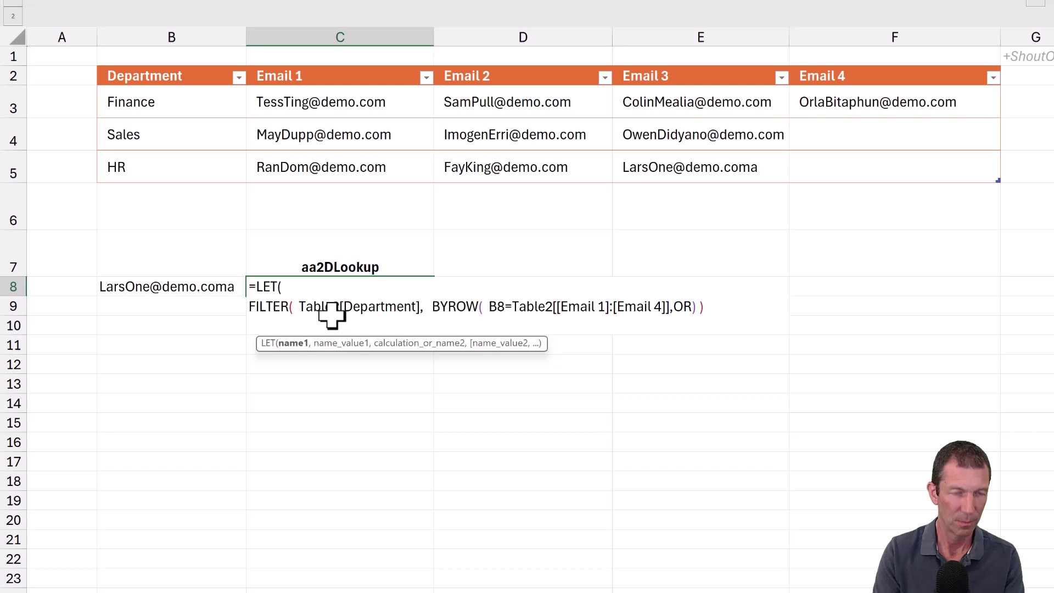
pyautogui.hotkey('alt', 'Return')
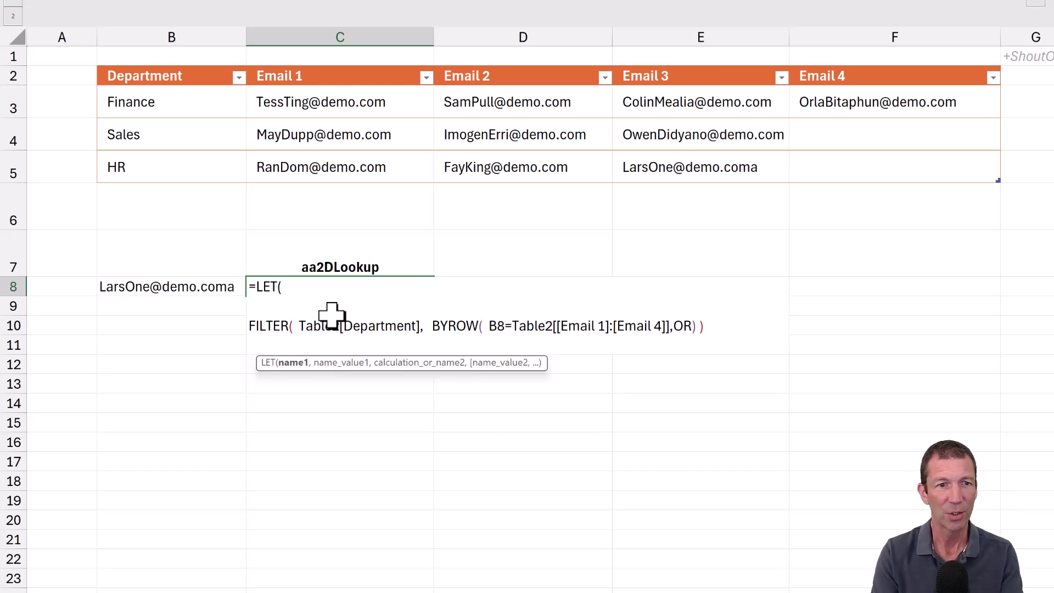
# - Define the LET variable LookupValue as B8 on its own line in the C8 formula
pyautogui.write('LookupValu')
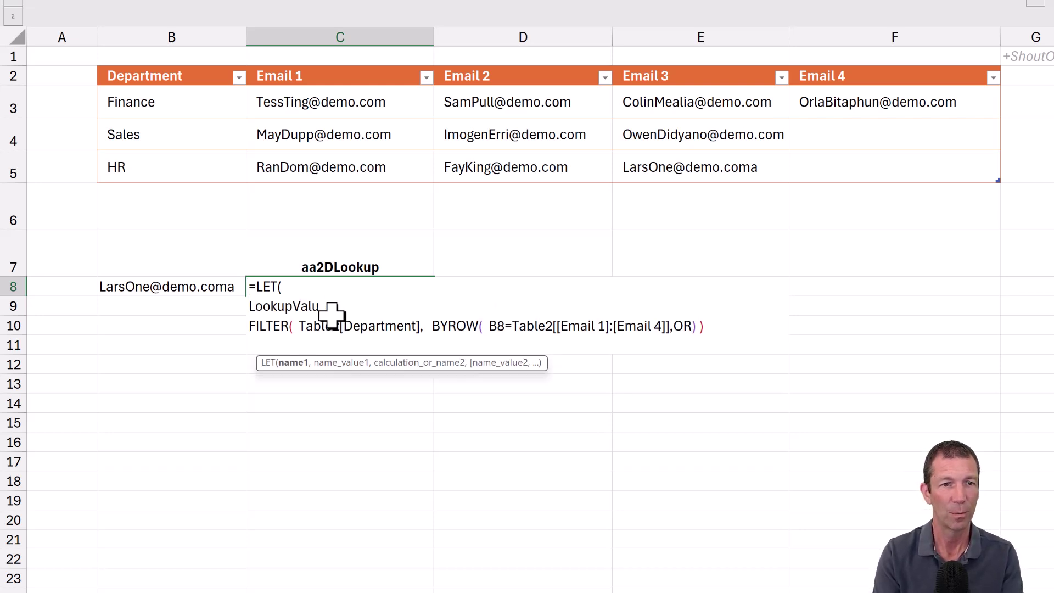
pyautogui.write('e, B')
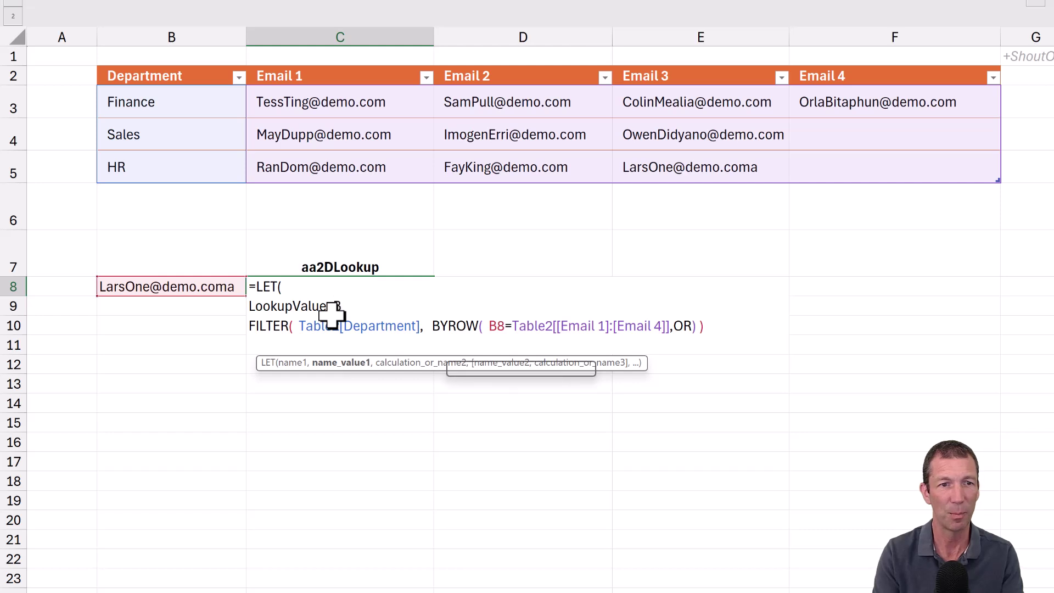
pyautogui.write('8')
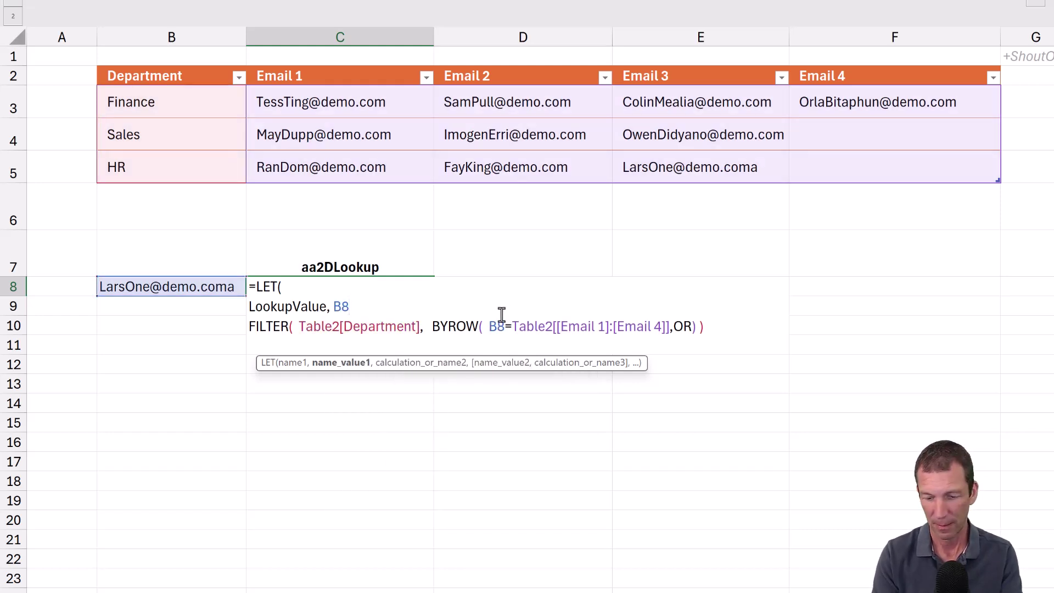
pyautogui.write(',')
pyautogui.hotkey('alt', 'Return')
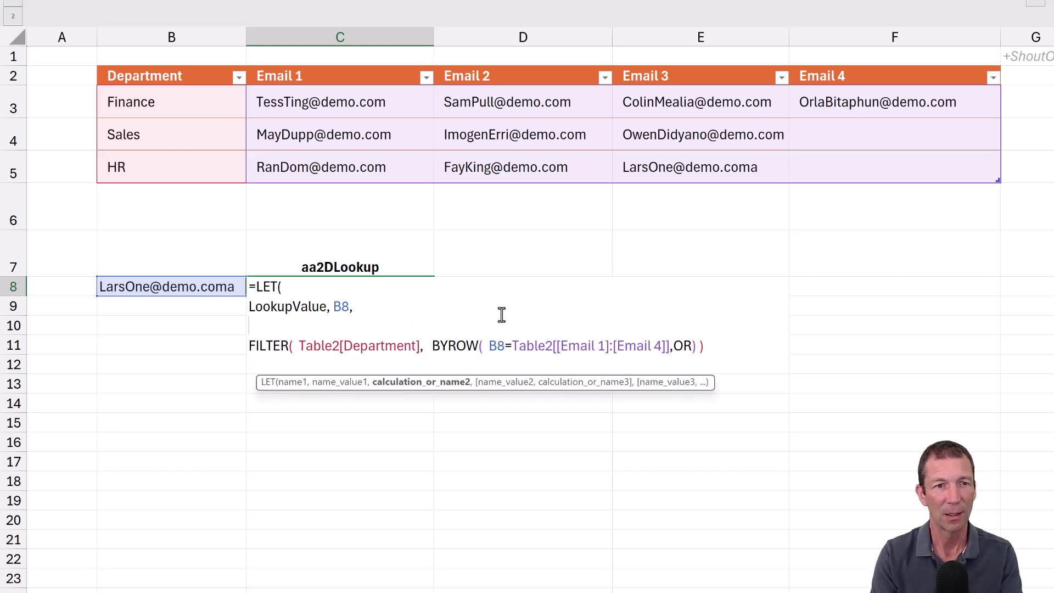
# - Define the LET variable LookupRange as Table2[[Email 1]:[Email 4]] on the line below LookupValue
pyautogui.write('LookupRange')
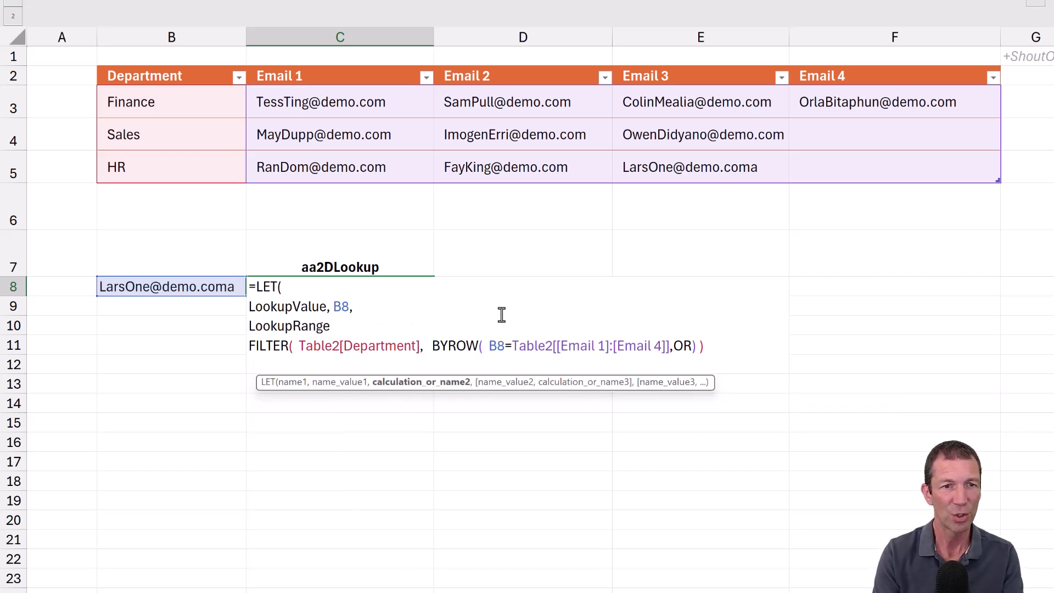
pyautogui.write(',')
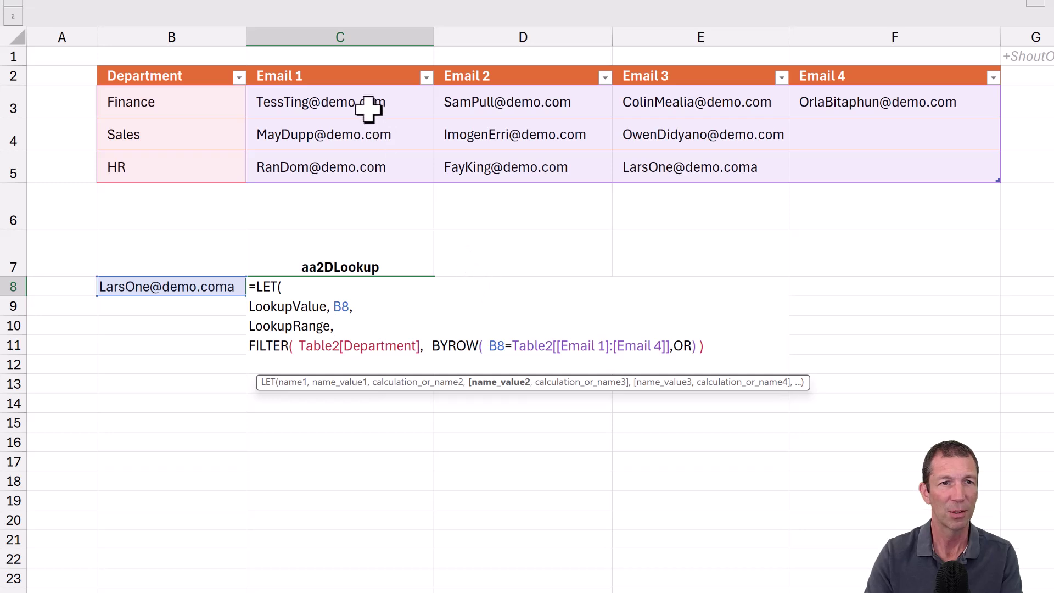
pyautogui.moveTo(370, 106); pyautogui.dragTo(959, 172)
pyautogui.write(',')
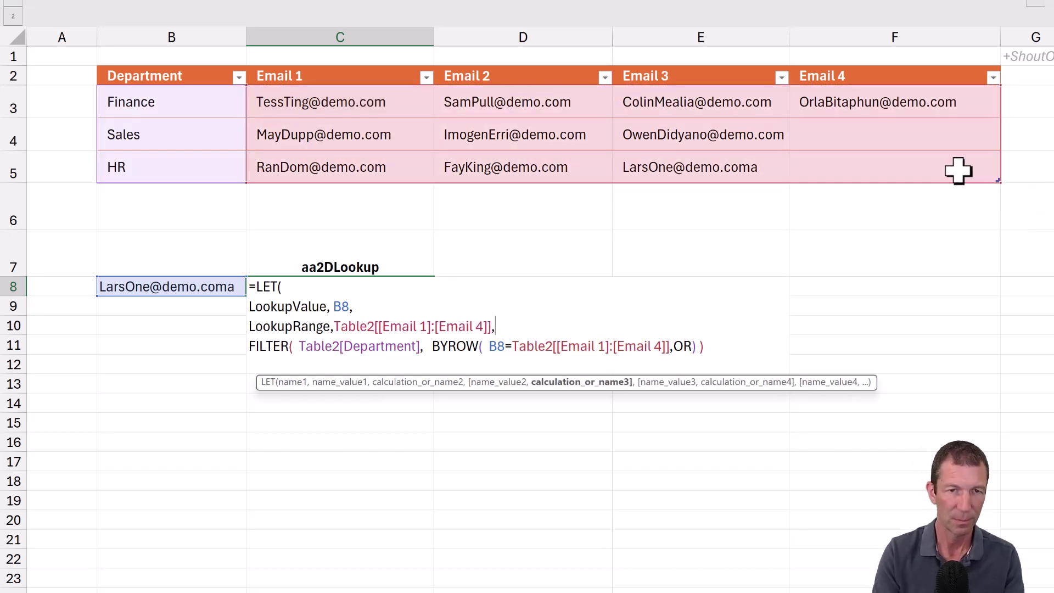
pyautogui.hotkey('alt', 'Return')
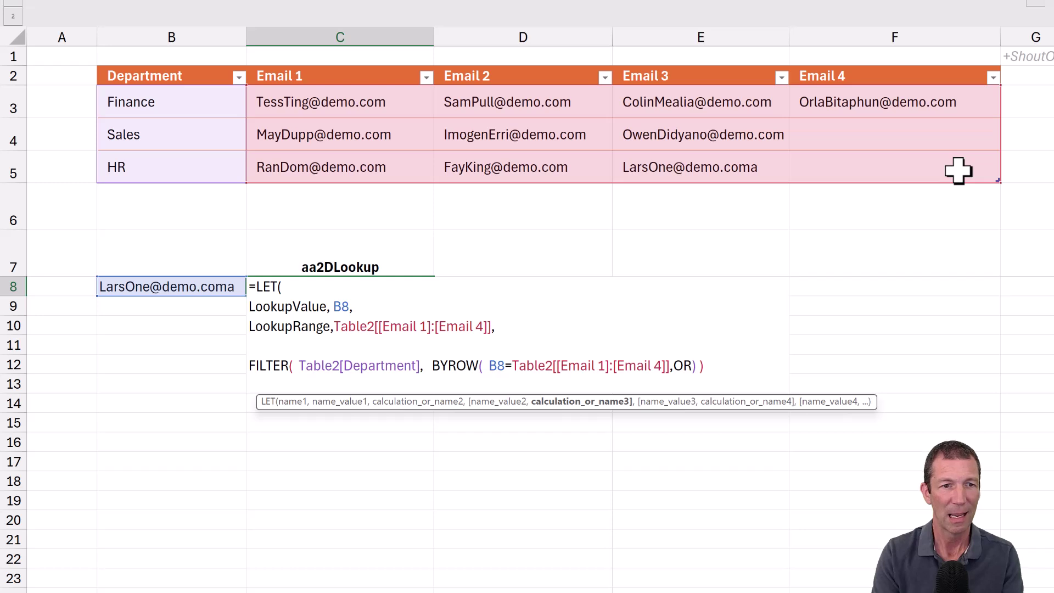
# - Define the LET variable ReturnRange as Table2[Department] on the line below LookupRange
pyautogui.write('Retrun')
pyautogui.press('BackSpace')
pyautogui.press('BackSpace')
pyautogui.press('BackSpace')
pyautogui.write('u')
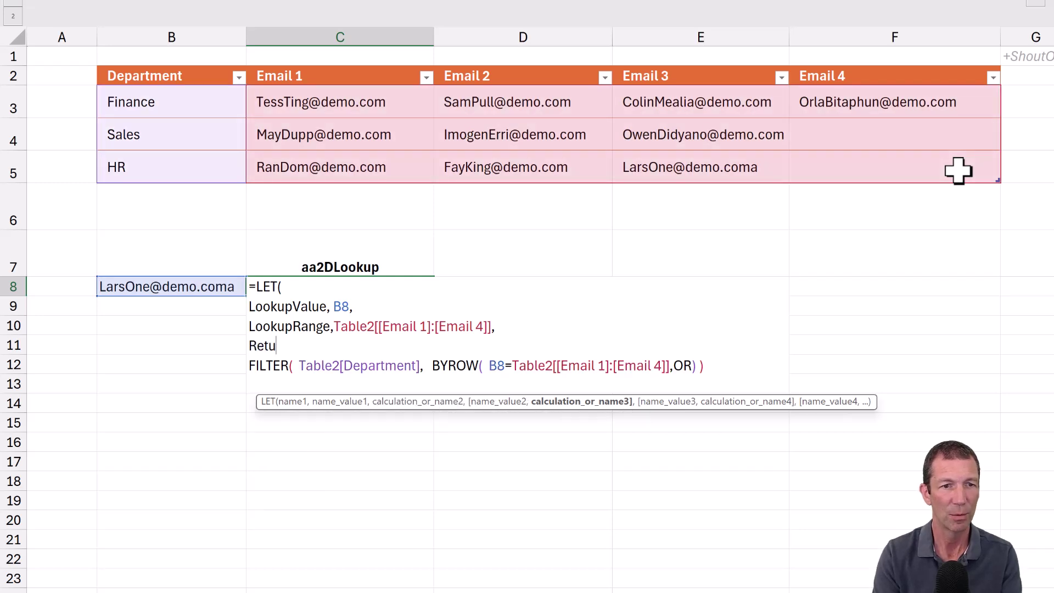
pyautogui.write('rnRange,')
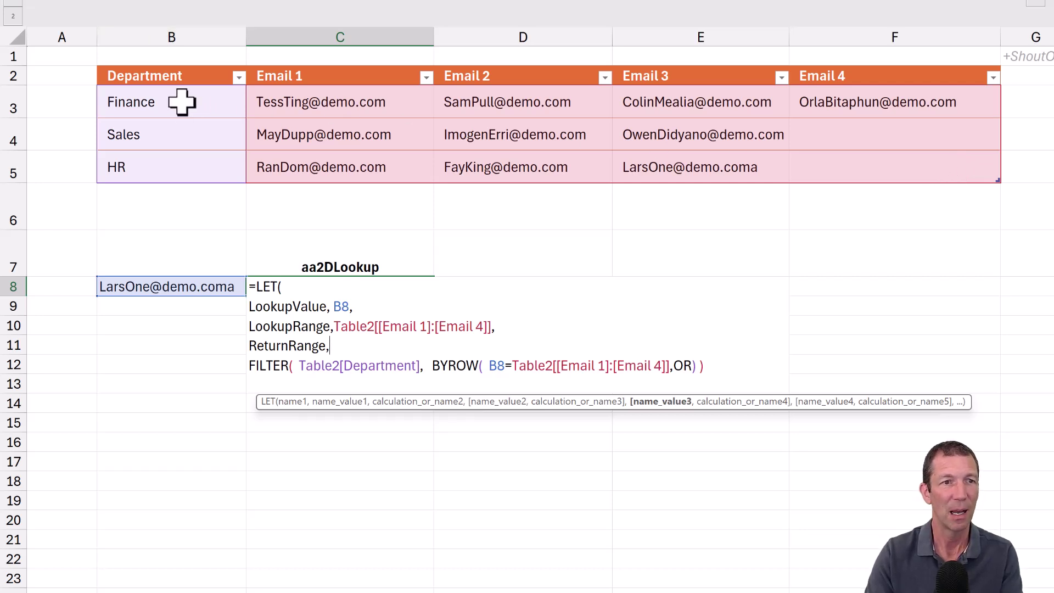
pyautogui.moveTo(182, 102); pyautogui.dragTo(188, 159)
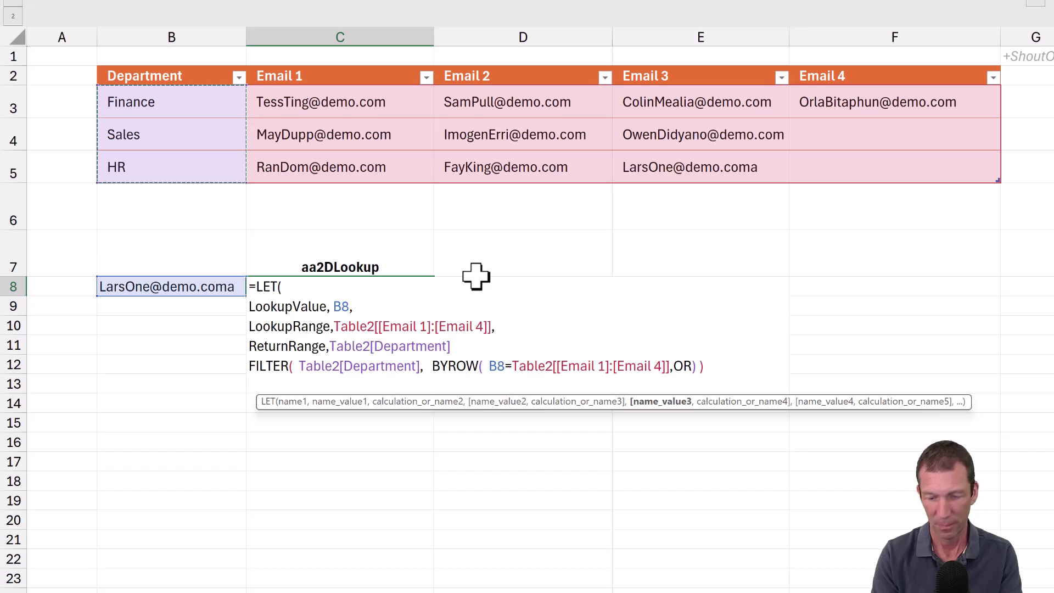
pyautogui.write(',')
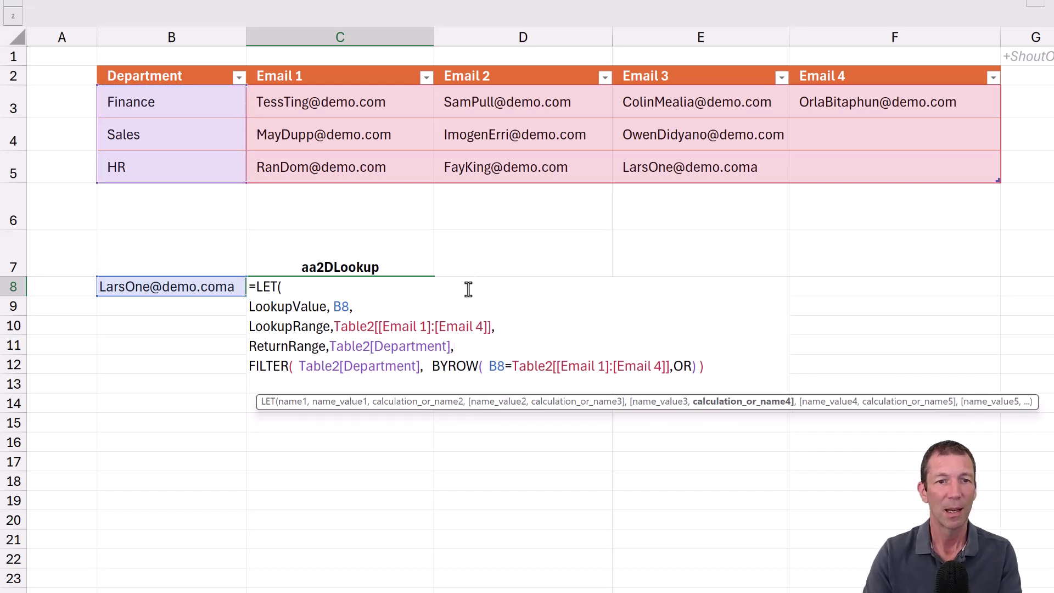
pyautogui.hotkey('alt', 'Return')
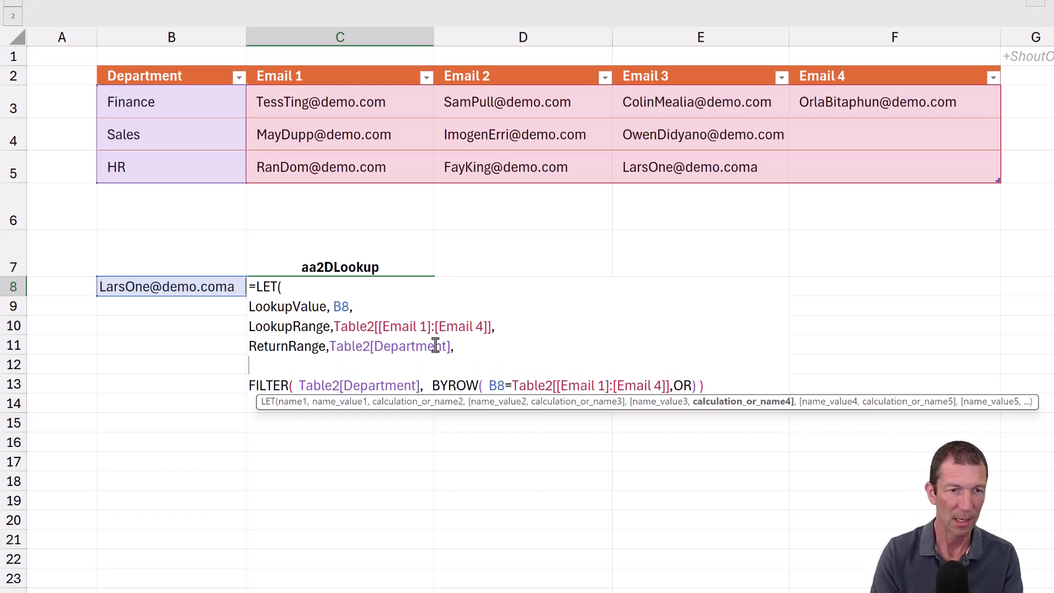
# - Name the next LET variable _Result, followed by a comma, on the line above the FILTER expression in C8
pyautogui.write('Res')
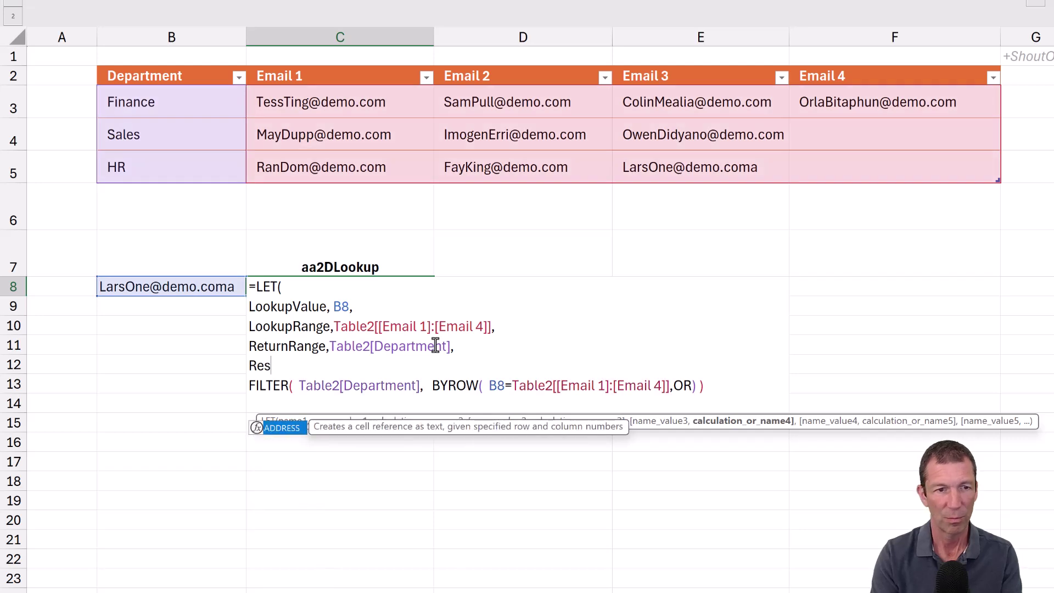
pyautogui.press('BackSpace')
pyautogui.press('BackSpace')
pyautogui.press('BackSpace')
pyautogui.write('_result')
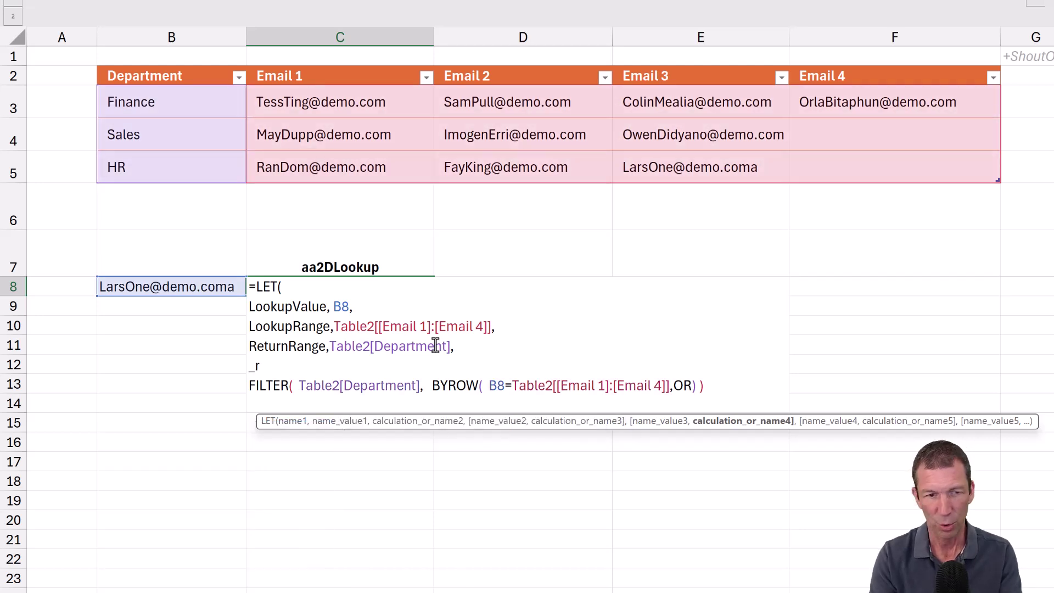
pyautogui.press('BackSpace')
pyautogui.press('BackSpace')
pyautogui.press('BackSpace')
pyautogui.press('BackSpace')
pyautogui.press('BackSpace')
pyautogui.write('e')
pyautogui.press('BackSpace')
pyautogui.press('BackSpace')
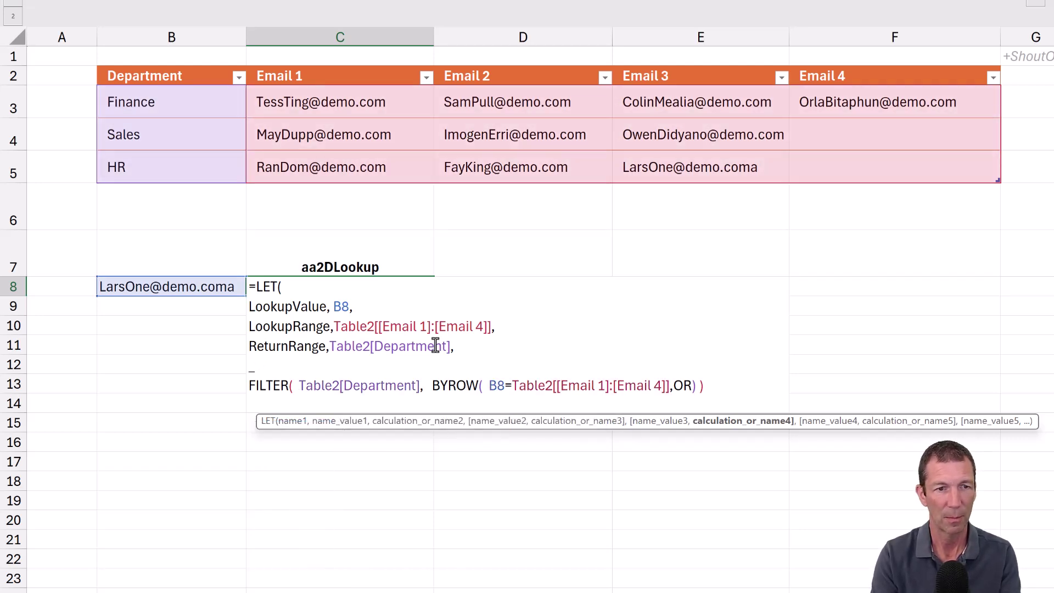
pyautogui.write('Result')
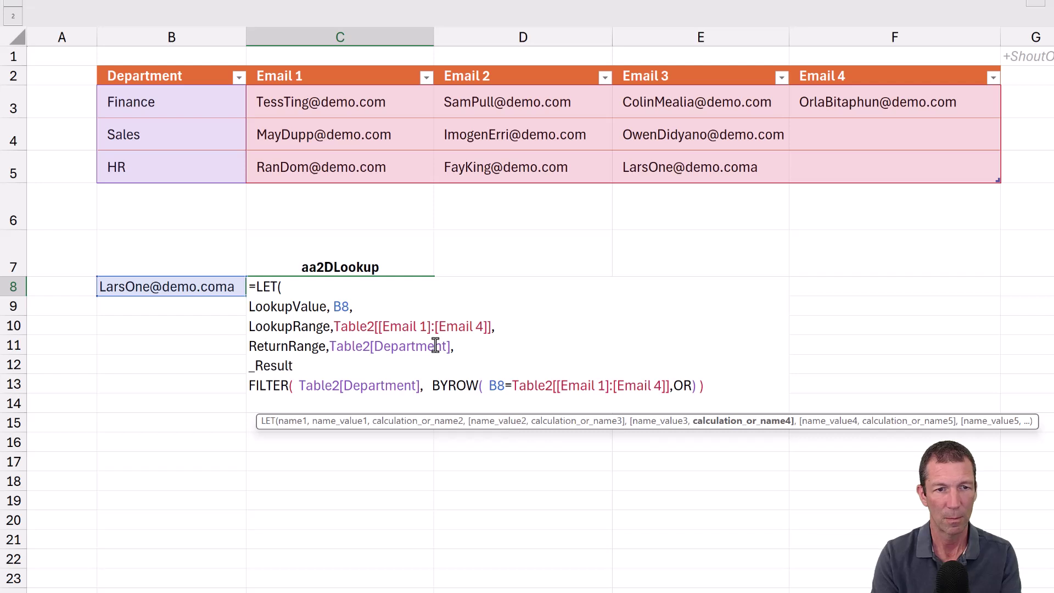
pyautogui.write(',')
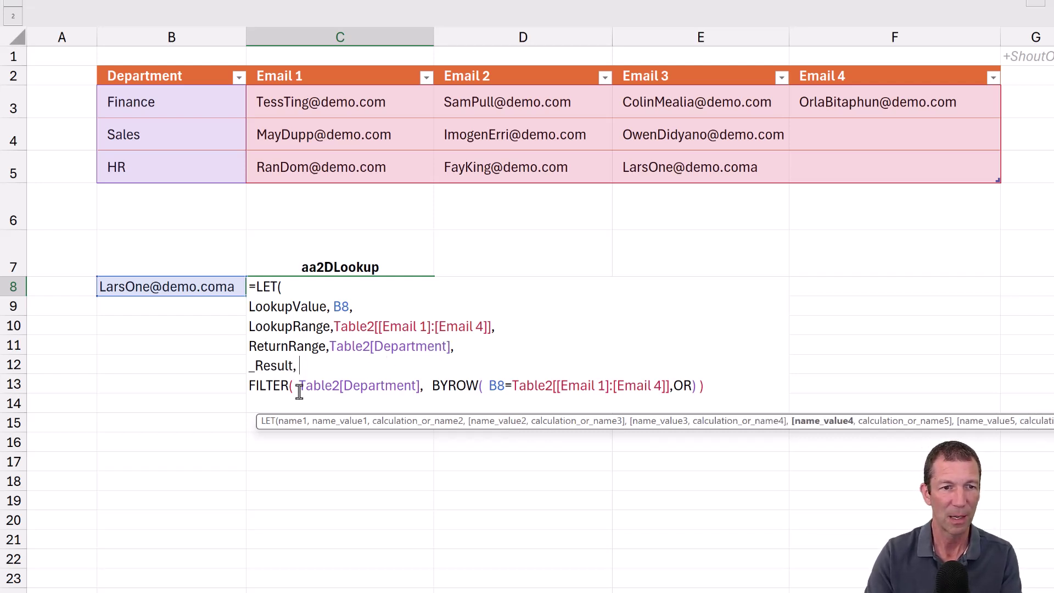
# - Replace Table2[Department] with the variable ReturnRange as the array argument of FILTER in the C8 formula
pyautogui.moveTo(298, 385); pyautogui.dragTo(420, 383)
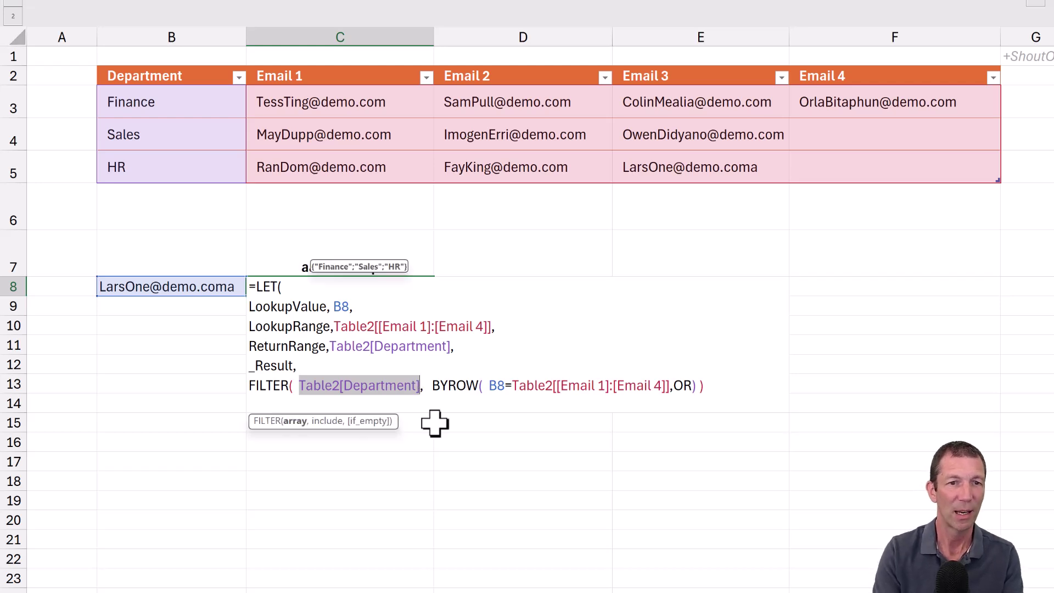
pyautogui.press('Delete')
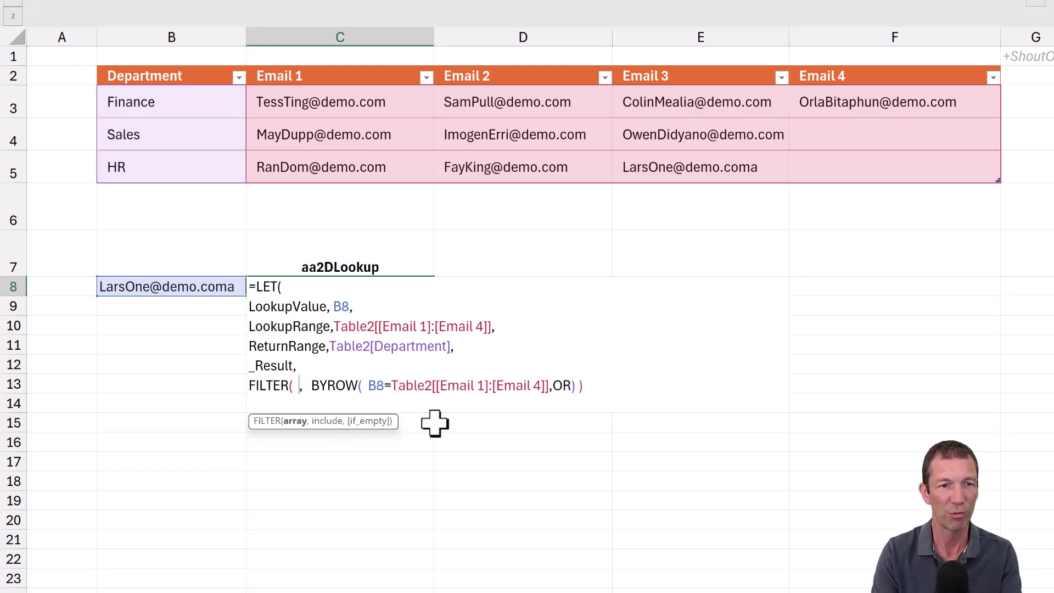
pyautogui.write('ret')
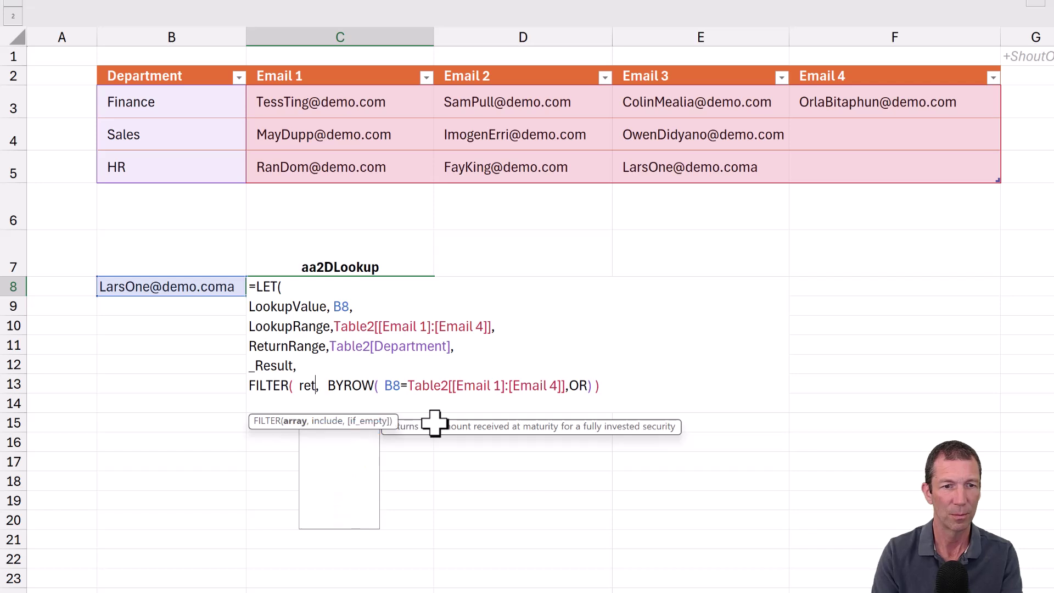
pyautogui.press('Tab')
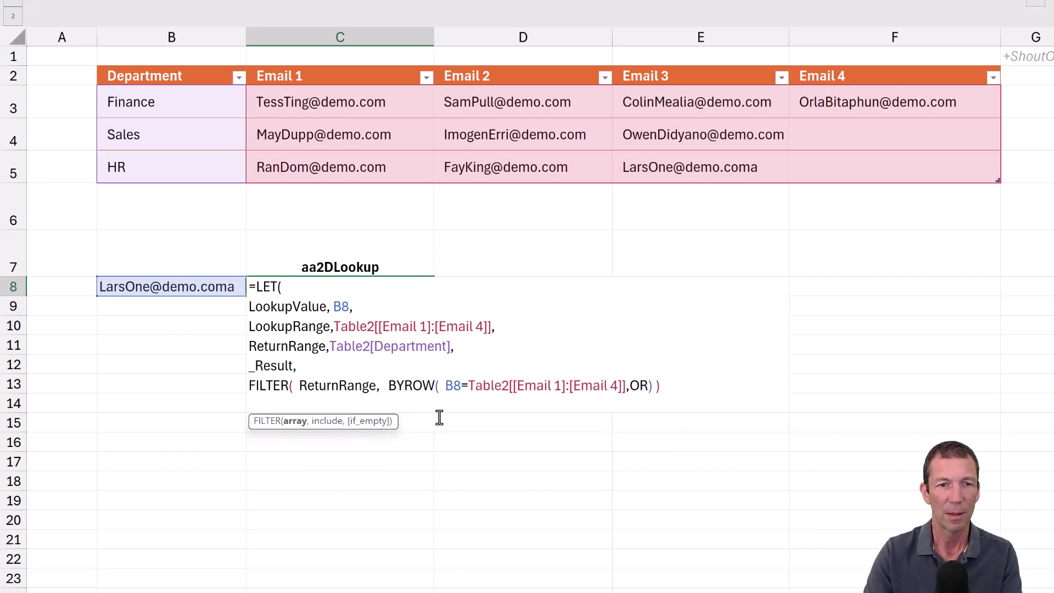
# - Replace the B8 reference inside BYROW with the variable LookupValue
pyautogui.doubleClick(459, 385)
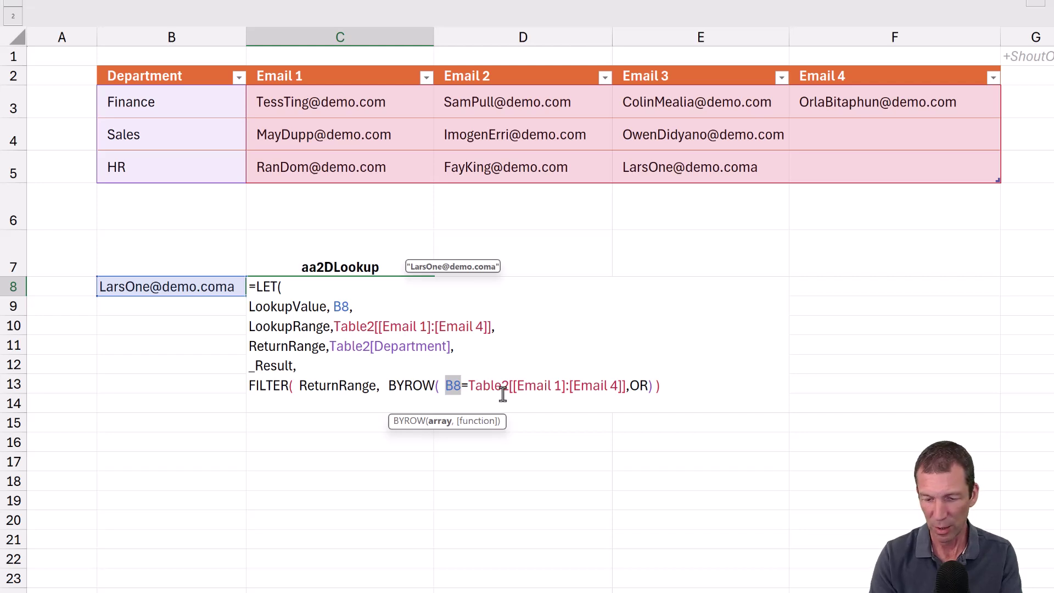
pyautogui.write('lookup')
pyautogui.press('Down')
pyautogui.press('Down')
pyautogui.press('Down')
pyautogui.press('Down')
pyautogui.press('Down')
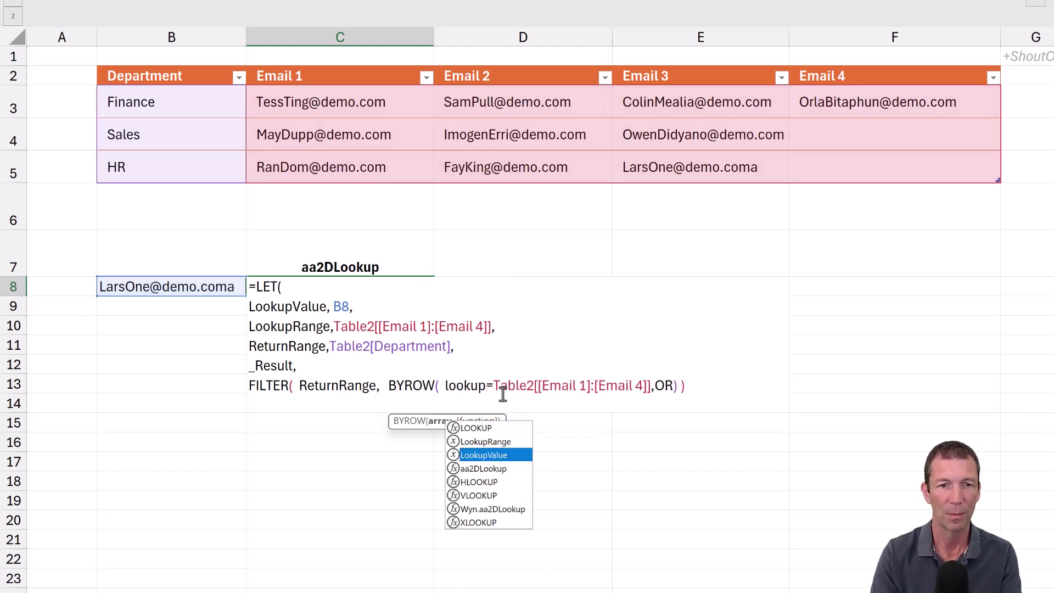
pyautogui.press('Up')
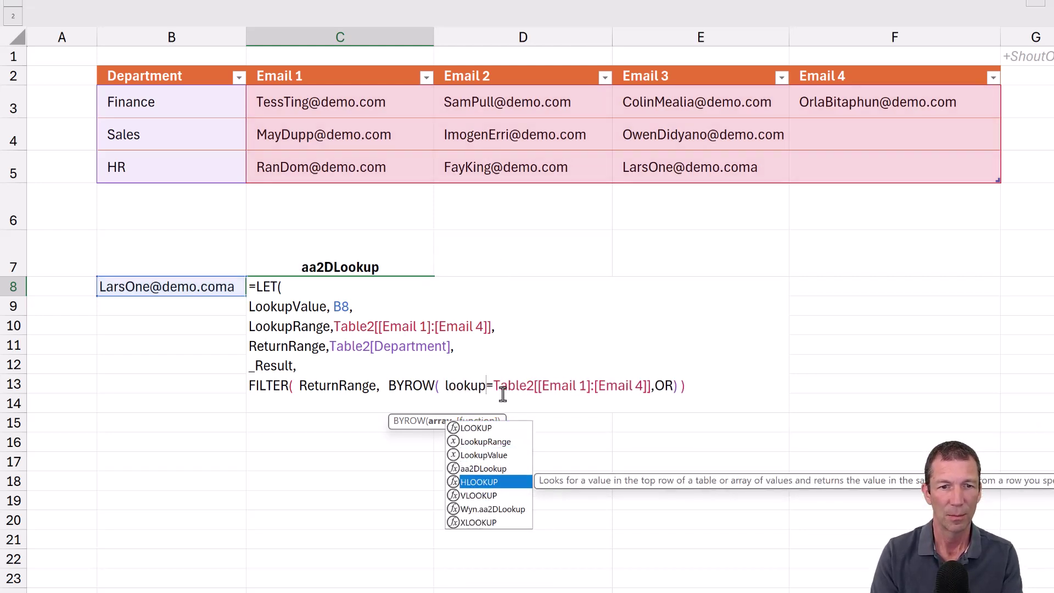
pyautogui.press('Up')
pyautogui.press('Up')
pyautogui.press('Tab')
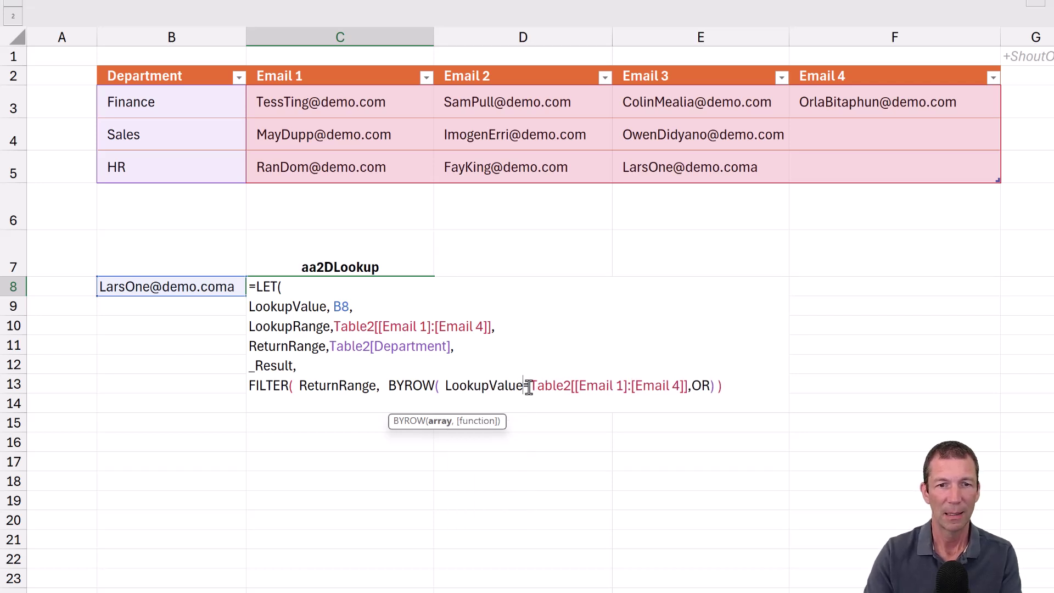
# - Replace Table2[[Email 1]:[Email 4]] inside BYROW with the variable LookupRange, keeping a comma before OR
pyautogui.moveTo(530, 386); pyautogui.dragTo(692, 386)
pyautogui.press('BackSpace')
pyautogui.write('loo')
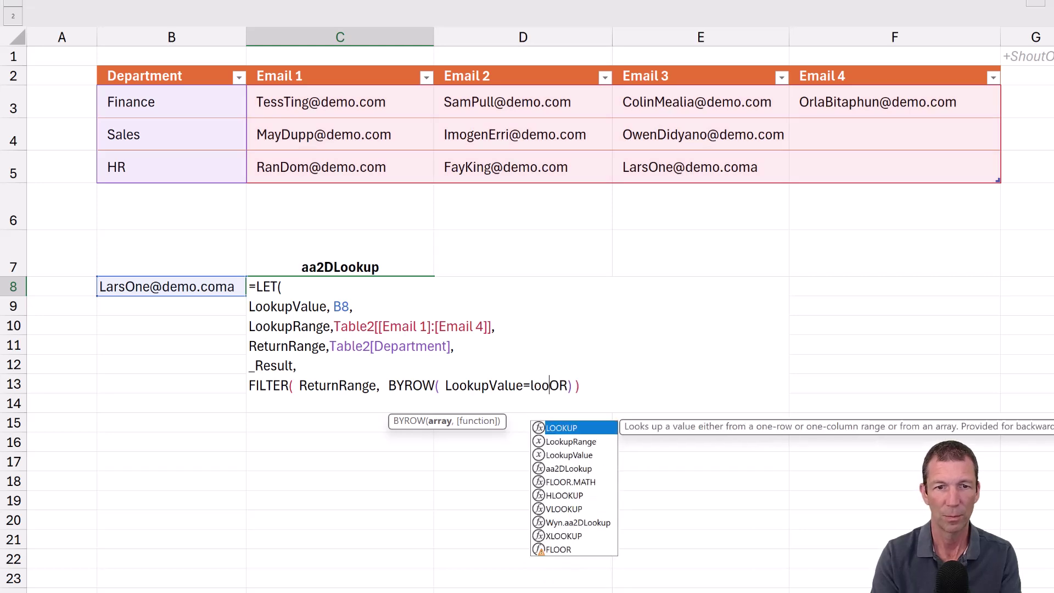
pyautogui.press('Down')
pyautogui.press('Tab')
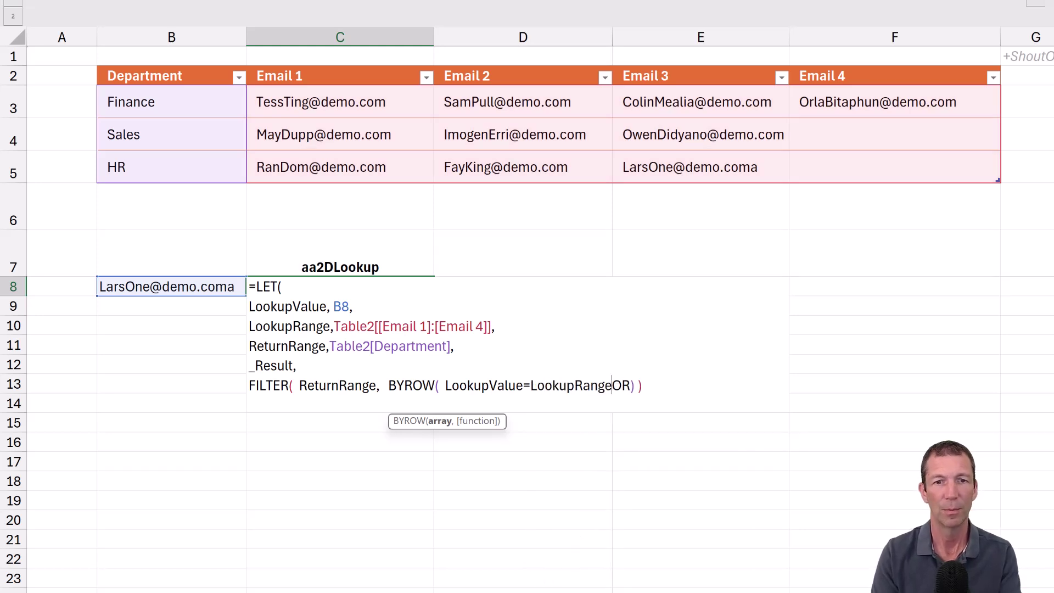
pyautogui.write(',')
# - End the FILTER line with a comma, return _Result on a new line to close the LET, and commit the C8 formula
pyautogui.press('Right')
pyautogui.press('Right')
pyautogui.press('Right')
pyautogui.press('Right')
pyautogui.press('Right')
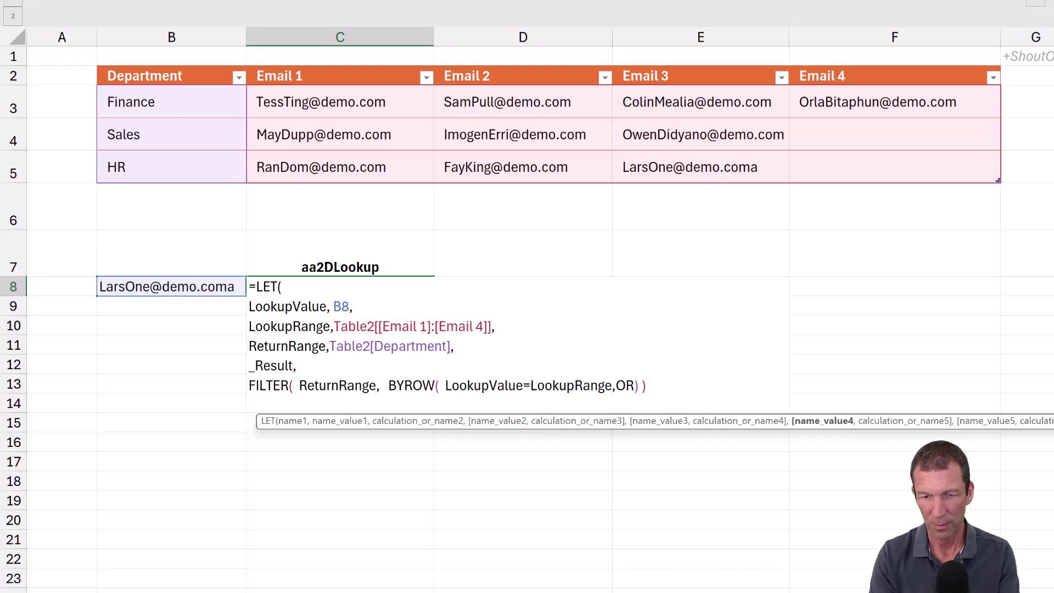
pyautogui.write(',')
pyautogui.hotkey('alt', 'Return')
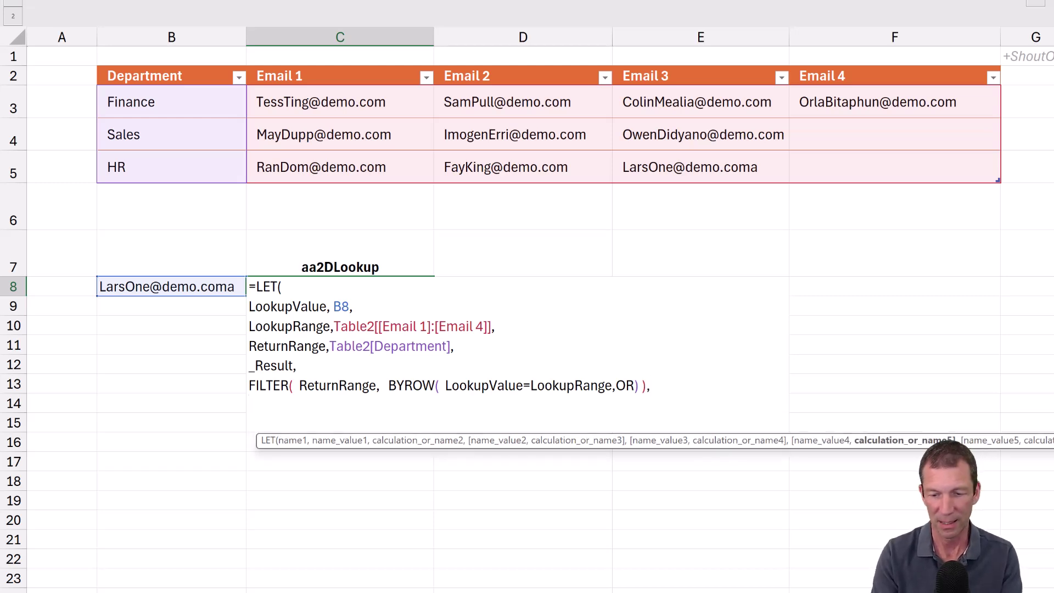
pyautogui.write('_result')
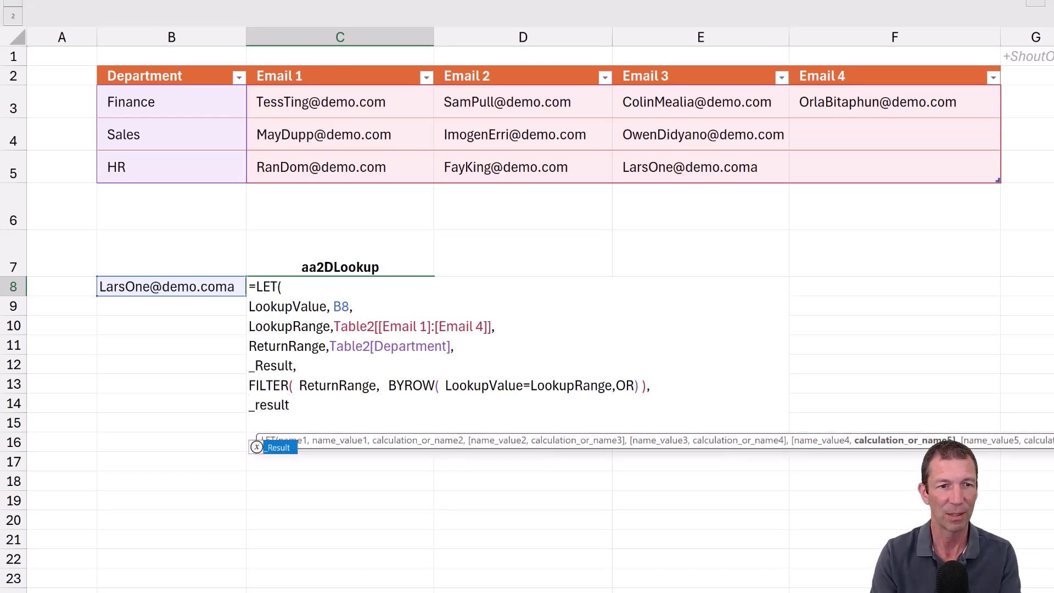
pyautogui.press('Tab')
pyautogui.write(')')
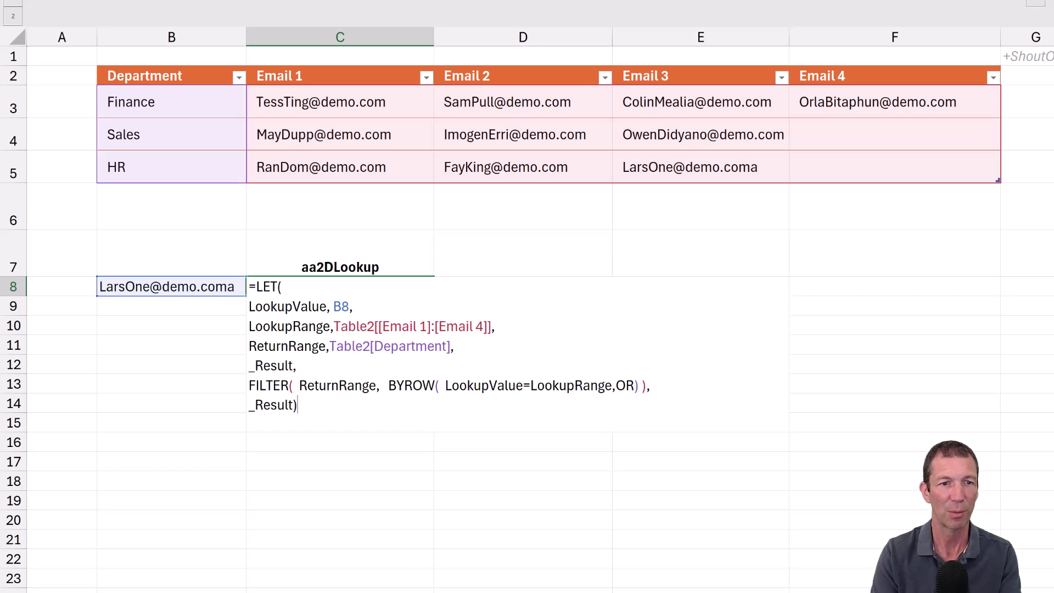
pyautogui.hotkey('ctrl', 'Return')
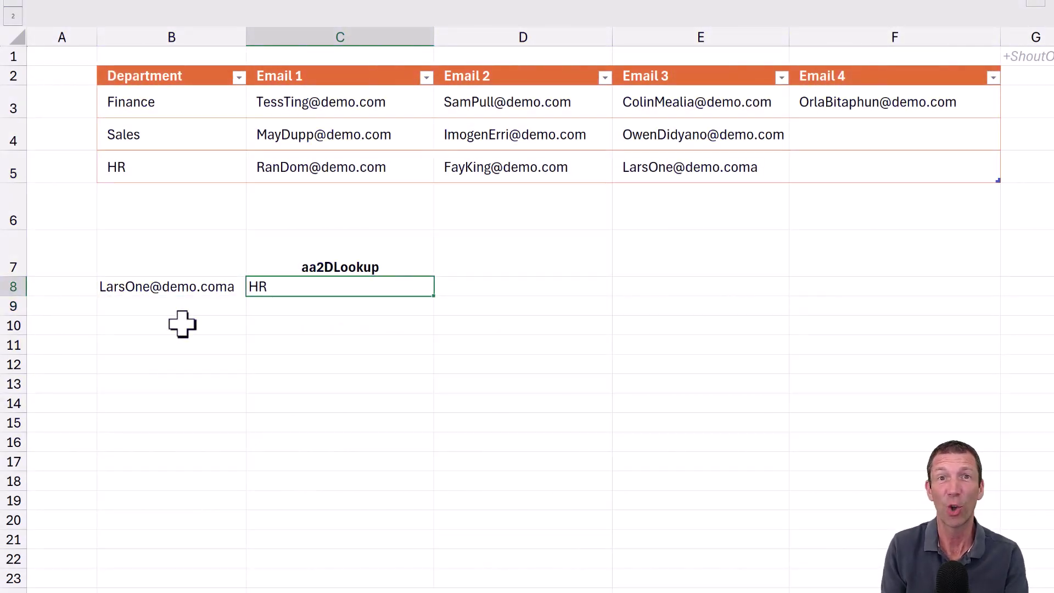
# - Review the LET formula in C8, then highlight the email cells C3:F5 and the department cells B3:B5 it refers to
pyautogui.press('F2')
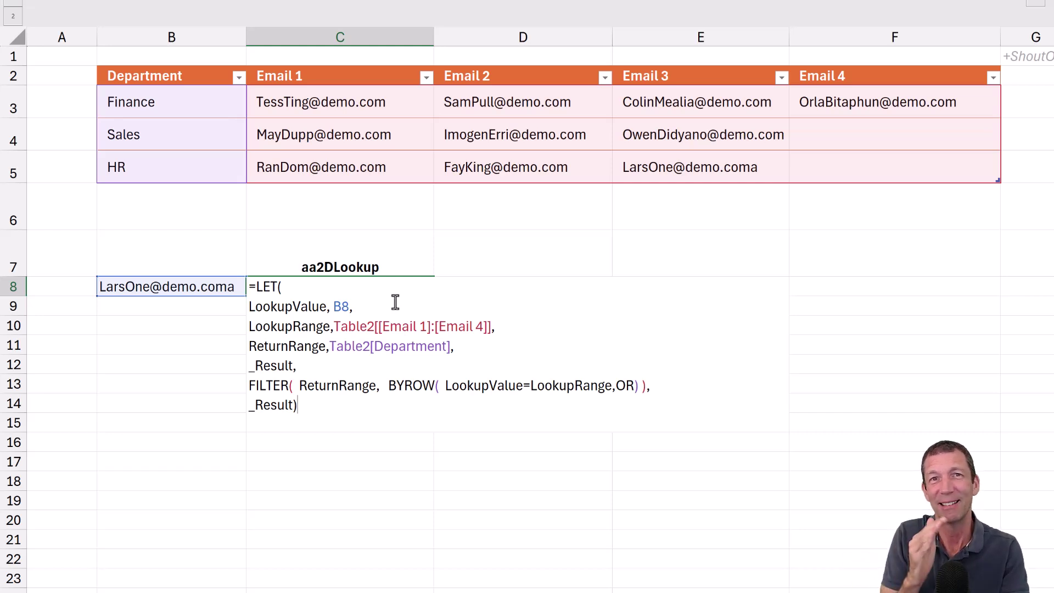
pyautogui.hotkey('ctrl', 'Return')
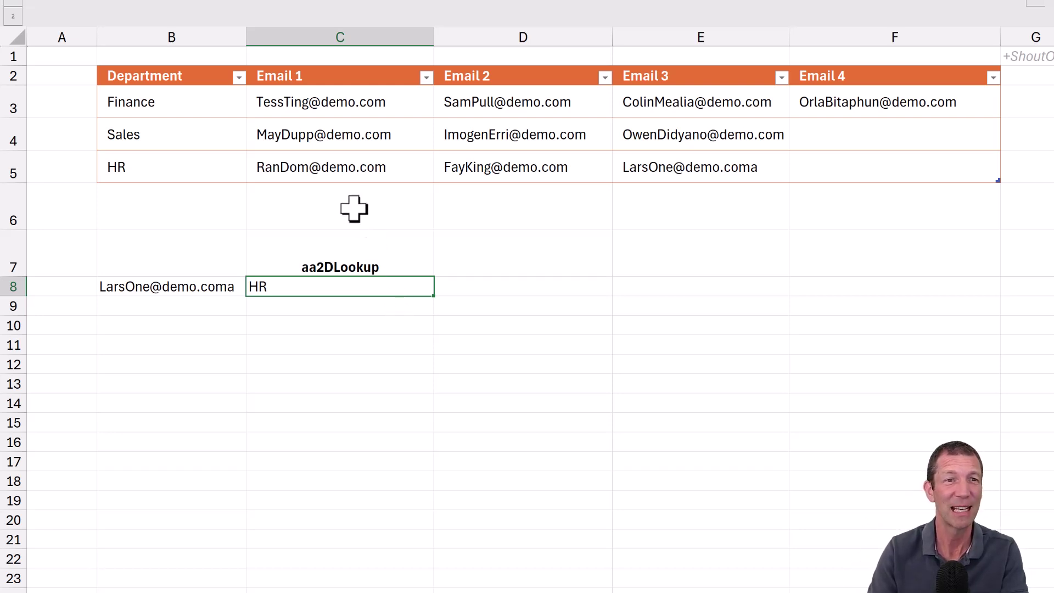
pyautogui.click(309, 107)
pyautogui.moveTo(309, 107); pyautogui.dragTo(841, 185)
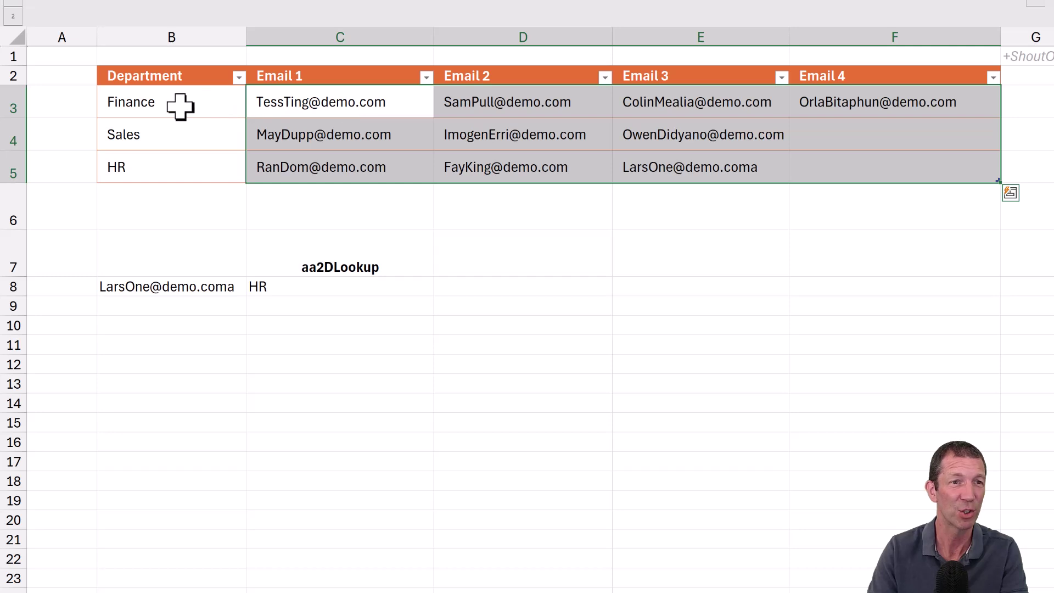
pyautogui.moveTo(179, 106); pyautogui.dragTo(185, 166)
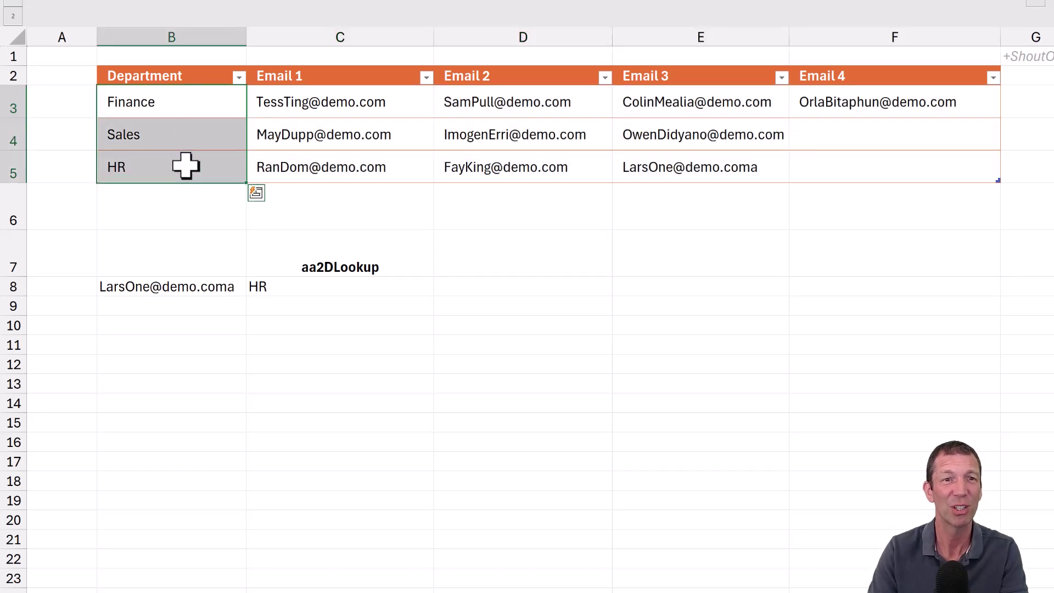
# - Reopen the C8 formula and add a new line below ReturnRange for a LET variable named CheckRowsMatch
pyautogui.click(336, 294)
pyautogui.doubleClick(336, 295)
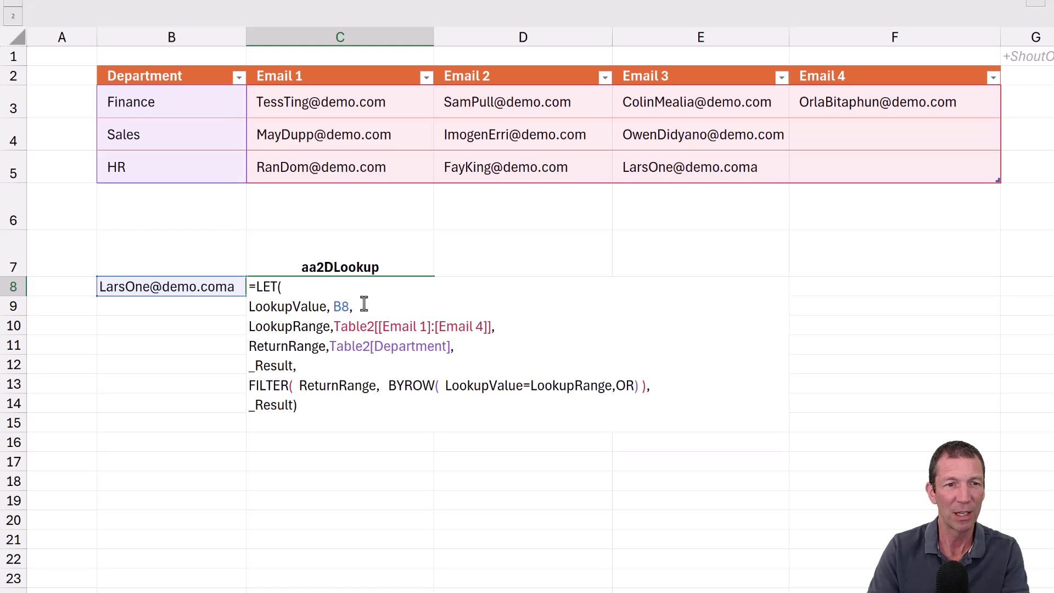
pyautogui.click(489, 349)
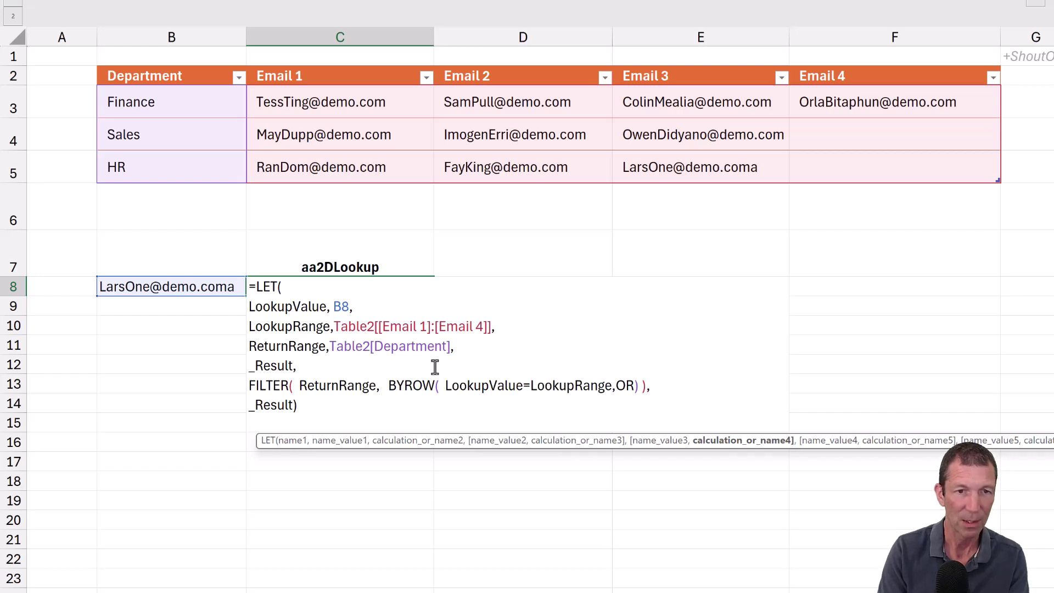
pyautogui.hotkey('alt', 'Return')
pyautogui.write('Cheeck')
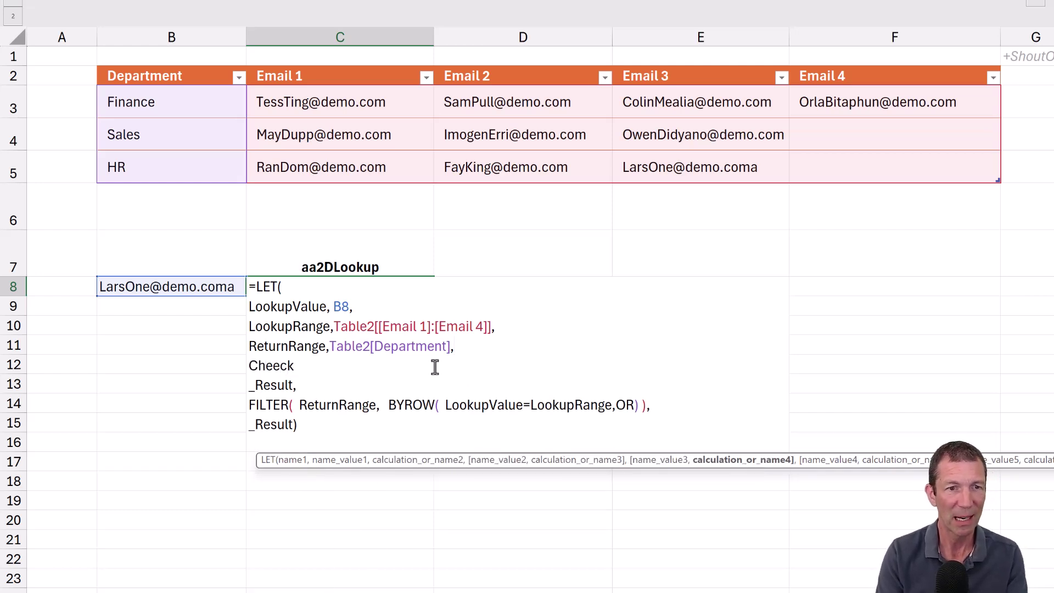
pyautogui.press('BackSpace')
pyautogui.press('BackSpace')
pyautogui.press('BackSpace')
pyautogui.write('ckRow')
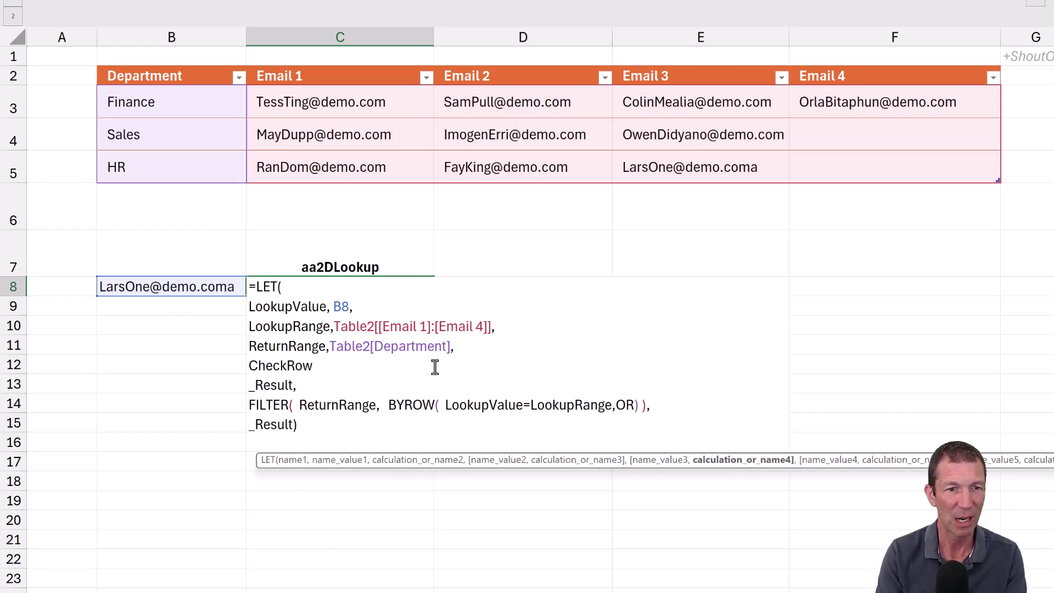
pyautogui.write('sMatch')
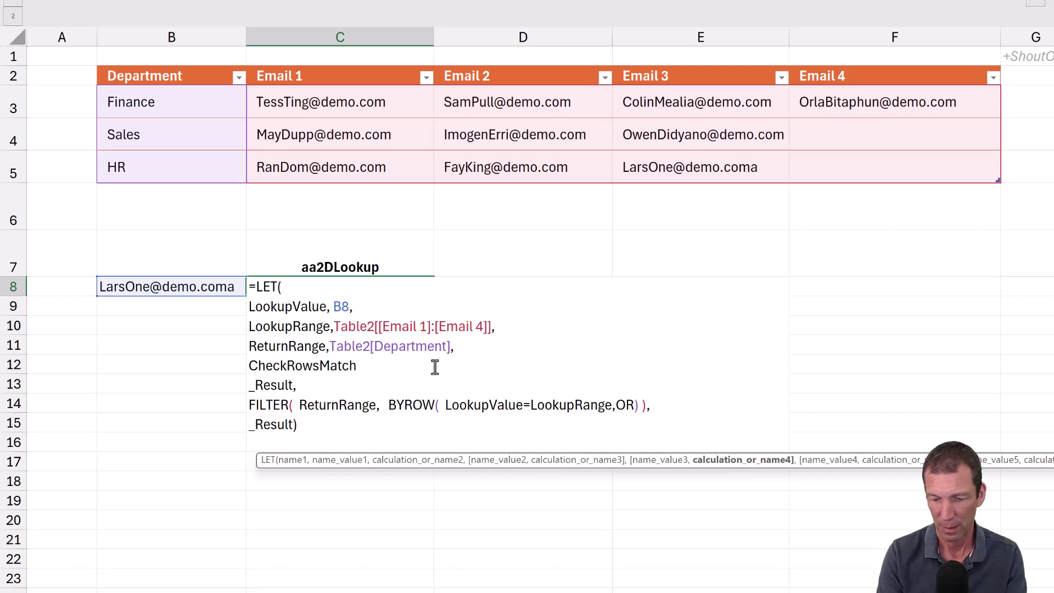
# - Define CheckRowsMatch as ROWS(LookupRange)=ROWS(ReturnRange), ending the line with a comma
pyautogui.write(', ROWS(')
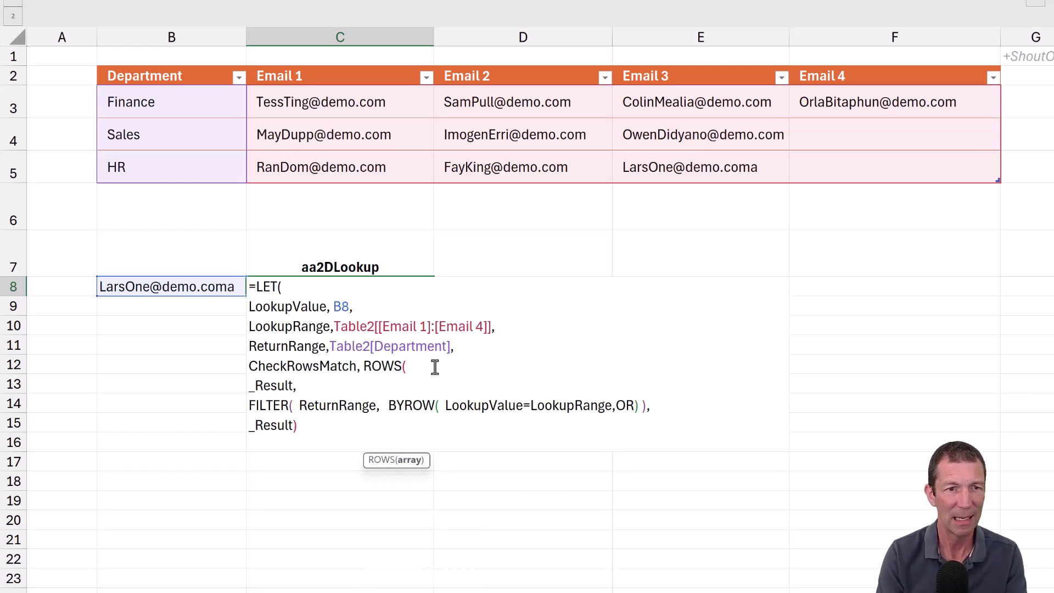
pyautogui.write('look')
pyautogui.press('Down')
pyautogui.press('Tab')
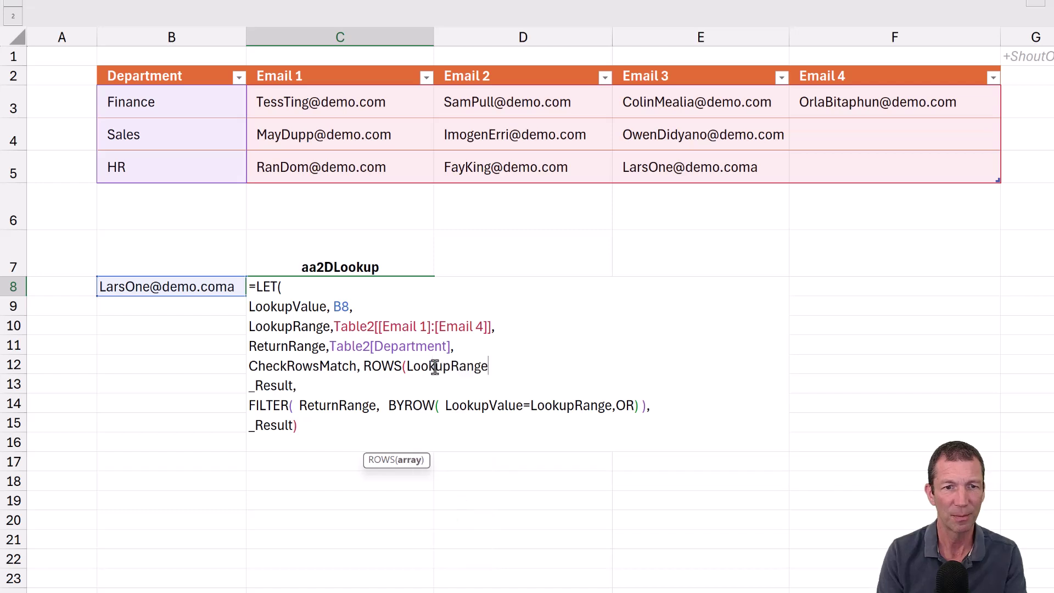
pyautogui.write(')=ROWS(')
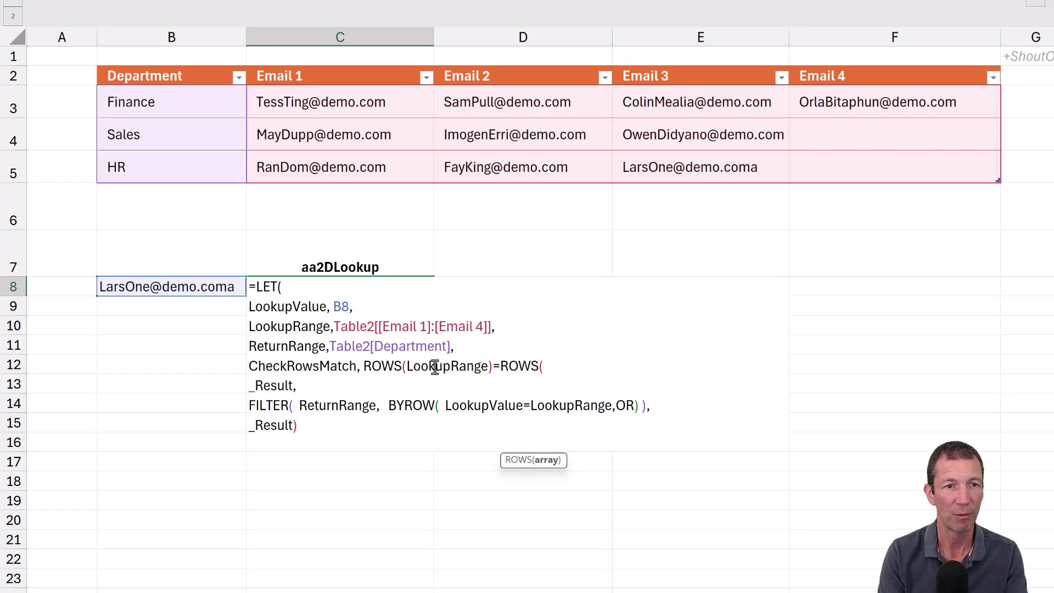
pyautogui.write('retu')
pyautogui.press('Tab')
pyautogui.write(')')
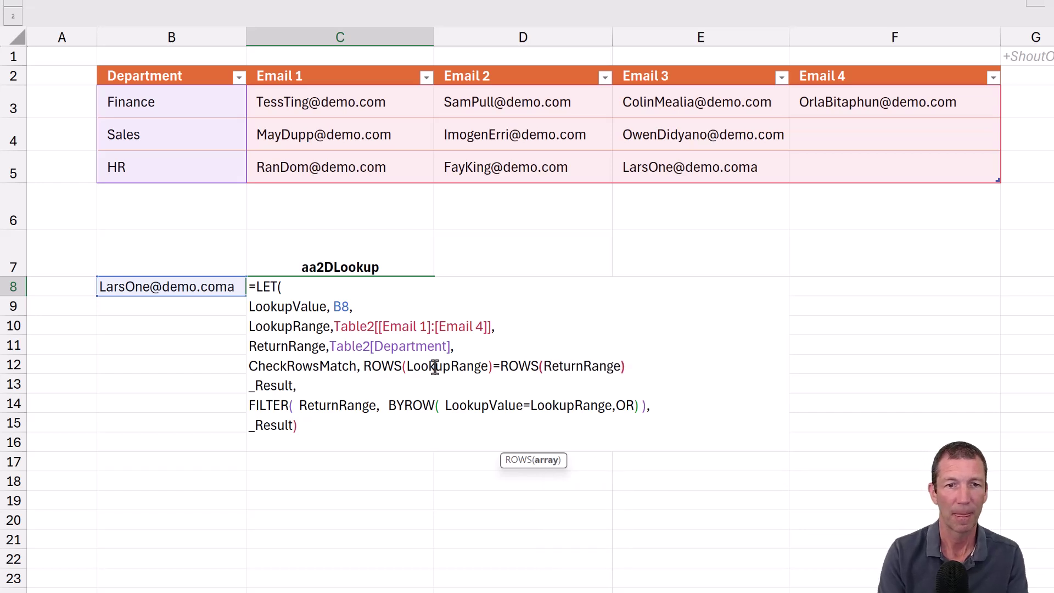
pyautogui.write(',')
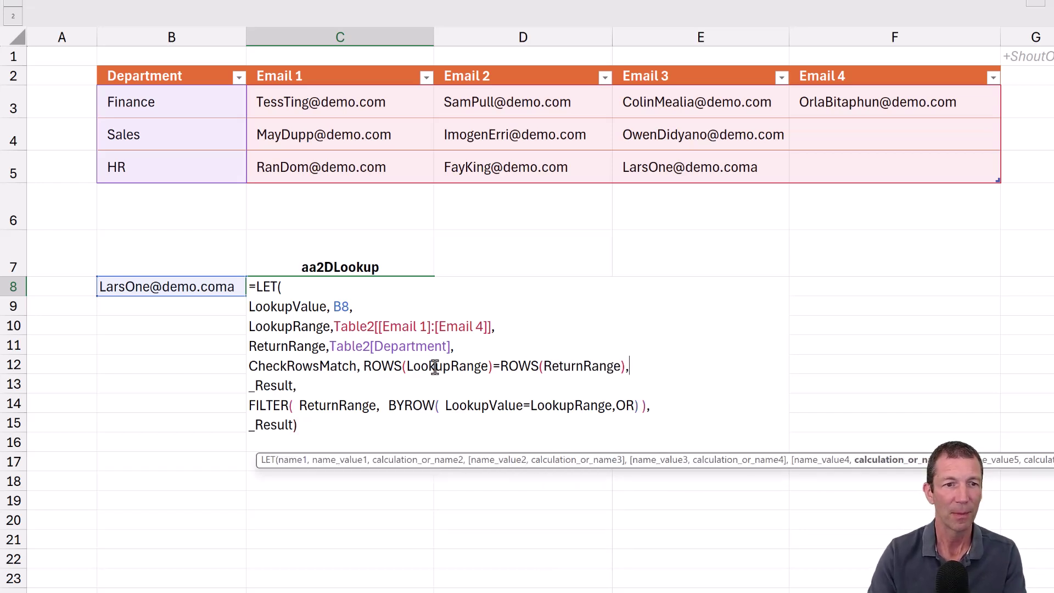
# - Below the FILTER line in the C8 formula, leave a blank line and start an IF with CheckRowsMatch as its logical test
pyautogui.click(661, 405)
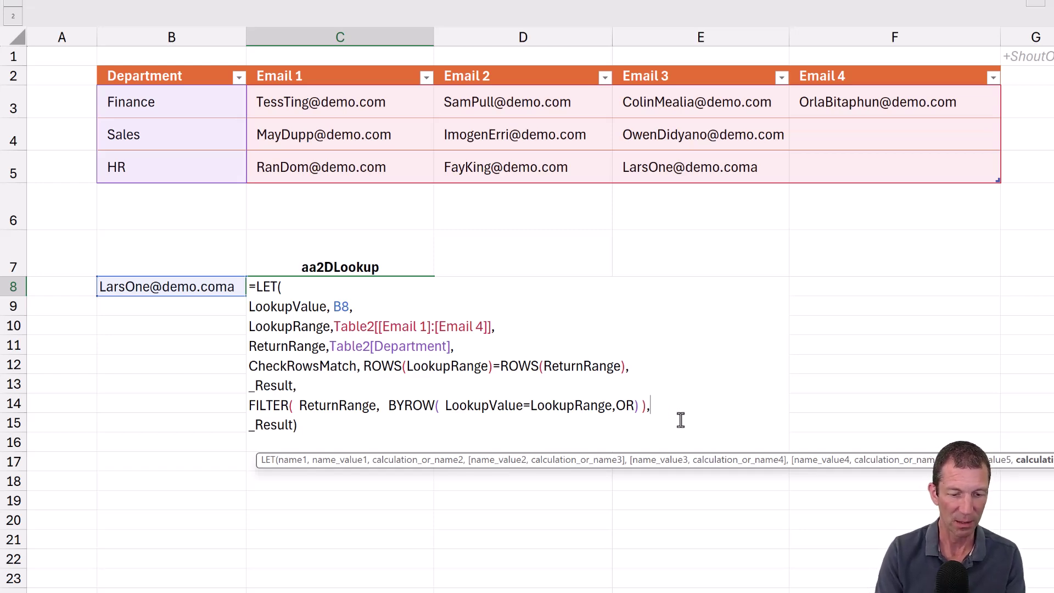
pyautogui.hotkey('alt', 'Return')
pyautogui.hotkey('alt', 'Return')
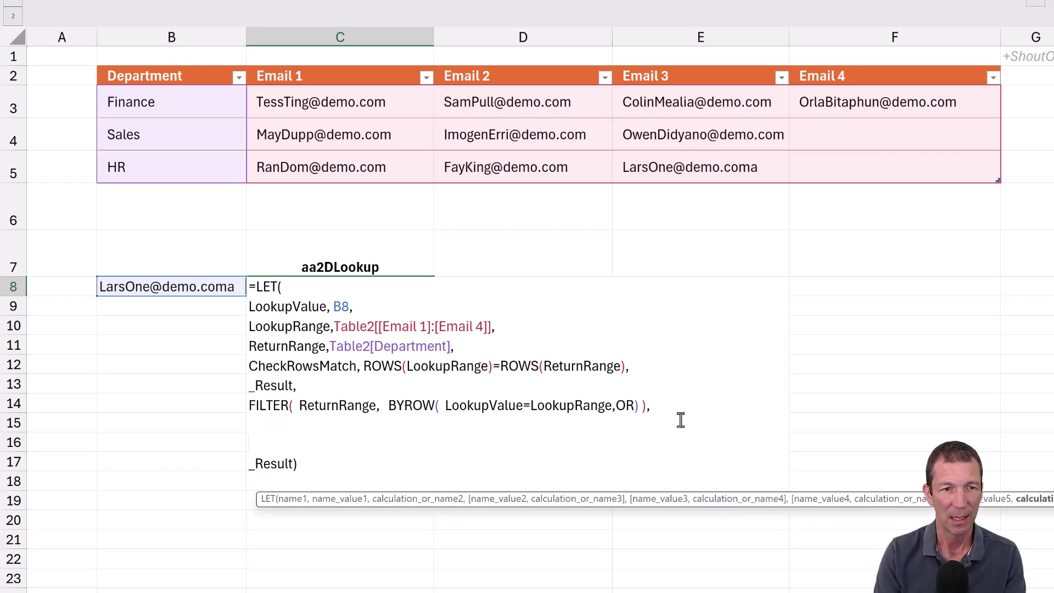
pyautogui.write('IF(')
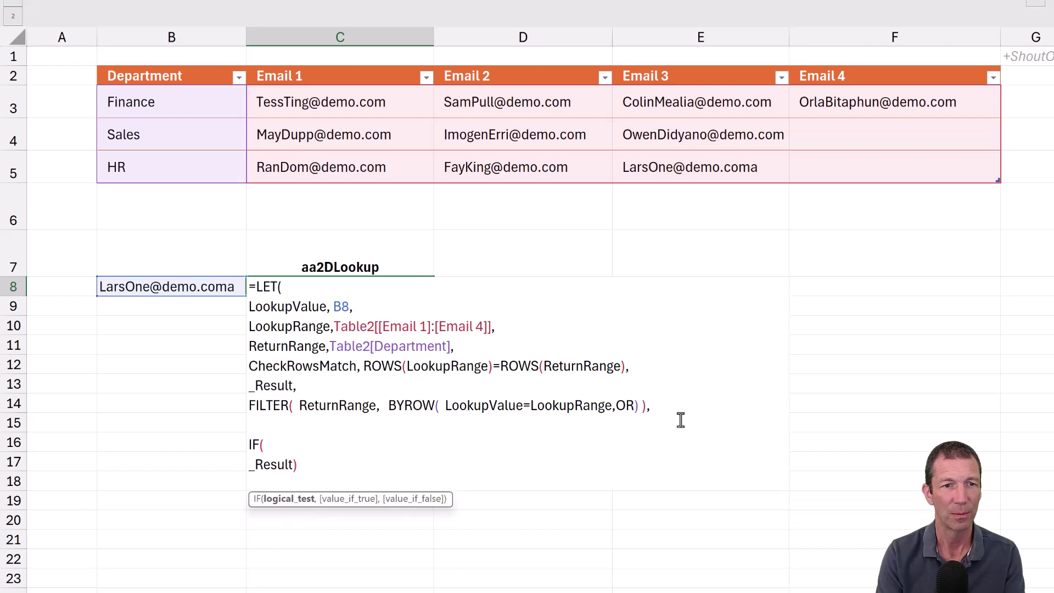
pyautogui.write(' chek')
pyautogui.press('BackSpace')
pyautogui.write('c')
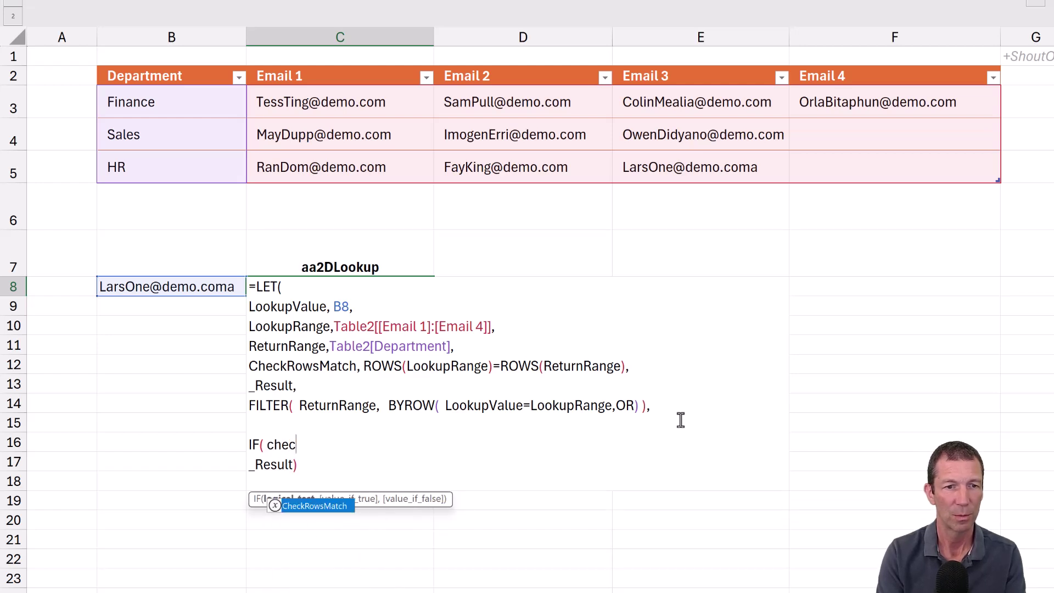
pyautogui.press('Tab')
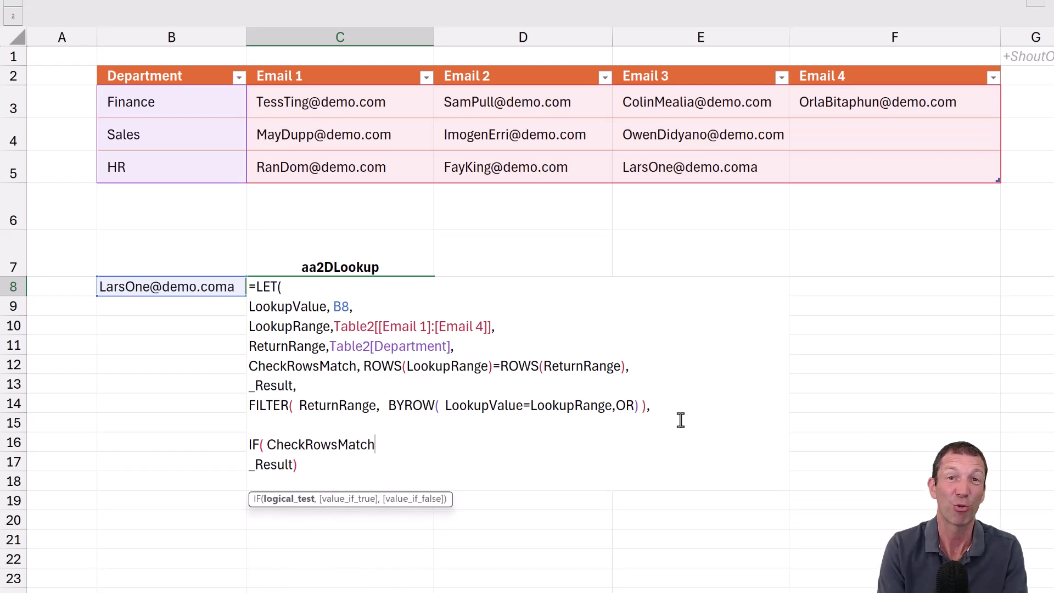
pyautogui.write(',')
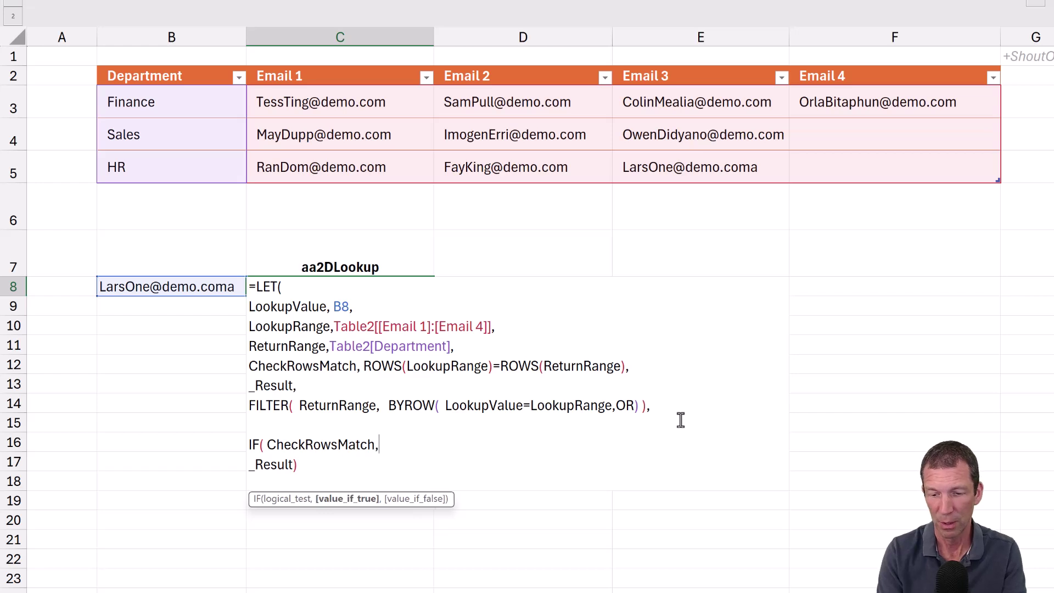
# - Bring _Result up onto the IF line so it becomes the value returned when CheckRowsMatch is true
pyautogui.press('Delete')
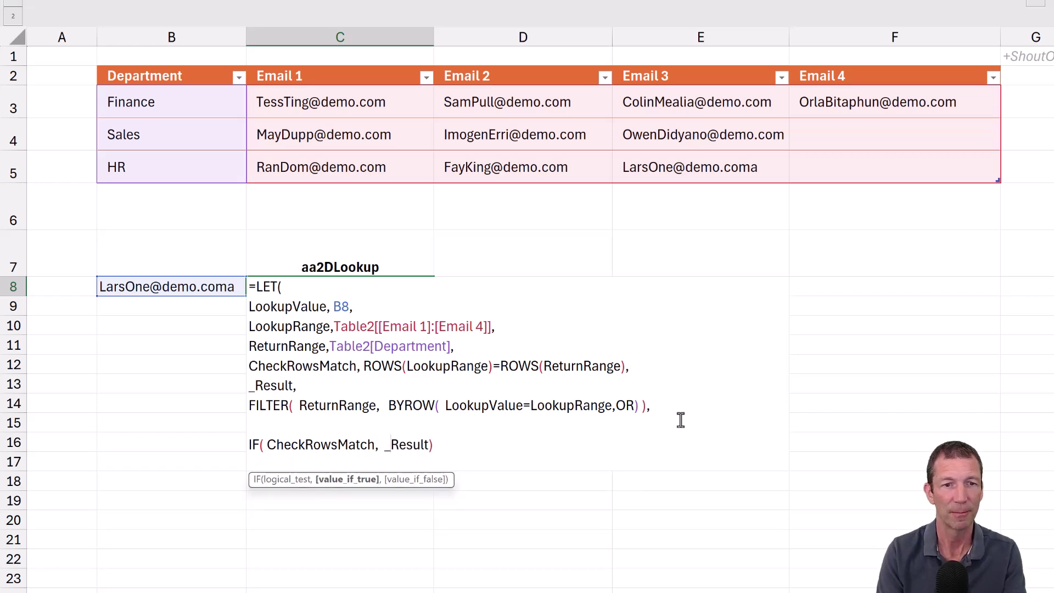
pyautogui.press('Right')
pyautogui.press('Right')
pyautogui.press('Right')
pyautogui.press('Right')
pyautogui.press('Right')
pyautogui.write(',')
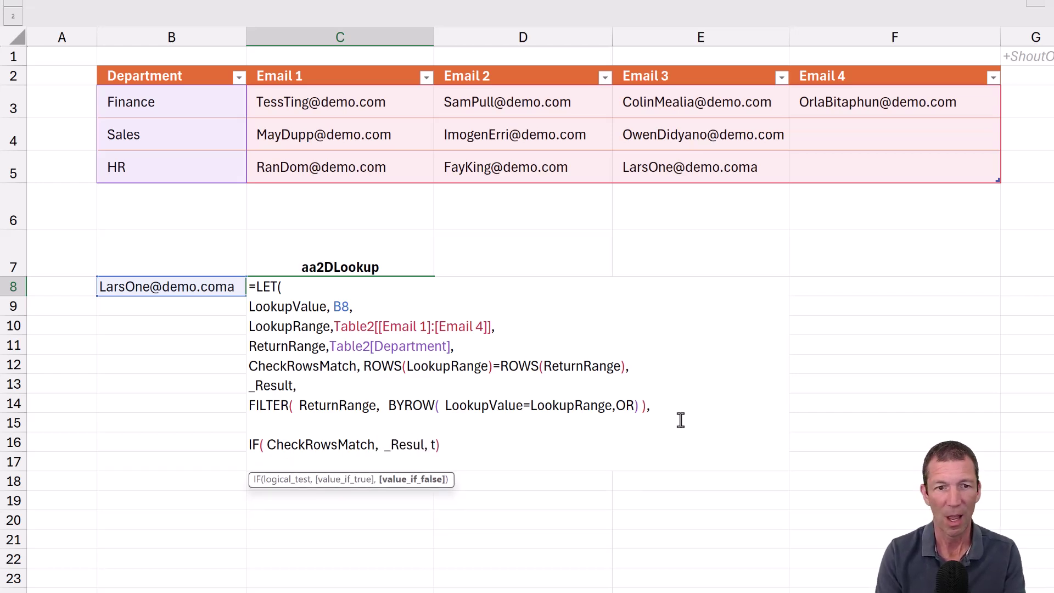
pyautogui.press('BackSpace')
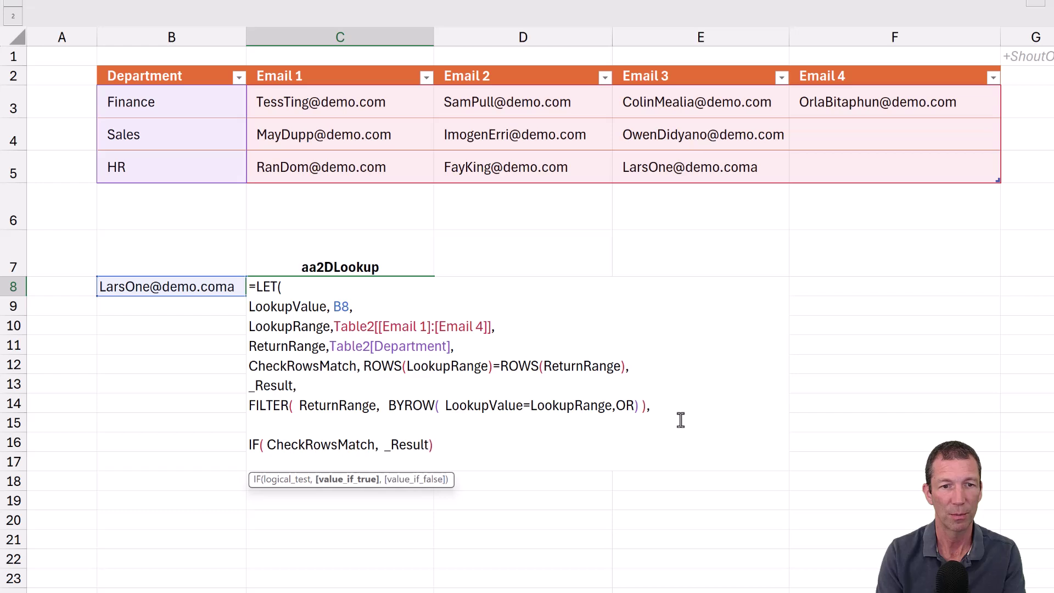
# - Add "Rows Must Match" as the IF's false value, close the LET on a new line, and commit the C8 formula
pyautogui.write(',  "')
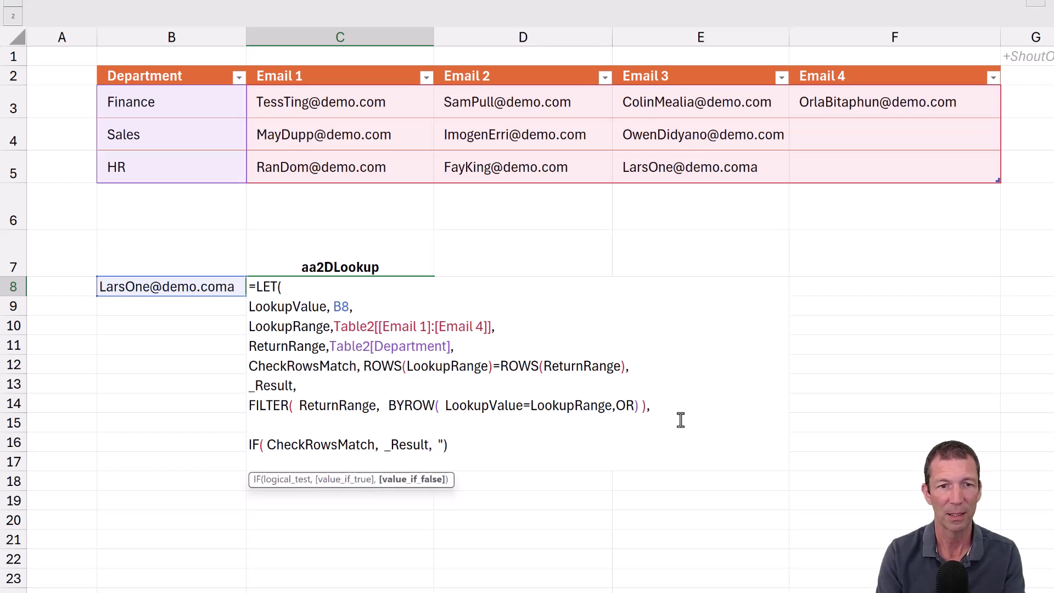
pyautogui.write('Rows Mu')
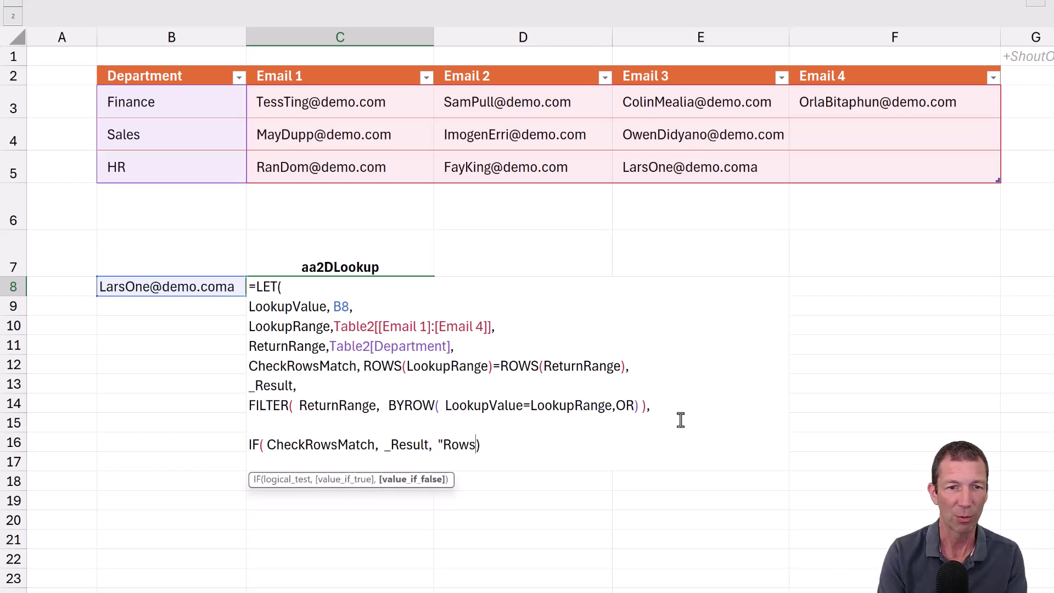
pyautogui.write('st Match')
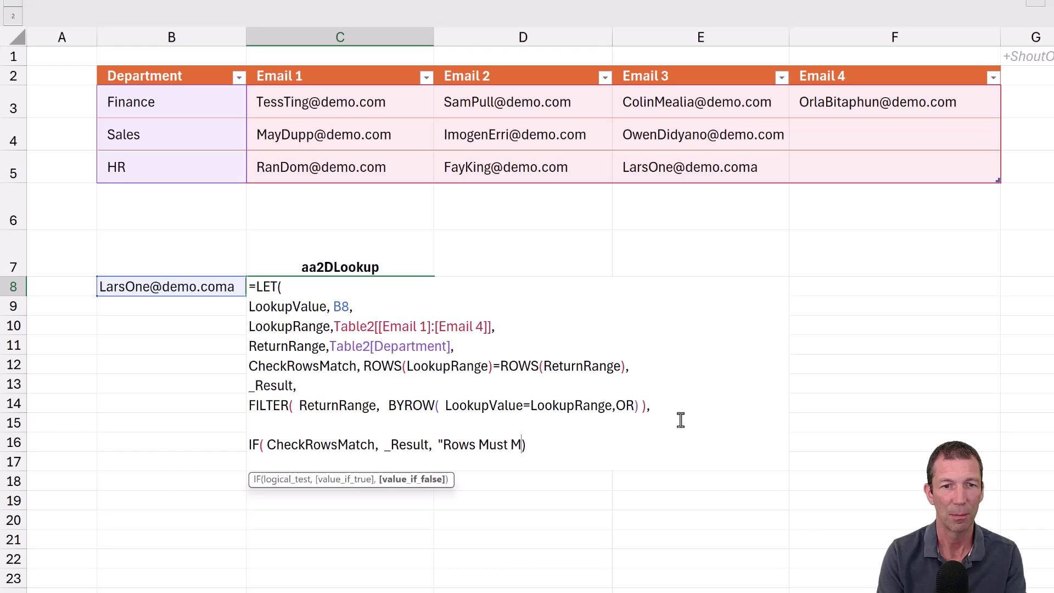
pyautogui.write('"')
pyautogui.press('Right')
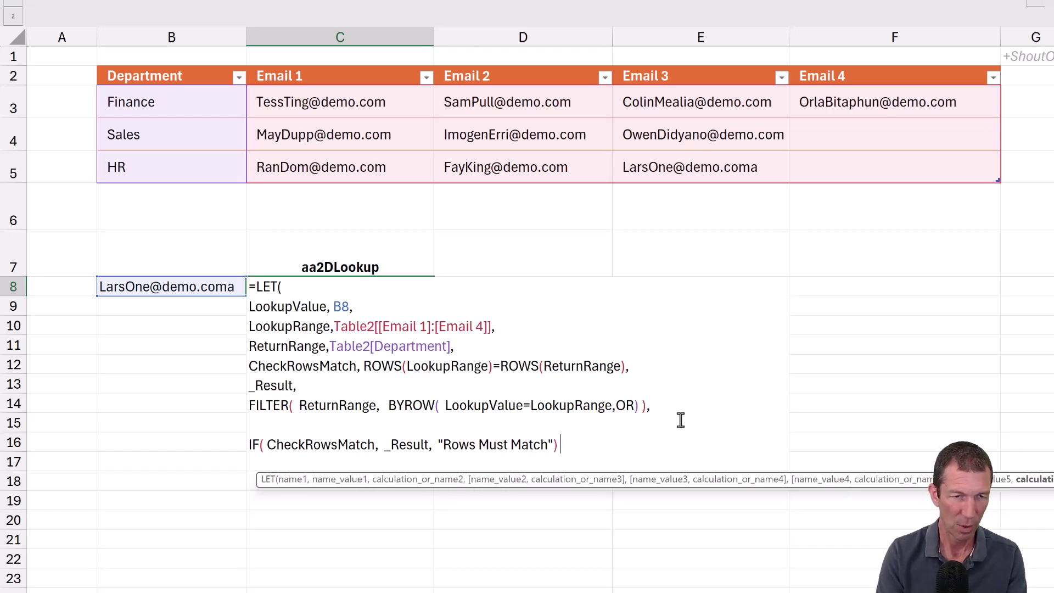
pyautogui.hotkey('alt', 'Return')
pyautogui.write(')')
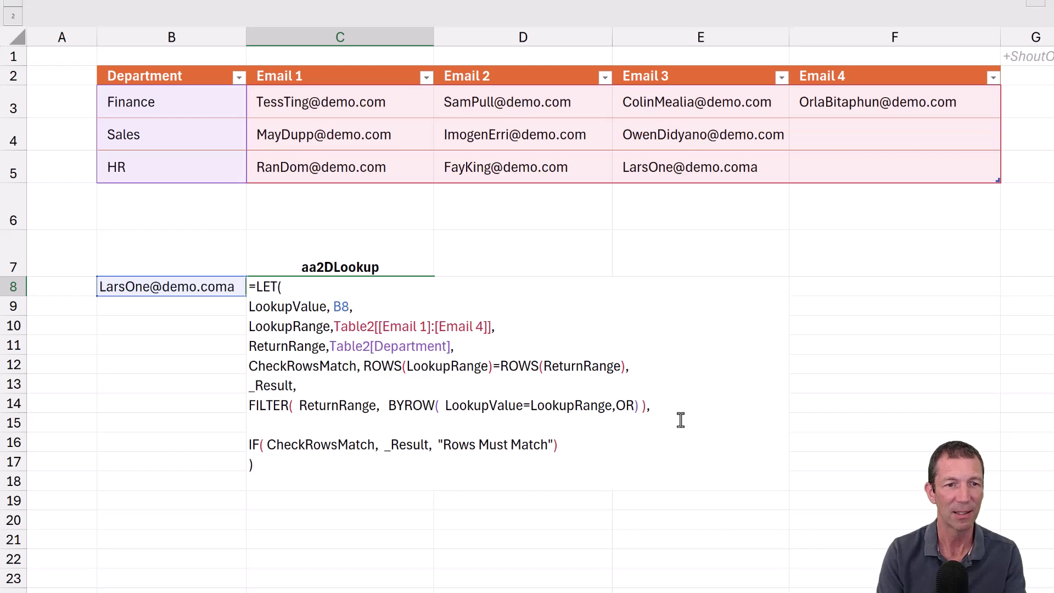
pyautogui.press('Return')
pyautogui.press('Up')
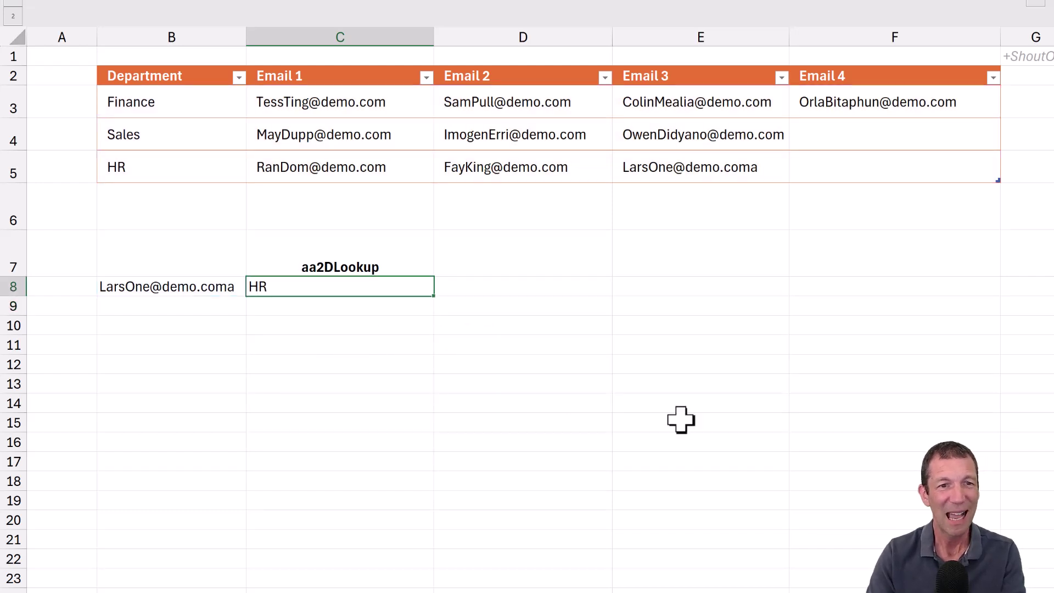
# - Test the row check by replacing the ReturnRange reference in the C8 formula with B3:B6 and committing it
pyautogui.press('F2')
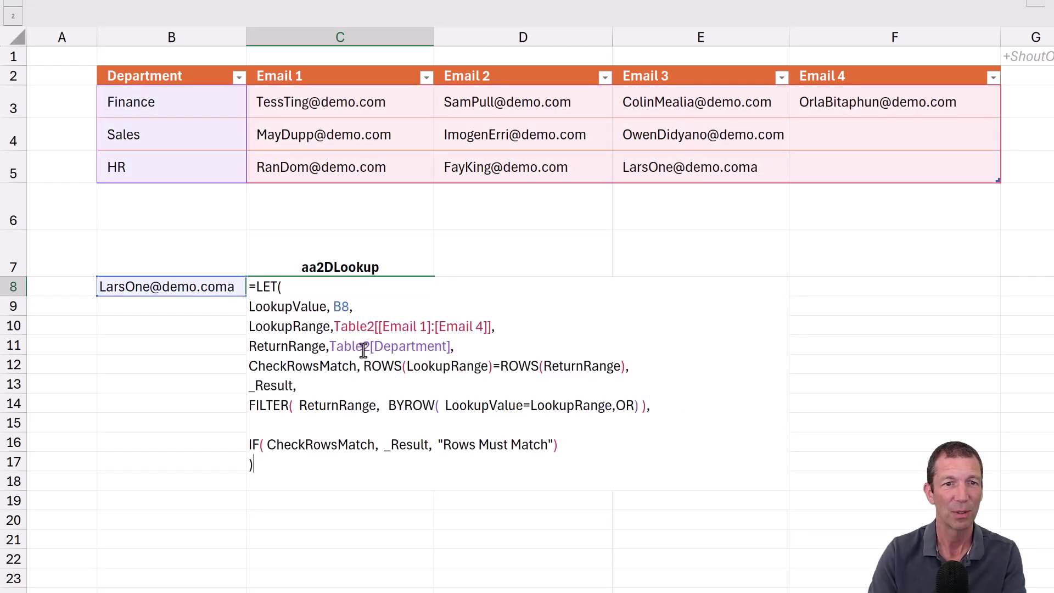
pyautogui.moveTo(330, 344); pyautogui.dragTo(452, 345)
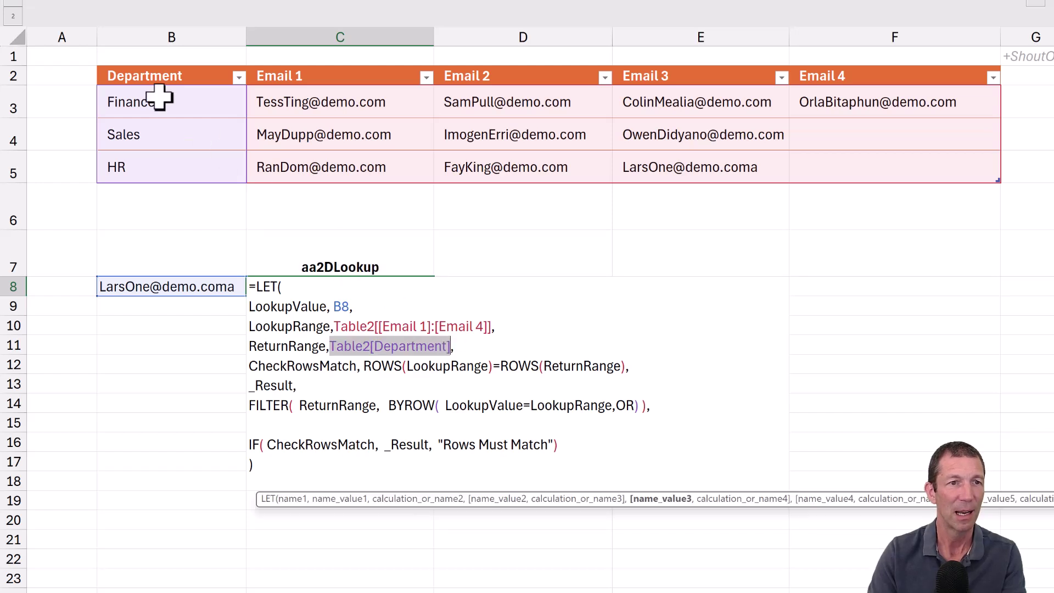
pyautogui.moveTo(155, 101); pyautogui.dragTo(214, 230)
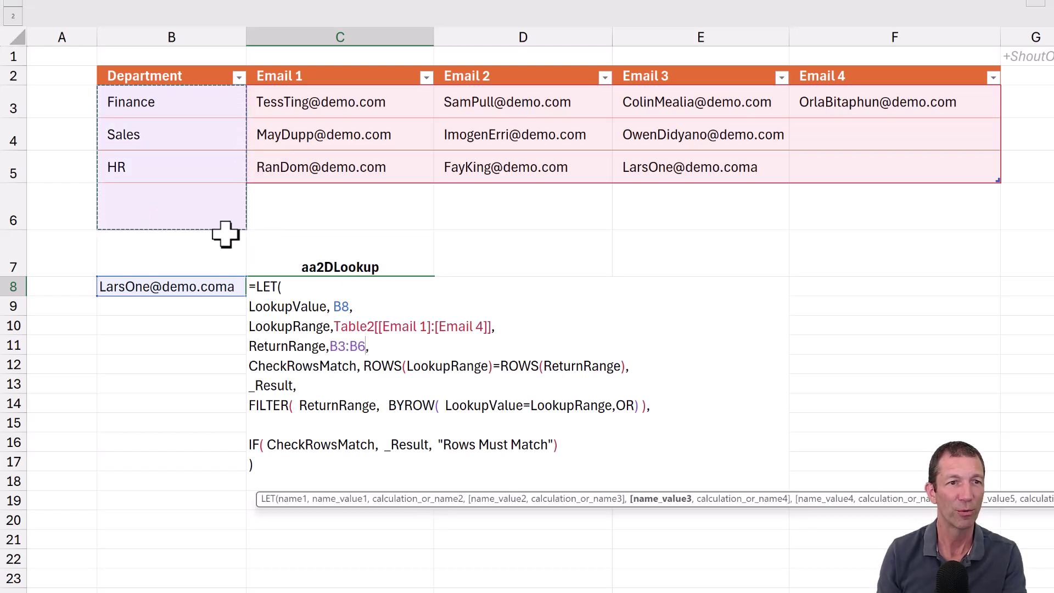
pyautogui.press('Return')
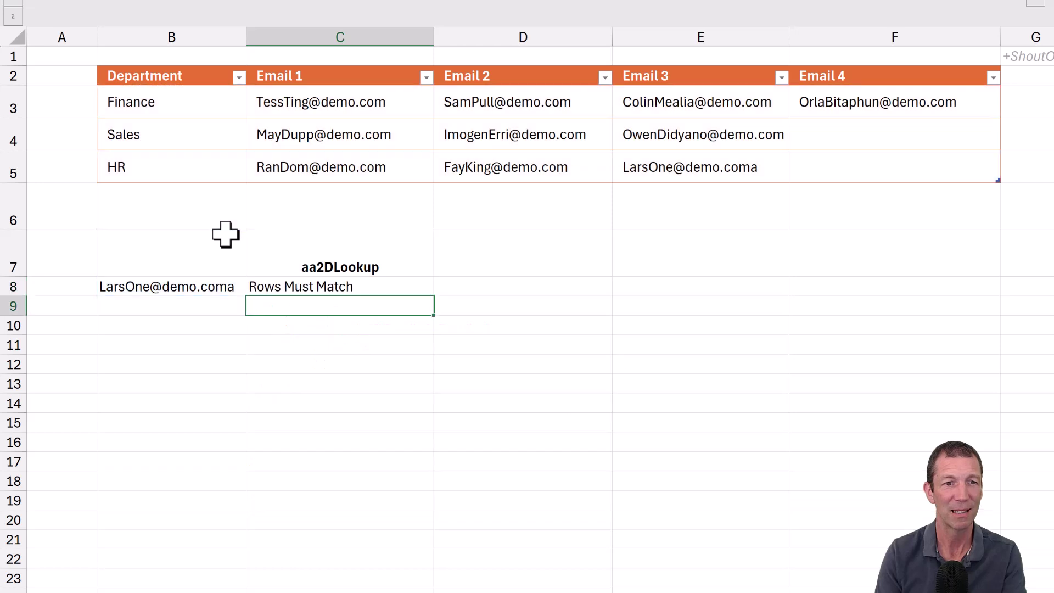
pyautogui.press('Up')
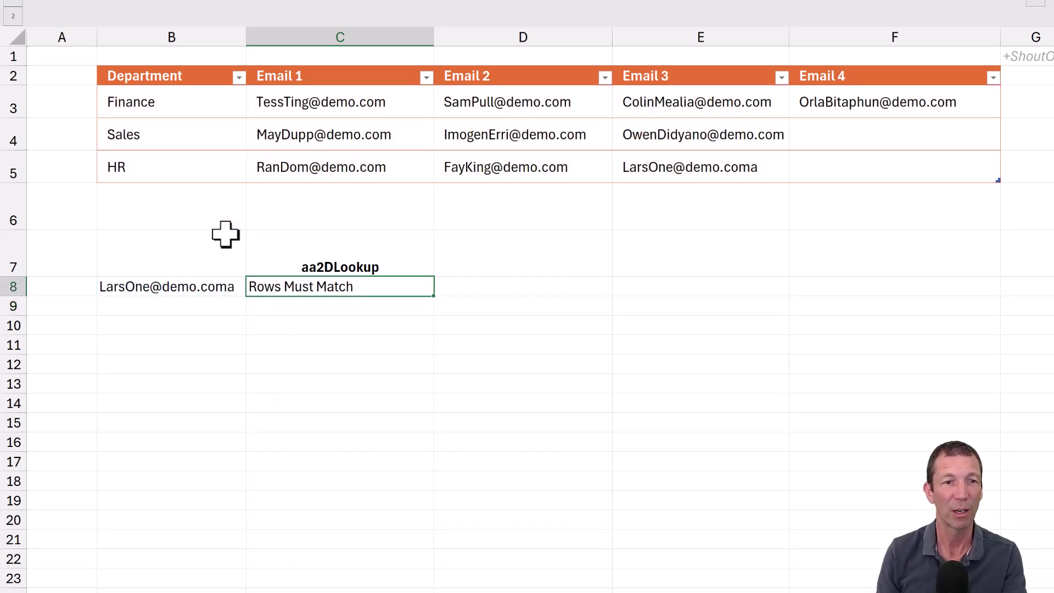
# - Point ReturnRange in the C8 formula back to the department cells B3:B5 and commit it
pyautogui.press('F2')
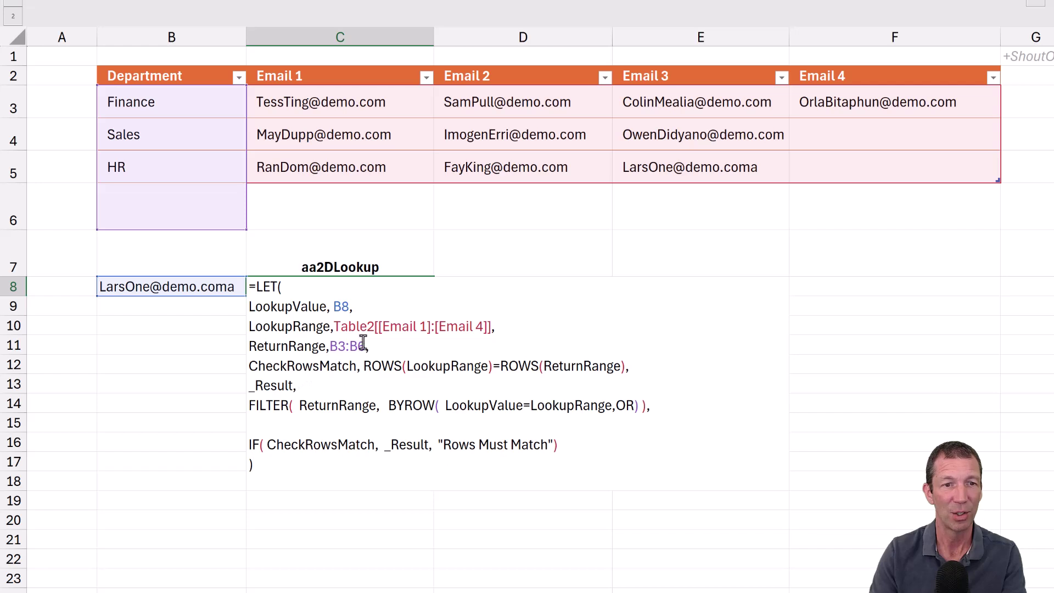
pyautogui.moveTo(366, 346); pyautogui.dragTo(330, 345)
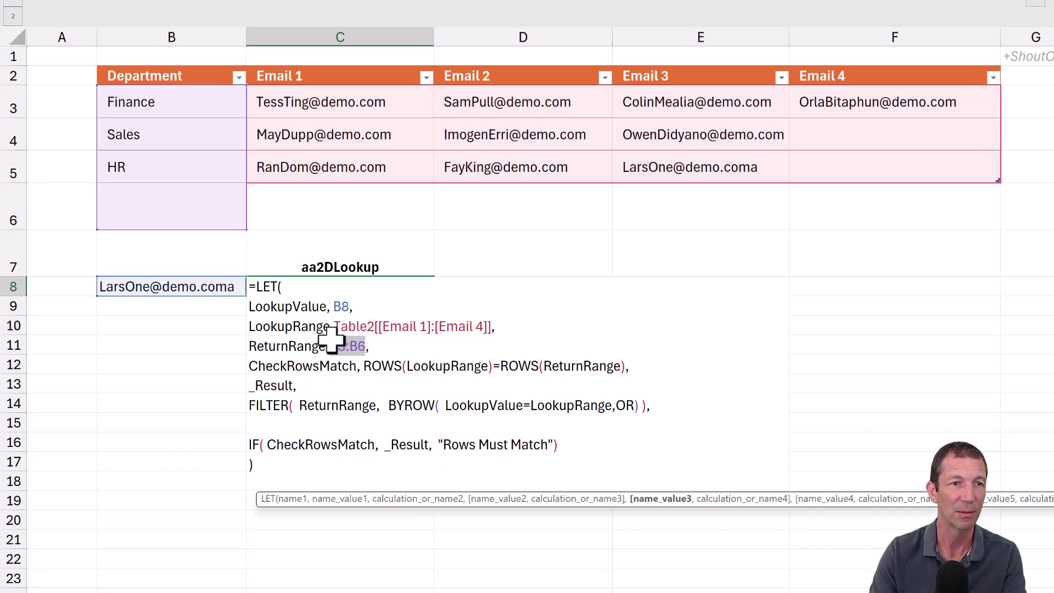
pyautogui.moveTo(176, 104); pyautogui.dragTo(220, 177)
pyautogui.hotkey('ctrl', 'Return')
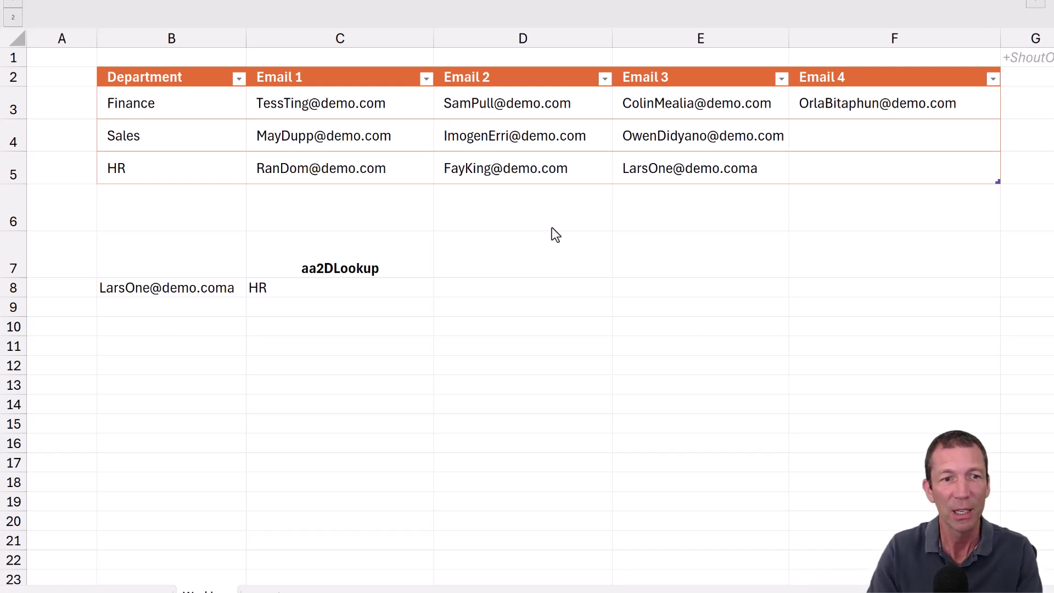
# - Edit the HR row's Email 3 address in E5 so that it ends in .com, and commit the cell
pyautogui.click(701, 181)
pyautogui.click(708, 170)
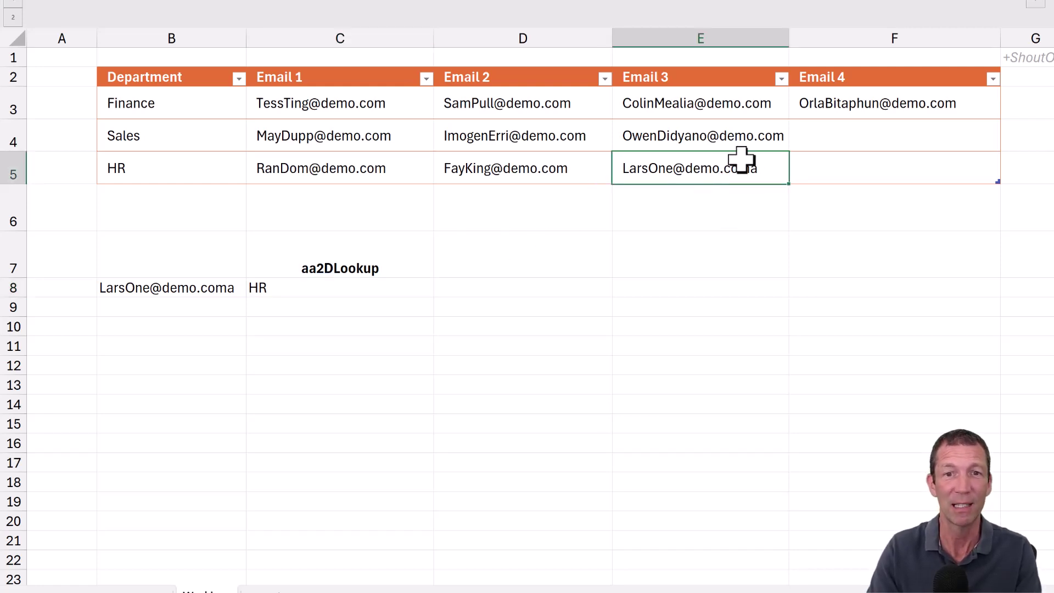
pyautogui.doubleClick(768, 168)
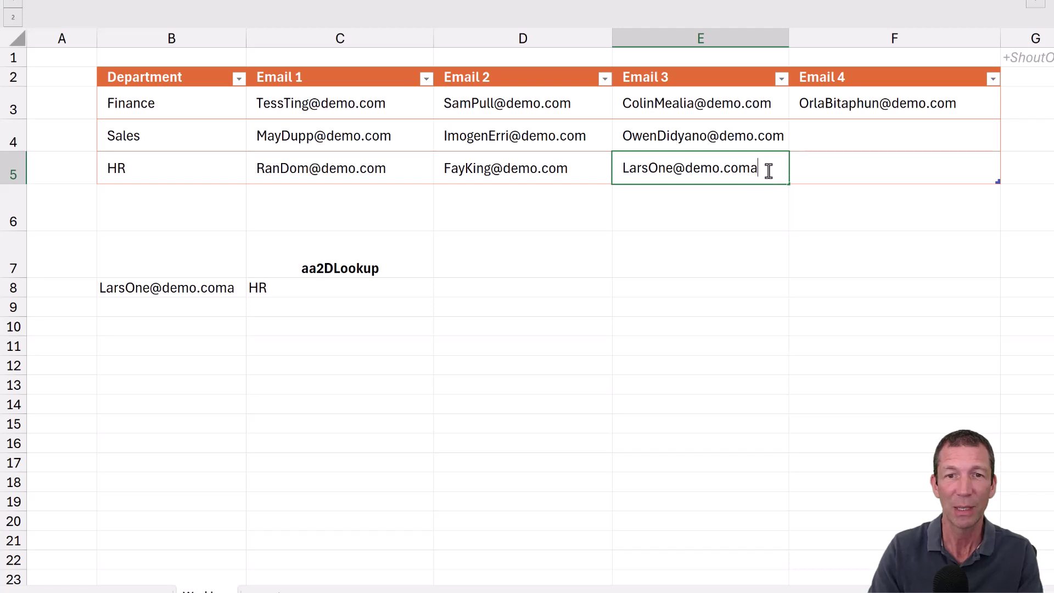
pyautogui.press('BackSpace')
pyautogui.write('.au')
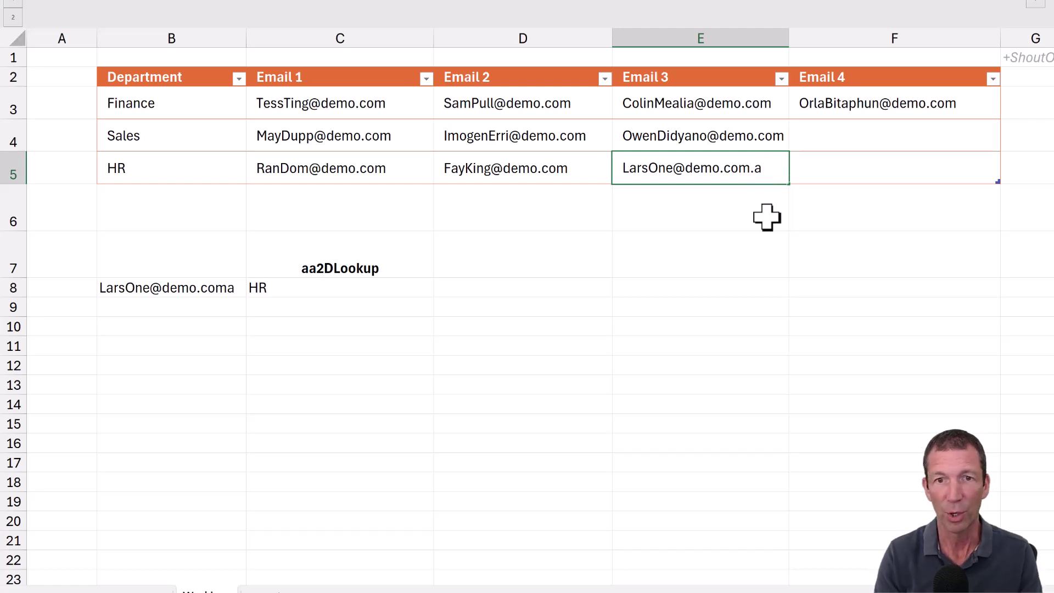
pyautogui.press('BackSpace')
pyautogui.press('BackSpace')
pyautogui.press('BackSpace')
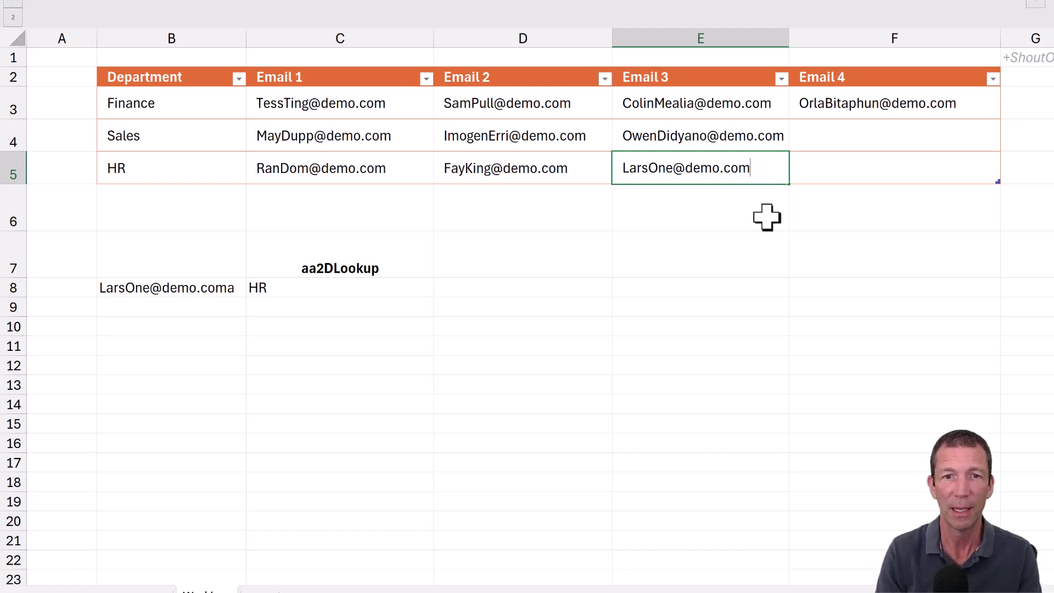
pyautogui.press('Return')
pyautogui.press('Up')
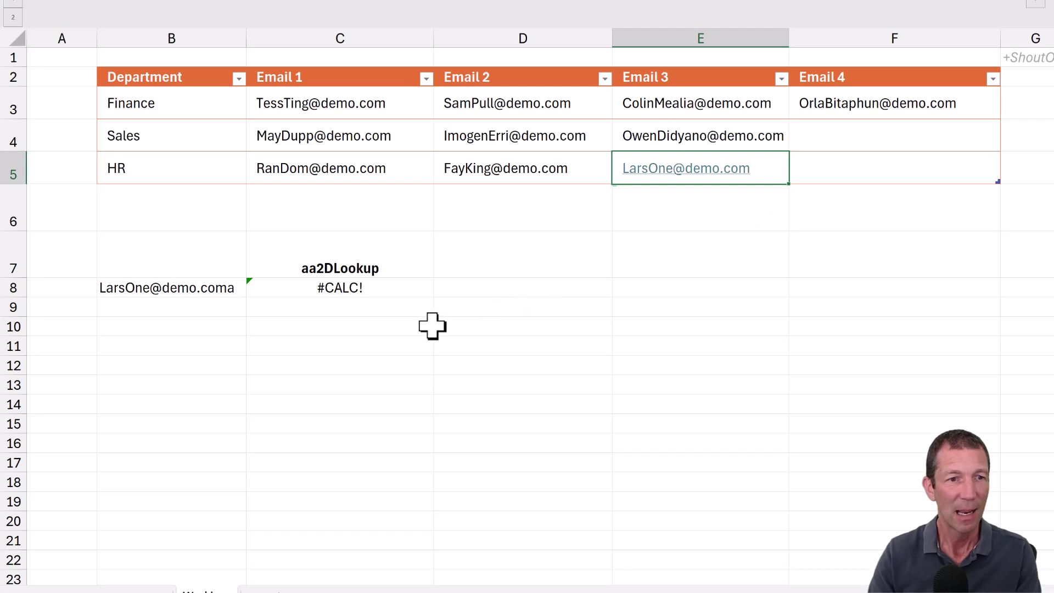
# - Reopen the C8 formula and add "No Match" as the if_empty argument of the FILTER function in _Result
pyautogui.click(387, 287)
pyautogui.doubleClick(387, 286)
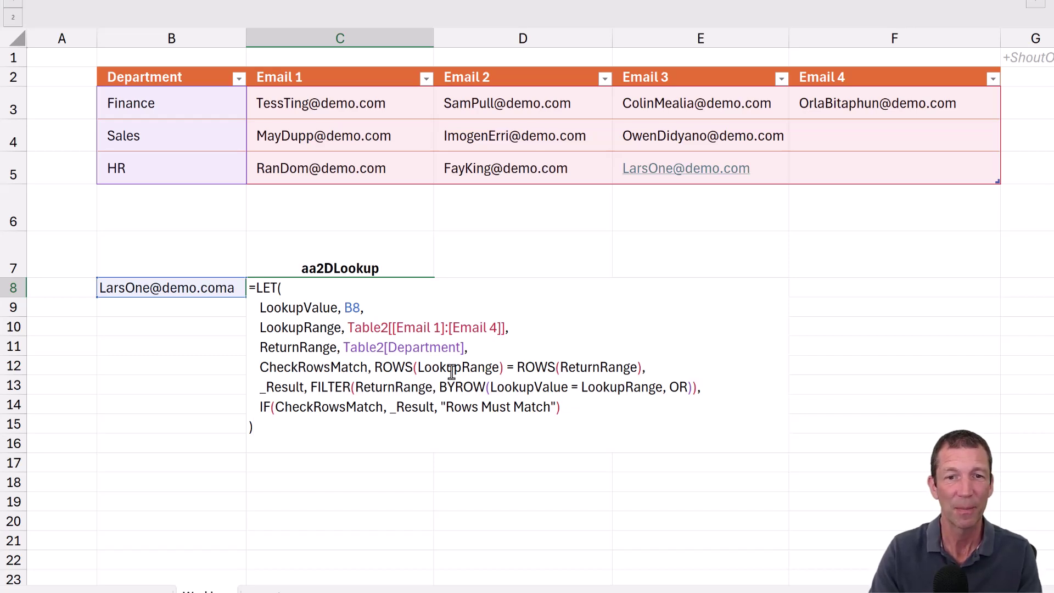
pyautogui.click(689, 388)
pyautogui.write(')')
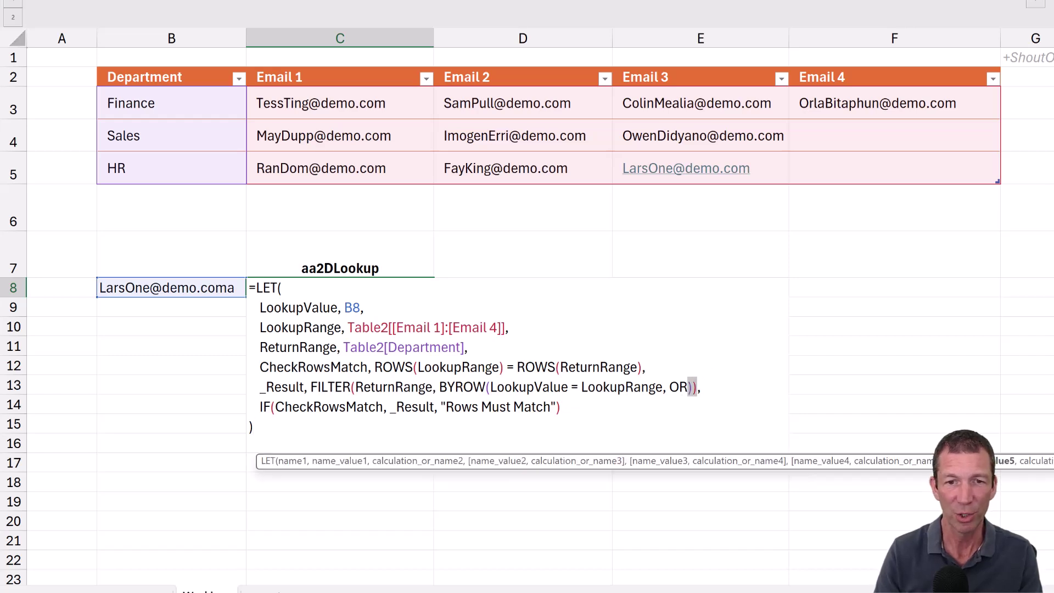
pyautogui.press('Left')
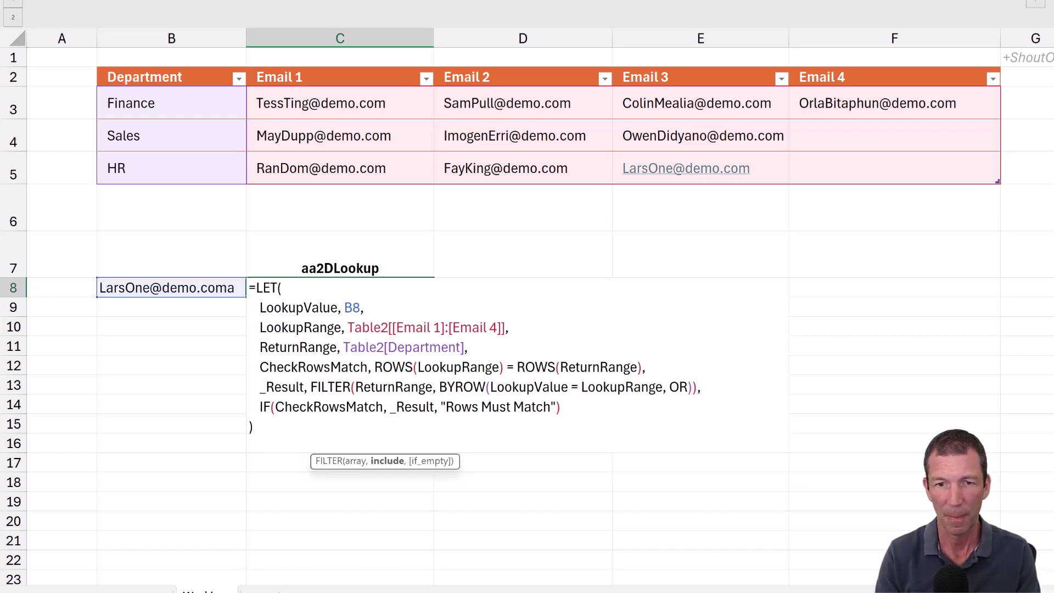
pyautogui.write(',')
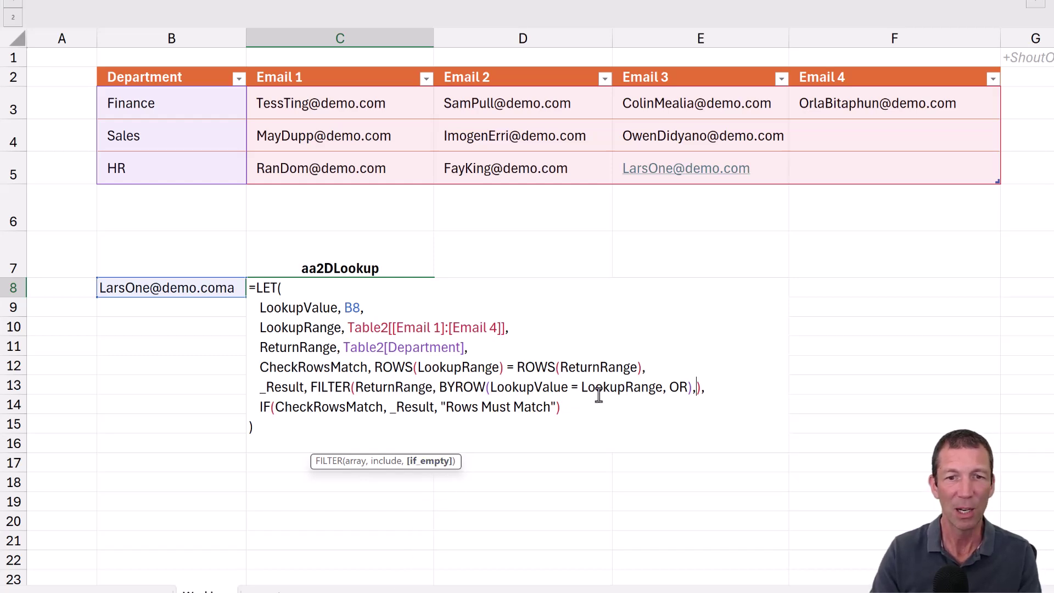
pyautogui.write('"')
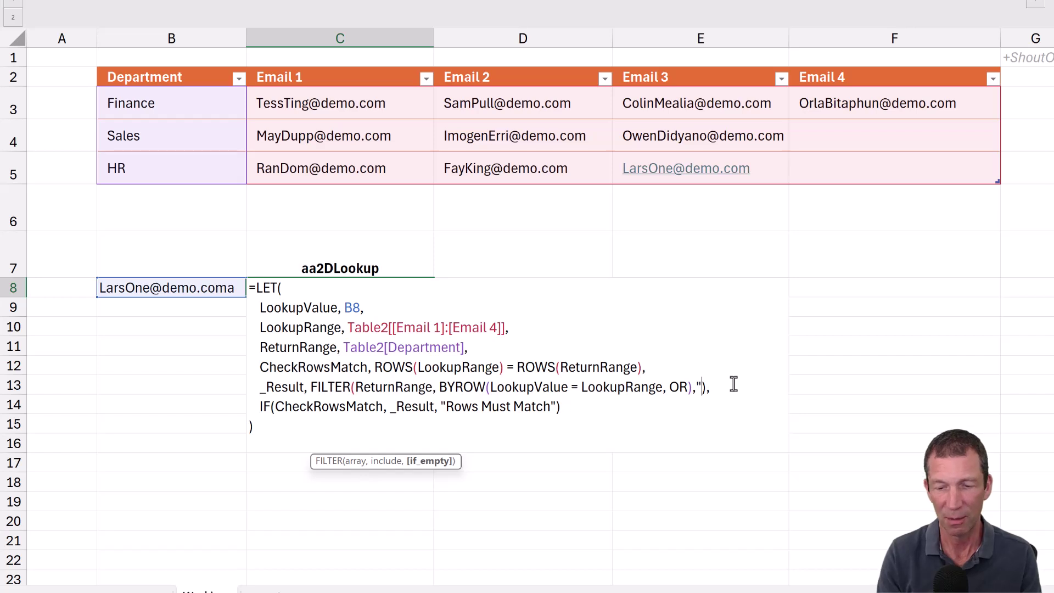
pyautogui.write('No Mat')
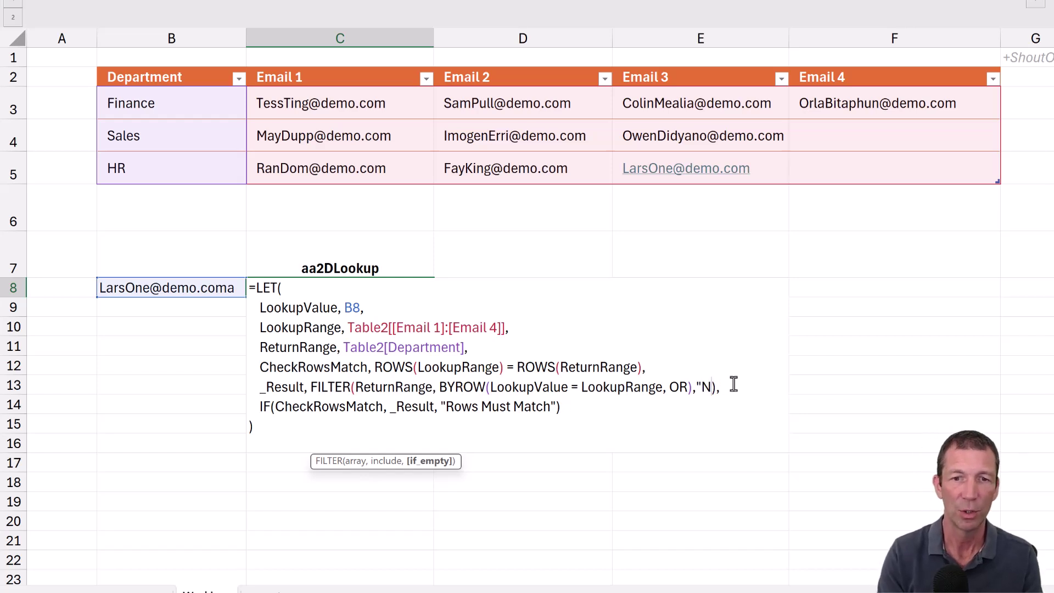
pyautogui.write('ch"')
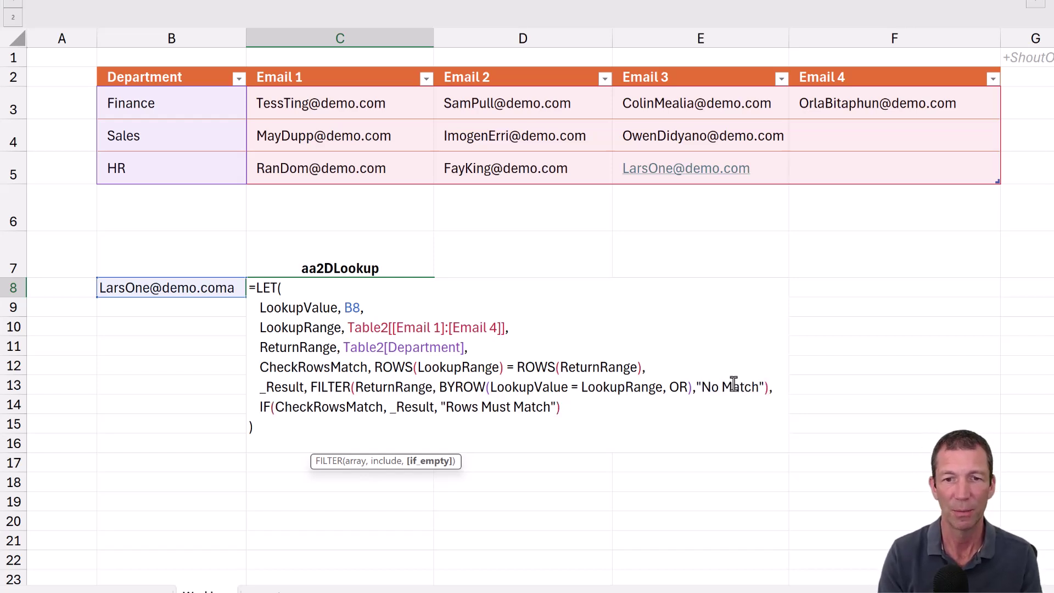
# - Commit the C8 formula with its "No Match" argument and revisit the lookup email in B8
pyautogui.press('Return')
pyautogui.press('Up')
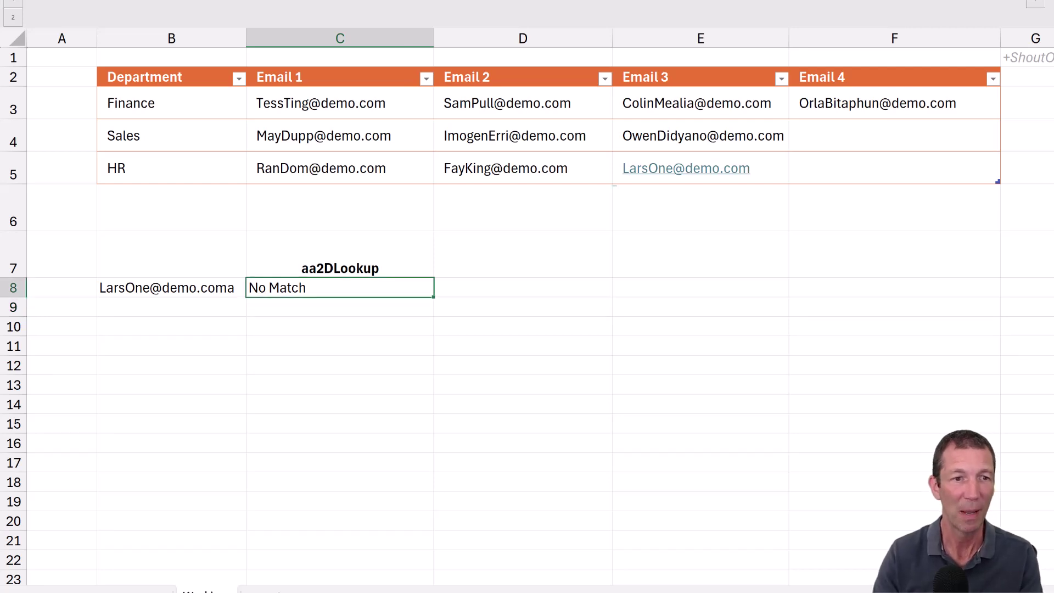
pyautogui.click(225, 279)
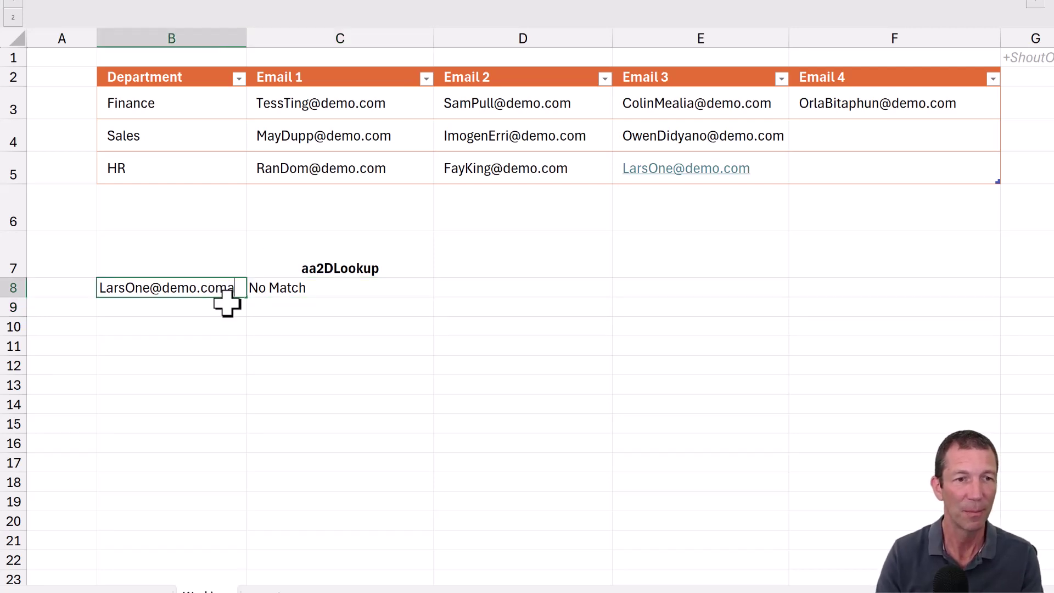
pyautogui.press('Return')
pyautogui.press('Up')
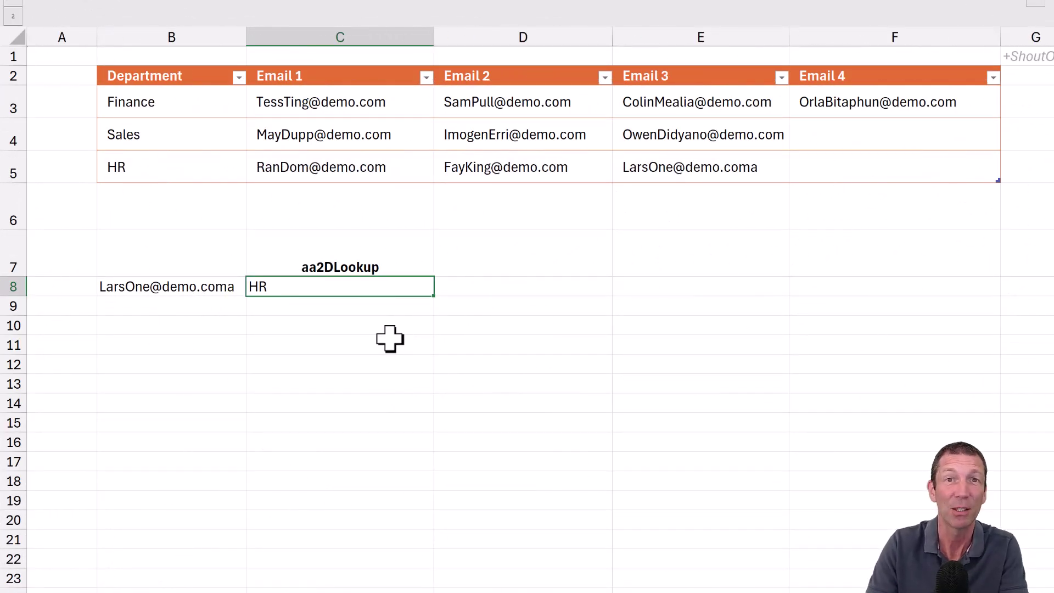
# - Open the C8 formula and replace its outer LET function name with LAMBDA
pyautogui.press('F2')
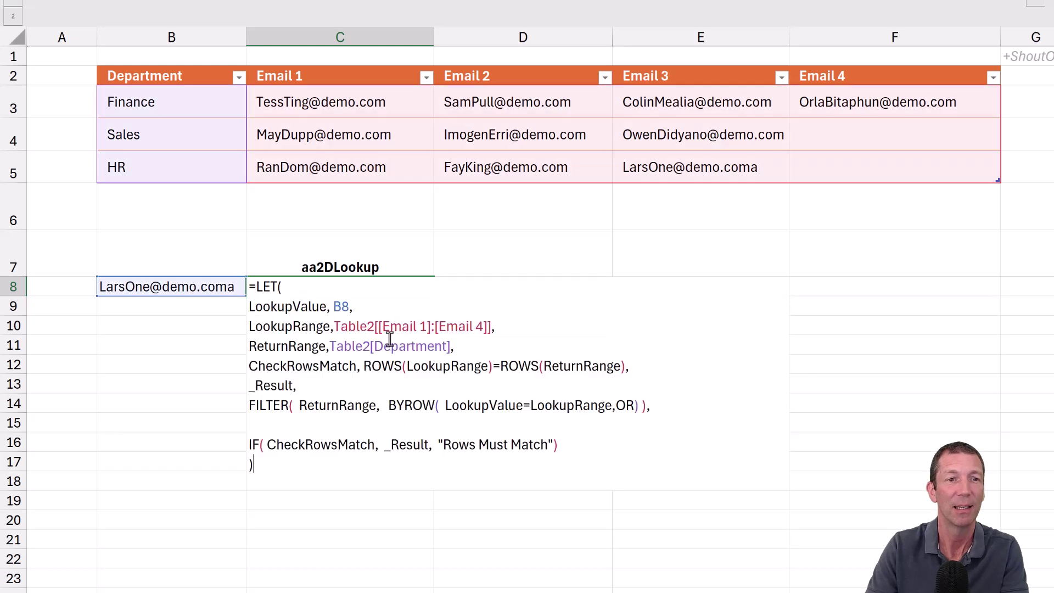
pyautogui.click(256, 286)
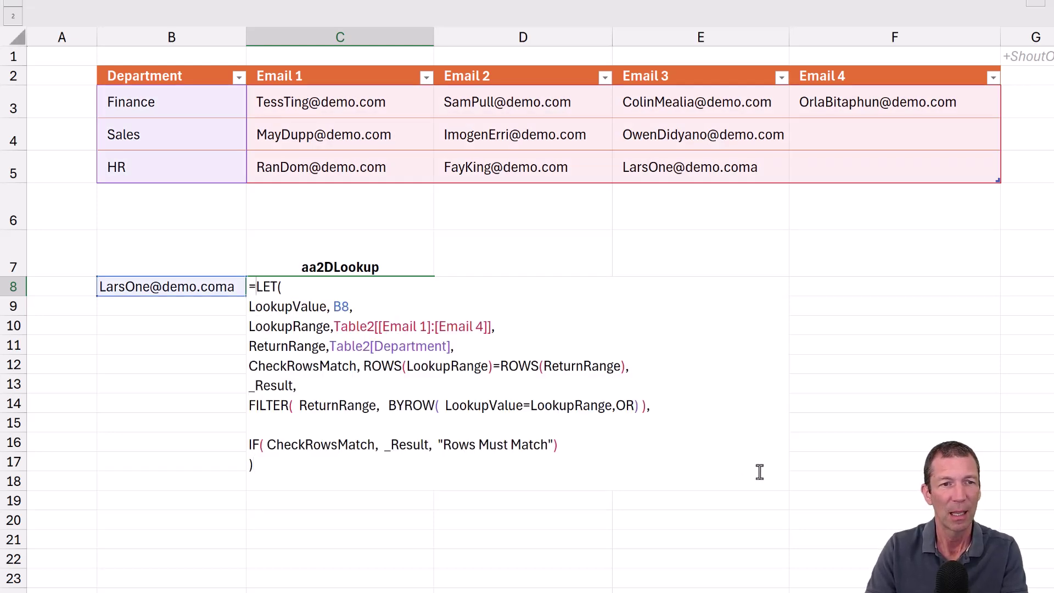
pyautogui.hotkey('shift', 'Right')
pyautogui.hotkey('shift', 'Right')
pyautogui.hotkey('shift', 'Right')
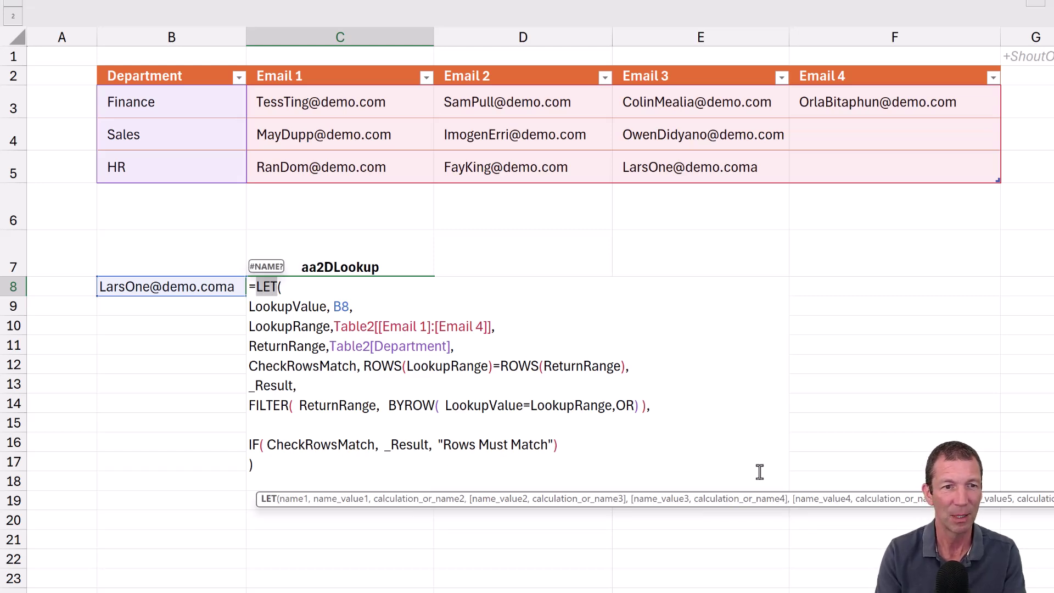
pyautogui.write('LAMD')
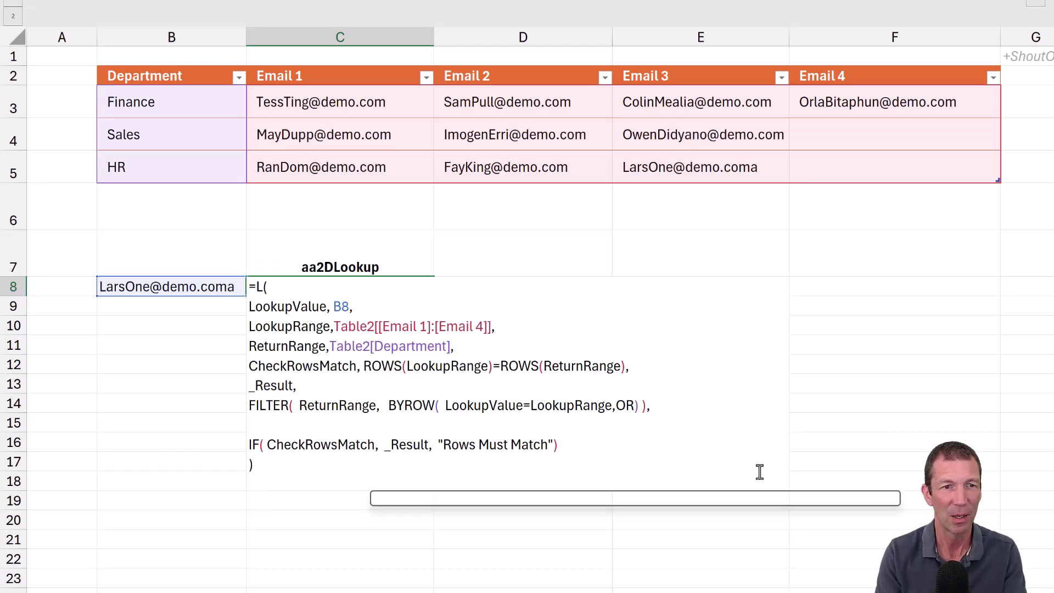
pyautogui.write('BA')
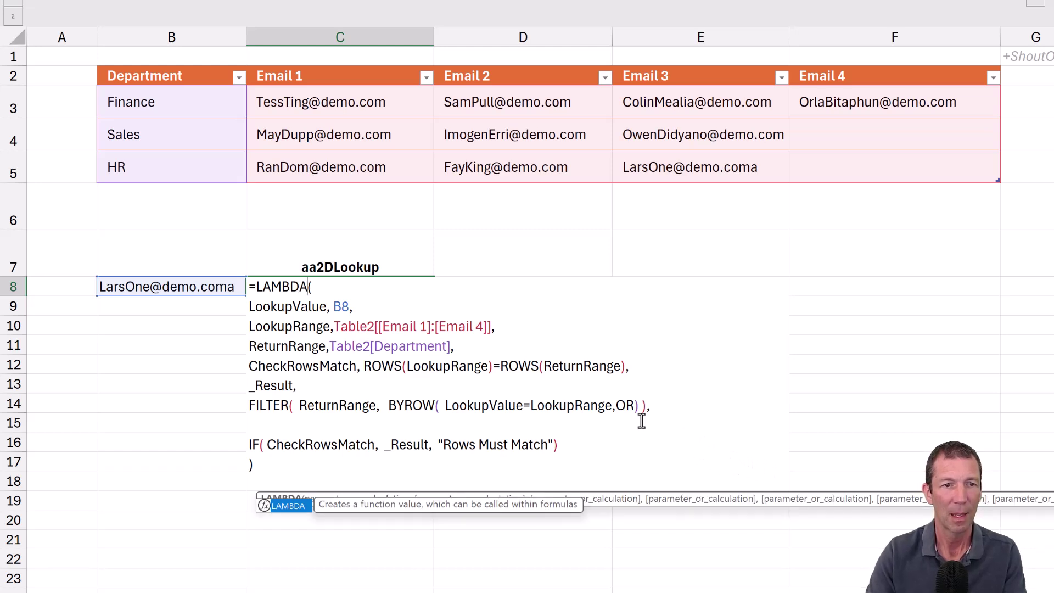
# - Insert a new line containing LET( between the ReturnRange line and CheckRowsMatch in the C8 formula
pyautogui.click(467, 346)
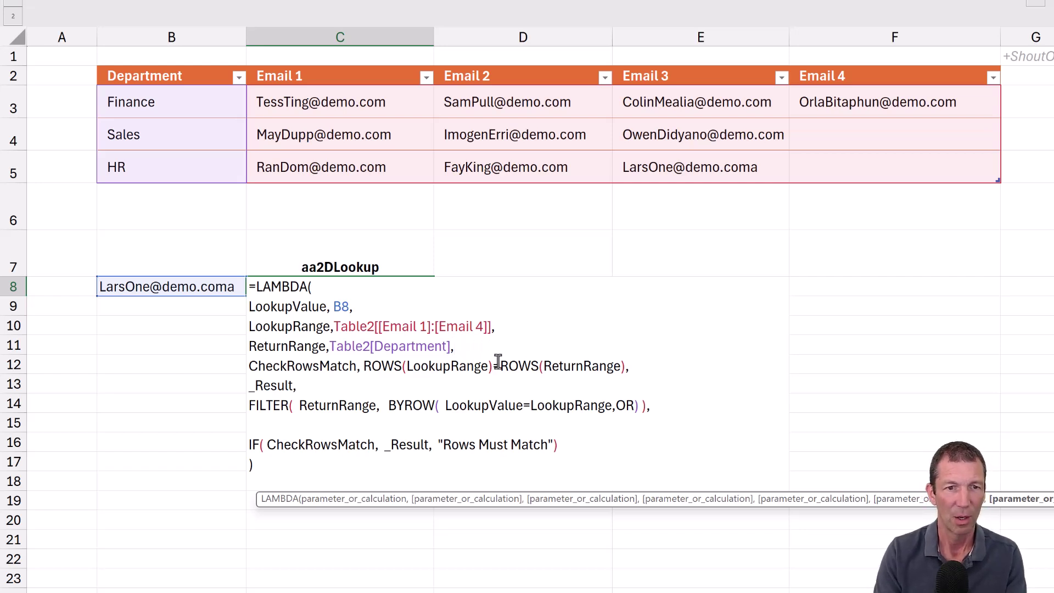
pyautogui.hotkey('alt', 'Return')
pyautogui.write('L')
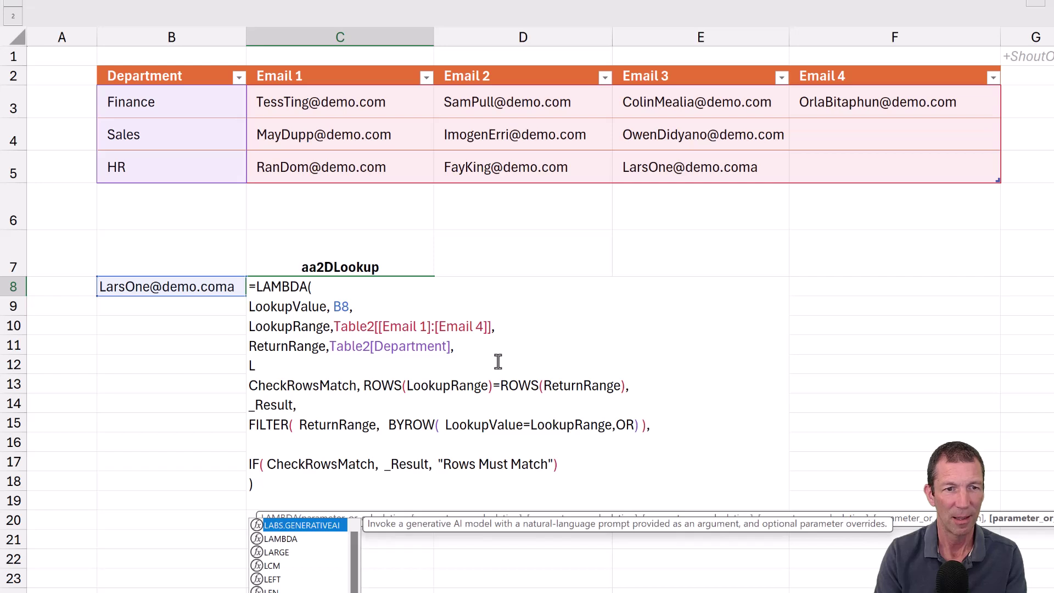
pyautogui.write('ET(')
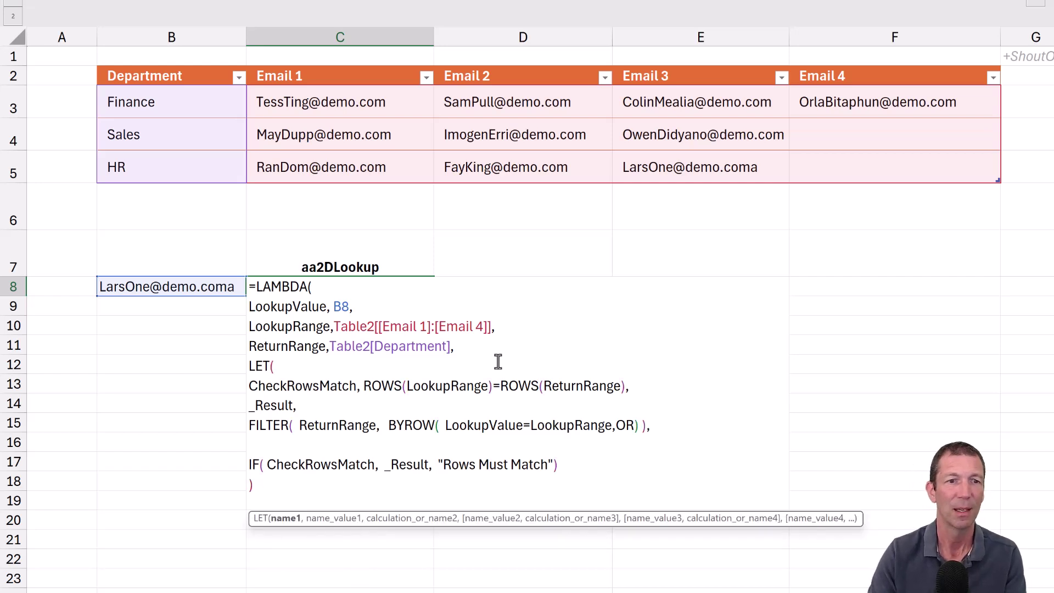
# - Remove the B8 and Table2[[Email 1]:[Email 4]] references so LookupValue and LookupRange stand as bare LAMBDA parameters
pyautogui.doubleClick(341, 303)
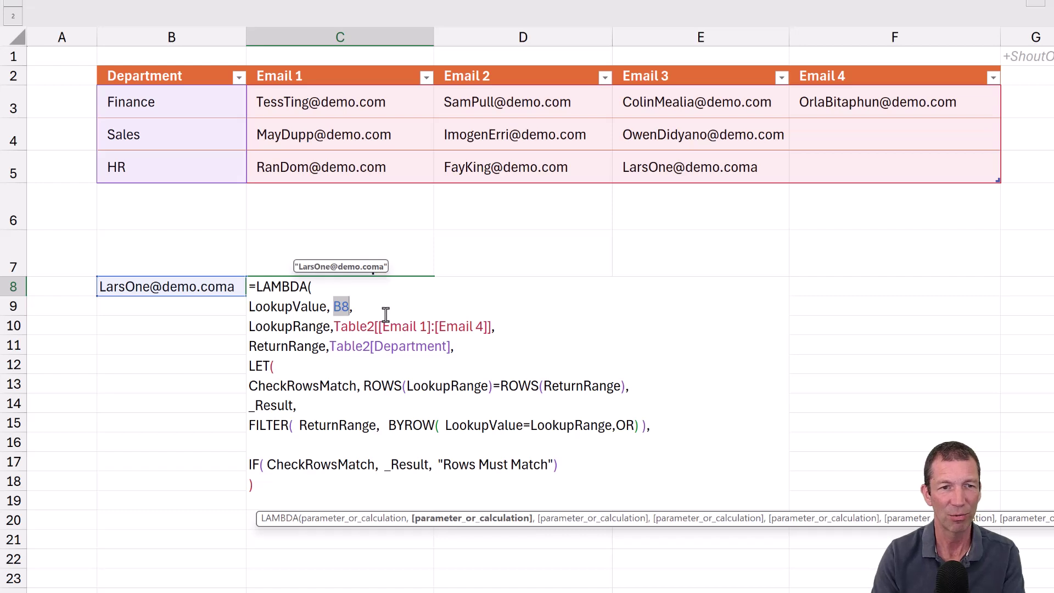
pyautogui.press('Delete')
pyautogui.press('BackSpace')
pyautogui.press('Down')
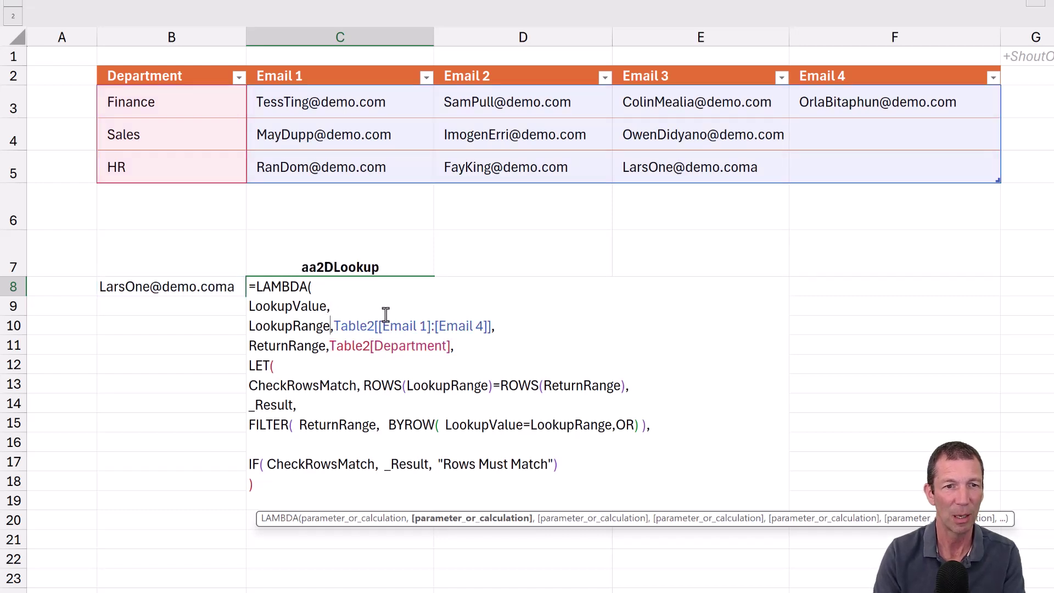
pyautogui.press('Delete')
pyautogui.press('Delete')
pyautogui.press('Delete')
pyautogui.press('Delete')
pyautogui.press('Delete')
pyautogui.press('Delete')
pyautogui.press('Delete')
pyautogui.press('Delete')
pyautogui.press('Delete')
pyautogui.press('Delete')
pyautogui.press('Delete')
pyautogui.press('Delete')
pyautogui.press('Delete')
pyautogui.press('Delete')
pyautogui.press('Delete')
pyautogui.press('Delete')
pyautogui.press('Delete')
pyautogui.press('Delete')
pyautogui.press('Delete')
pyautogui.press('Delete')
pyautogui.press('Delete')
pyautogui.press('Delete')
pyautogui.press('Delete')
pyautogui.press('Delete')
pyautogui.press('Delete')
pyautogui.press('Delete')
pyautogui.press('Delete')
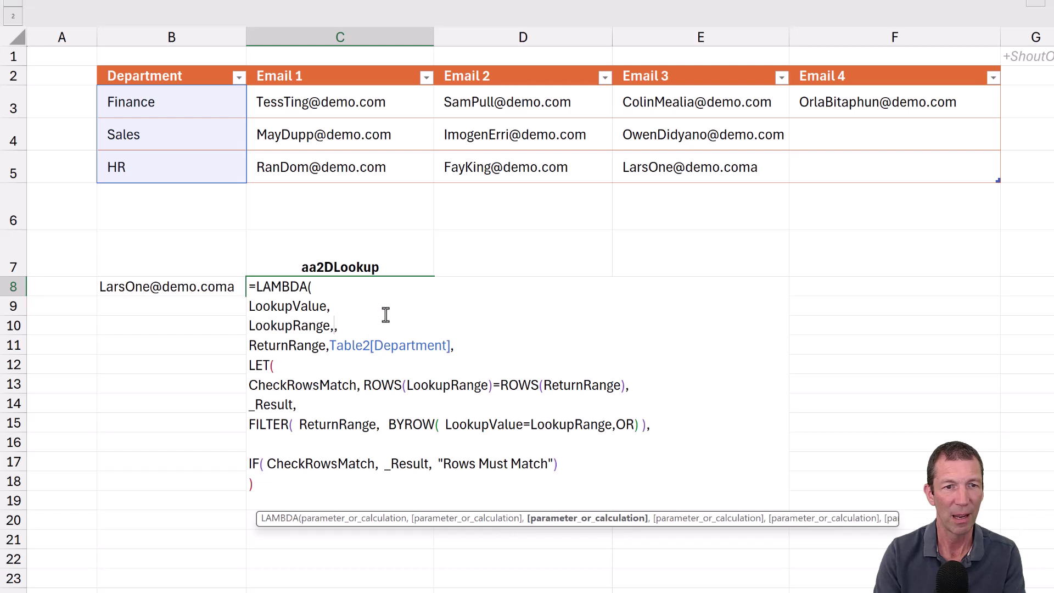
pyautogui.press('Delete')
# - Remove the Table2[Department] reference and its extra comma so ReturnRange is a bare LAMBDA parameter
pyautogui.press('Down')
pyautogui.press('Delete')
pyautogui.press('Delete')
pyautogui.press('Delete')
pyautogui.press('Delete')
pyautogui.press('Delete')
pyautogui.press('Delete')
pyautogui.press('Delete')
pyautogui.press('Delete')
pyautogui.press('Delete')
pyautogui.press('Delete')
pyautogui.press('Delete')
pyautogui.press('Delete')
pyautogui.press('Delete')
pyautogui.press('Delete')
pyautogui.press('Delete')
pyautogui.press('Delete')
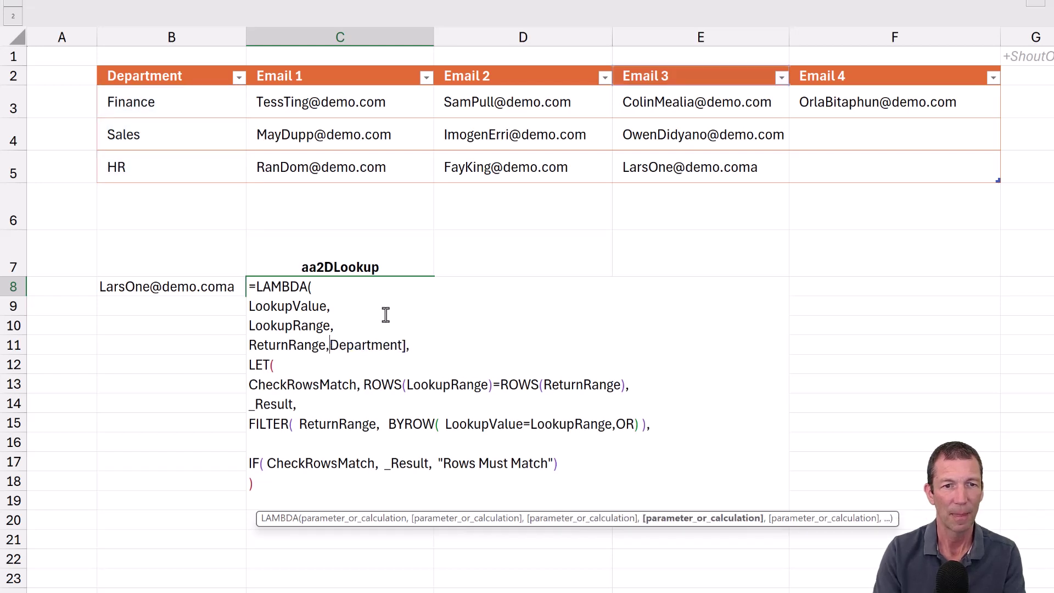
pyautogui.press('Delete')
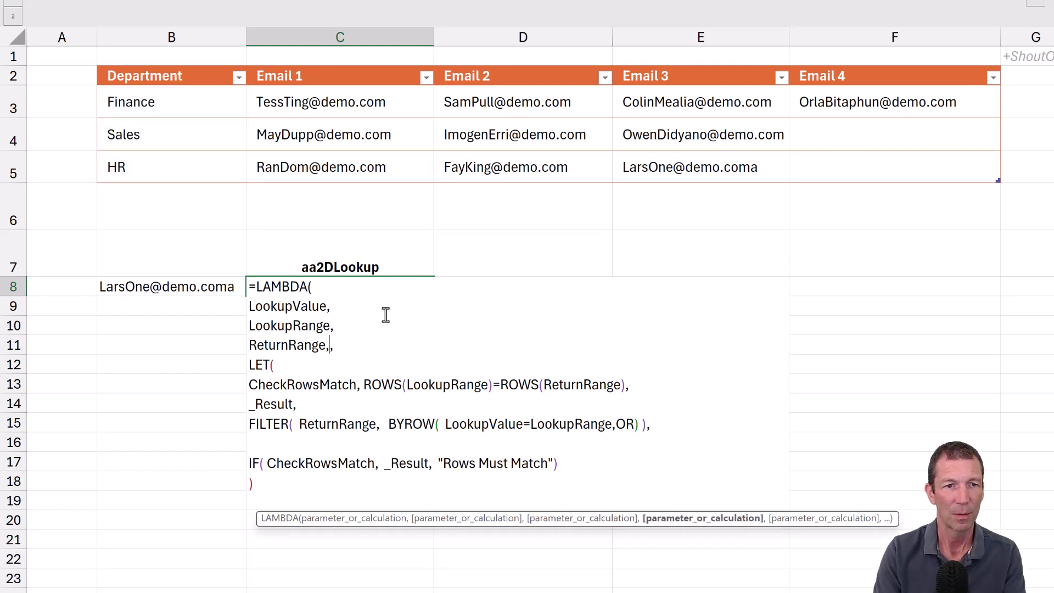
pyautogui.press('Delete')
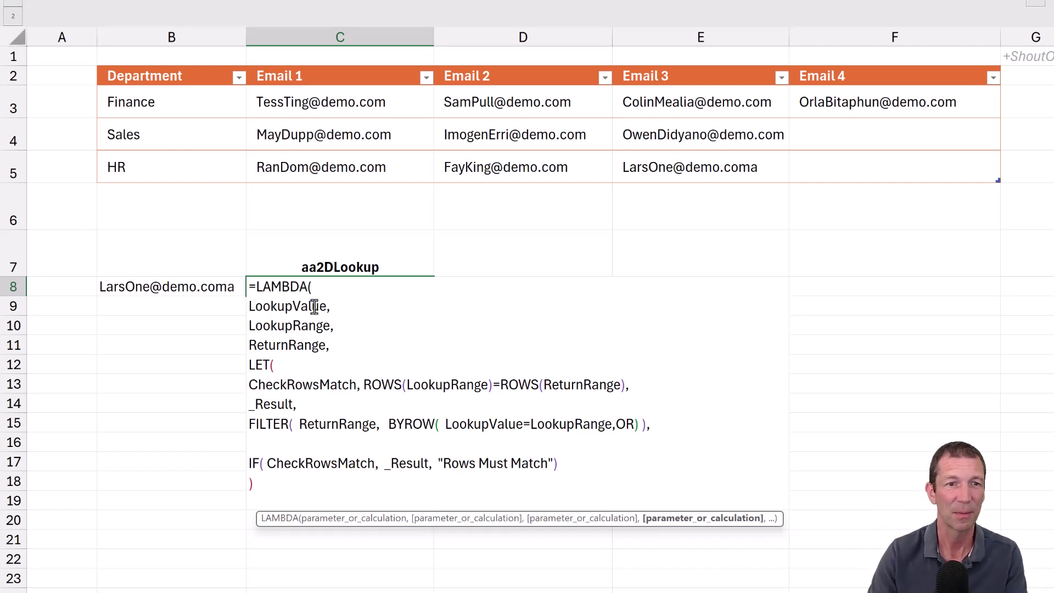
# - Add the closing parenthesis for LAMBDA at the end of the formula and commit it in C8
pyautogui.click(267, 485)
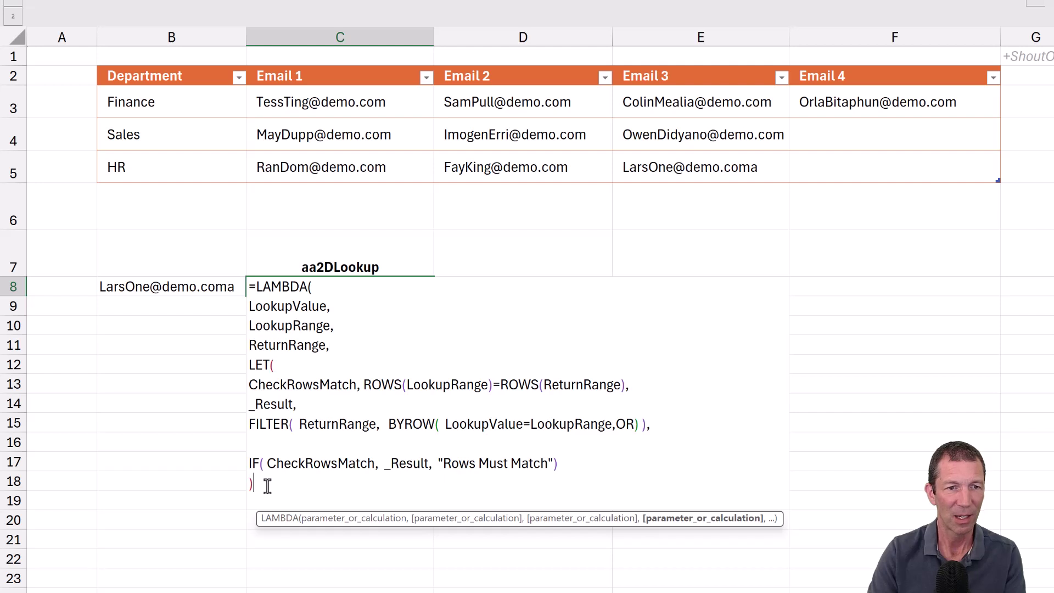
pyautogui.write(')')
pyautogui.press('Return')
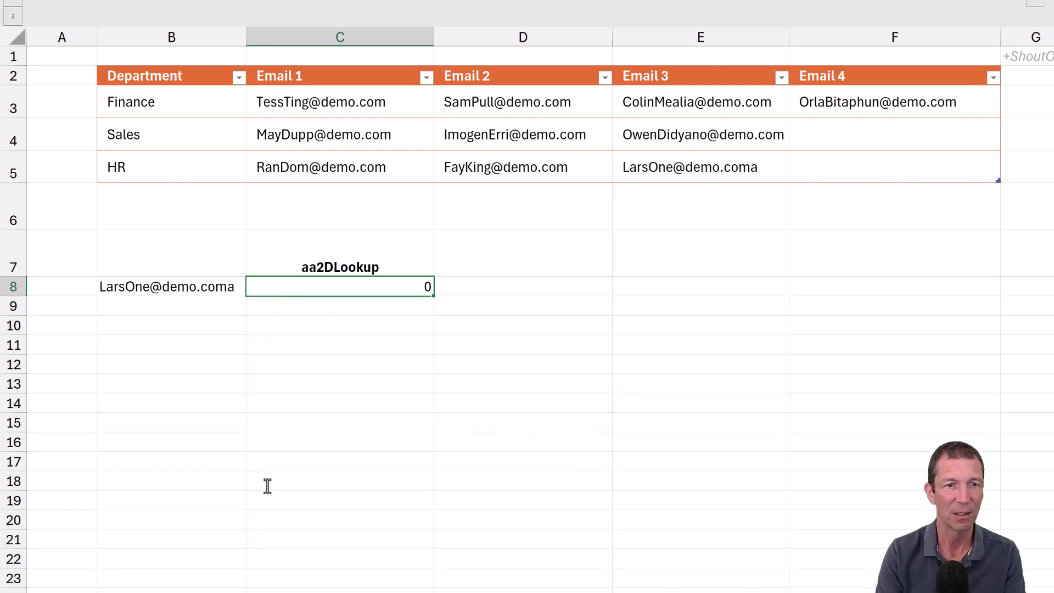
pyautogui.press('Up')
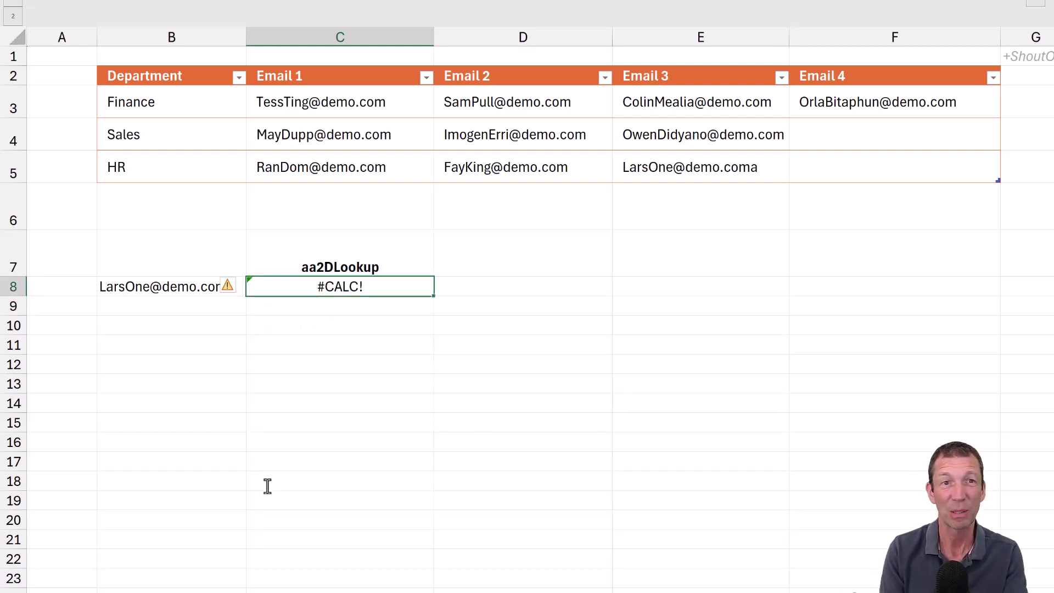
# - Test the LAMBDA in C8 by appending the call (B8,Table2[[Email 1]:[Email 4]],Table2[Department]) and committing it
pyautogui.press('F2')
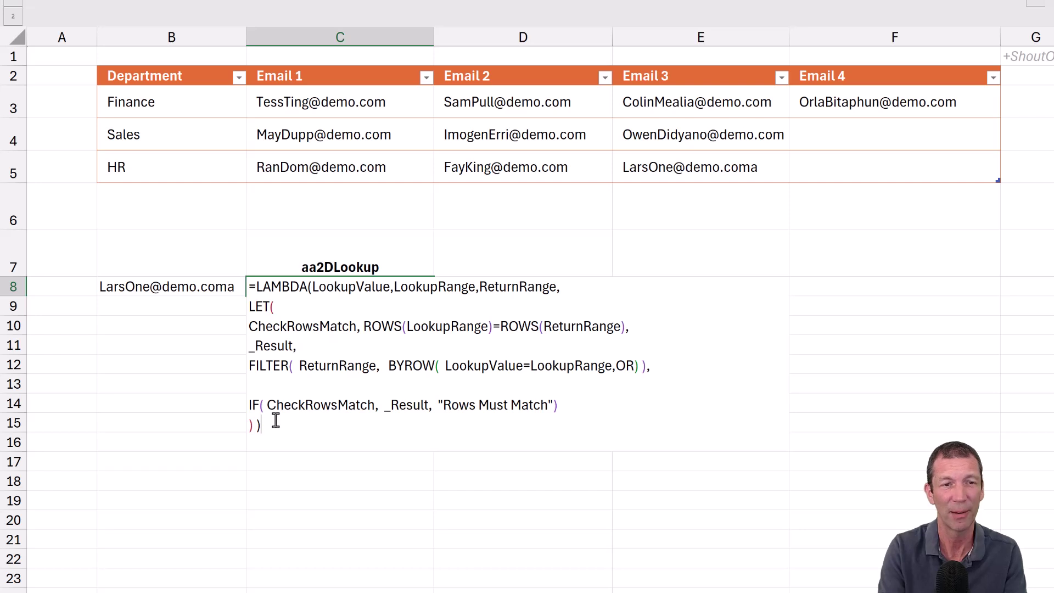
pyautogui.write('(')
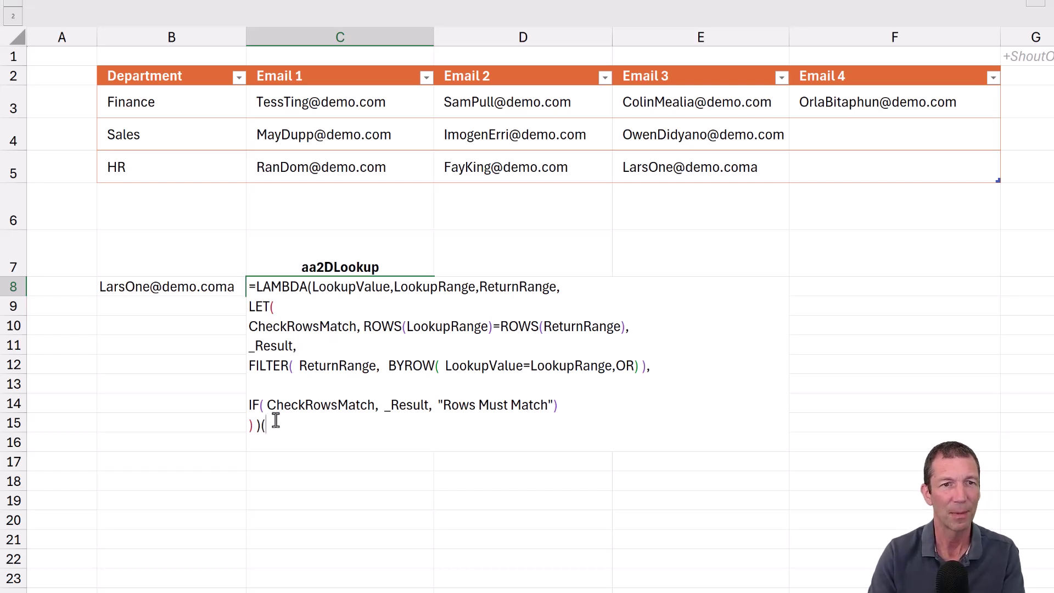
pyautogui.click(217, 286)
pyautogui.write(',')
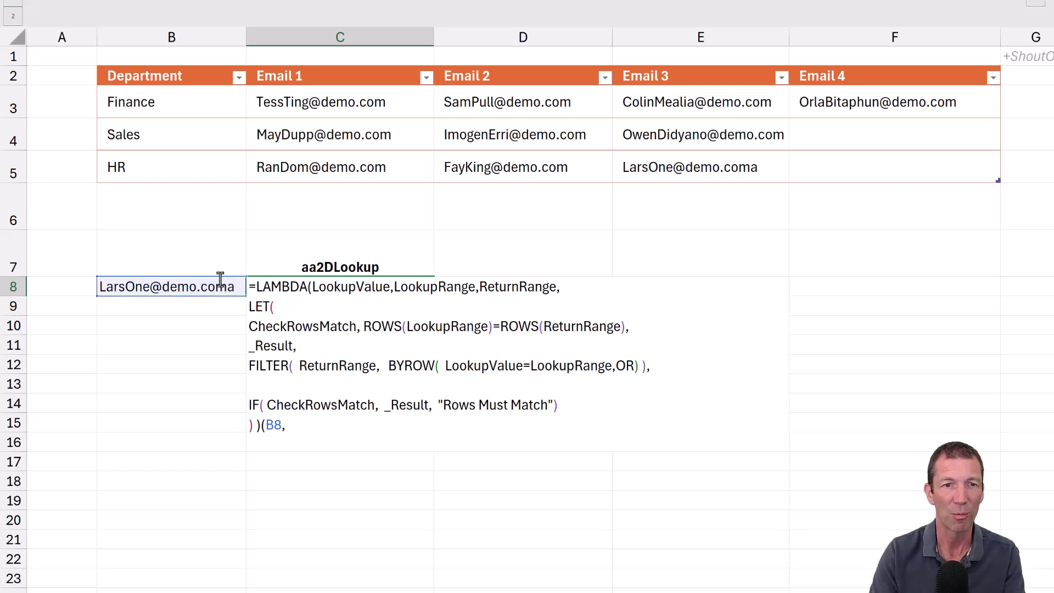
pyautogui.moveTo(296, 96); pyautogui.dragTo(824, 167)
pyautogui.write(',')
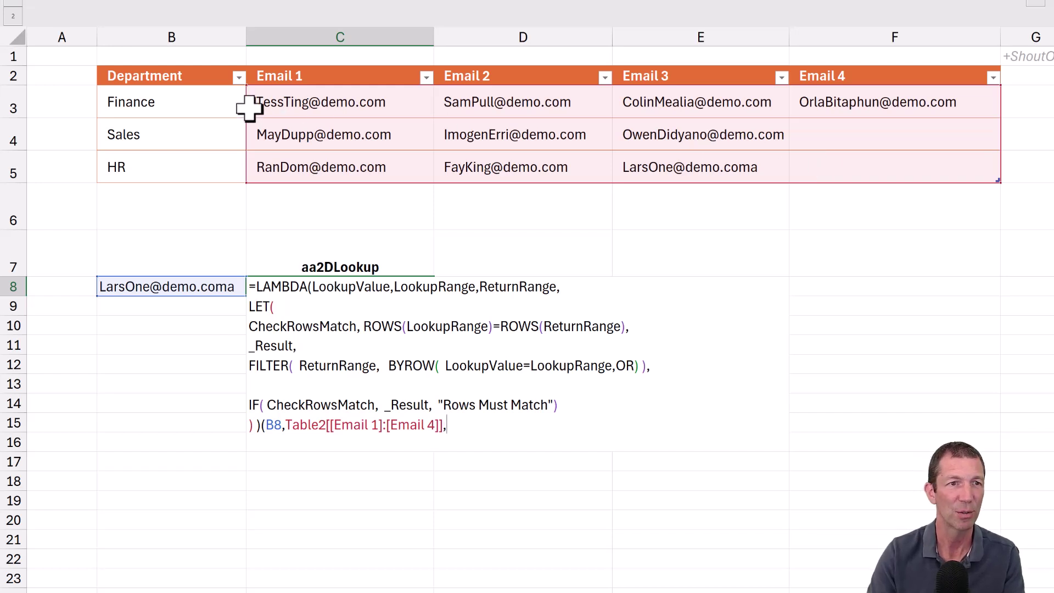
pyautogui.moveTo(196, 101); pyautogui.dragTo(197, 155)
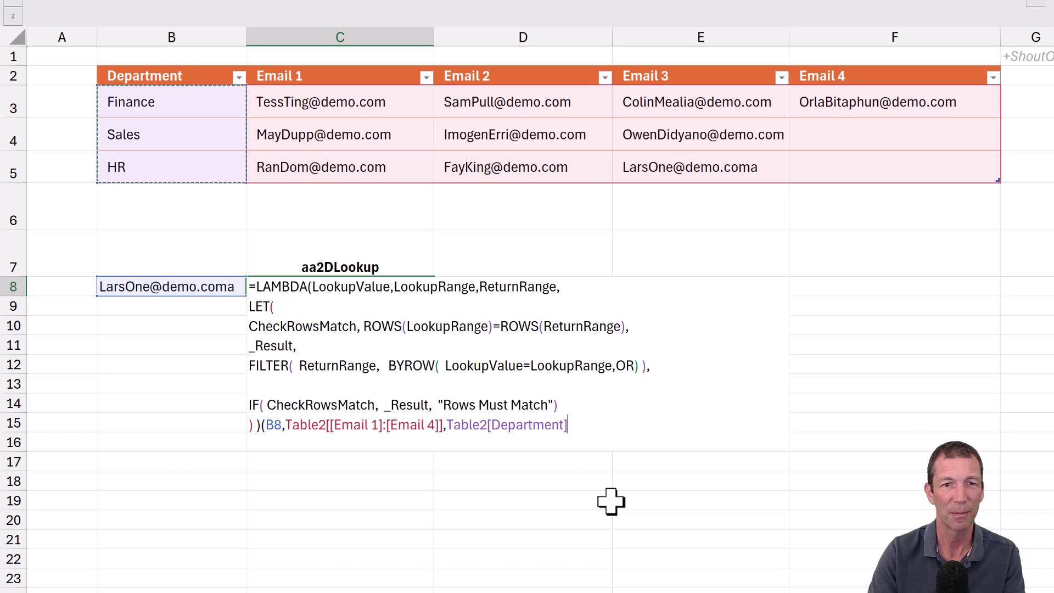
pyautogui.write(')')
pyautogui.press('Return')
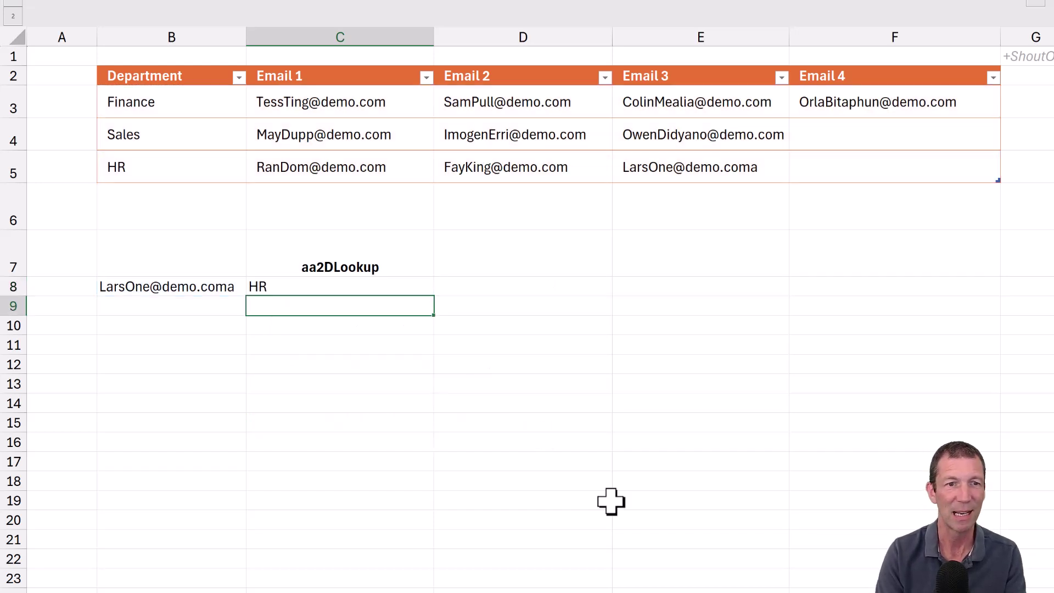
pyautogui.press('Up')
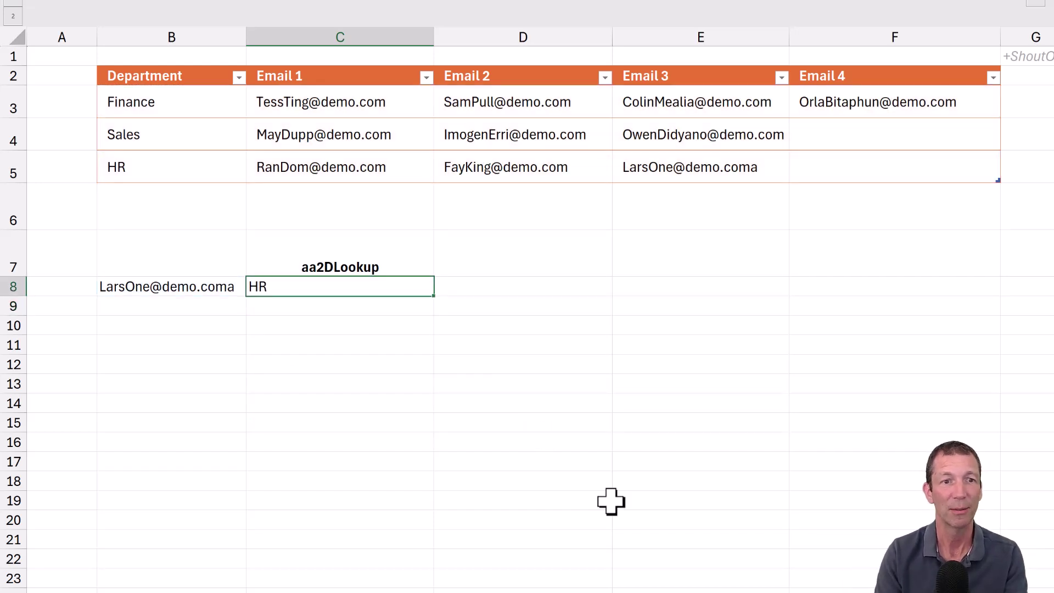
# - Delete the appended test arguments from the end of the C8 LAMBDA formula and commit it
pyautogui.press('F2')
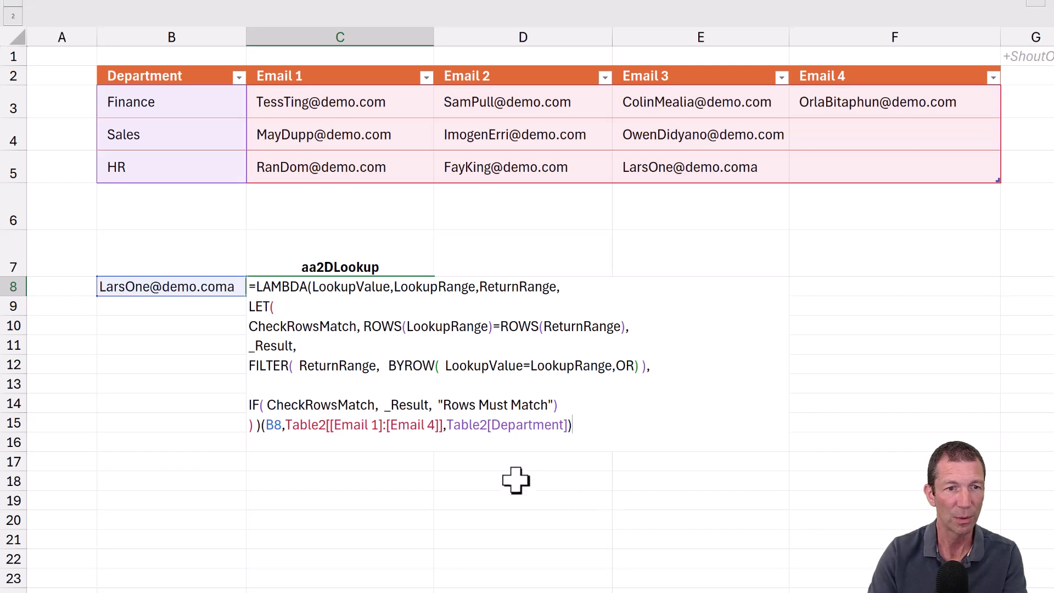
pyautogui.click(264, 424)
pyautogui.moveTo(264, 424); pyautogui.dragTo(718, 537)
pyautogui.press('Delete')
pyautogui.press('BackSpace')
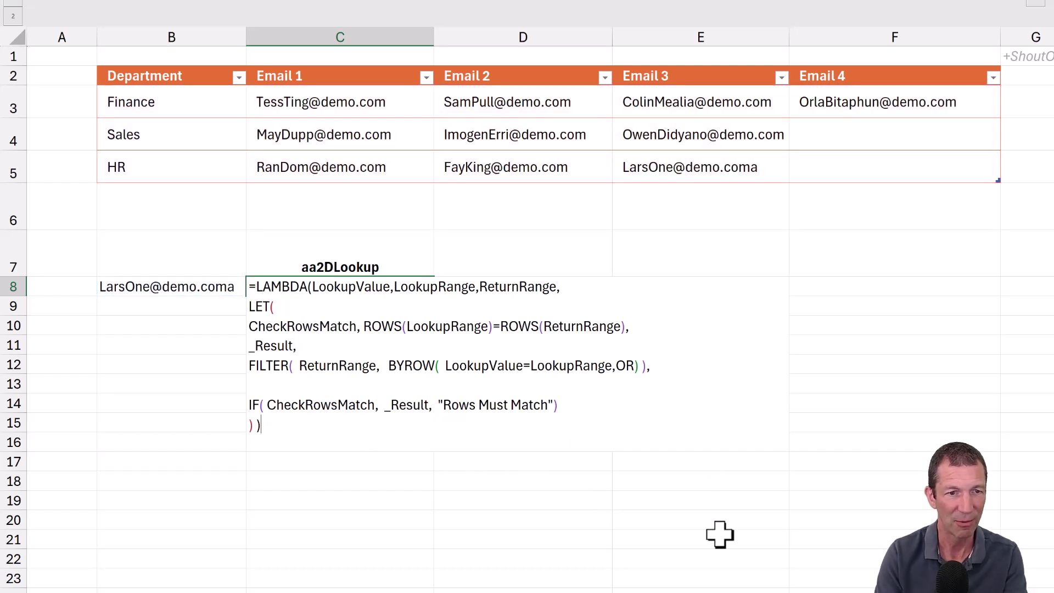
pyautogui.press('Return')
pyautogui.press('Up')
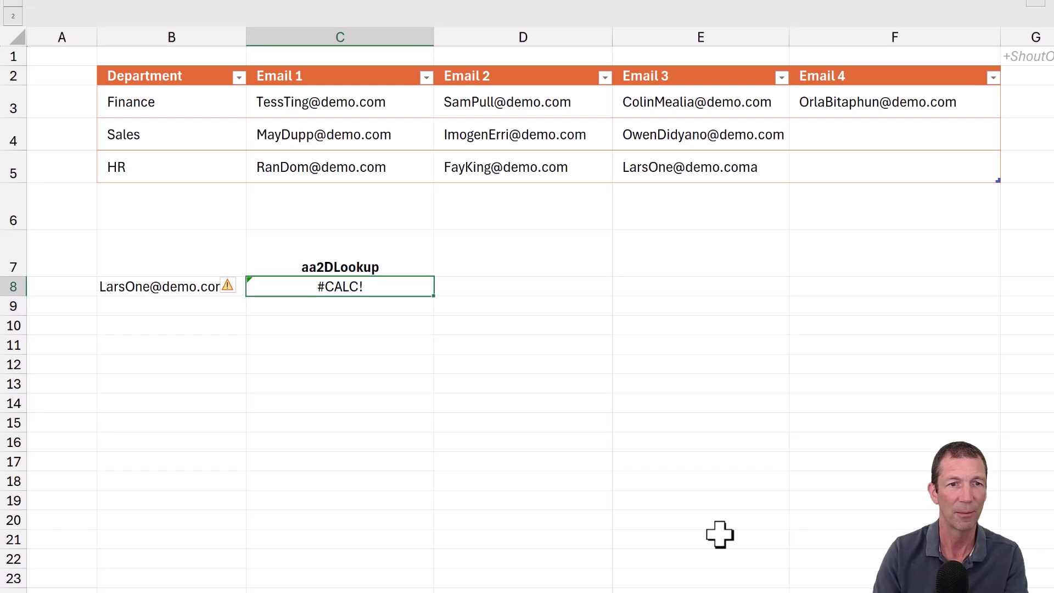
# - Copy the entire LAMBDA formula text from C8 and leave the cell without changing it
pyautogui.press('F2')
pyautogui.moveTo(285, 426); pyautogui.dragTo(229, 275)
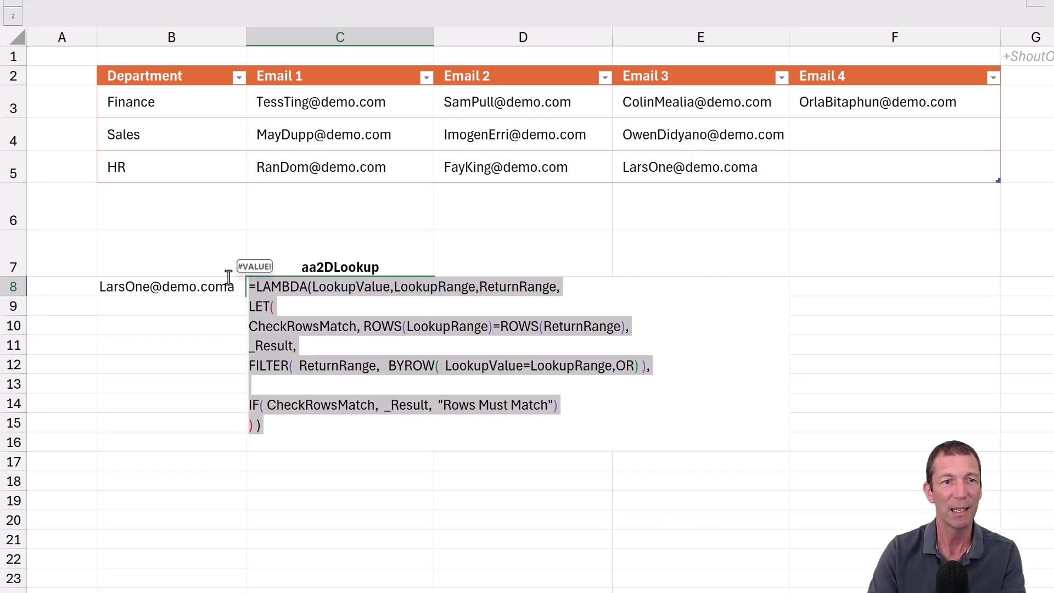
pyautogui.press('Escape')
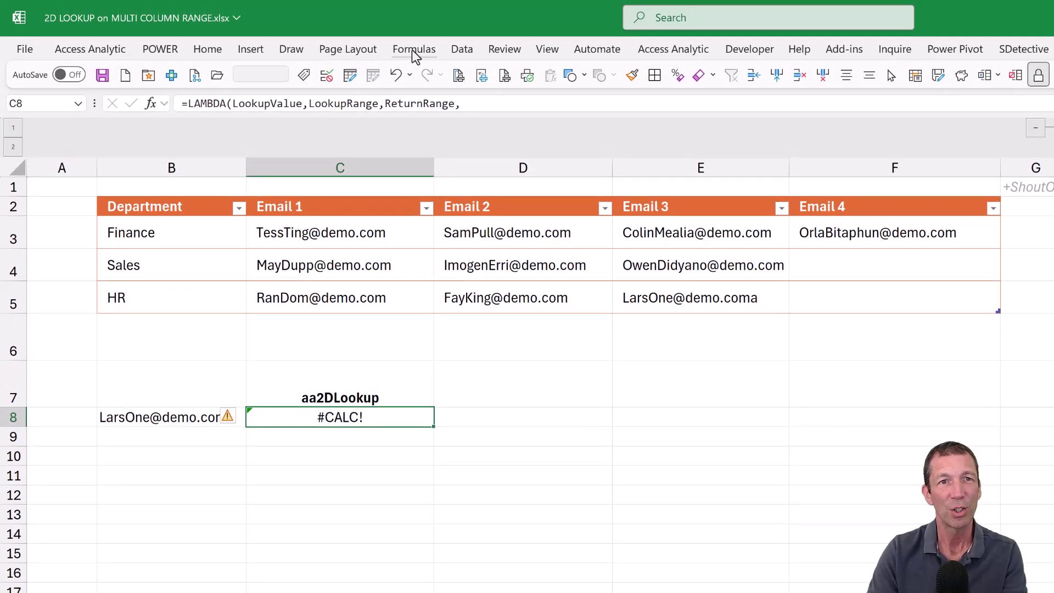
# - Define a workbook-scoped name aa2DLookup2 that refers to the copied LAMBDA formula
pyautogui.click(412, 49)
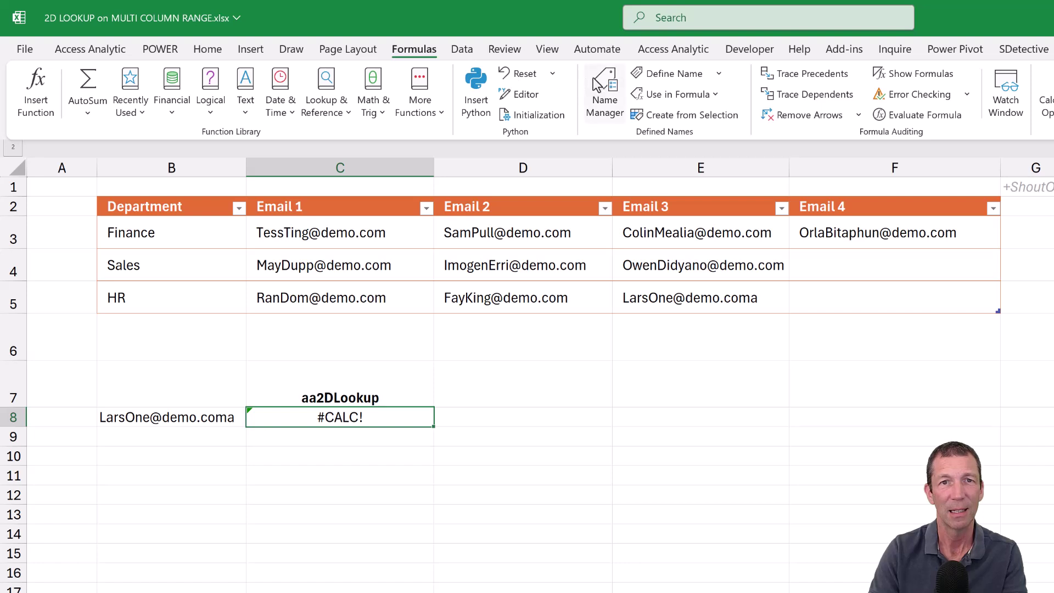
pyautogui.click(637, 81)
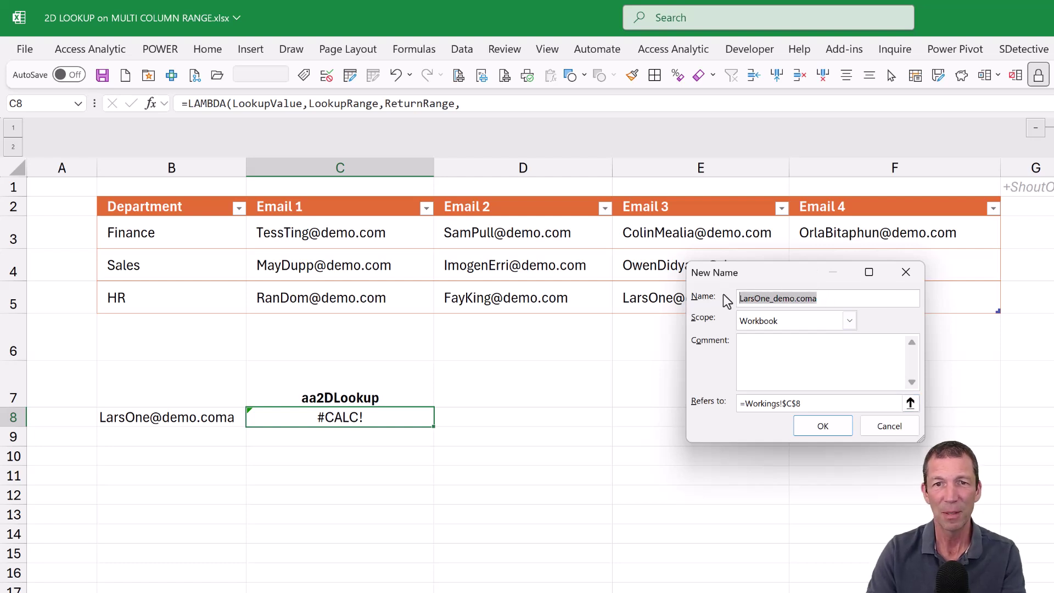
pyautogui.write('aa2')
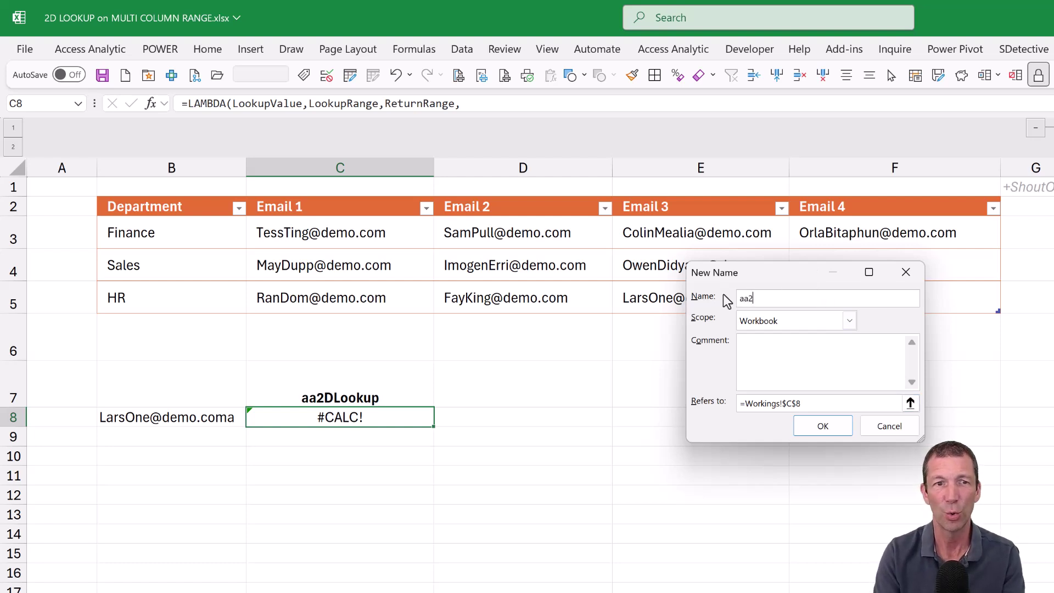
pyautogui.write('D')
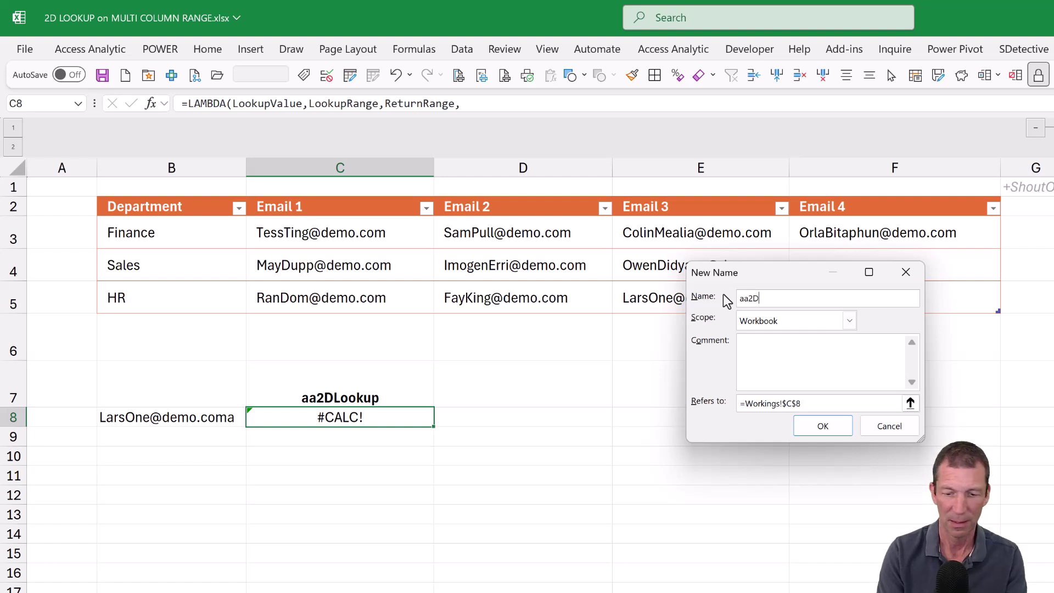
pyautogui.write('Lookup2')
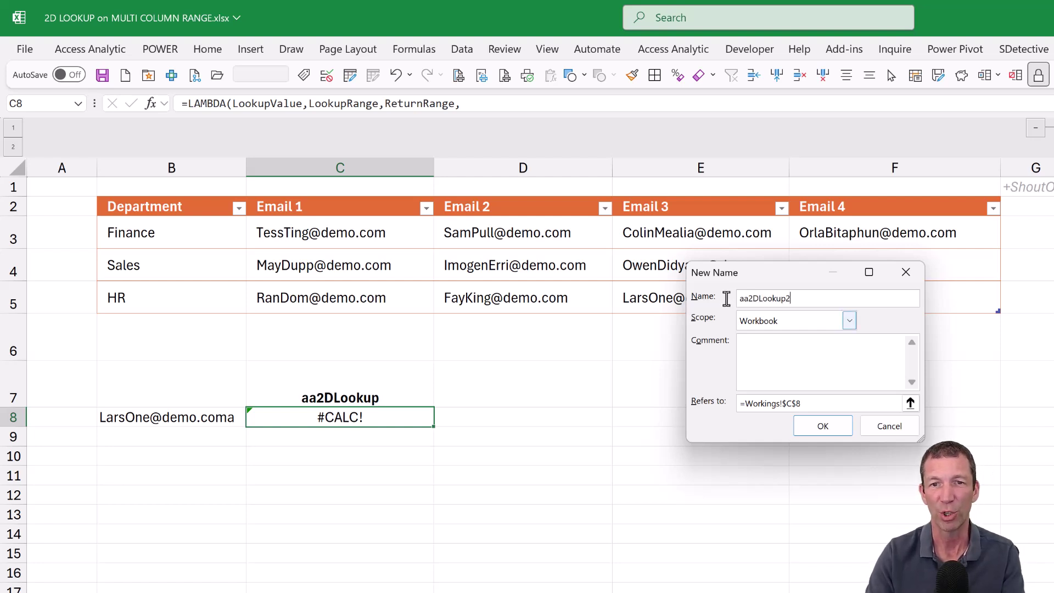
pyautogui.moveTo(812, 404); pyautogui.dragTo(746, 398)
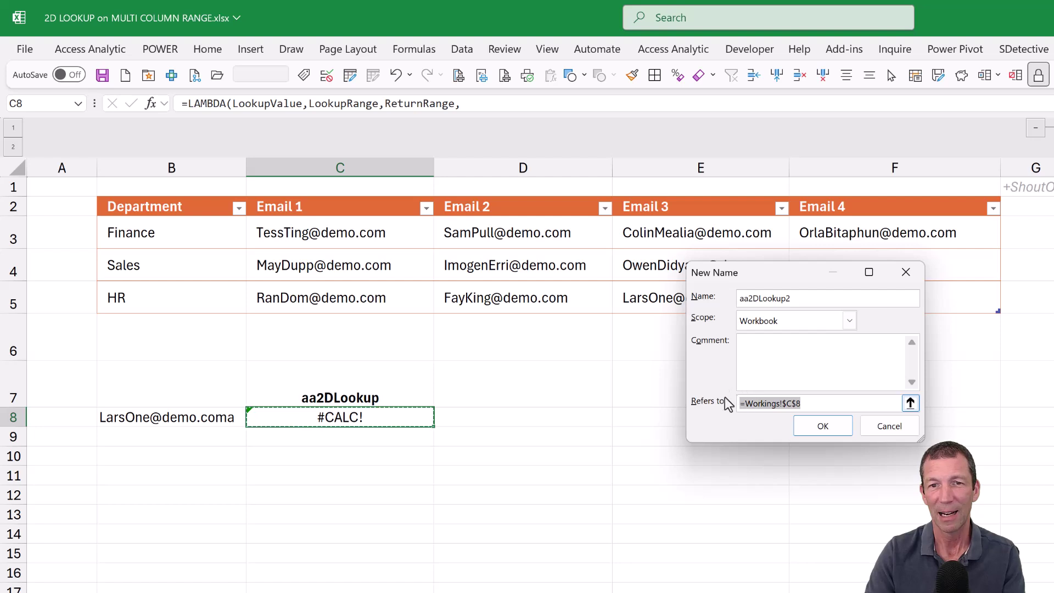
pyautogui.hotkey('ctrl', 'v')
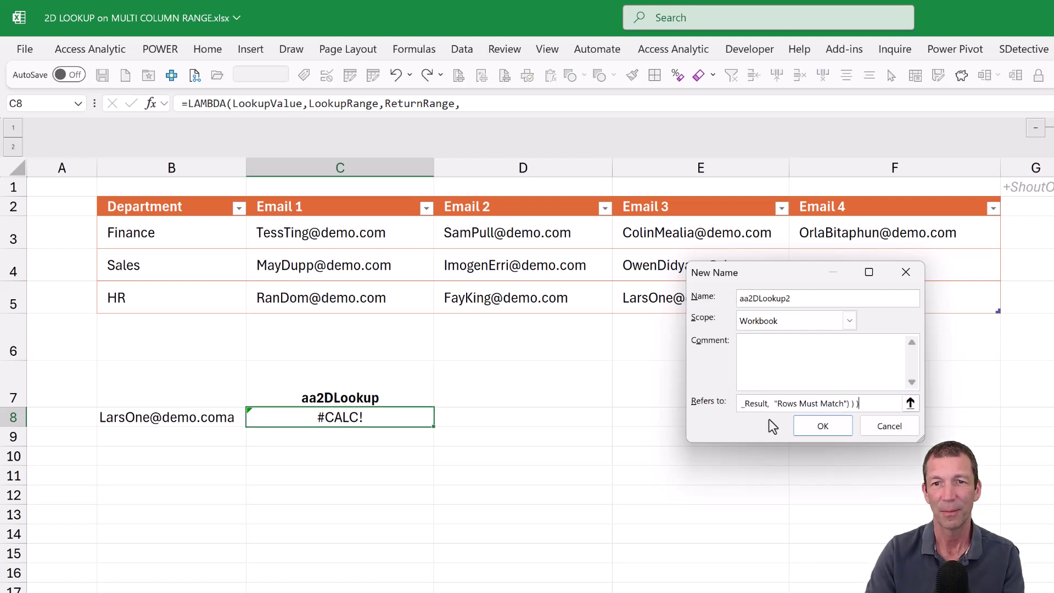
pyautogui.click(820, 428)
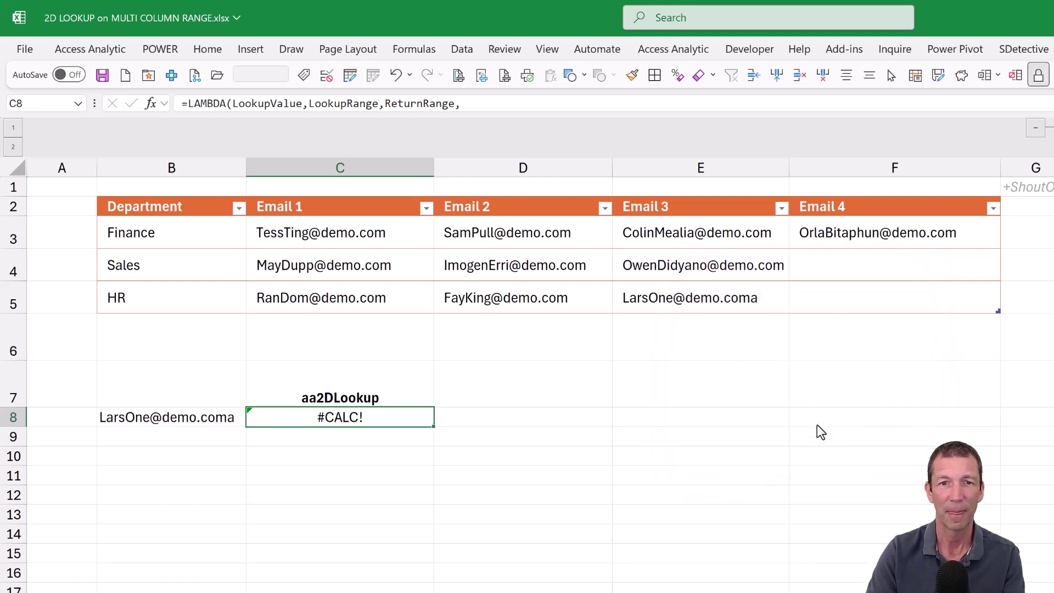
# - Enter =aa2DLookup2(B8,Table2[[Email 1]:[Email 4]],Table2[Department]) in D8
pyautogui.click(506, 415)
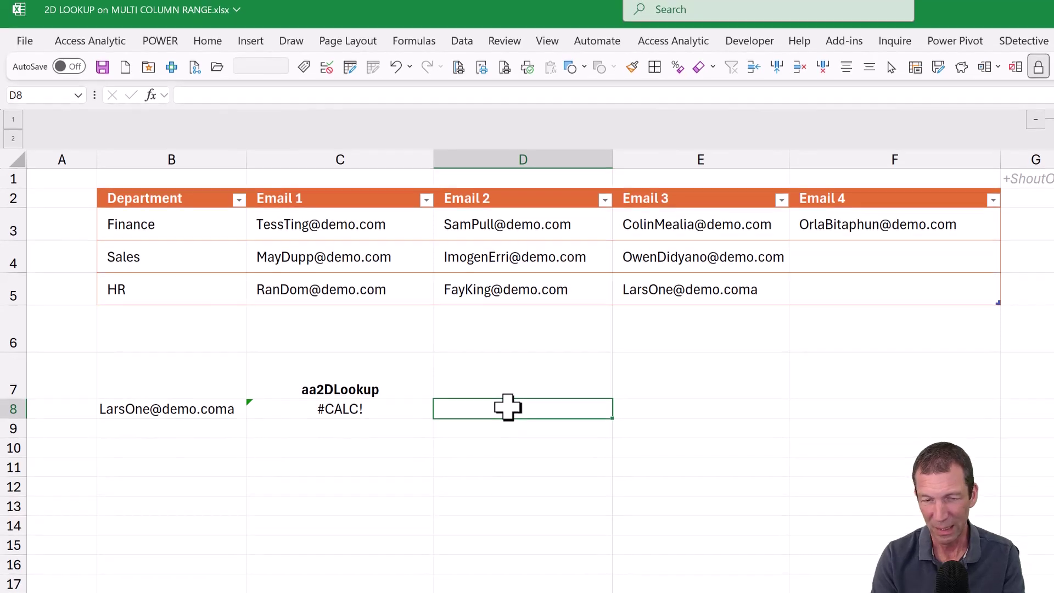
pyautogui.write('=aa2d')
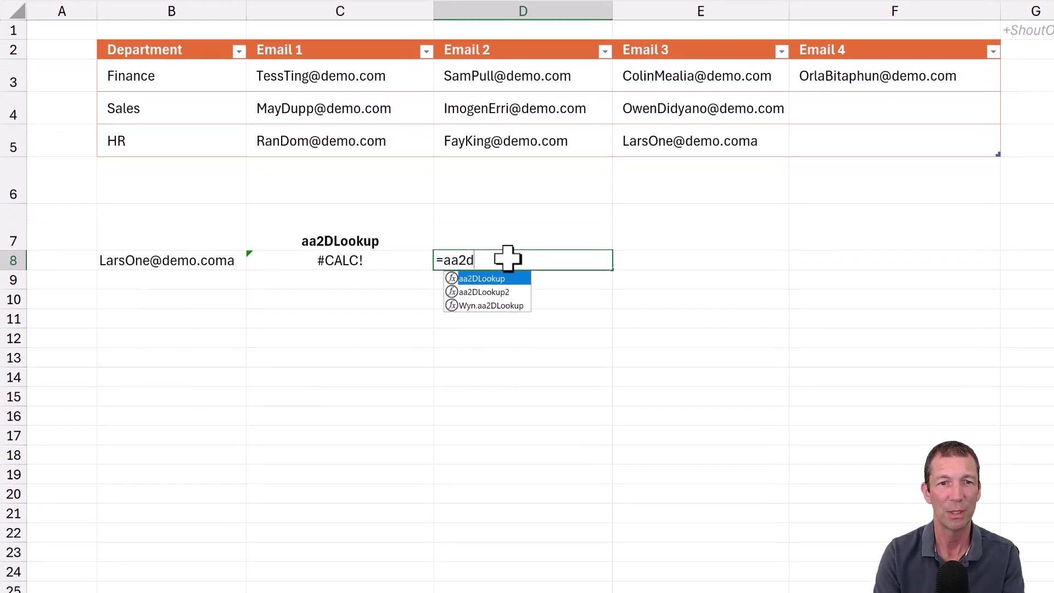
pyautogui.press('Down')
pyautogui.press('Tab')
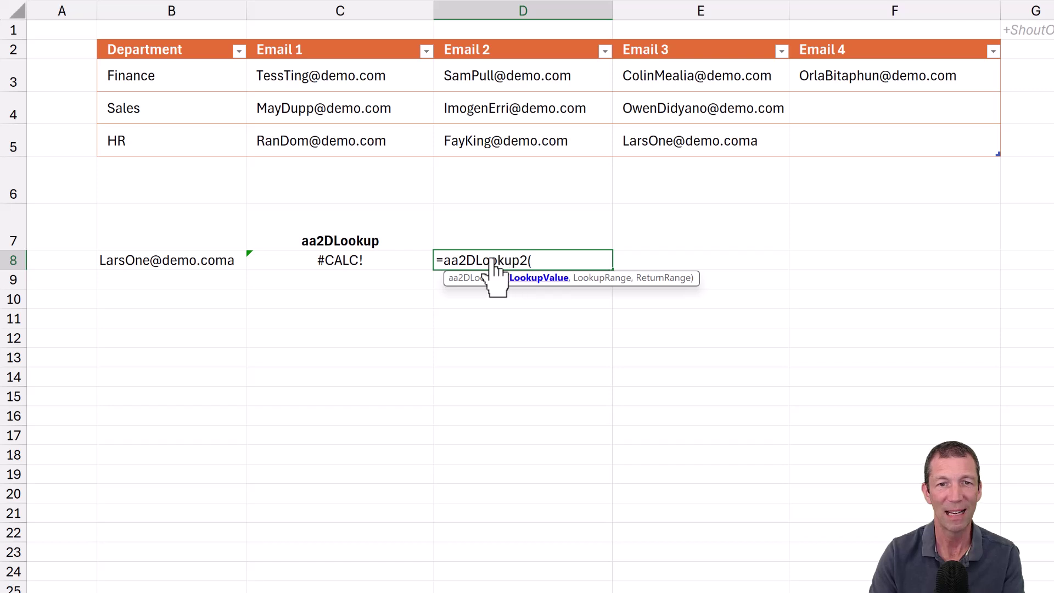
pyautogui.click(151, 257)
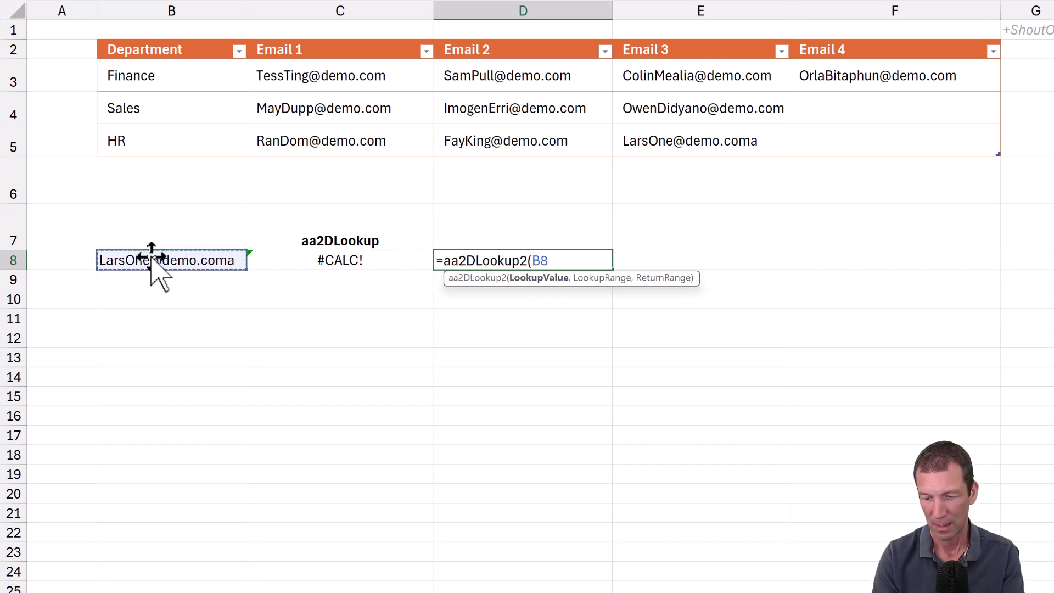
pyautogui.write(',')
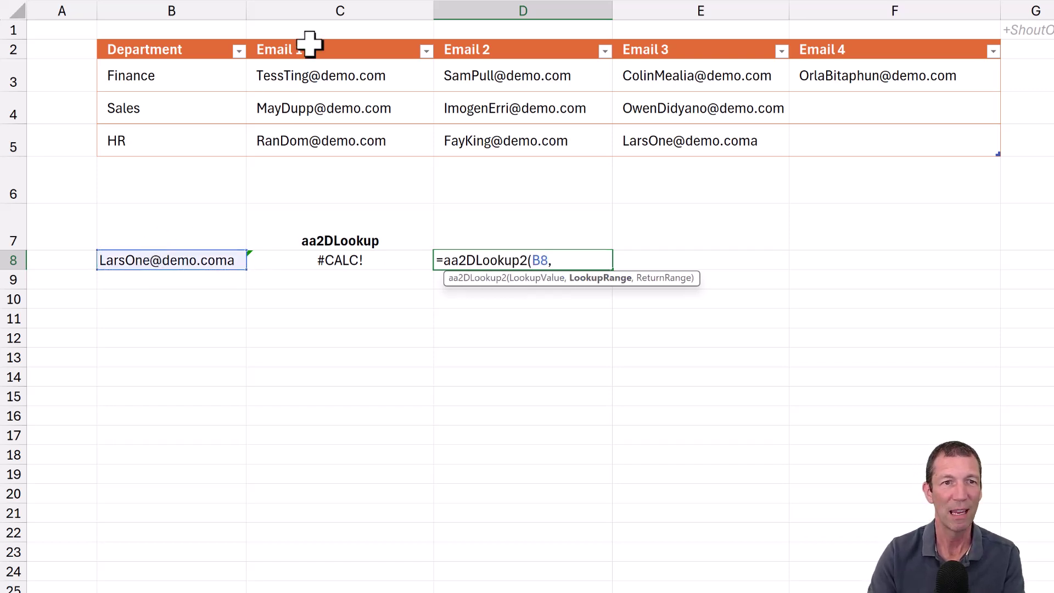
pyautogui.moveTo(324, 32); pyautogui.dragTo(832, 146)
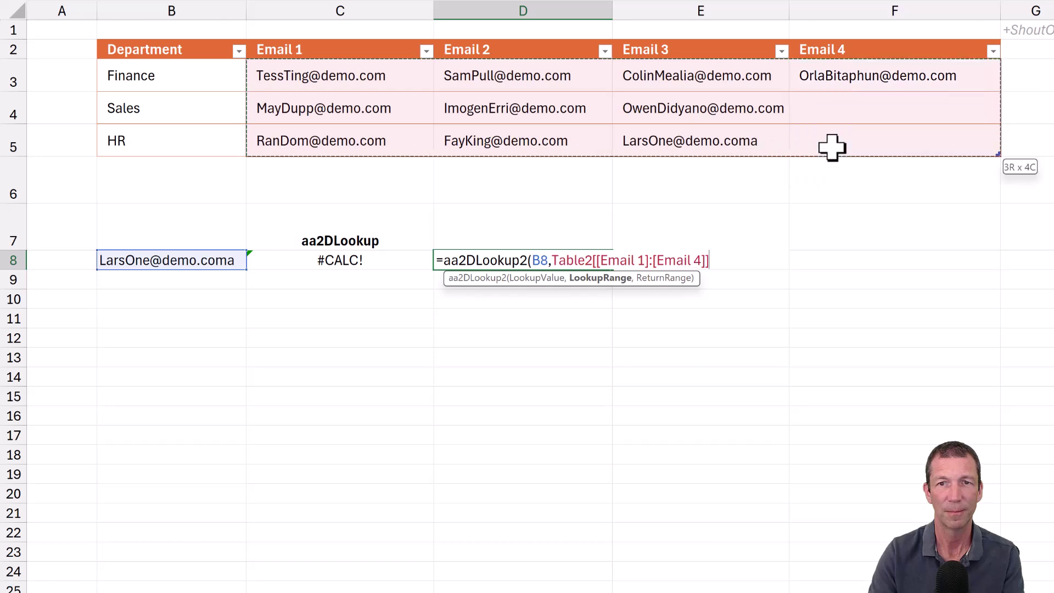
pyautogui.write(',')
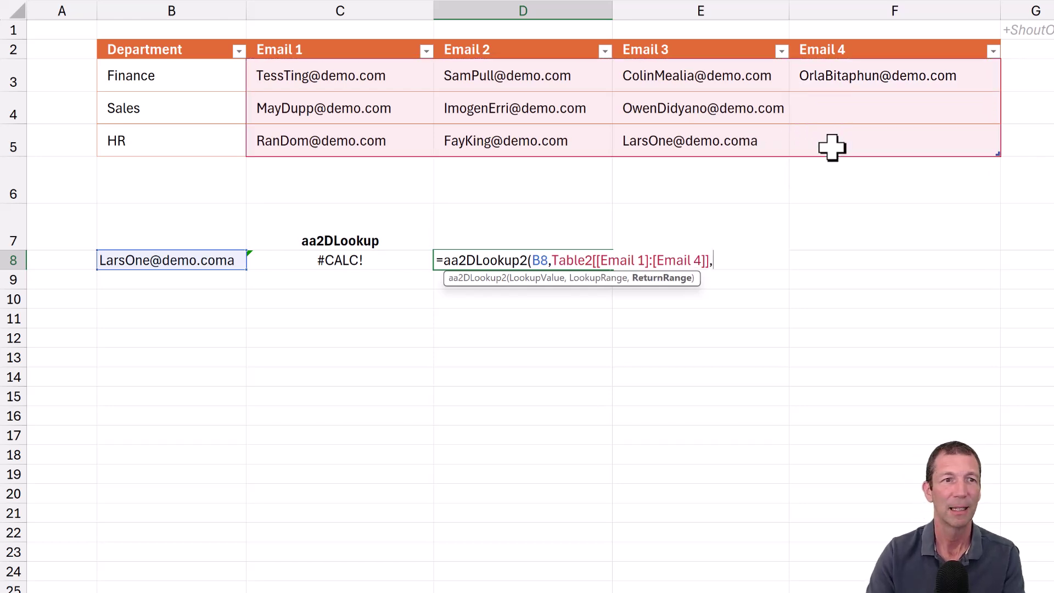
pyautogui.click(209, 34)
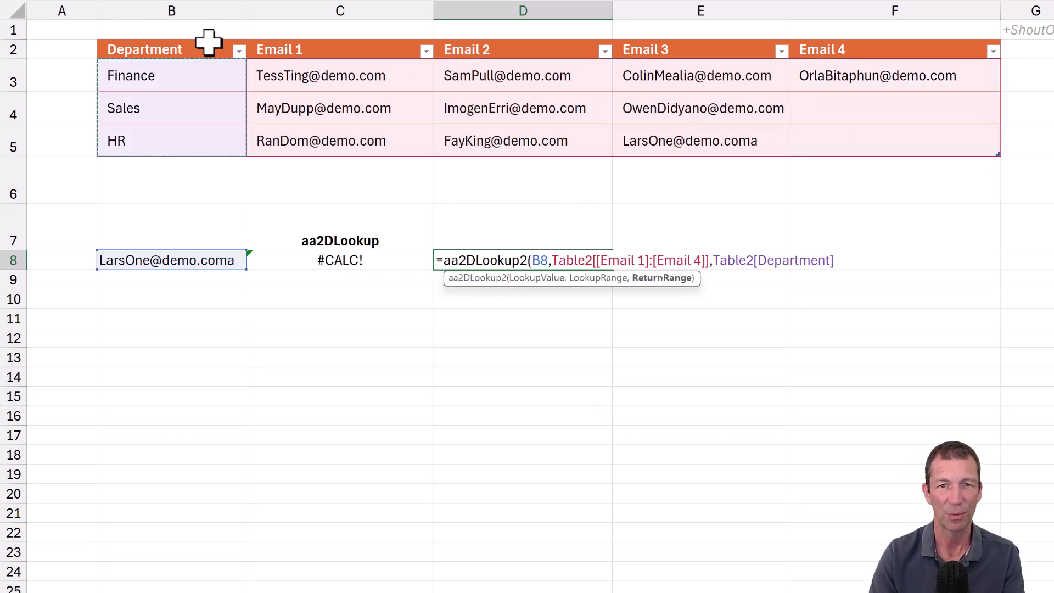
pyautogui.press('Return')
pyautogui.press('Up')
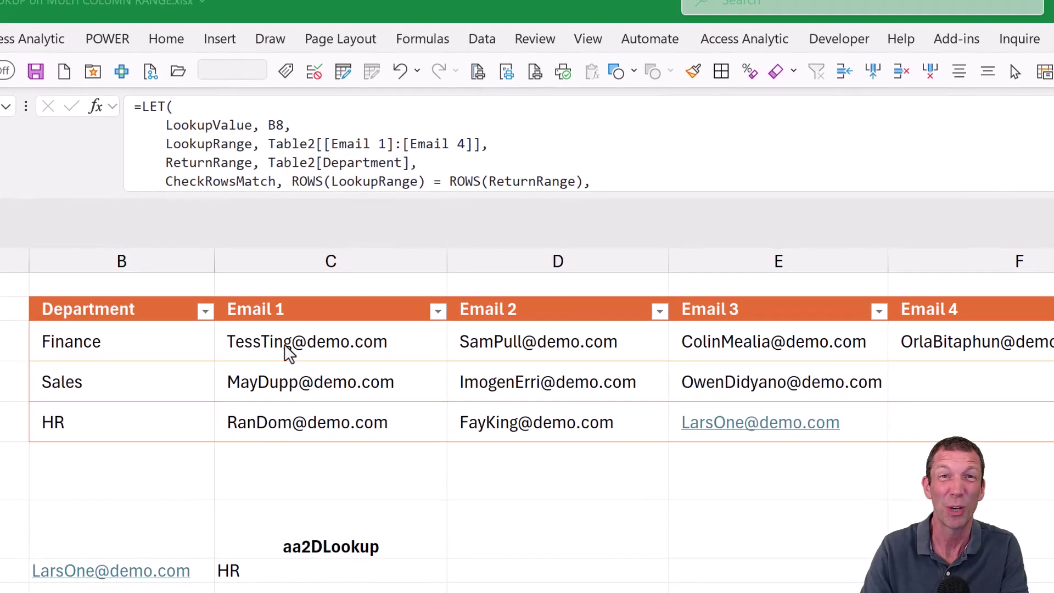
# - Open the Excel Labs add-in and copy the whole LET formula of C8 from its grid editor
pyautogui.click(157, 44)
pyautogui.click(159, 48)
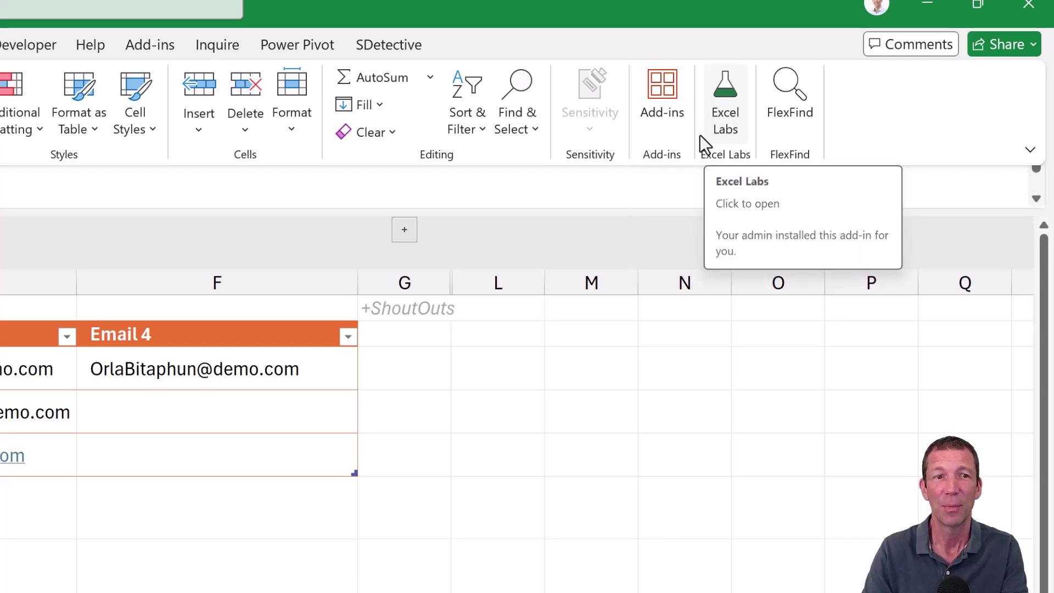
pyautogui.click(720, 111)
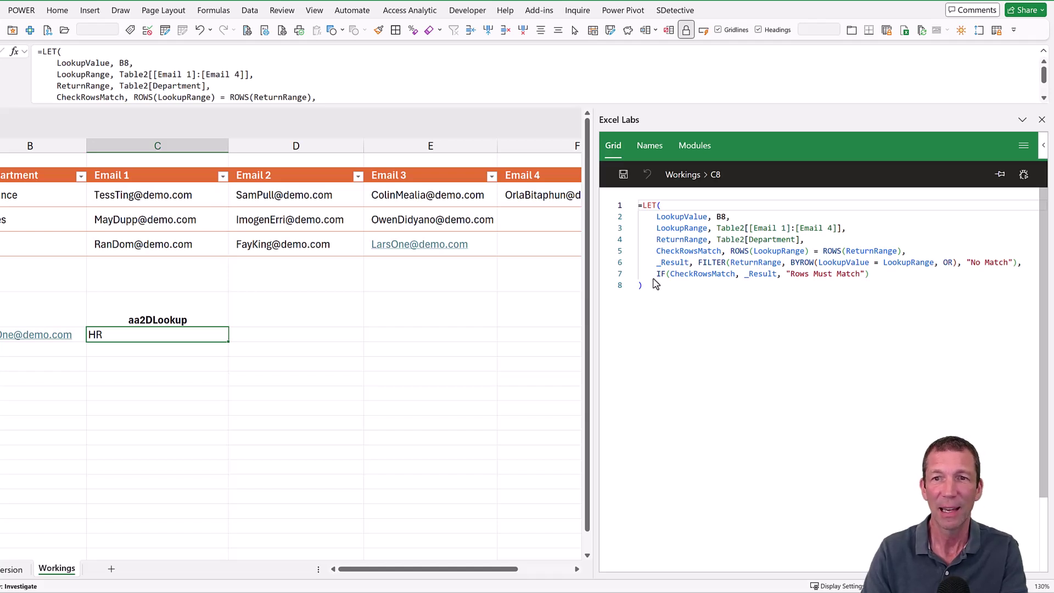
pyautogui.moveTo(657, 291); pyautogui.dragTo(641, 208)
pyautogui.hotkey('ctrl', 'c')
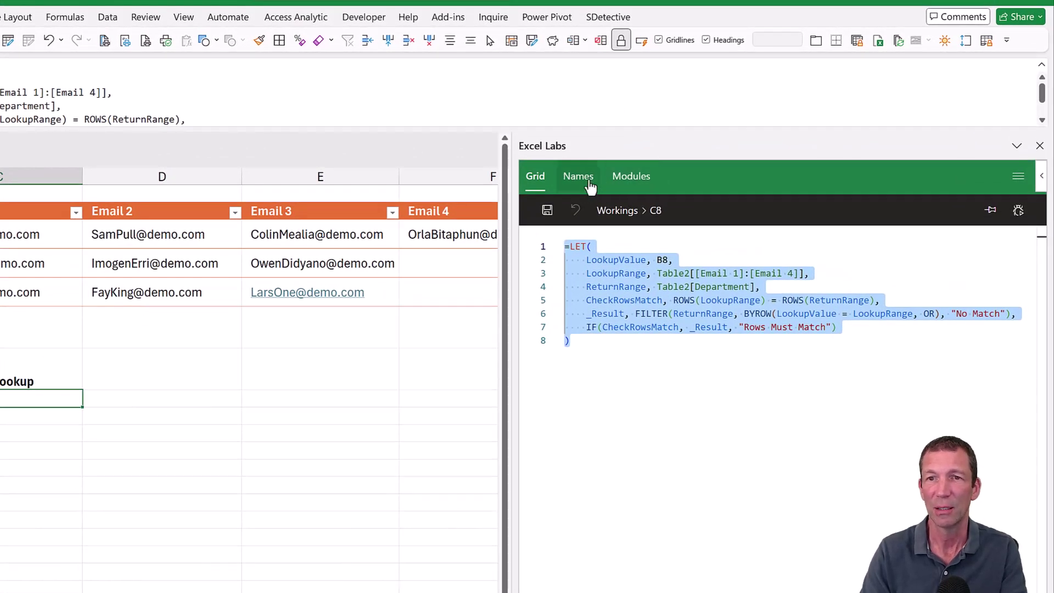
# - Start a new named function aa2D in Excel Labs, described as "2D Lookup", with the copied LET formula as its definition
pyautogui.click(578, 182)
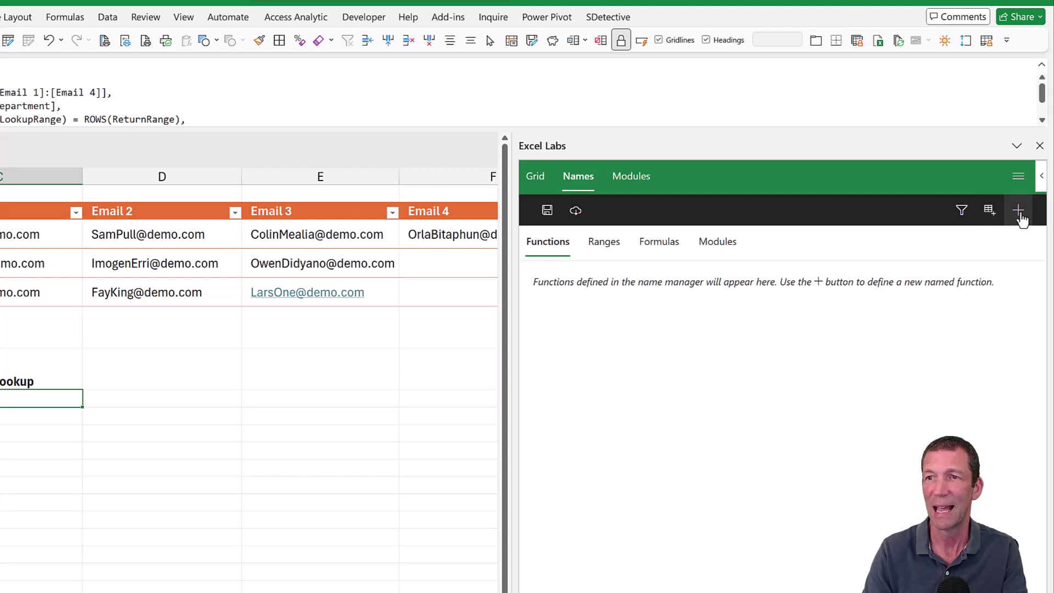
pyautogui.click(1018, 210)
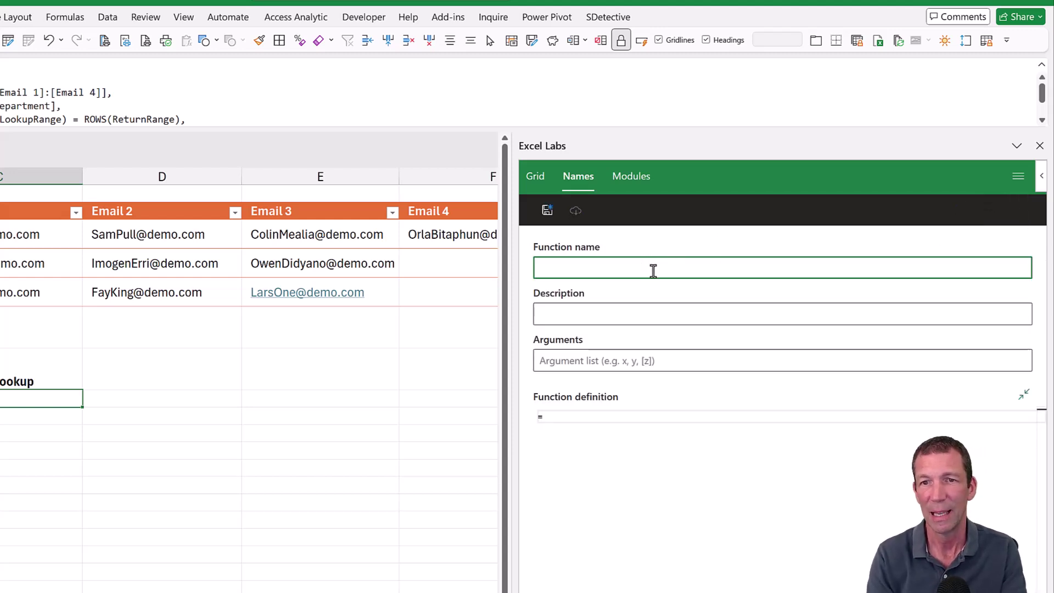
pyautogui.write('aa2D')
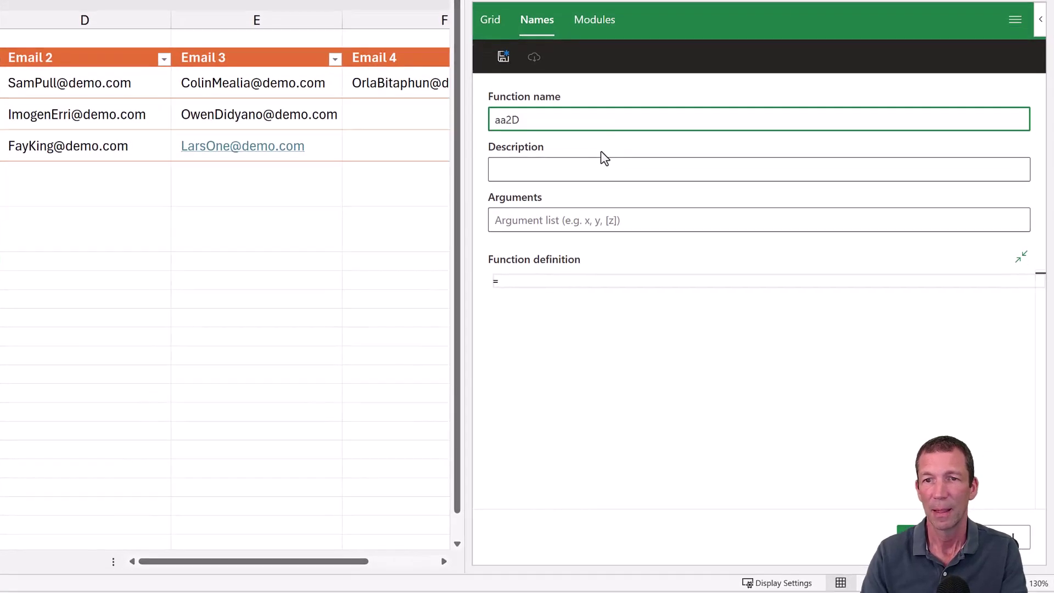
pyautogui.click(583, 169)
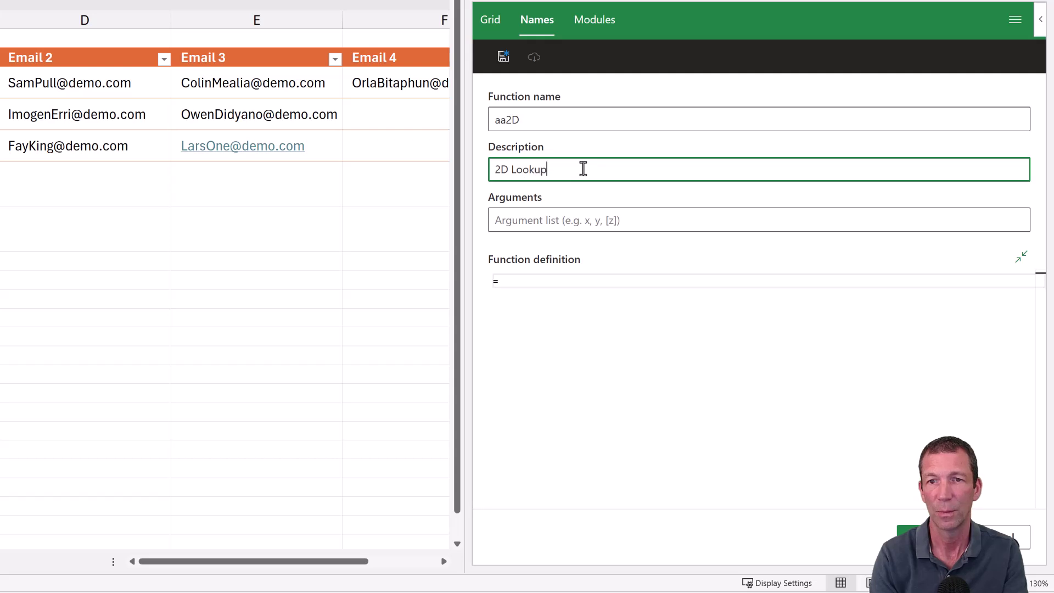
pyautogui.click(500, 282)
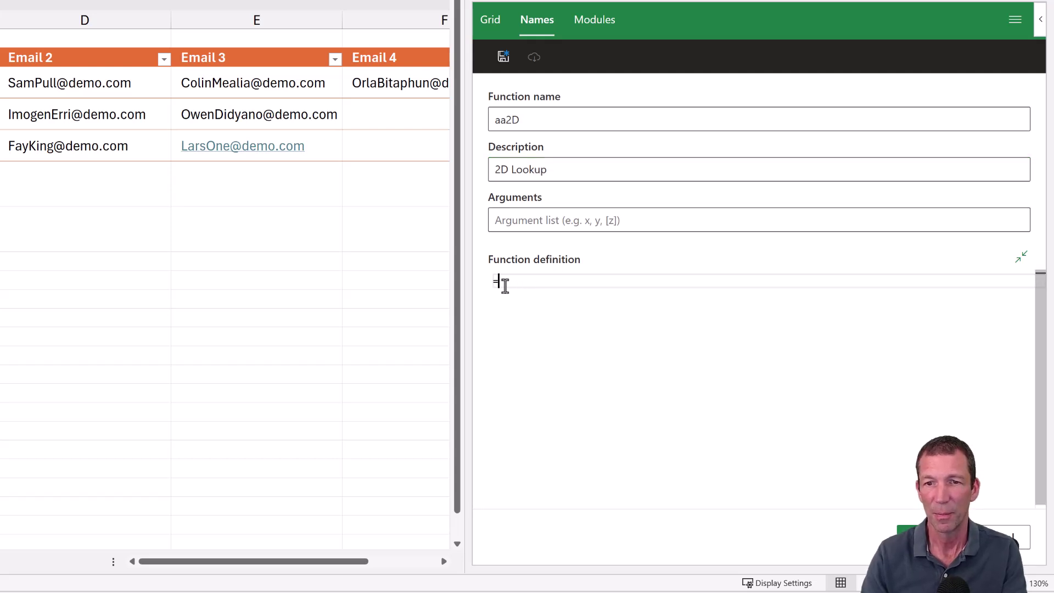
pyautogui.hotkey('ctrl', 'v')
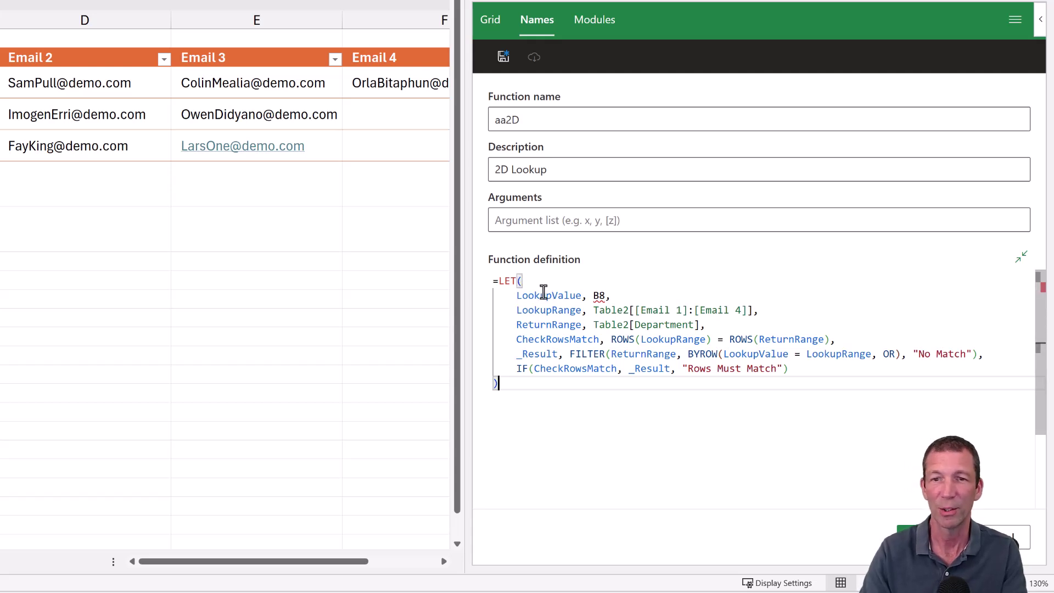
# - Add LookupValue, LookupRange and ReturnRange as the aa2D function's arguments, copying each name from the definition
pyautogui.doubleClick(544, 295)
pyautogui.hotkey('ctrl', 'c')
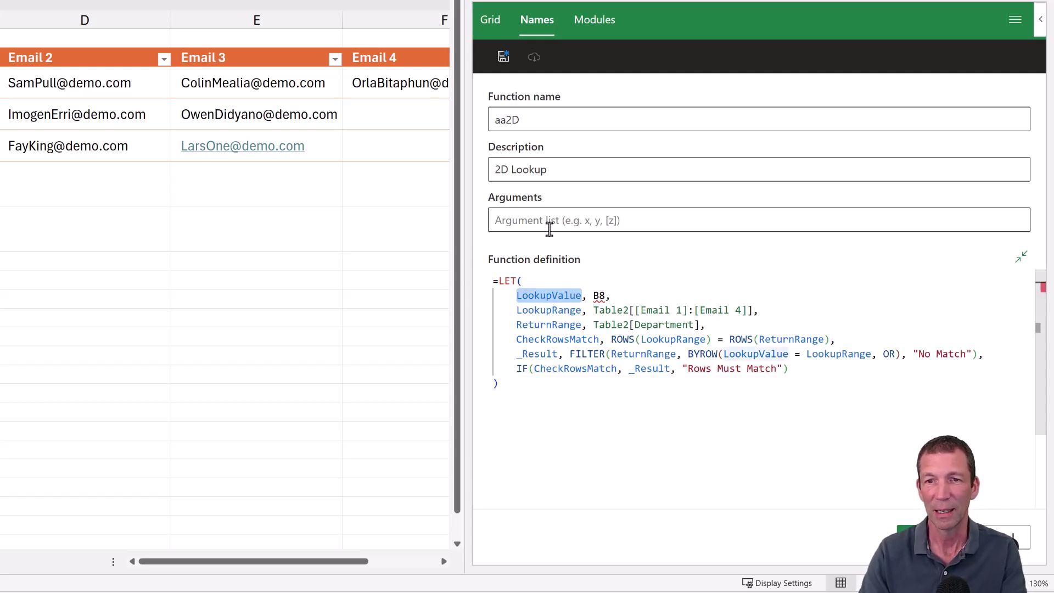
pyautogui.click(556, 220)
pyautogui.hotkey('ctrl', 'v')
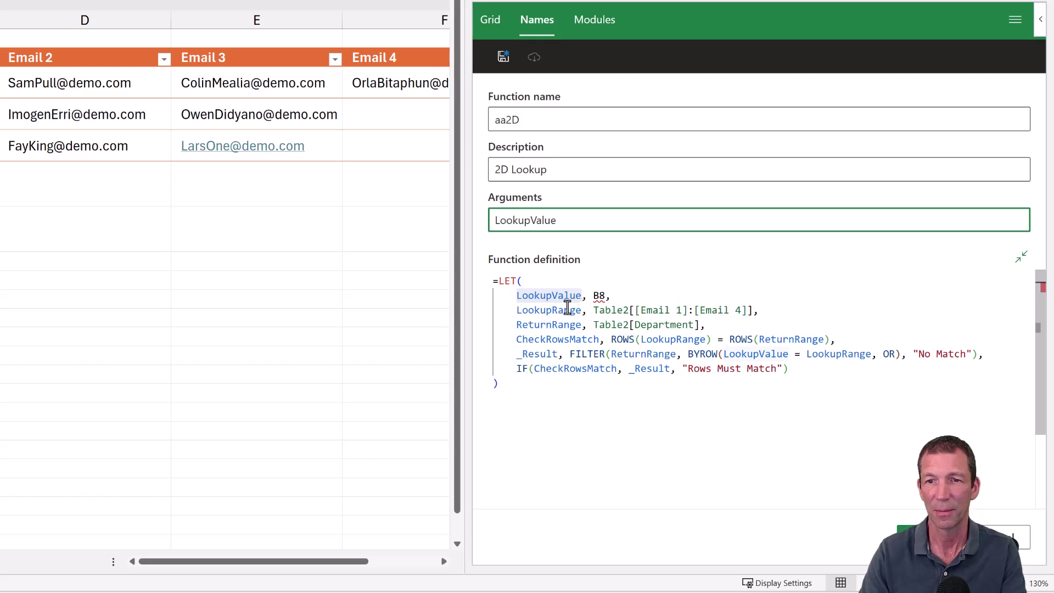
pyautogui.click(549, 310)
pyautogui.doubleClick(565, 311)
pyautogui.hotkey('ctrl', 'c')
pyautogui.click(614, 221)
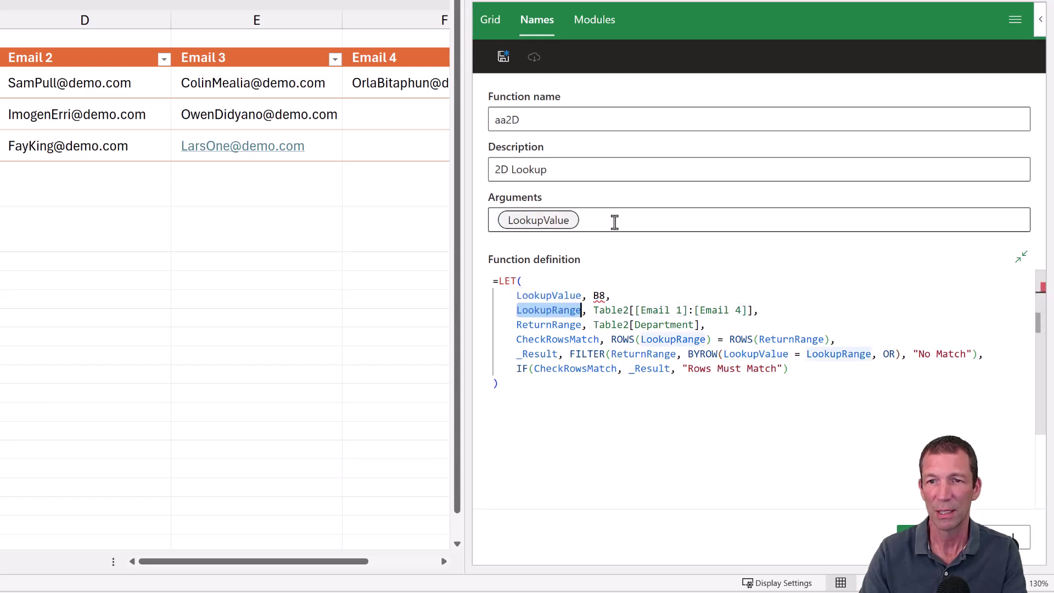
pyautogui.hotkey('ctrl', 'v')
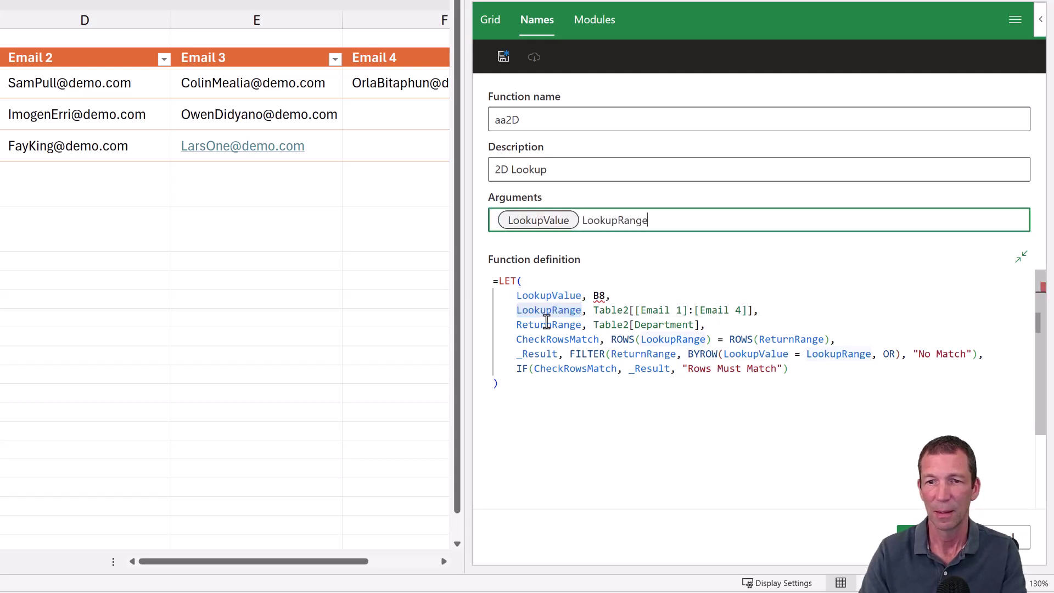
pyautogui.doubleClick(546, 324)
pyautogui.hotkey('ctrl', 'c')
pyautogui.click(701, 217)
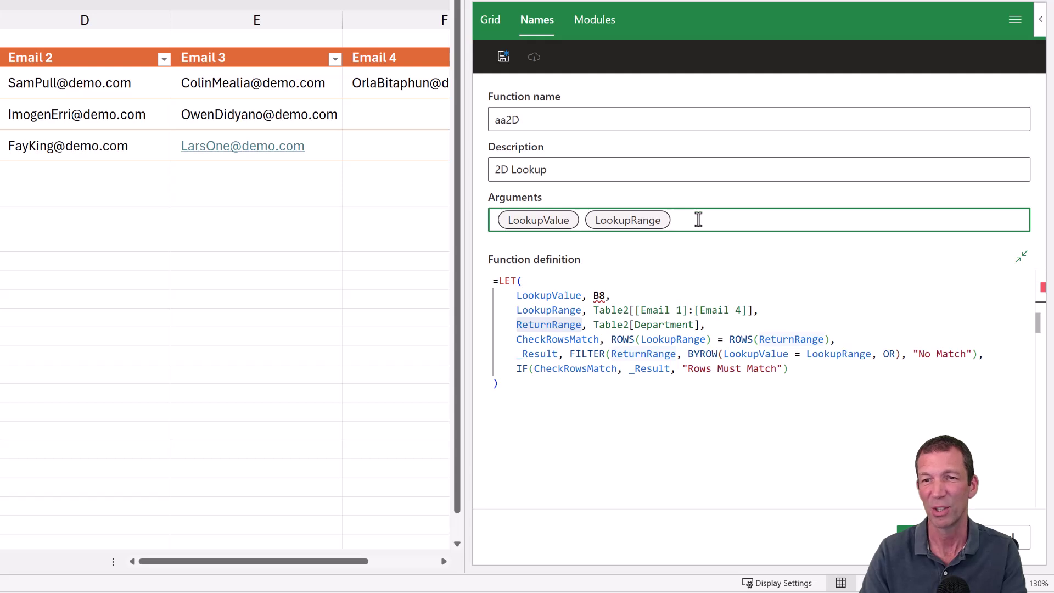
pyautogui.hotkey('ctrl', 'v')
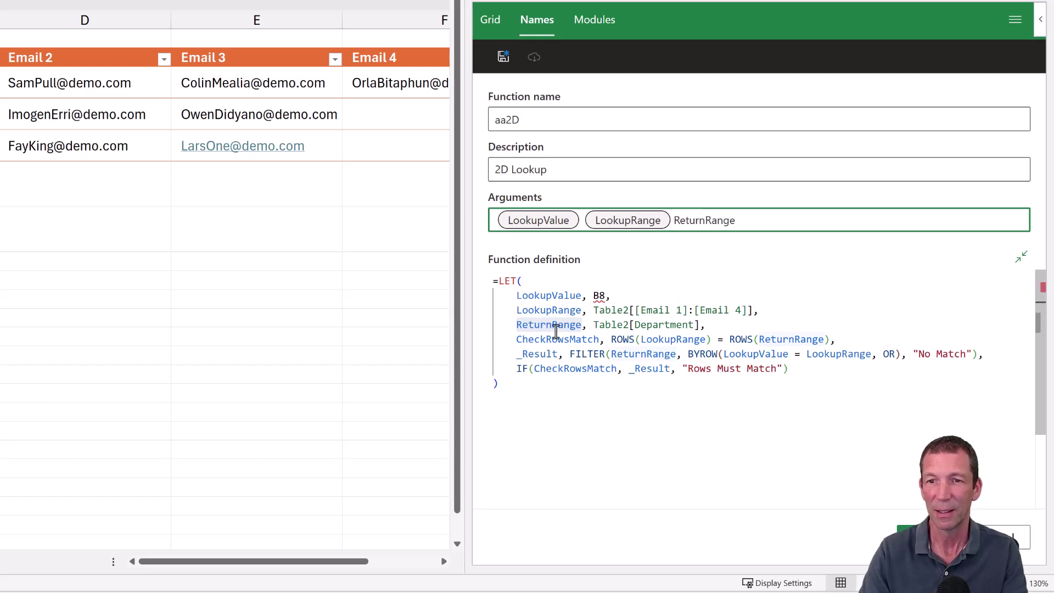
# - Remove the LookupValue, LookupRange and ReturnRange lines from the LET definition and add the aa2D function
pyautogui.click(548, 324)
pyautogui.moveTo(706, 325); pyautogui.dragTo(520, 301)
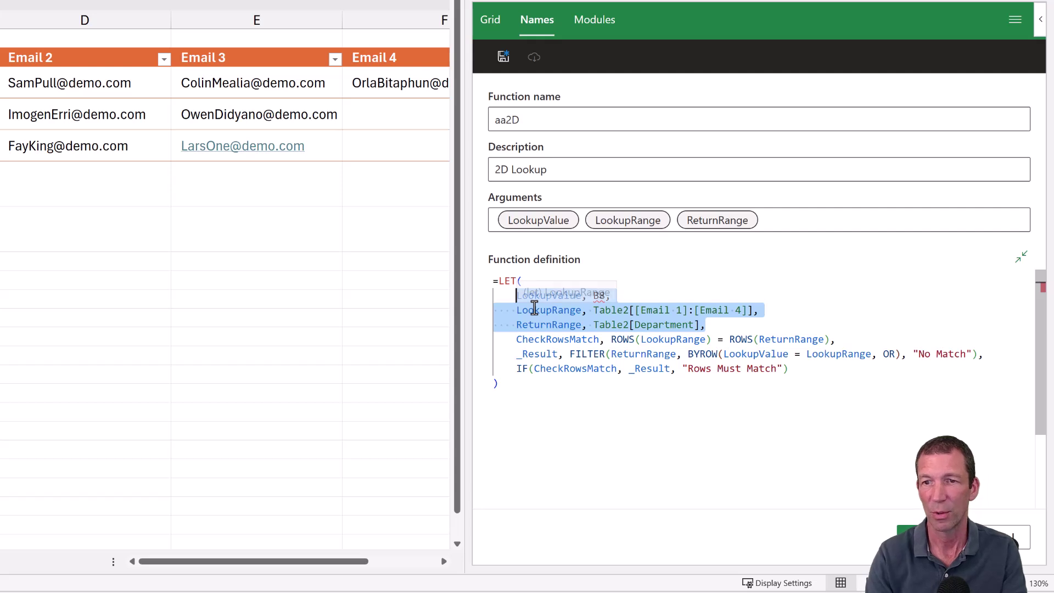
pyautogui.press('Delete')
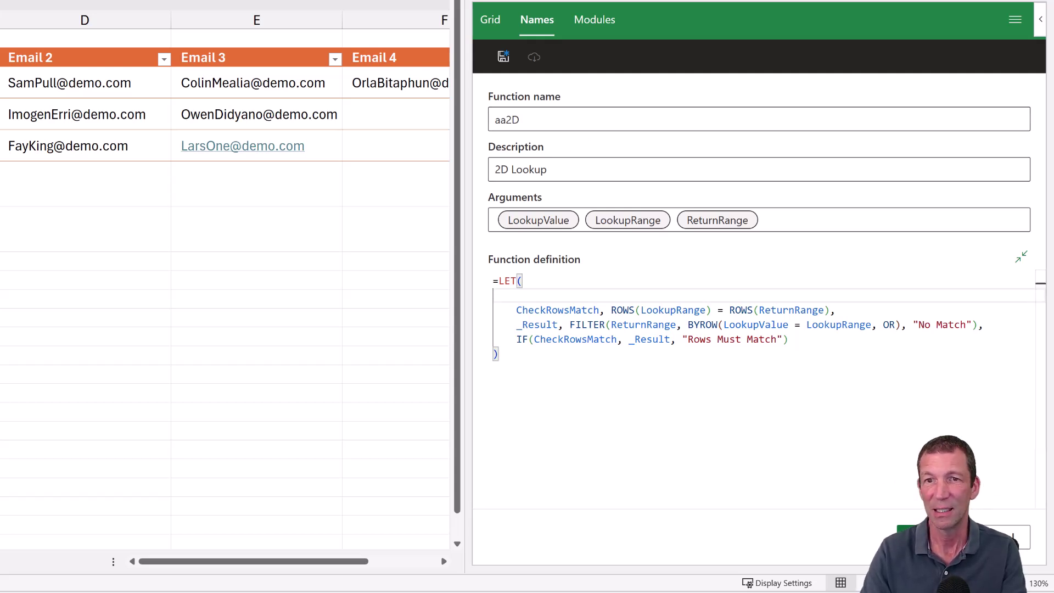
pyautogui.click(930, 537)
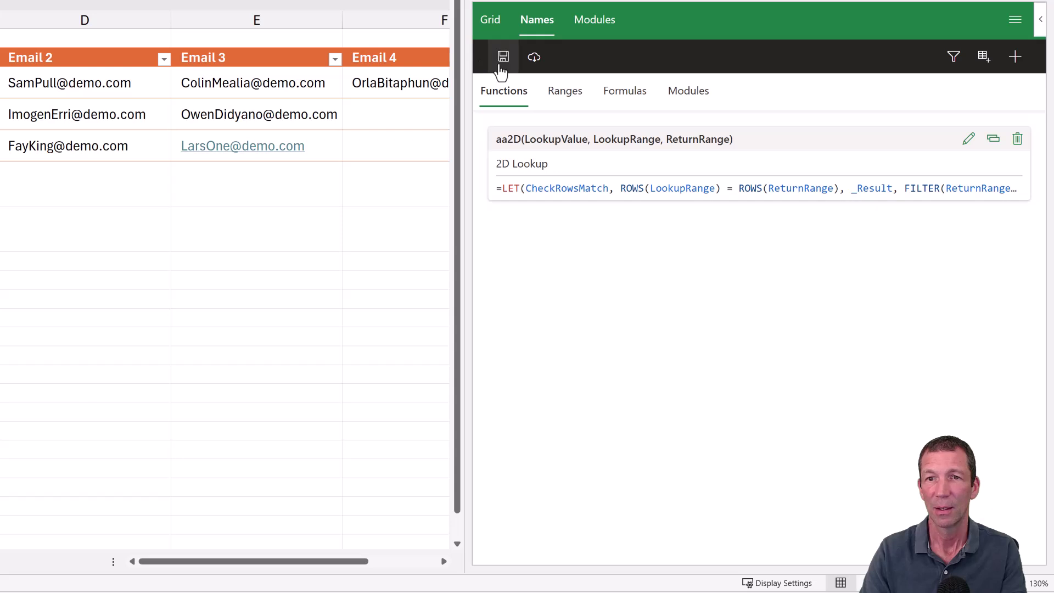
# - Start an aa2D formula in D9 to check the function's description and argument list, and cancel the entry
pyautogui.click(91, 258)
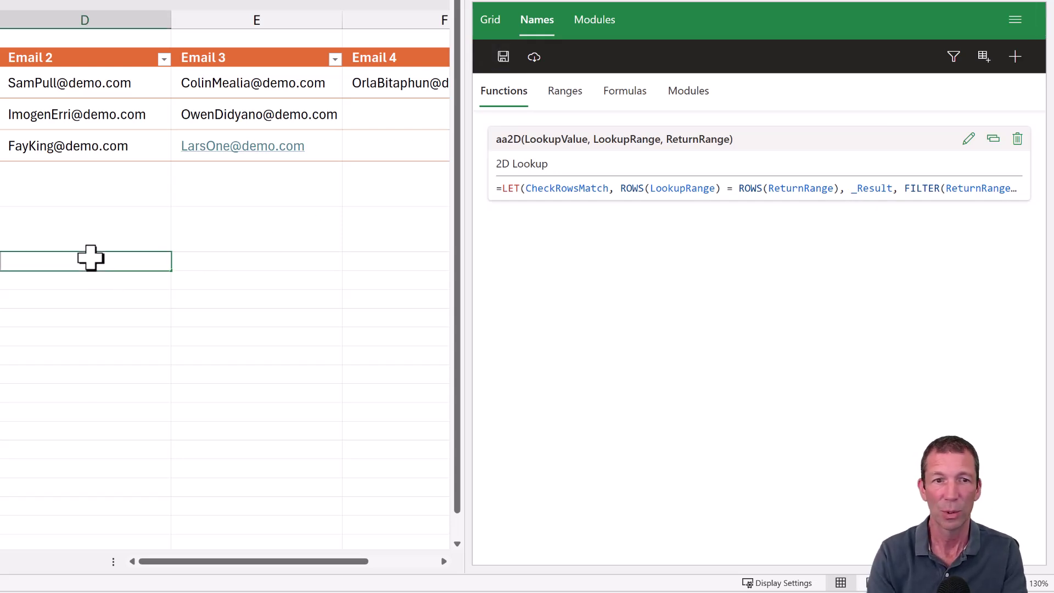
pyautogui.write('=aa2')
pyautogui.press('Down')
pyautogui.press('Up')
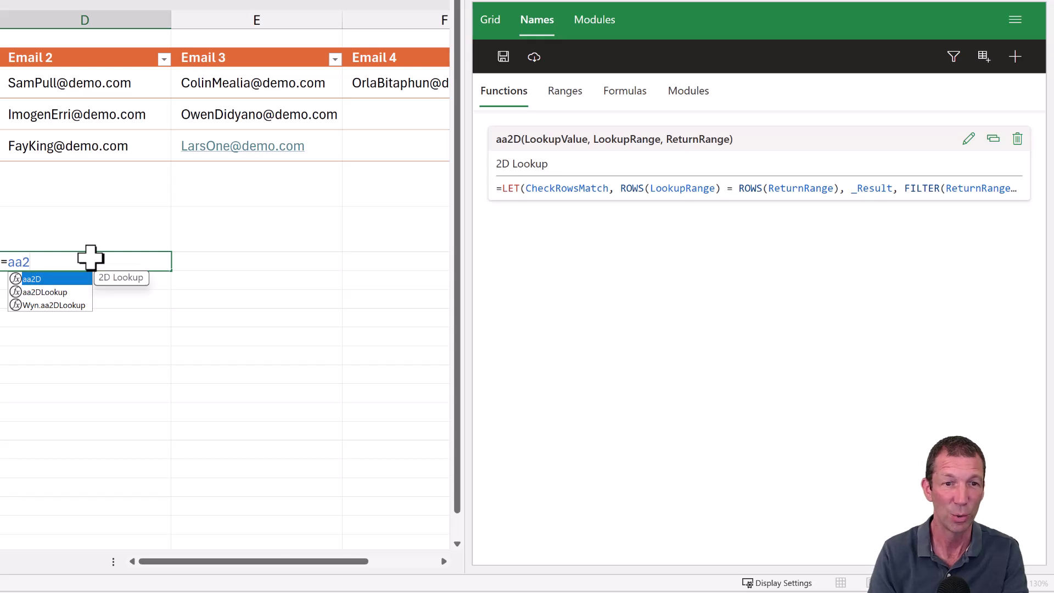
pyautogui.press('Tab')
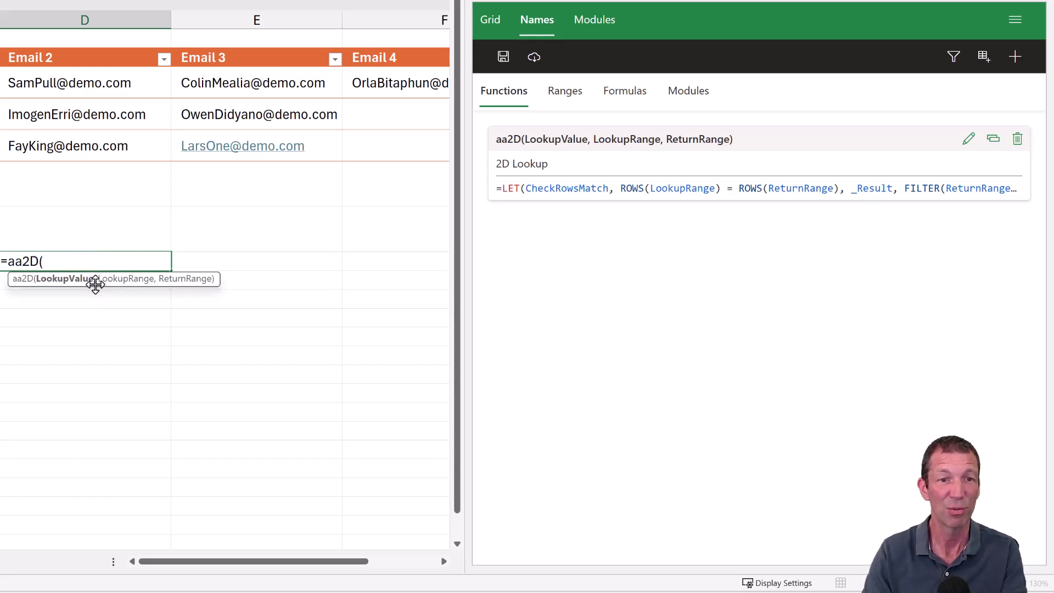
pyautogui.press('Escape')
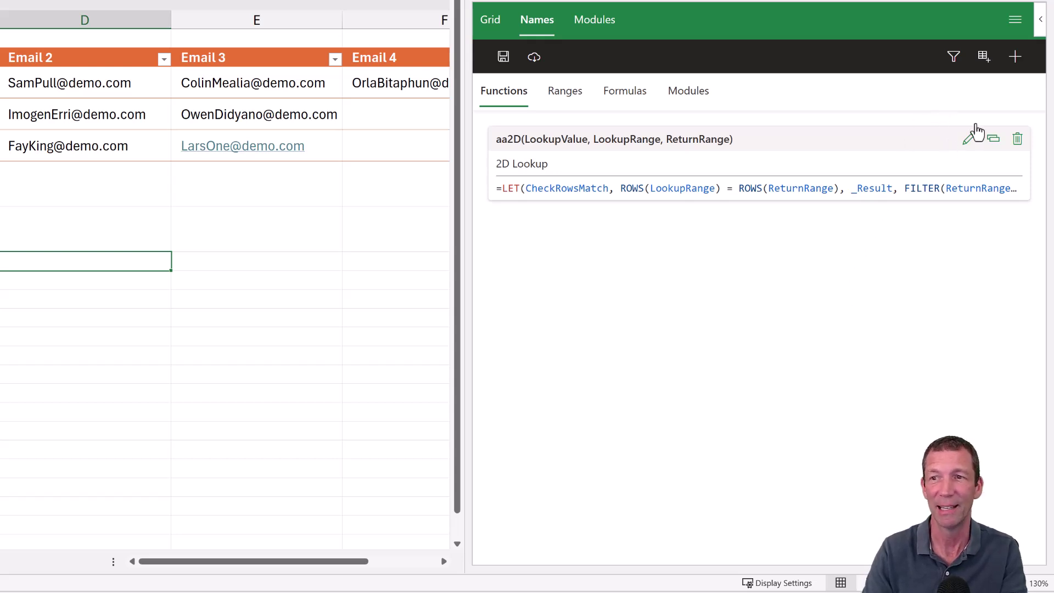
# - Review the aa2D function's saved definition and the LAMBDA code in the workbook module
pyautogui.click(971, 142)
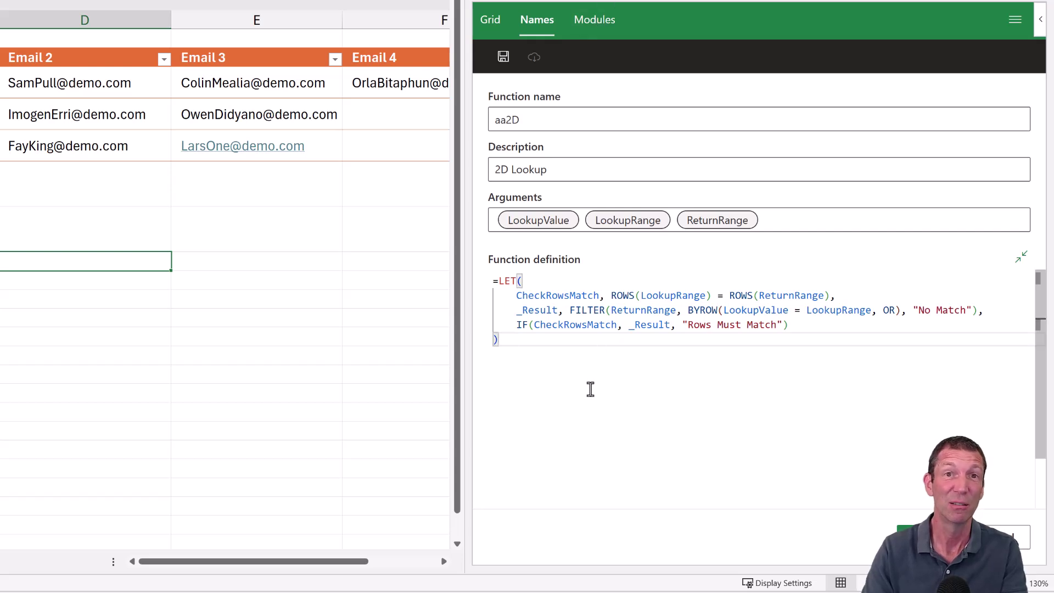
pyautogui.moveTo(582, 370); pyautogui.dragTo(494, 266)
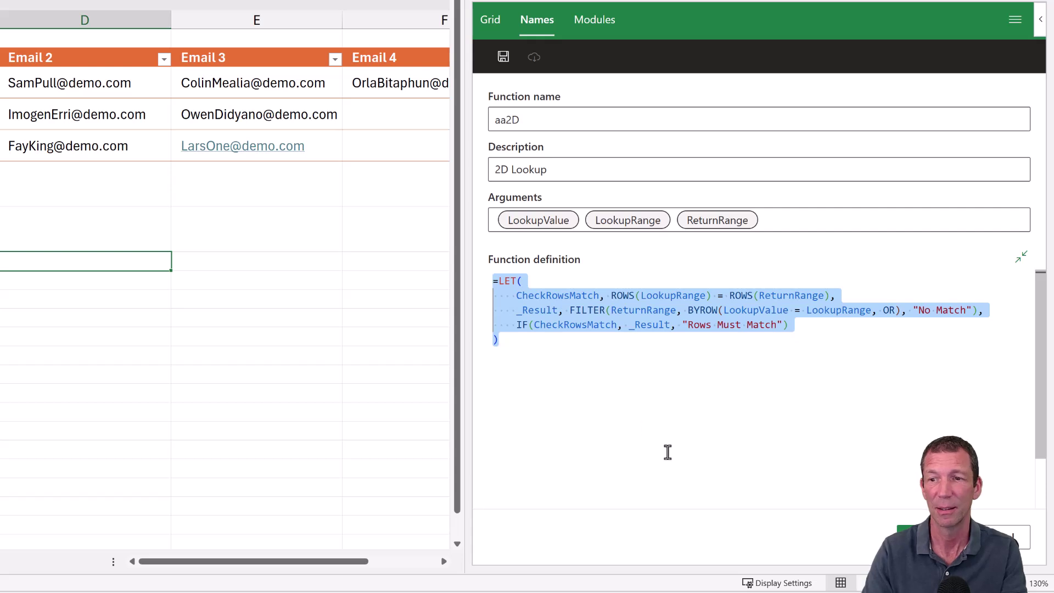
pyautogui.click(673, 446)
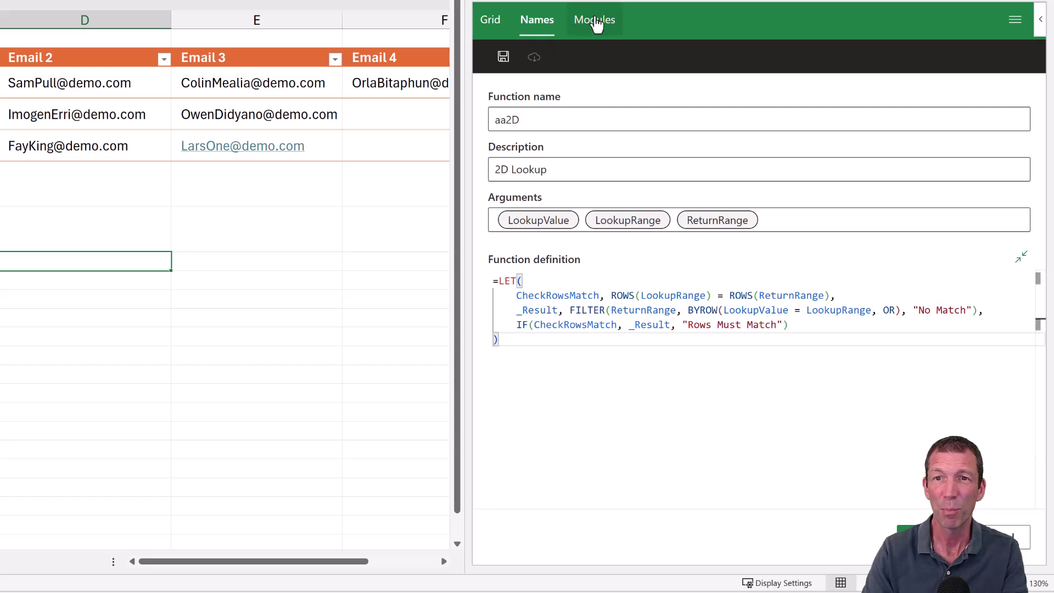
pyautogui.click(597, 23)
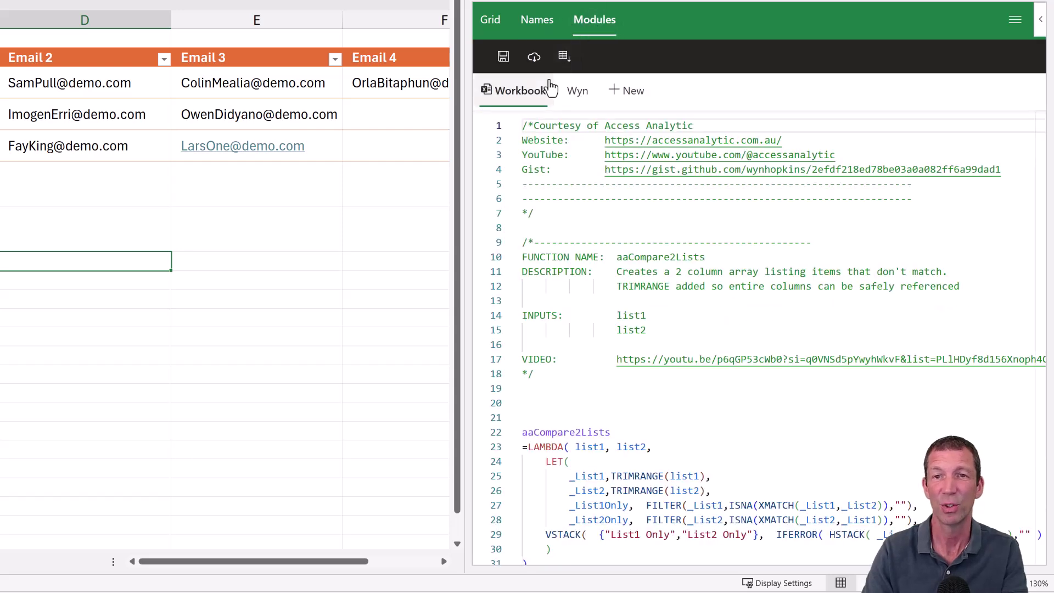
pyautogui.scroll(-8, 565, 185)
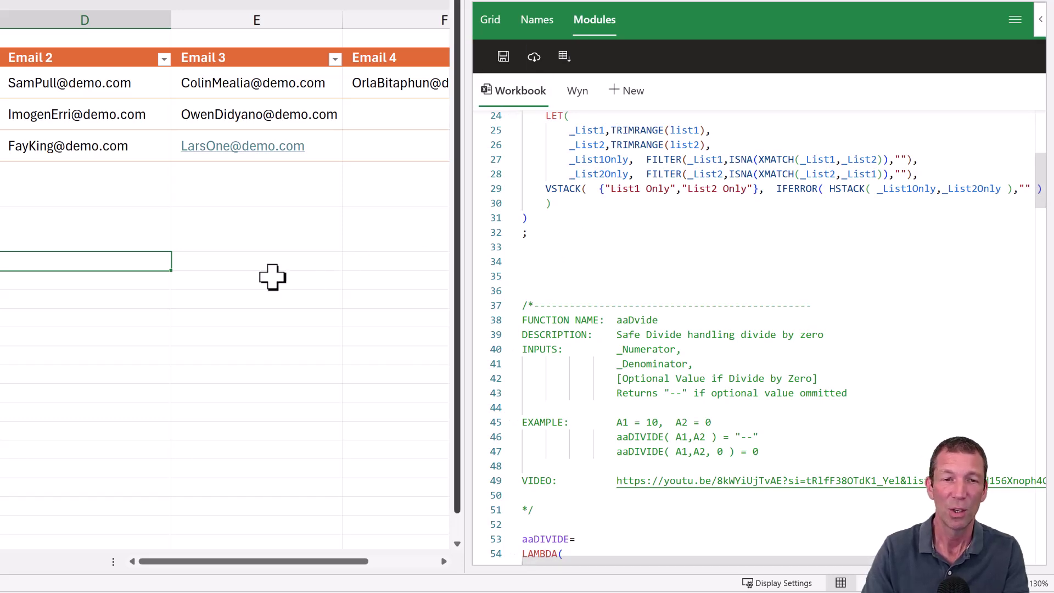
# - Enter "gist" in D9 to insert the AccessAnalayticLambdas gist link, and open the link in the browser
pyautogui.click(47, 284)
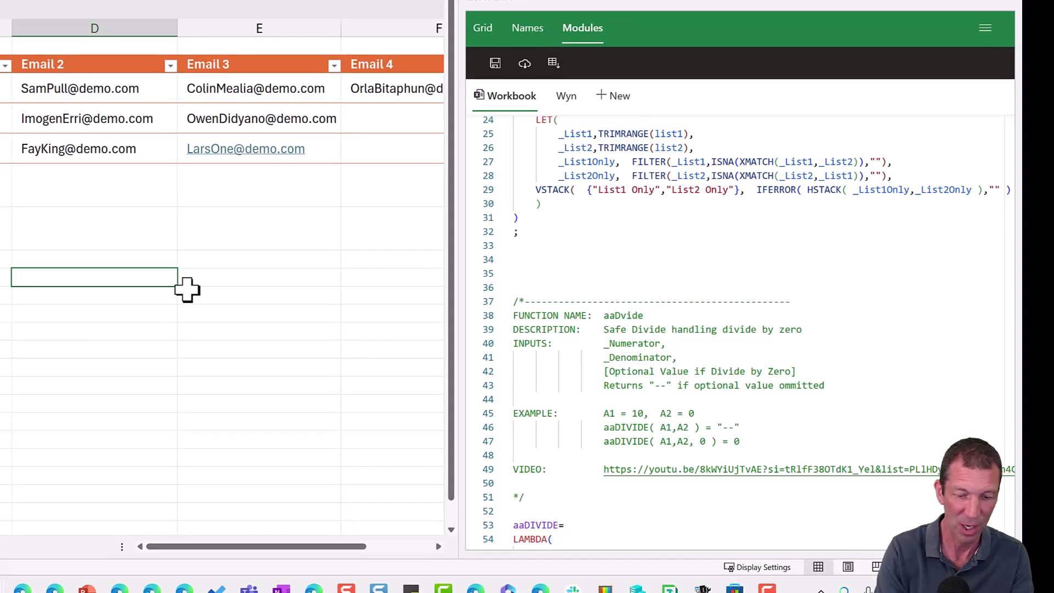
pyautogui.write('gist')
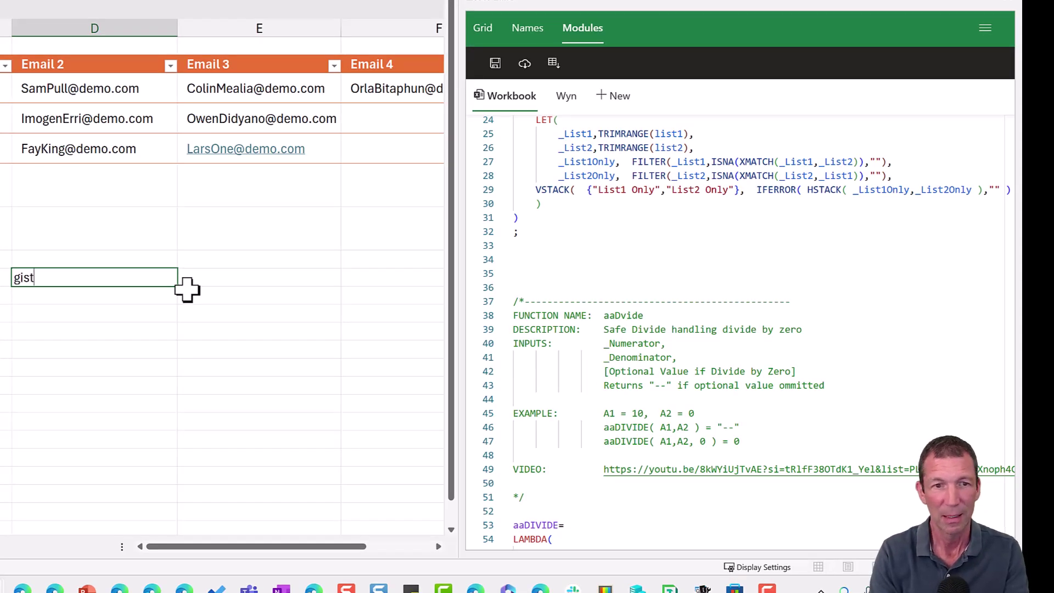
pyautogui.press('Return')
pyautogui.press('Up')
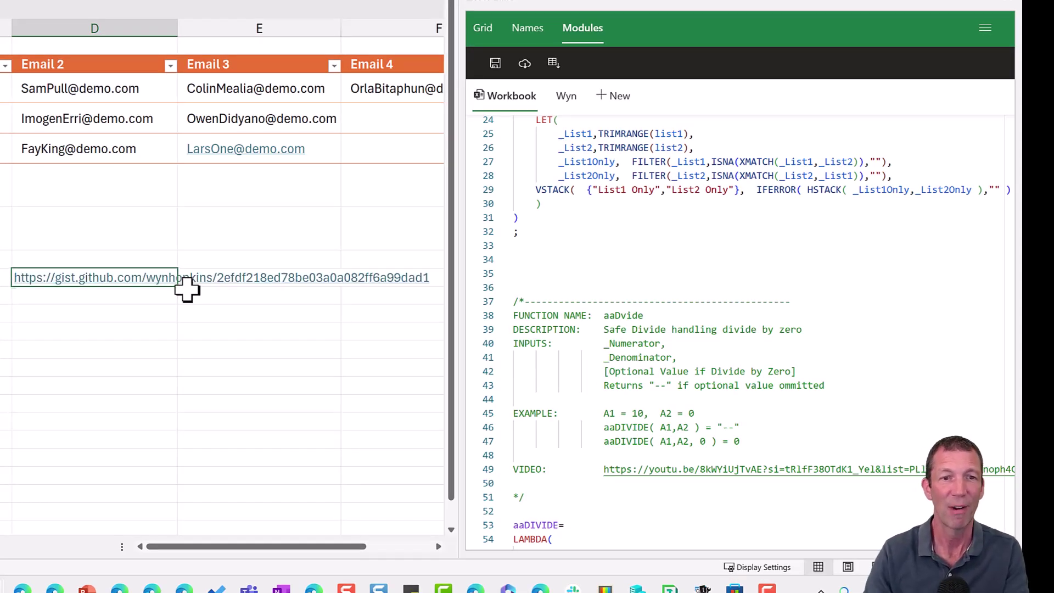
pyautogui.click(60, 287)
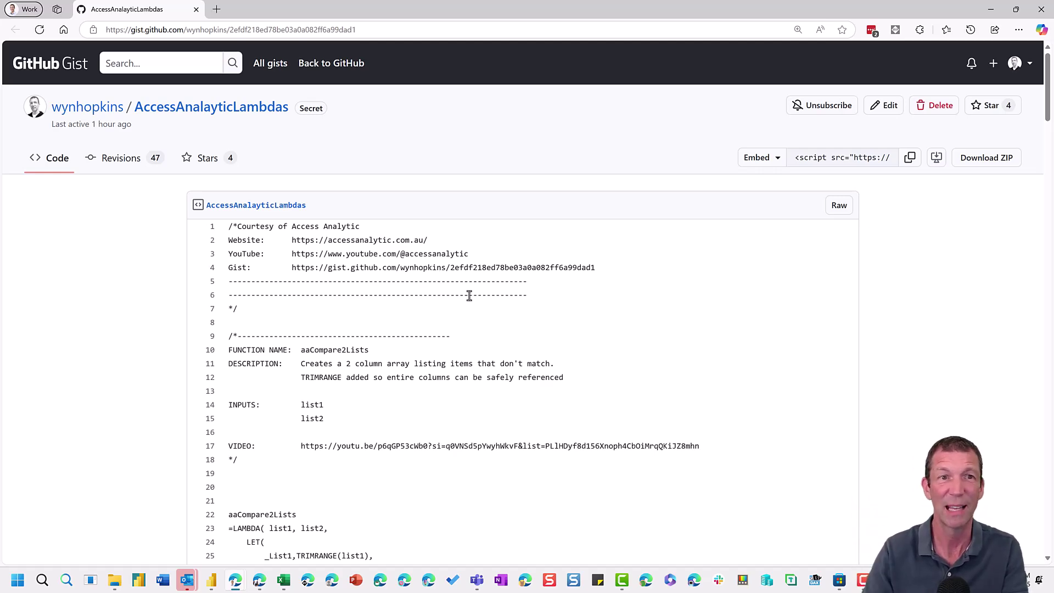
# - Look through the LAMBDA functions in the AccessAnalayticLambdas gist and copy the page's URL
pyautogui.scroll(-6, 471, 301)
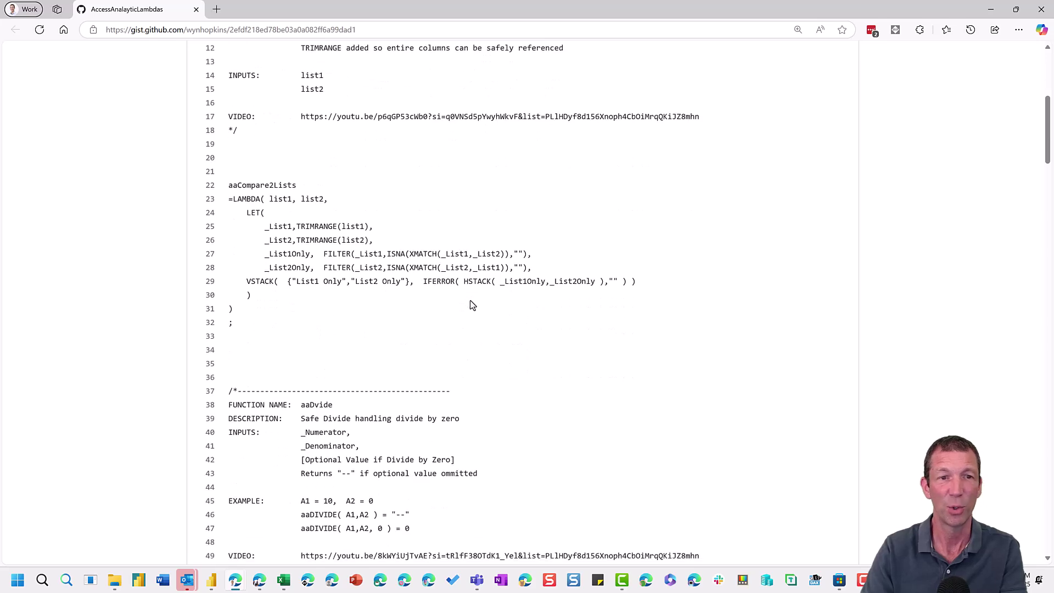
pyautogui.scroll(-4, 472, 305)
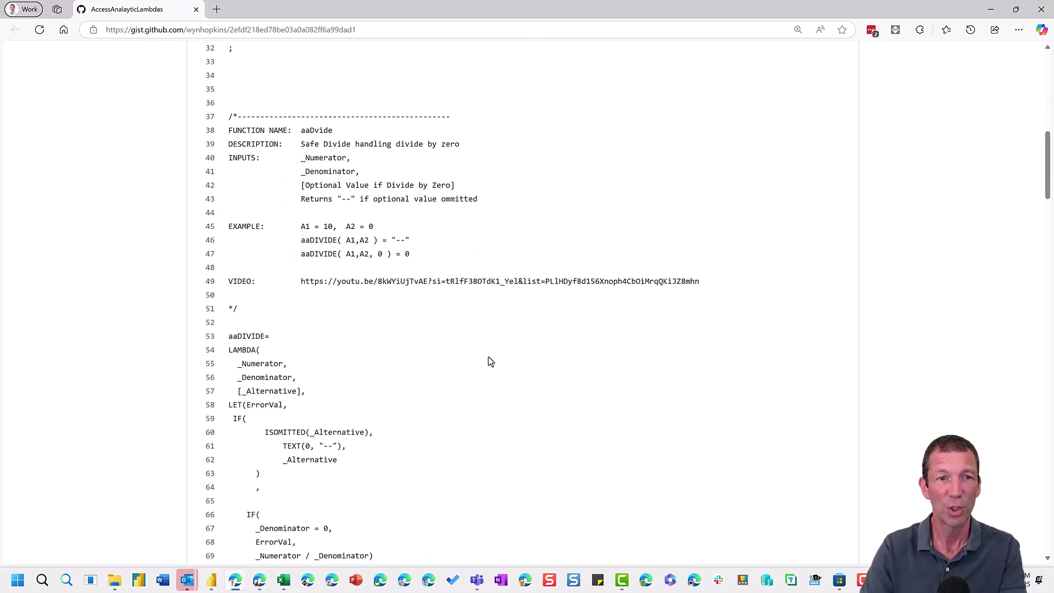
pyautogui.scroll(7, 489, 357)
pyautogui.click(405, 31)
pyautogui.hotkey('ctrl', 'c')
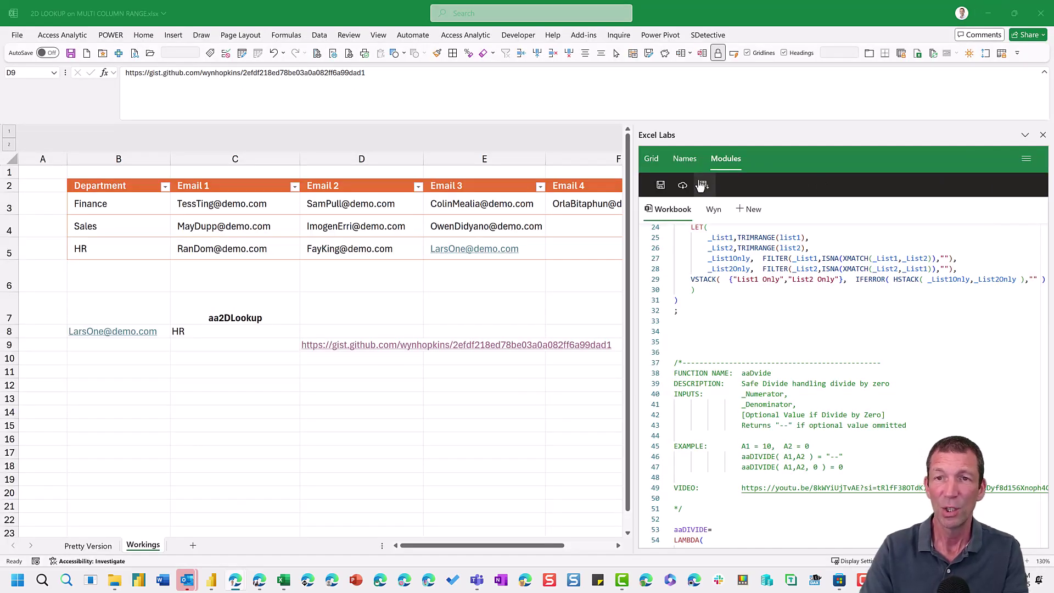
# - Switch to Excel, start an import into the workbook module with the copied GitHub Gist URL, and cancel it
pyautogui.click(719, 163)
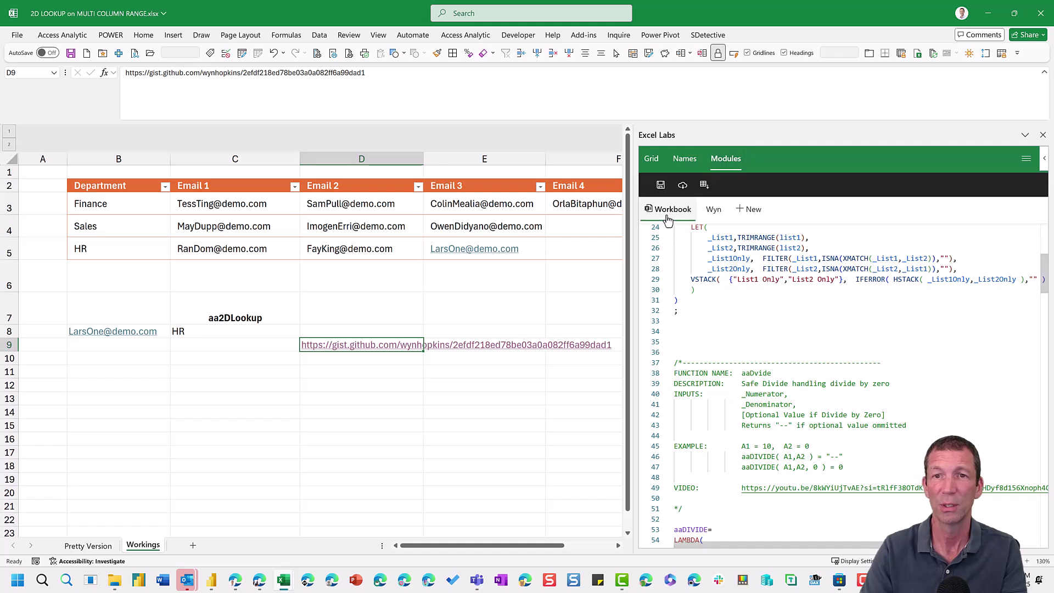
pyautogui.click(683, 187)
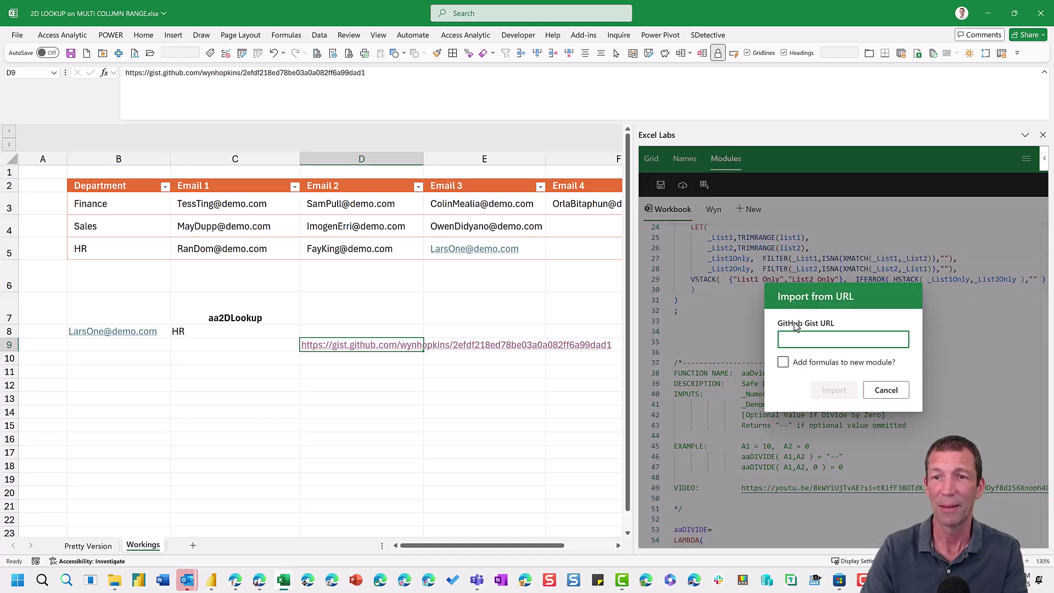
pyautogui.hotkey('ctrl', 'v')
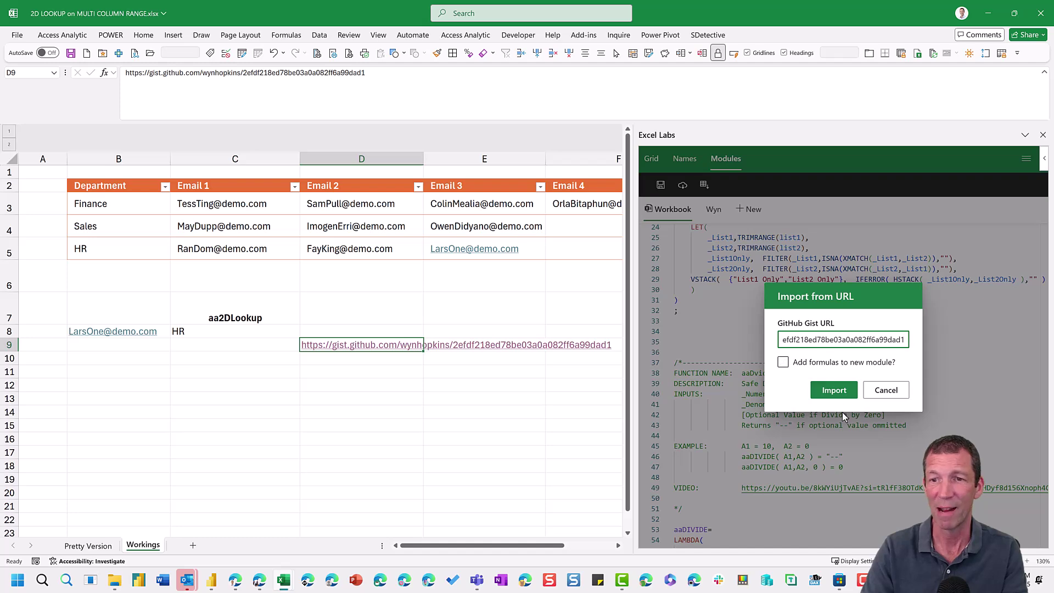
pyautogui.click(886, 391)
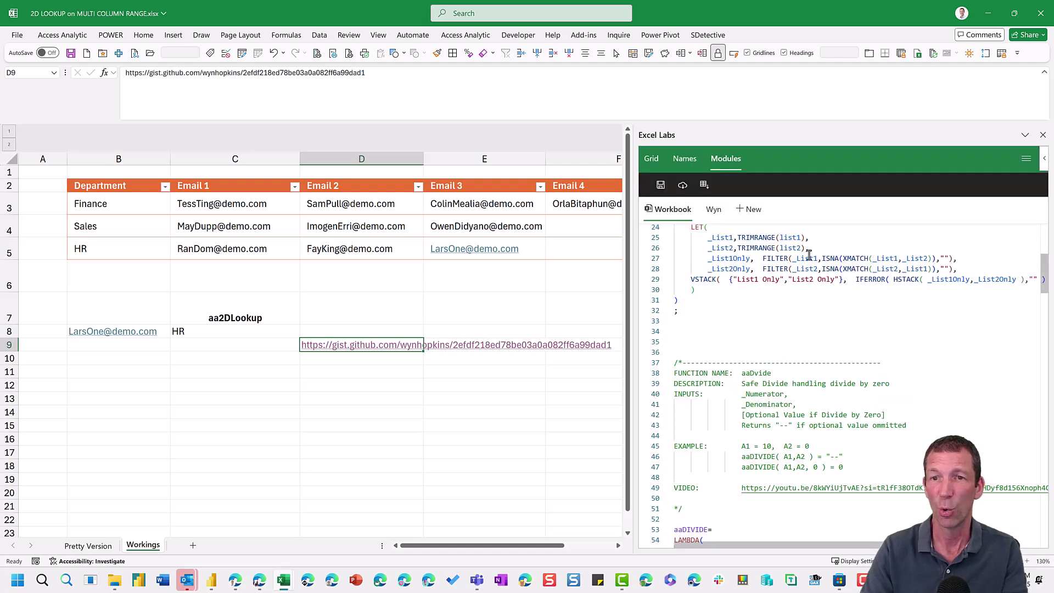
# - Look through the workbook module's functions down to the aa2DLookup LAMBDA definition
pyautogui.scroll(-8, 796, 330)
pyautogui.scroll(-15, 793, 344)
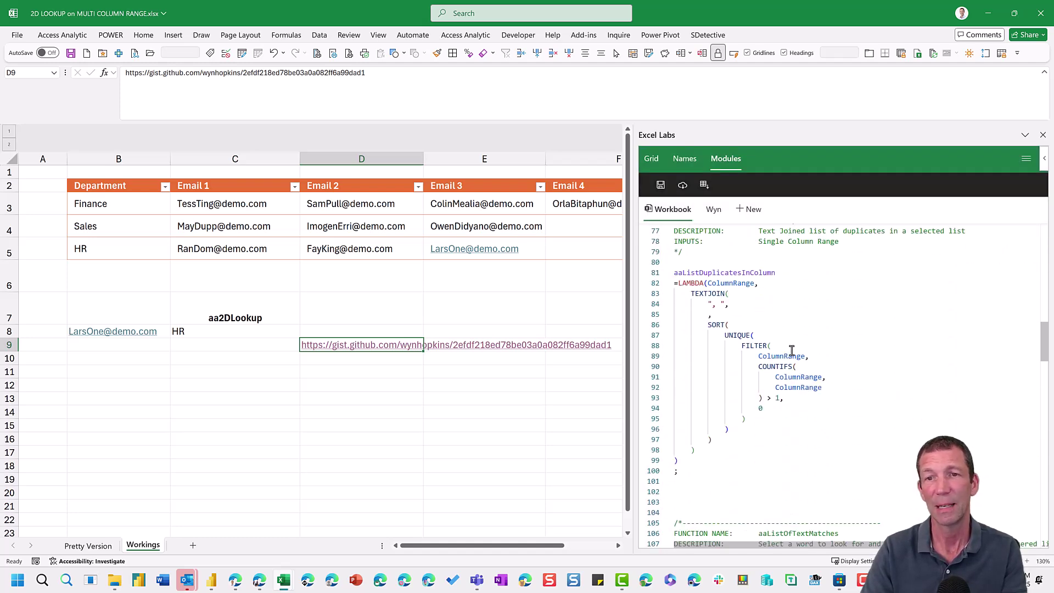
pyautogui.scroll(-20, 789, 360)
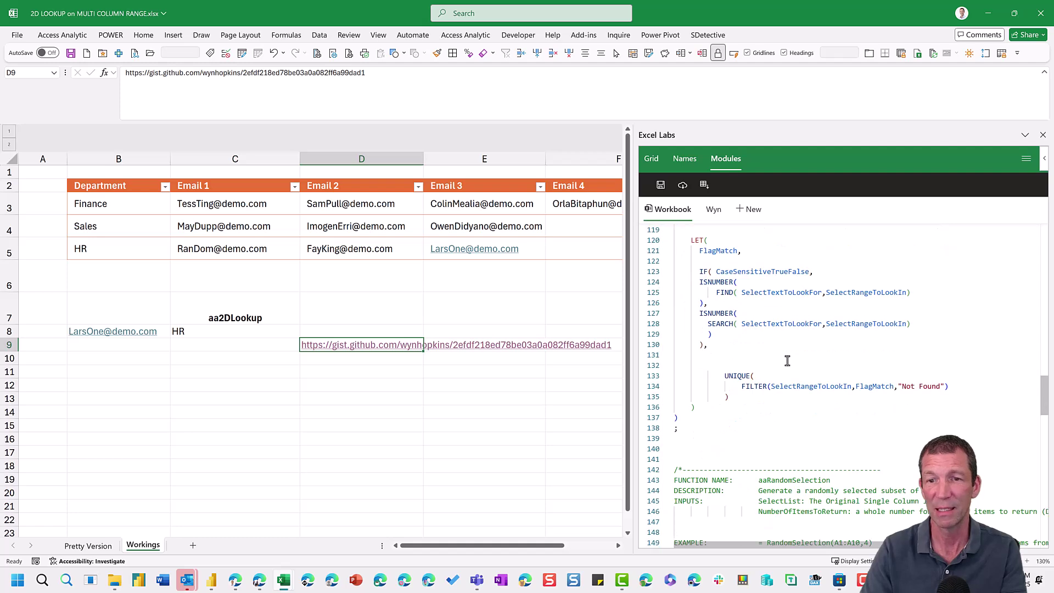
pyautogui.scroll(10, 782, 365)
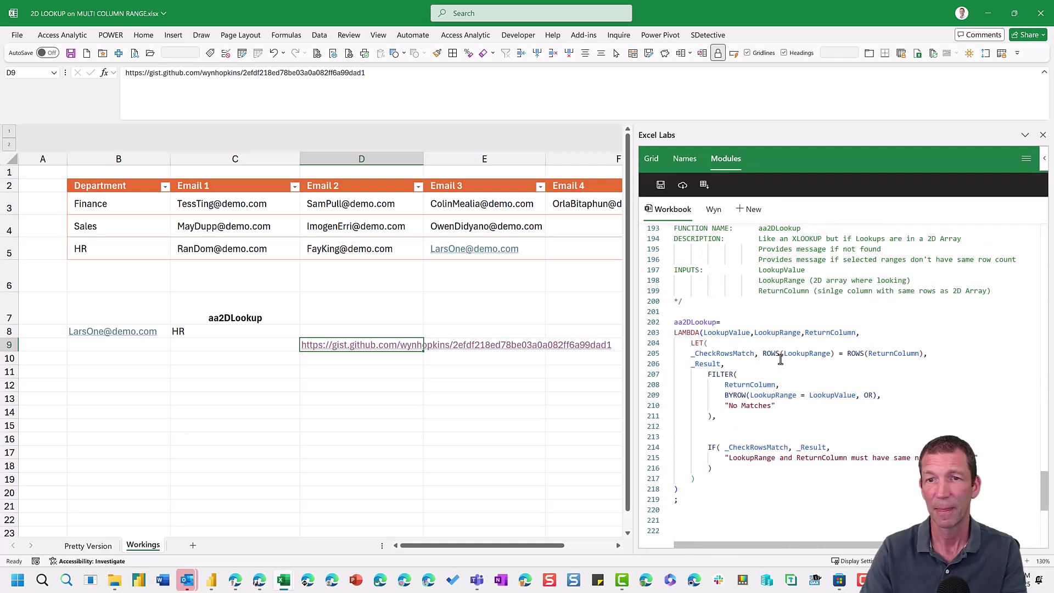
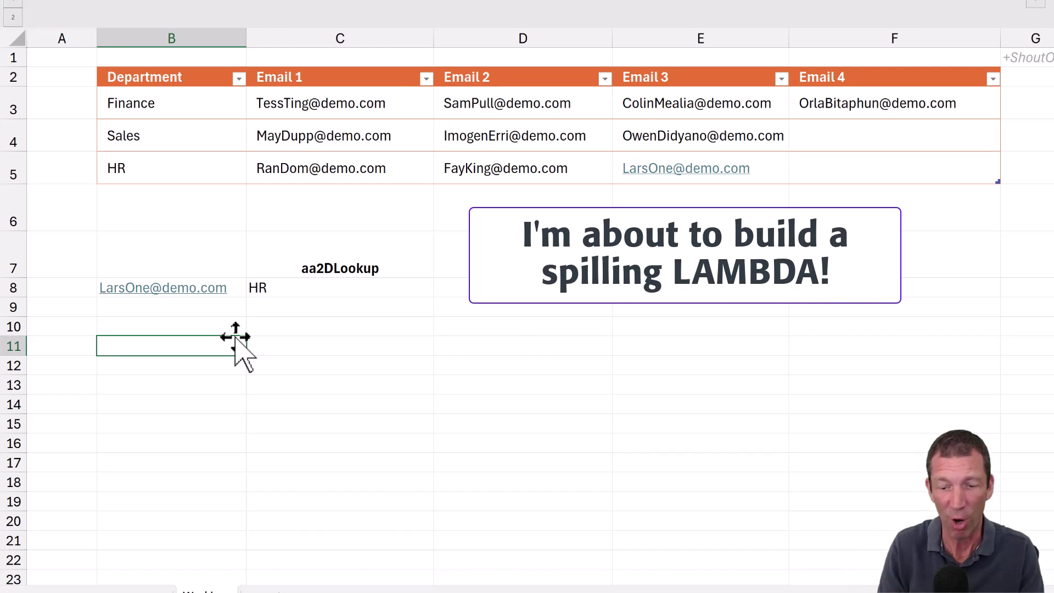
# - Enter a TOCOL formula in B11 that stacks the Email 1 to Email 4 columns of Table2 into one column
pyautogui.write('=to')
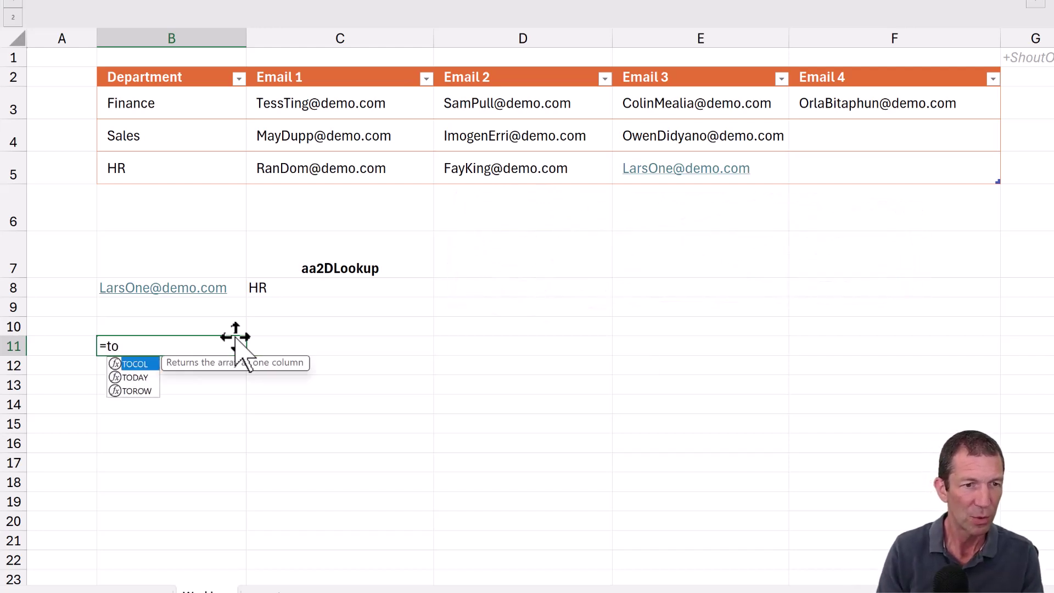
pyautogui.press('Tab')
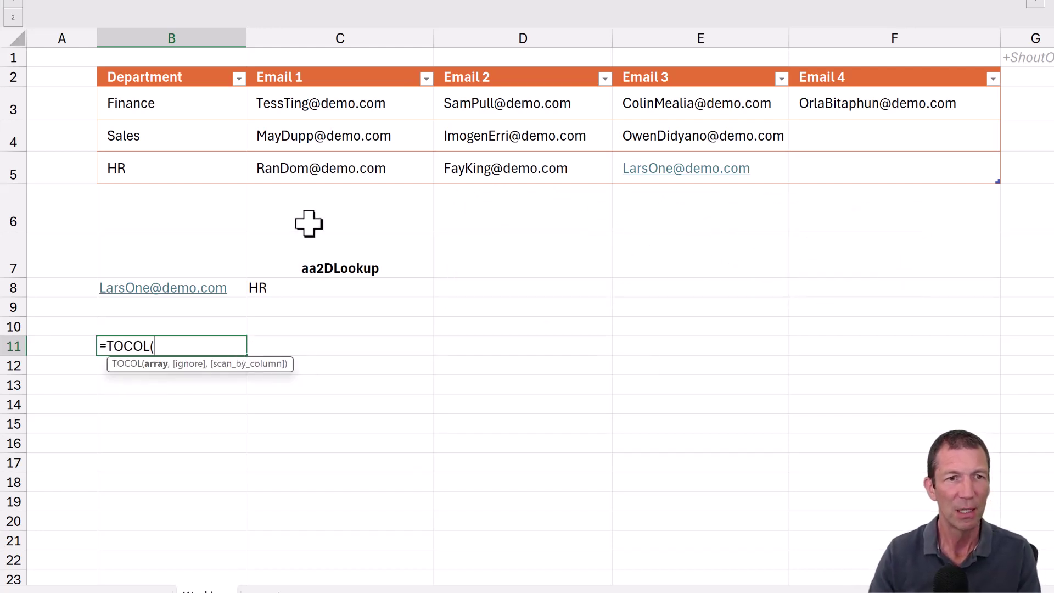
pyautogui.moveTo(364, 111); pyautogui.dragTo(842, 164)
pyautogui.press('Return')
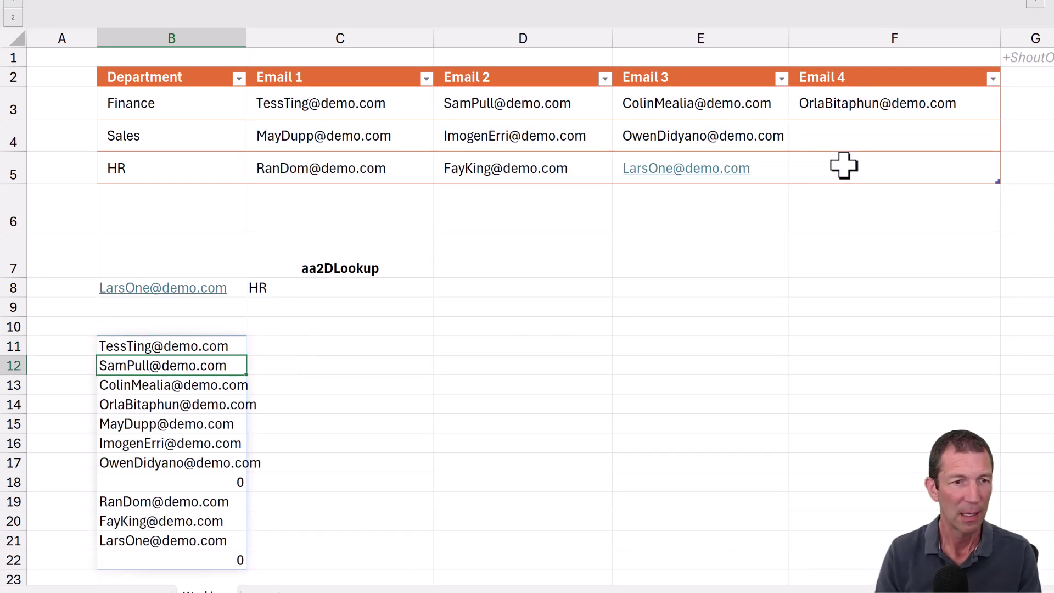
# - Add the ignore argument 1 to the TOCOL formula in B11 so that blanks are skipped
pyautogui.press('Up')
pyautogui.press('F2')
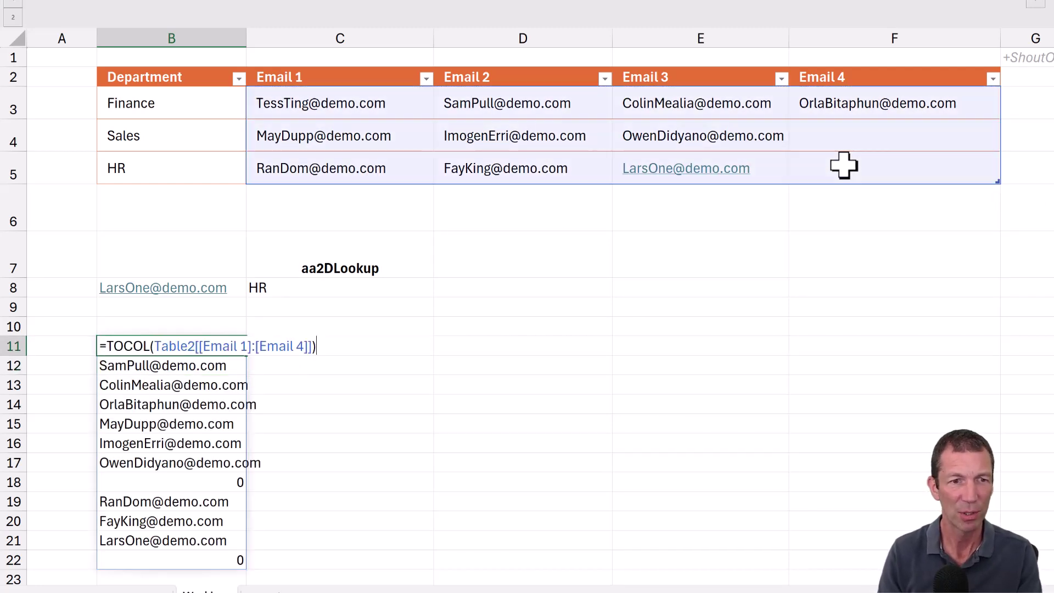
pyautogui.press('BackSpace')
pyautogui.write(',')
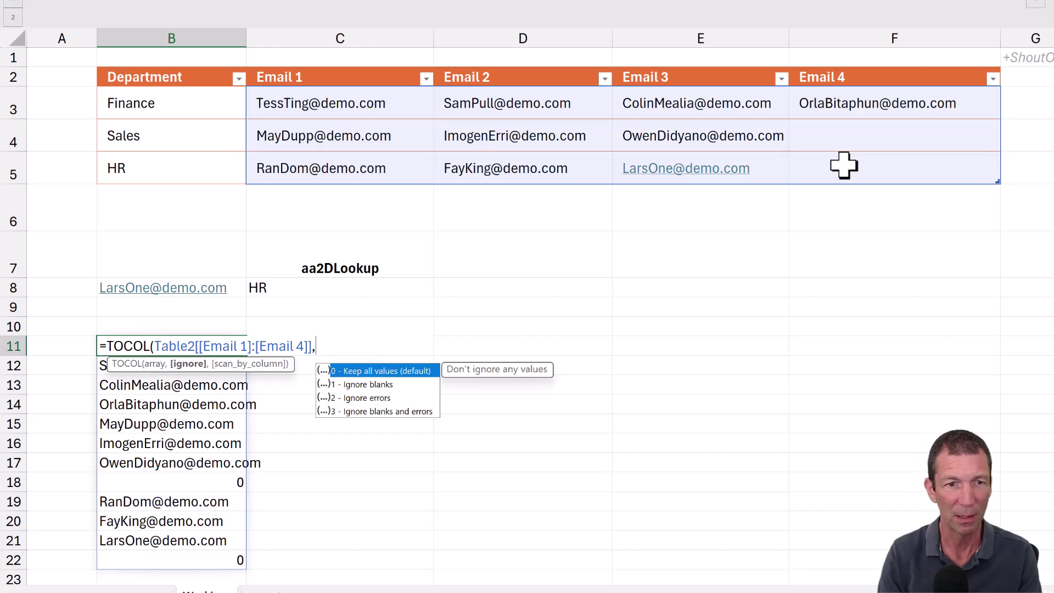
pyautogui.press('Down')
pyautogui.press('Escape')
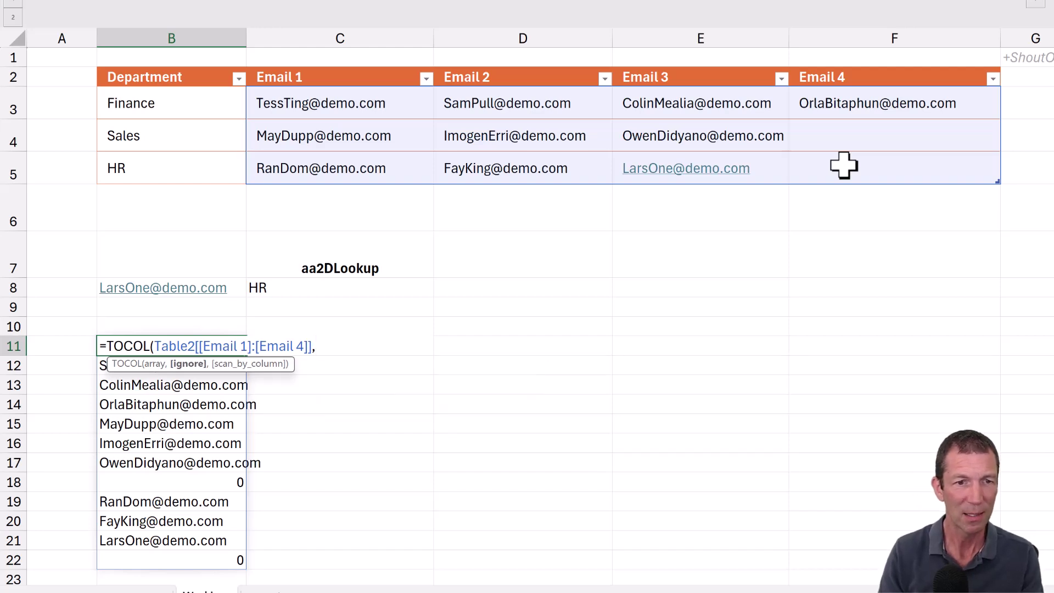
pyautogui.write('1)')
pyautogui.press('Return')
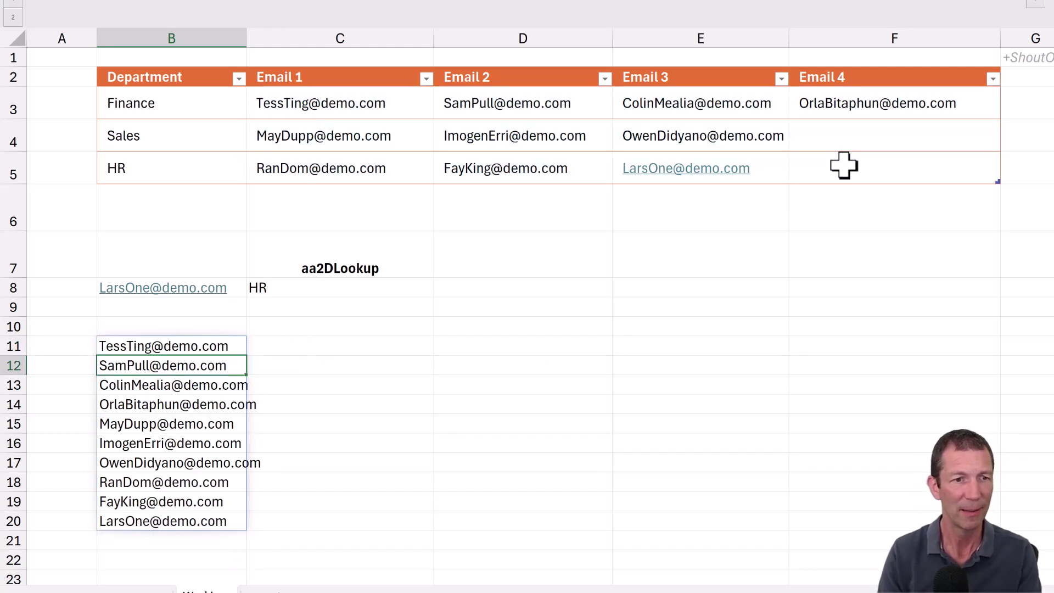
# - Start an aa2DLookup formula in C11 with the spilled email list B11# as the lookup value
pyautogui.press('Up')
pyautogui.press('Right')
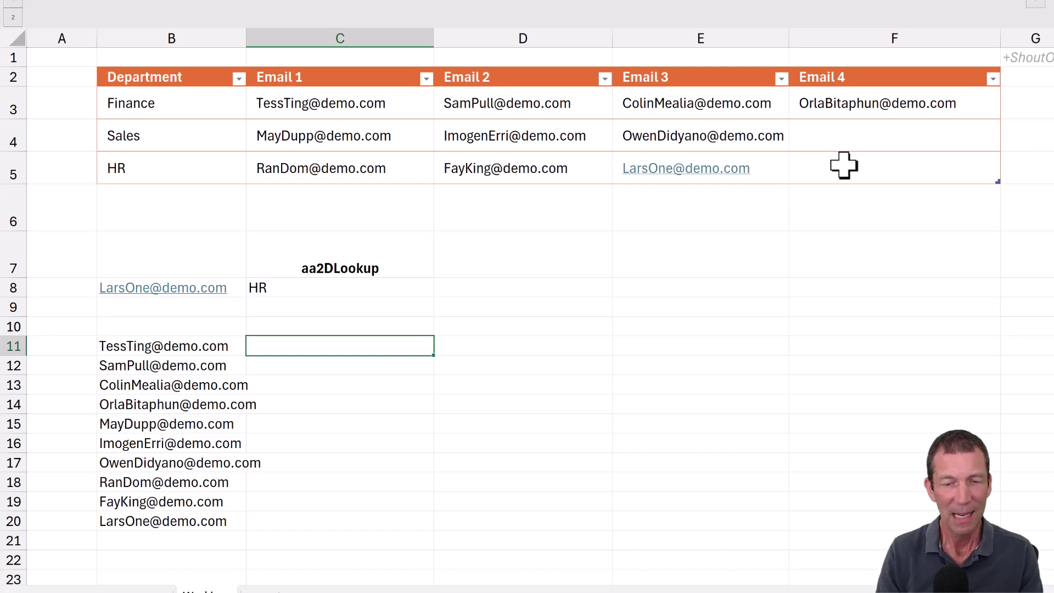
pyautogui.write('=add')
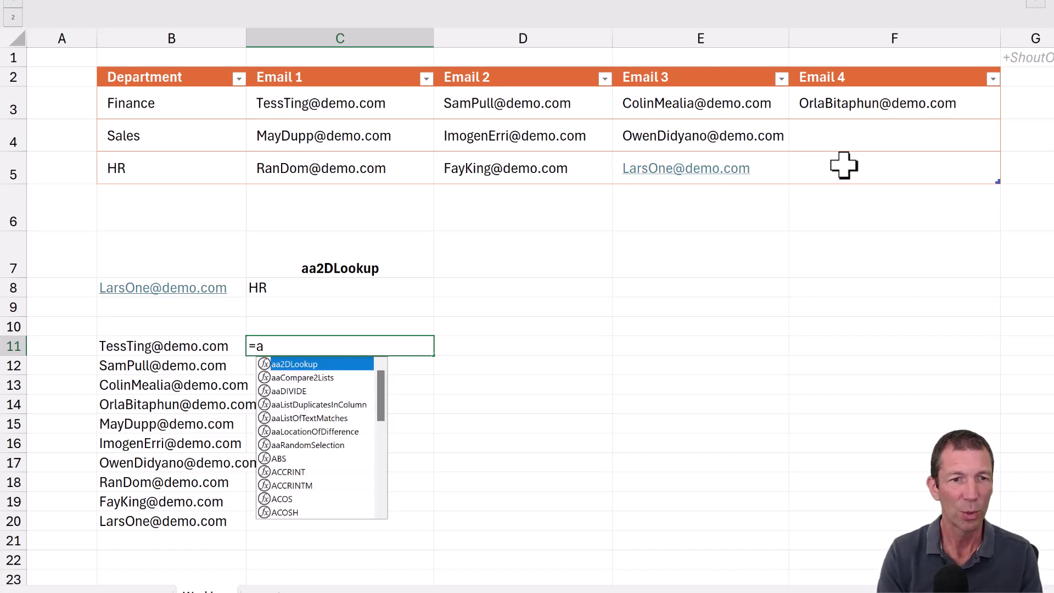
pyautogui.press('BackSpace')
pyautogui.press('BackSpace')
pyautogui.write('a')
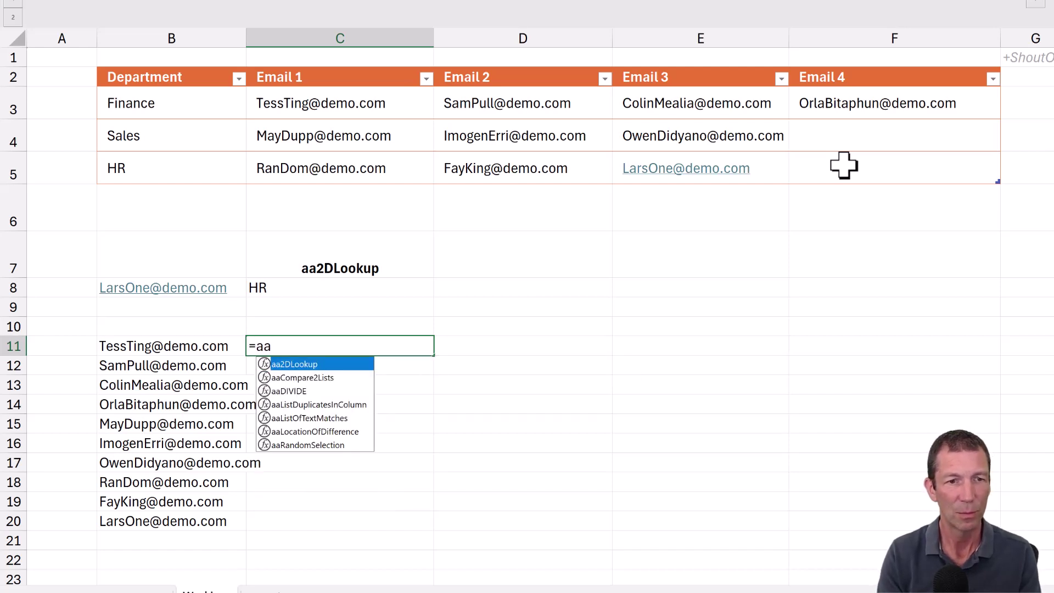
pyautogui.press('Tab')
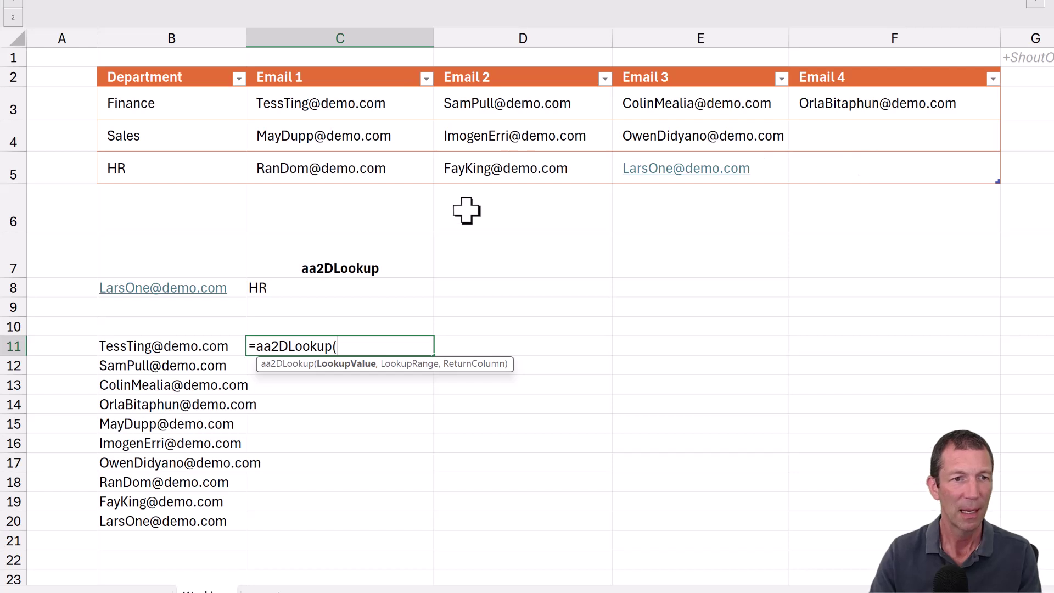
pyautogui.click(193, 348)
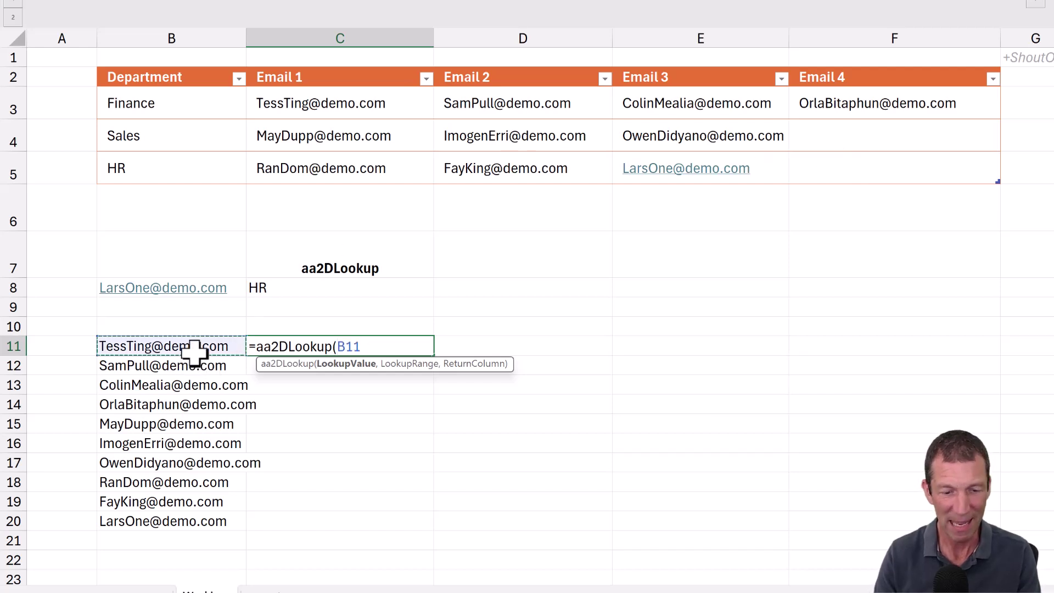
pyautogui.write('#')
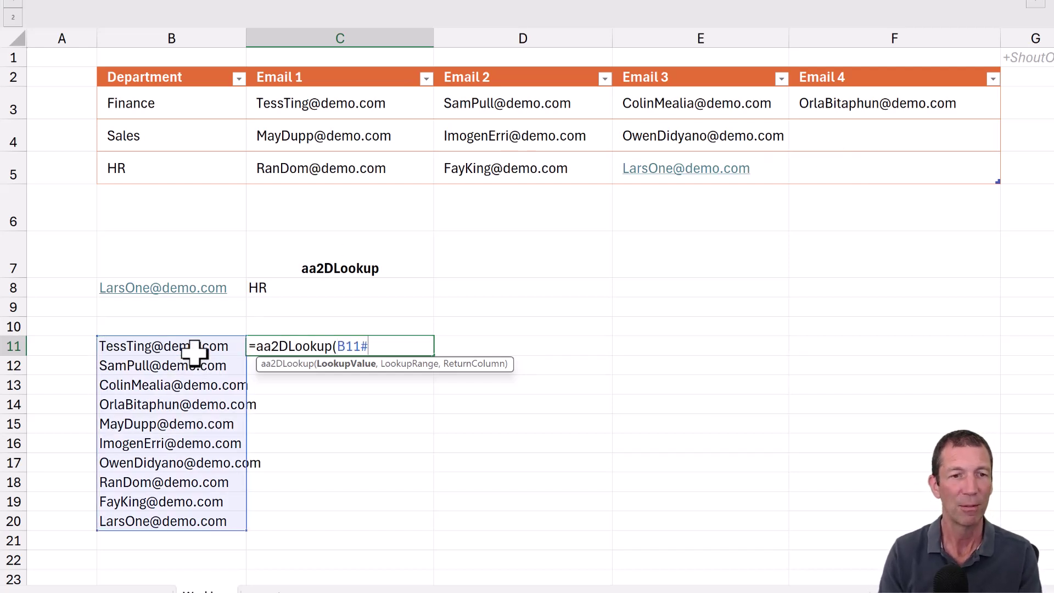
pyautogui.write(',')
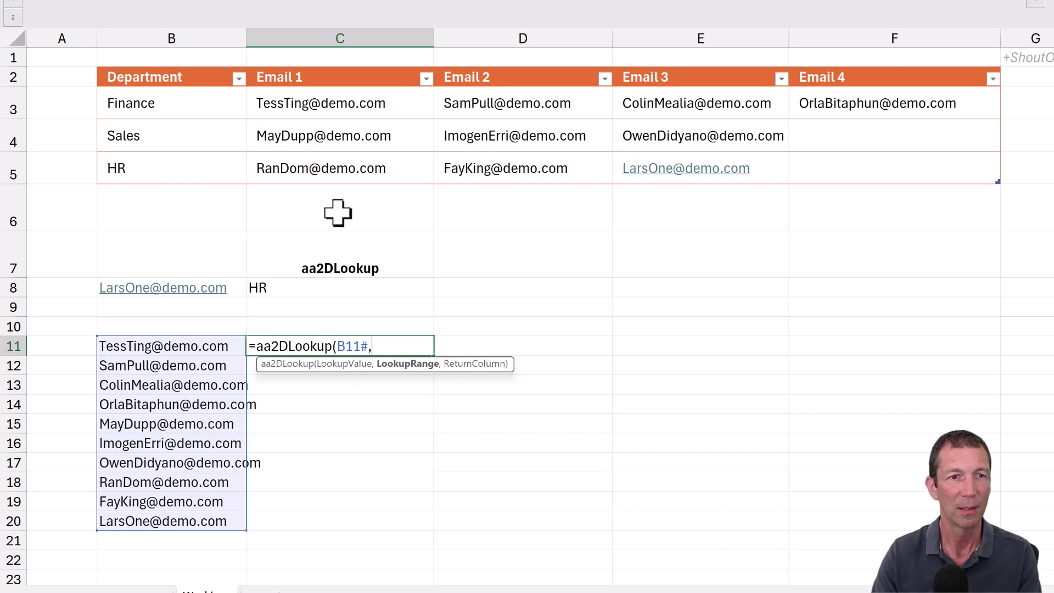
# - Complete the C11 formula with Table2[[Email 1]:[Email 4]] as the lookup range and Table2[Department] as the return column
pyautogui.moveTo(413, 113); pyautogui.dragTo(909, 184)
pyautogui.write(',')
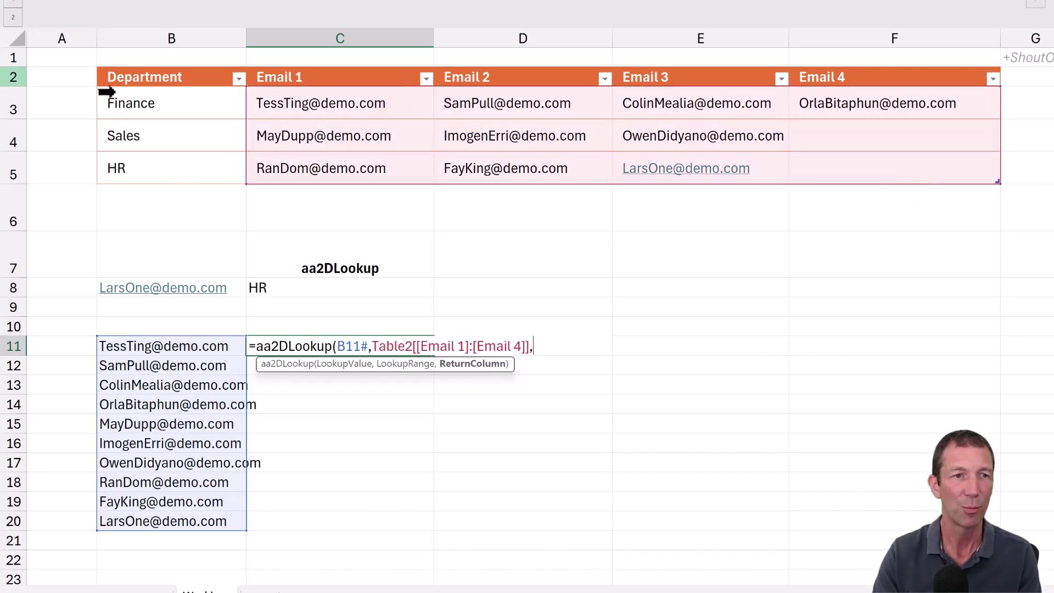
pyautogui.moveTo(146, 106); pyautogui.dragTo(144, 170)
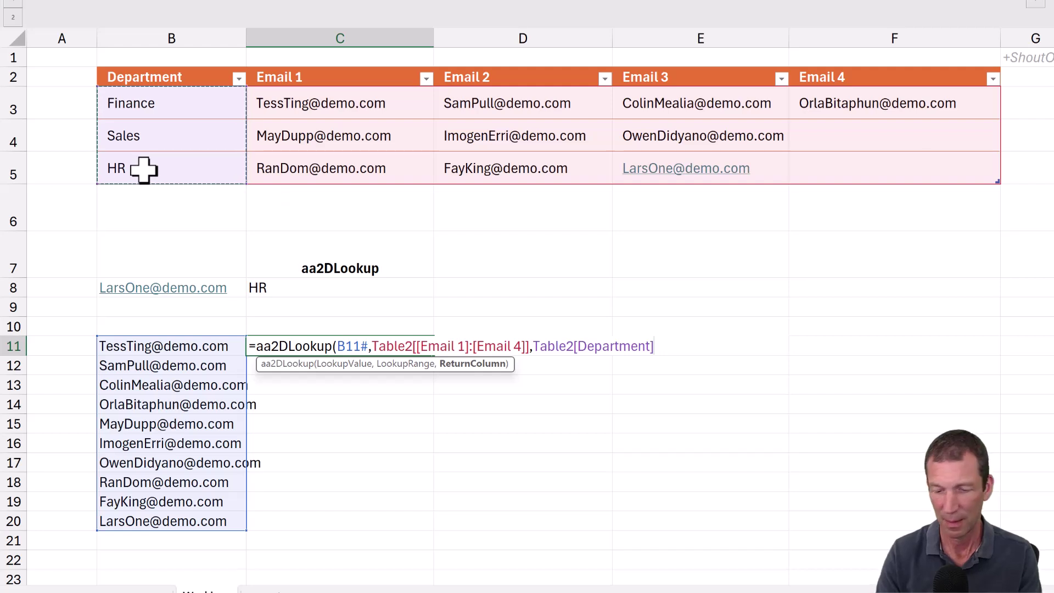
pyautogui.write(')')
pyautogui.press('Return')
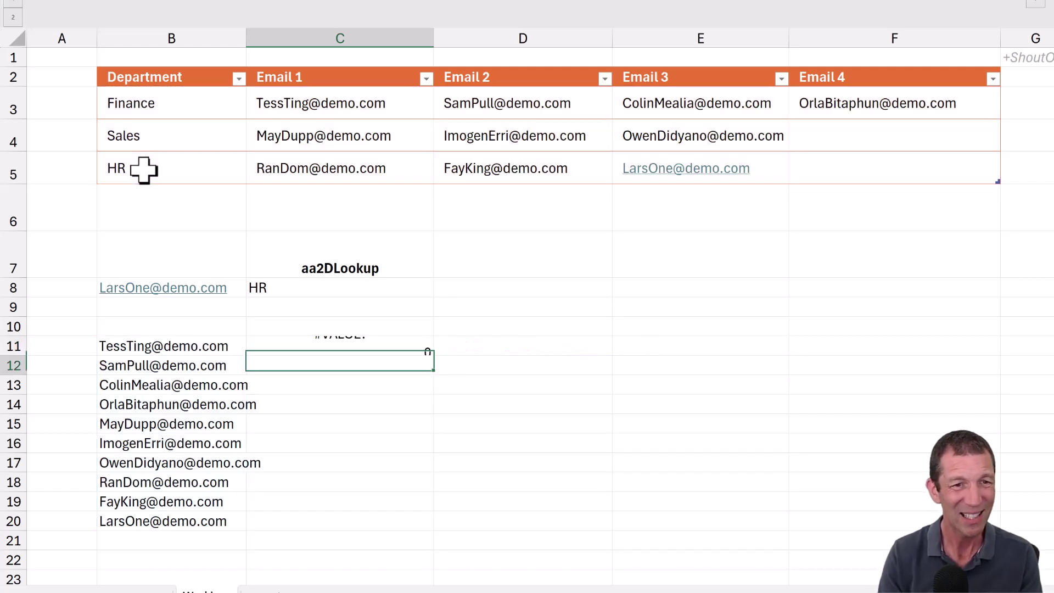
# - Reopen the C11 formula and put BYROW in front of aa2DLookup, with B11# as its array
pyautogui.press('Up')
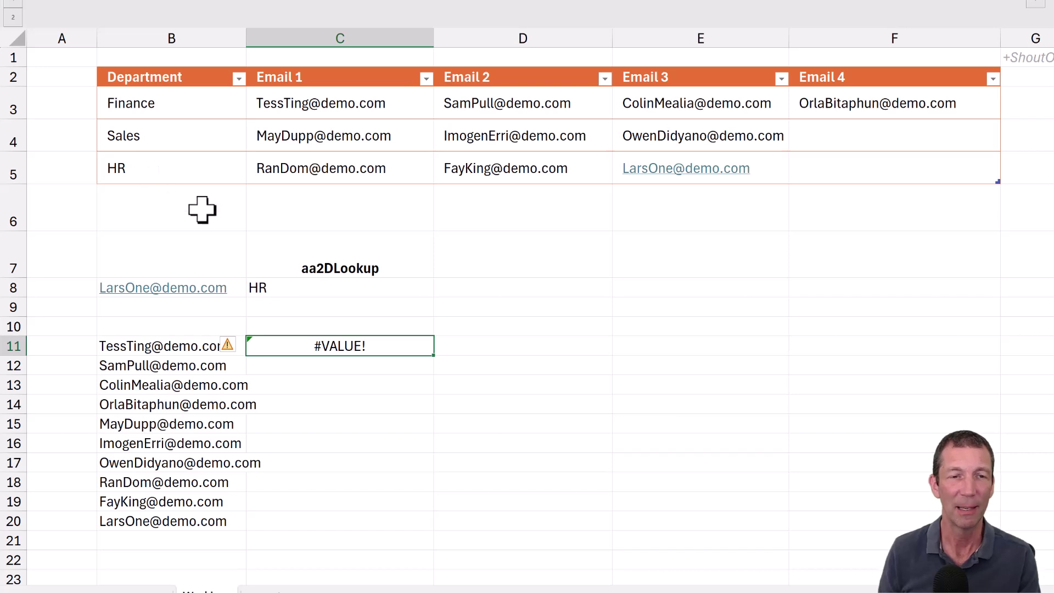
pyautogui.press('F2')
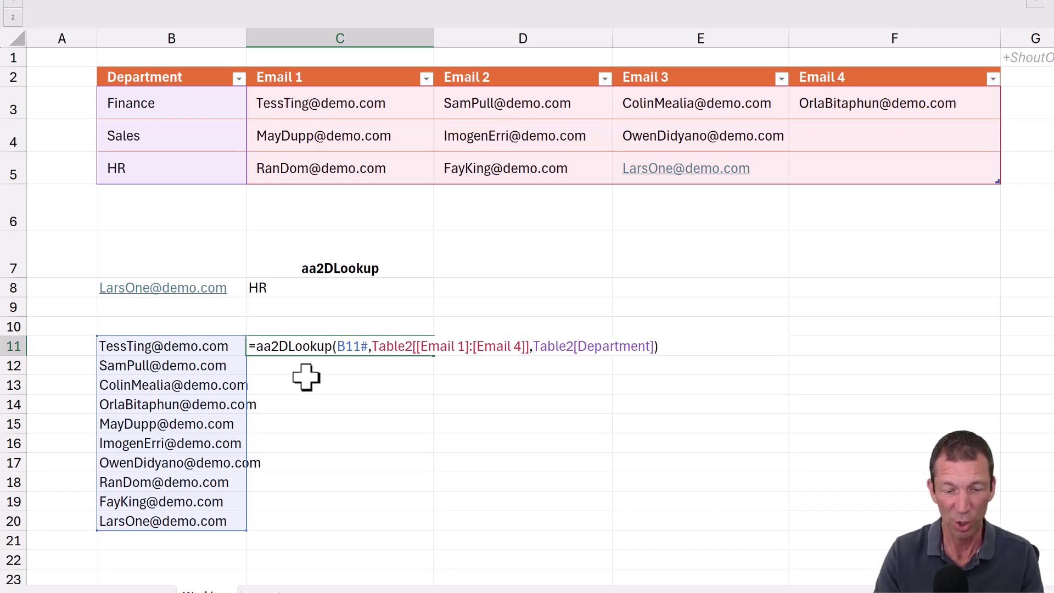
pyautogui.write('BYROW(')
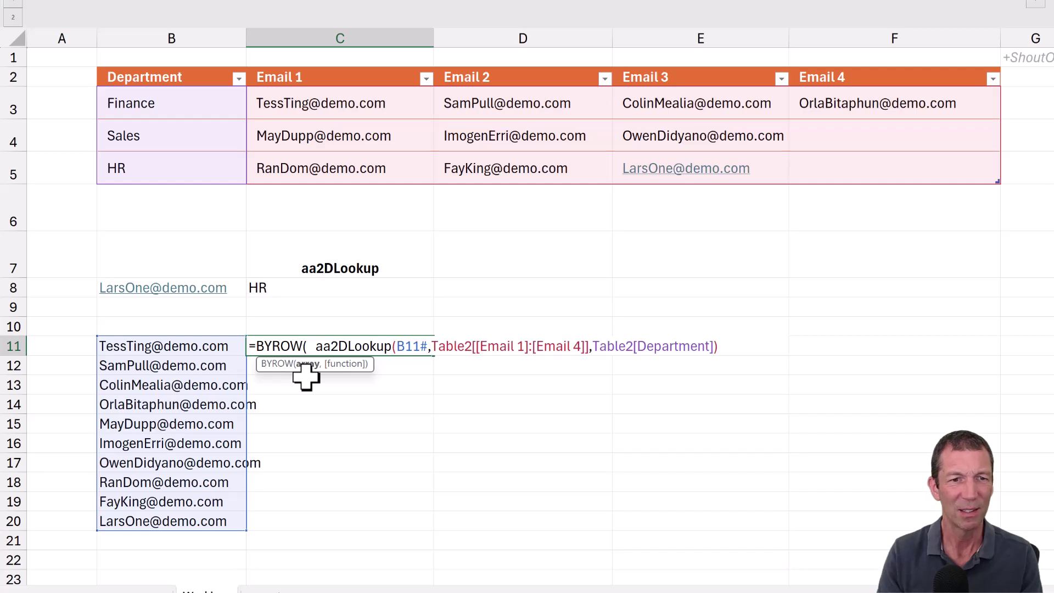
pyautogui.click(172, 350)
pyautogui.moveTo(171, 350); pyautogui.dragTo(160, 525)
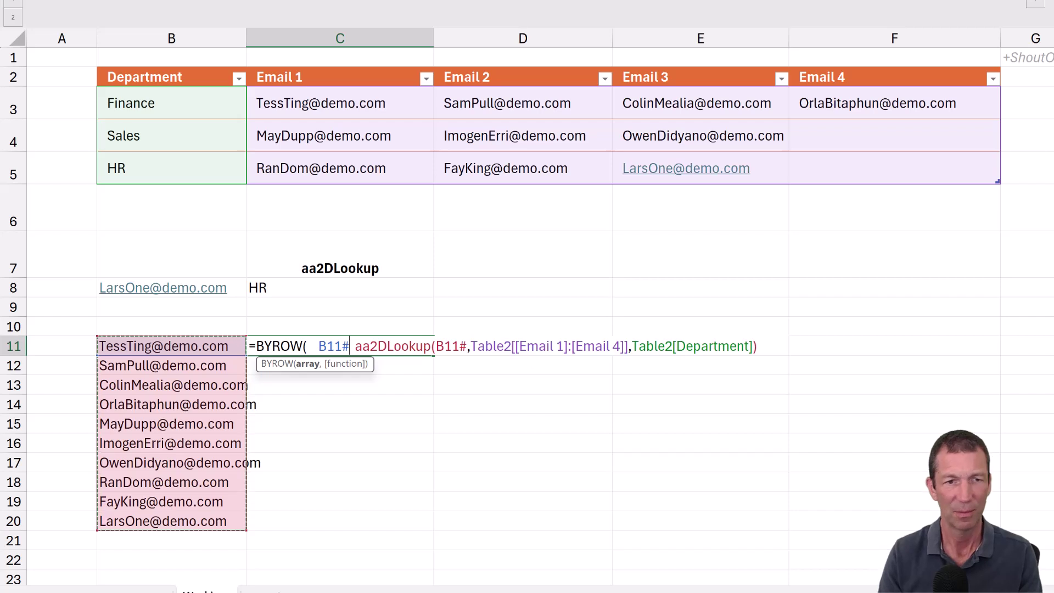
pyautogui.write(',')
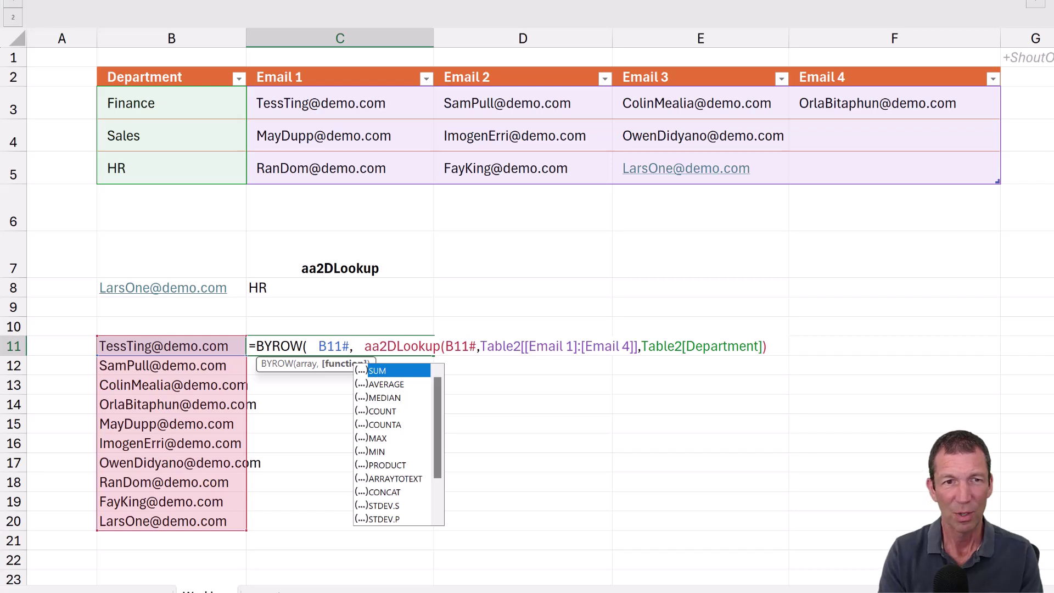
# - Add a LAMBDA with the parameter c as BYROW's function, ahead of the aa2DLookup call
pyautogui.write('LAMBDA')
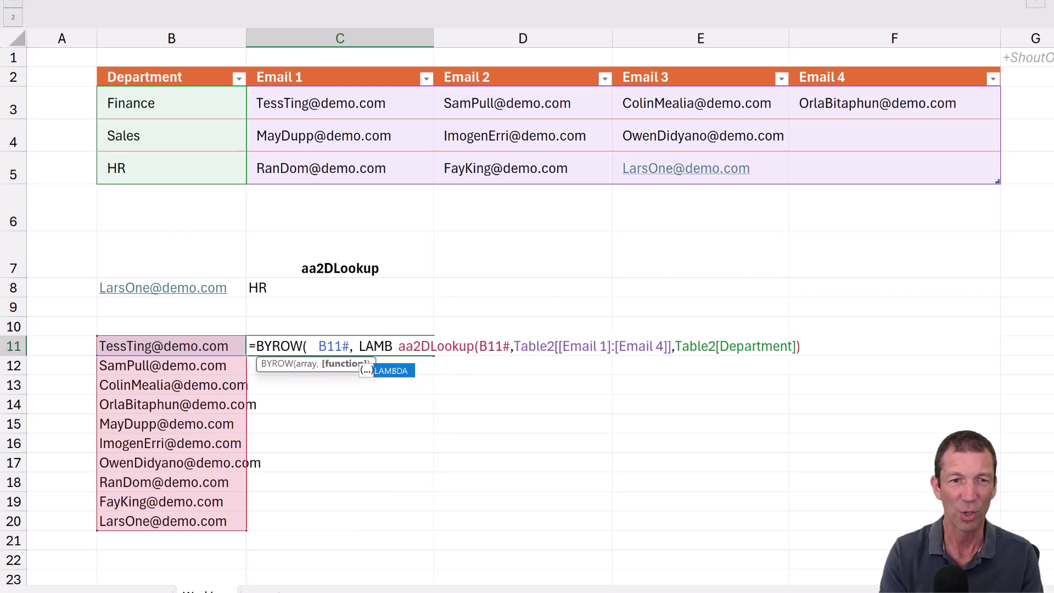
pyautogui.write('(')
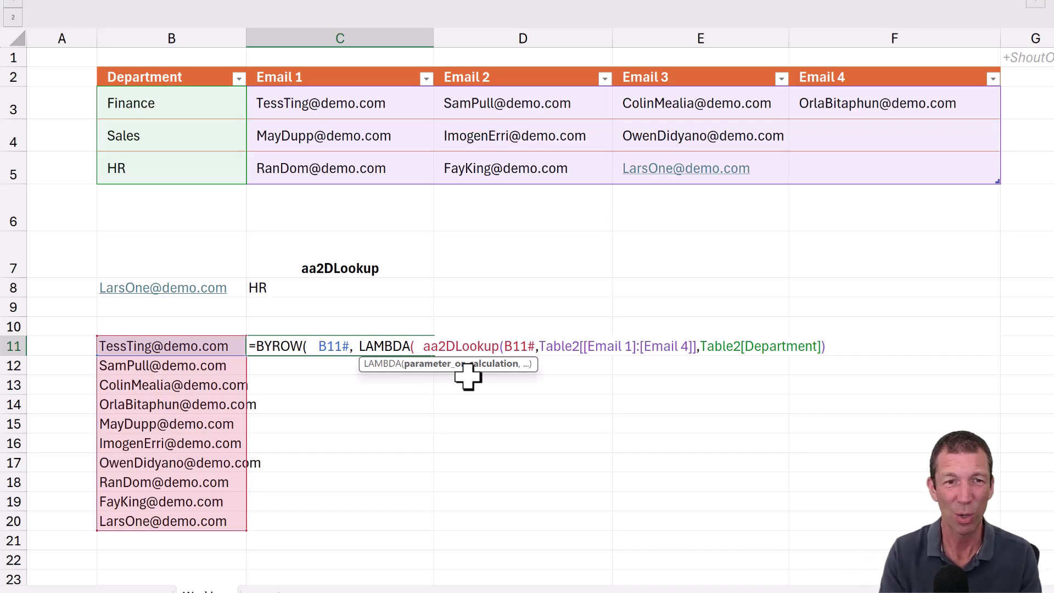
pyautogui.write('c')
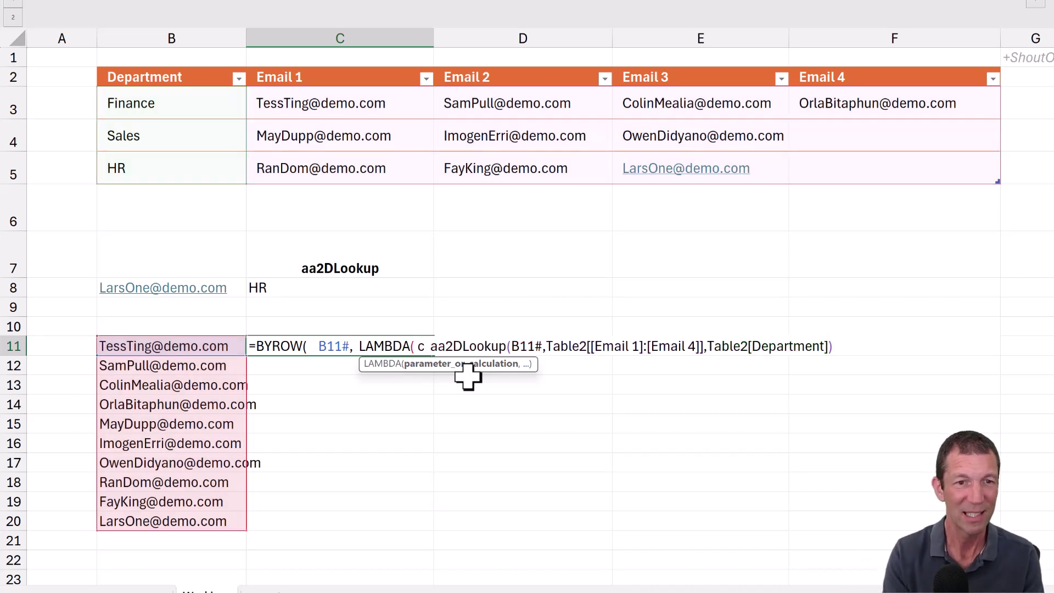
pyautogui.press('BackSpace')
pyautogui.write('r')
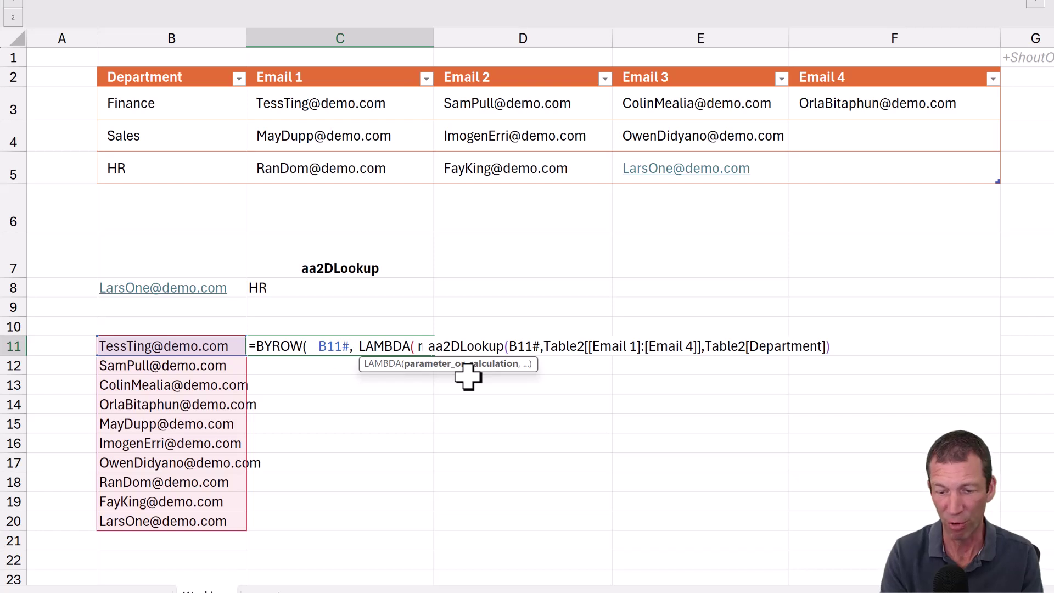
pyautogui.write('ow')
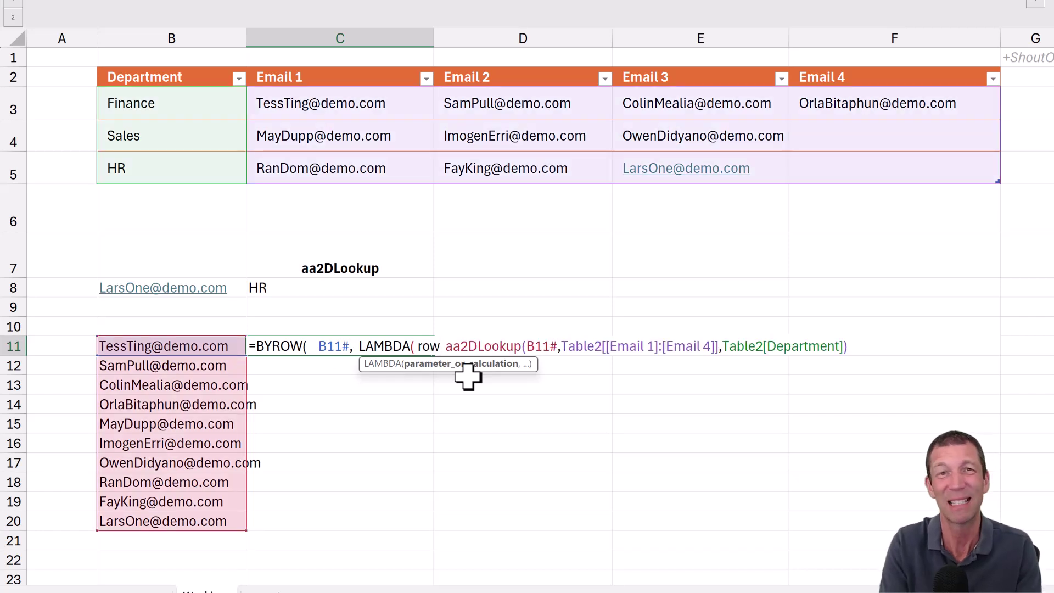
pyautogui.press('BackSpace')
pyautogui.press('BackSpace')
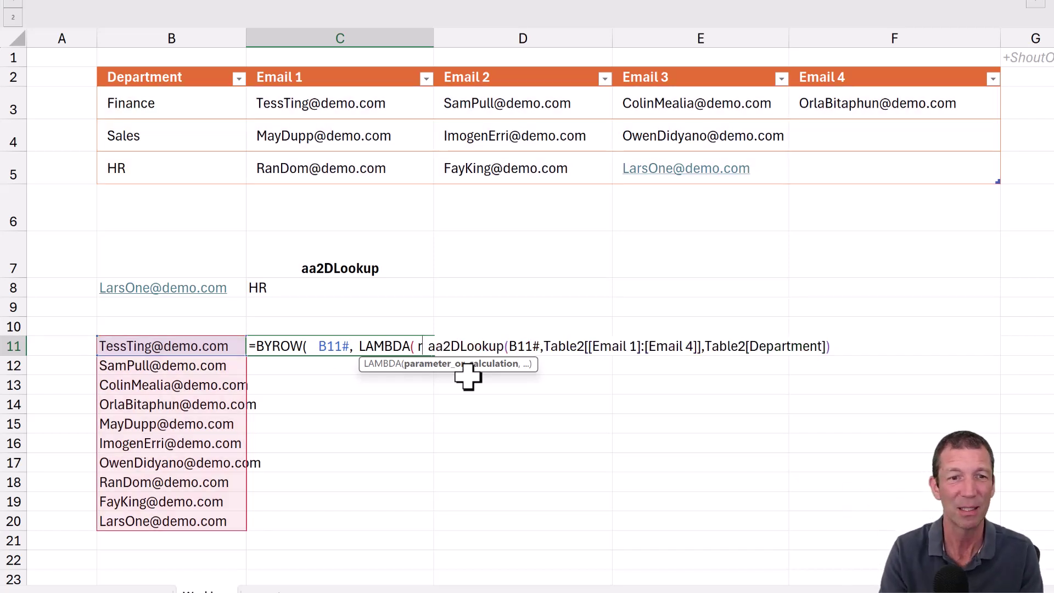
pyautogui.press('BackSpace')
pyautogui.write('c')
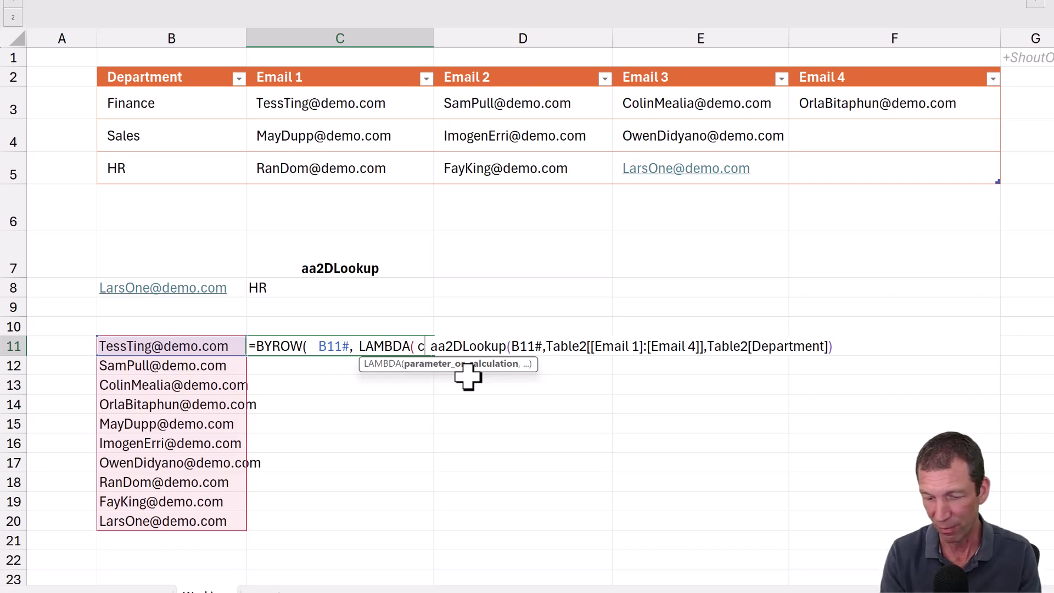
pyautogui.write(',')
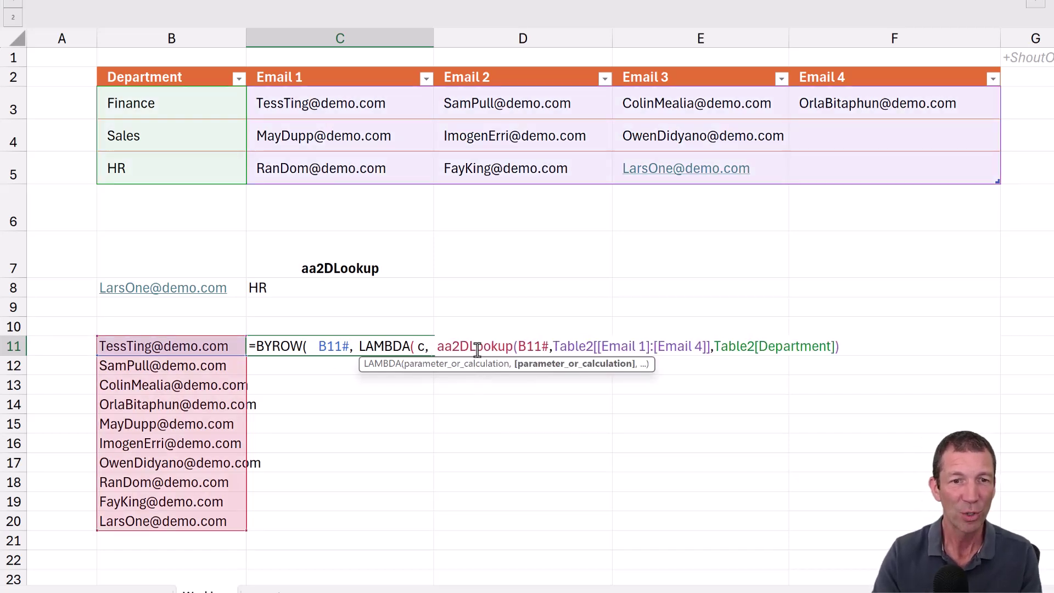
# - Replace aa2DLookup's lookup value B11# with c, close the LAMBDA and BYROW brackets, and enter the C11 formula
pyautogui.doubleClick(540, 344)
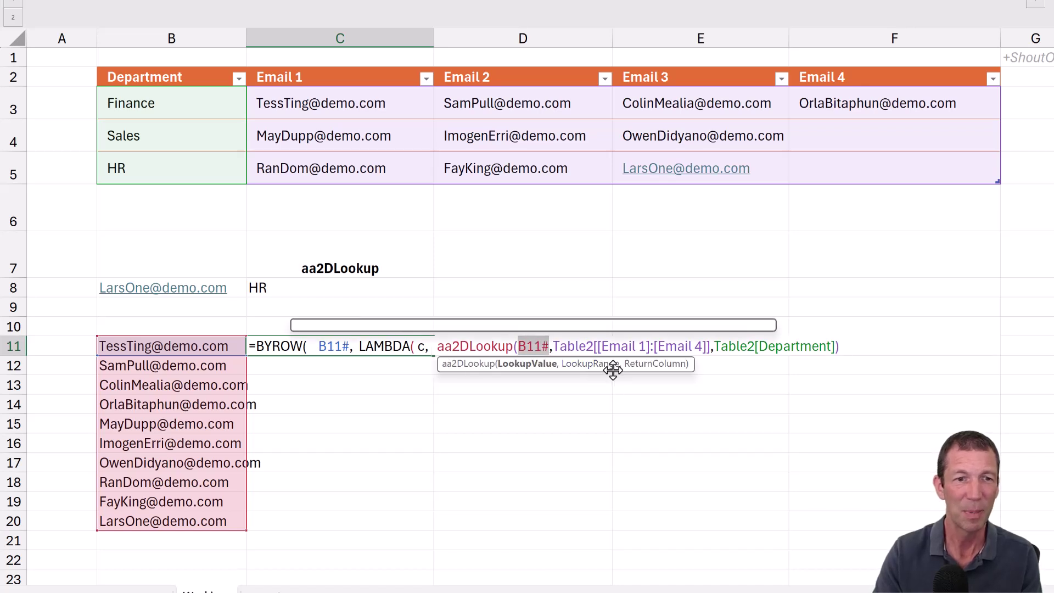
pyautogui.write('c')
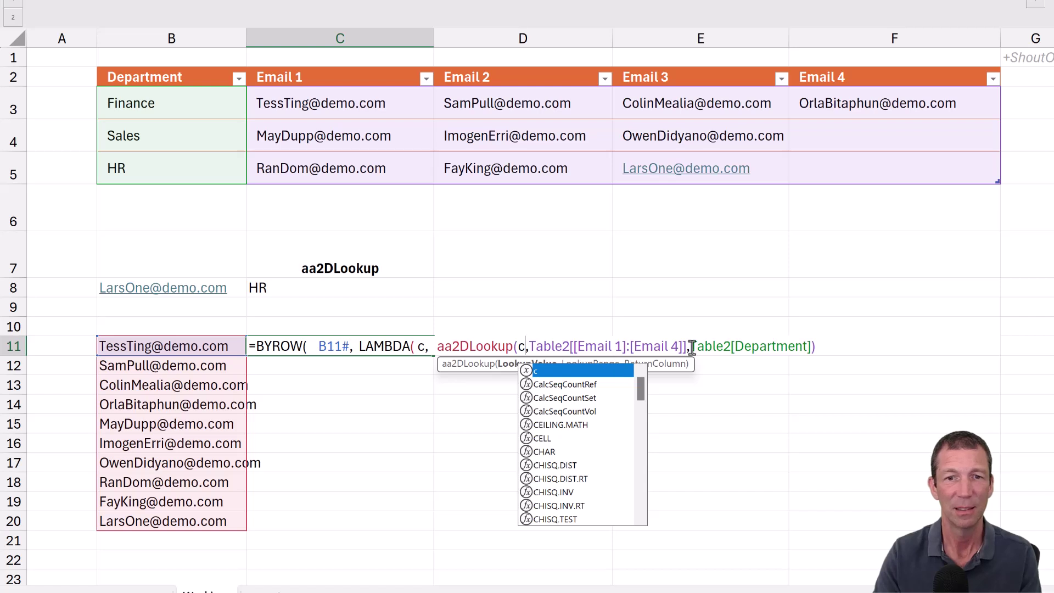
pyautogui.click(823, 350)
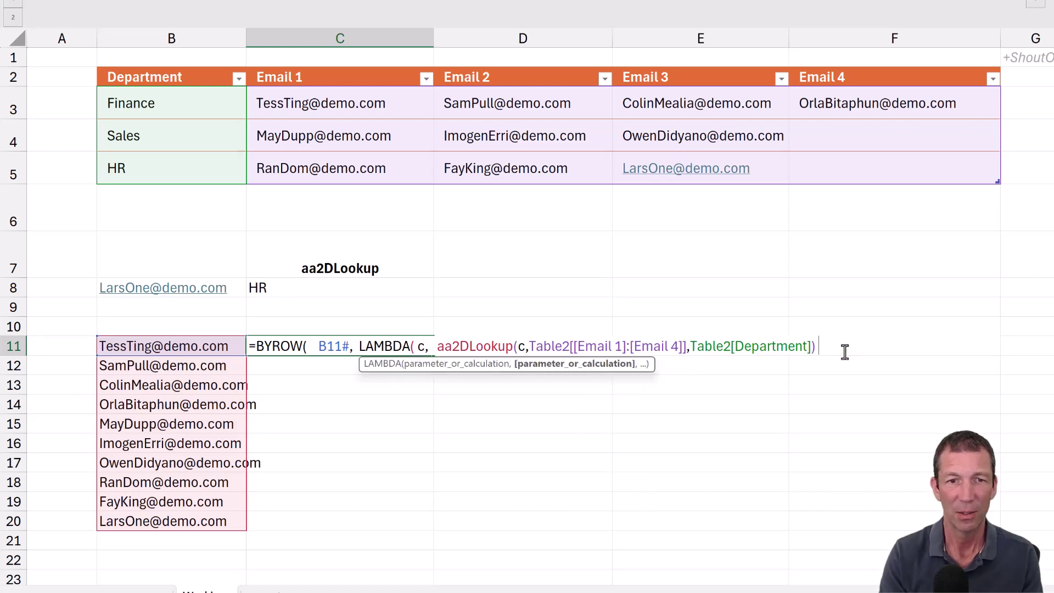
pyautogui.write(') )')
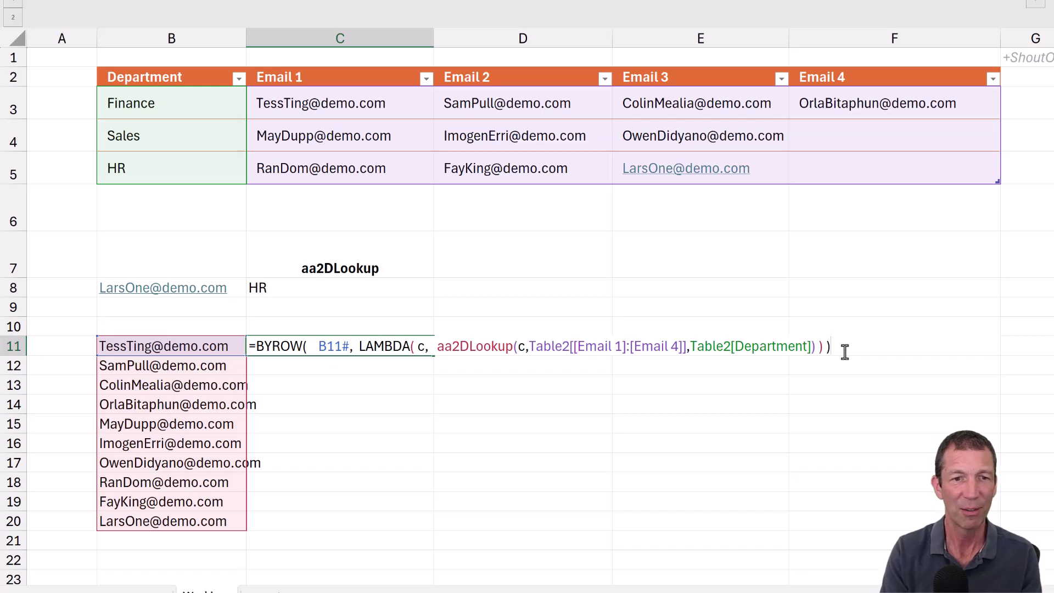
pyautogui.press('Return')
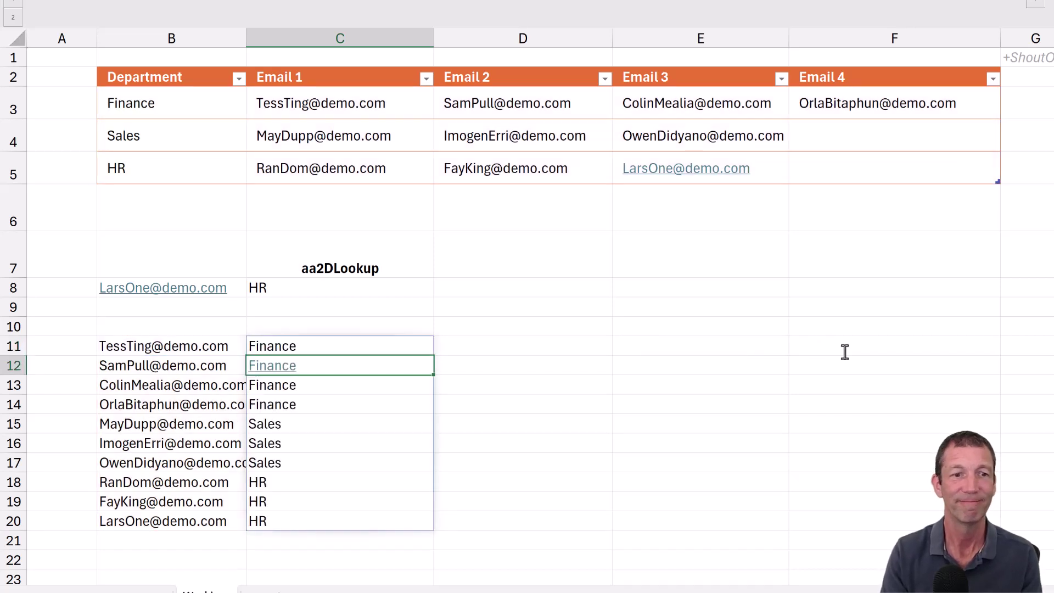
pyautogui.press('Up')
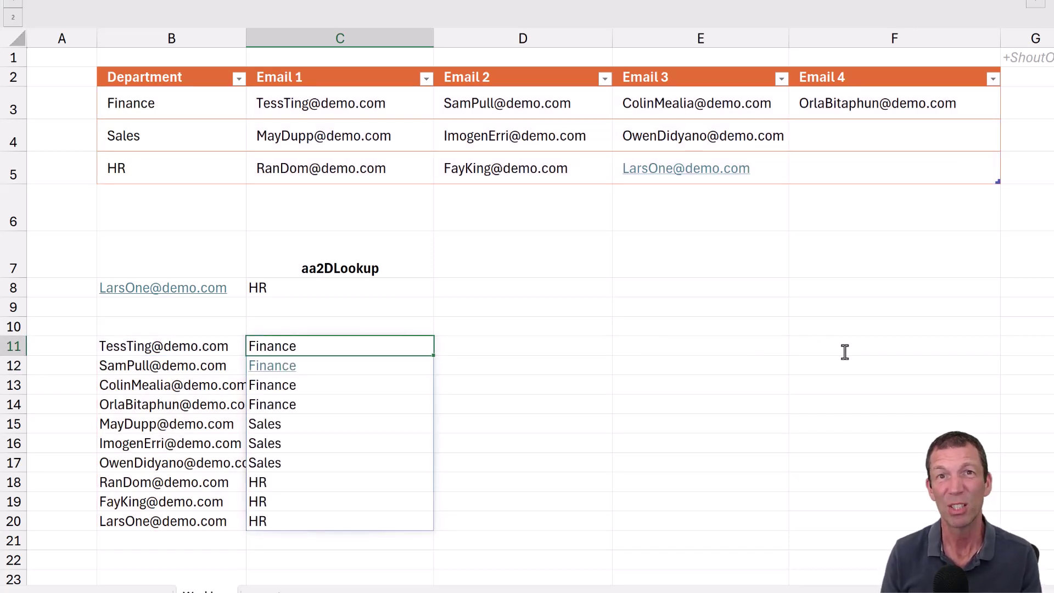
pyautogui.press('F2')
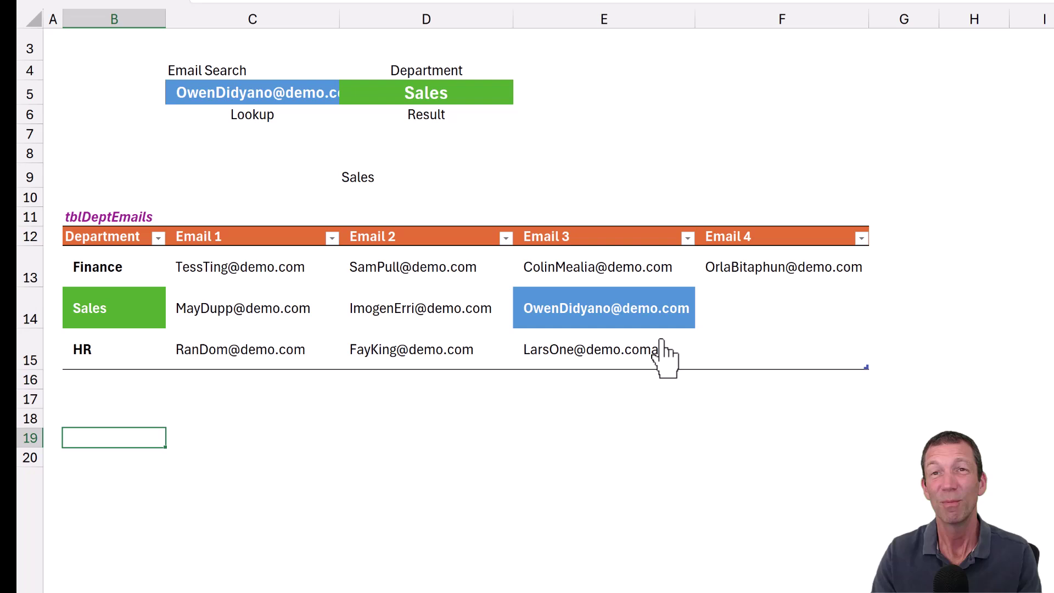
pyautogui.moveTo(664, 351)
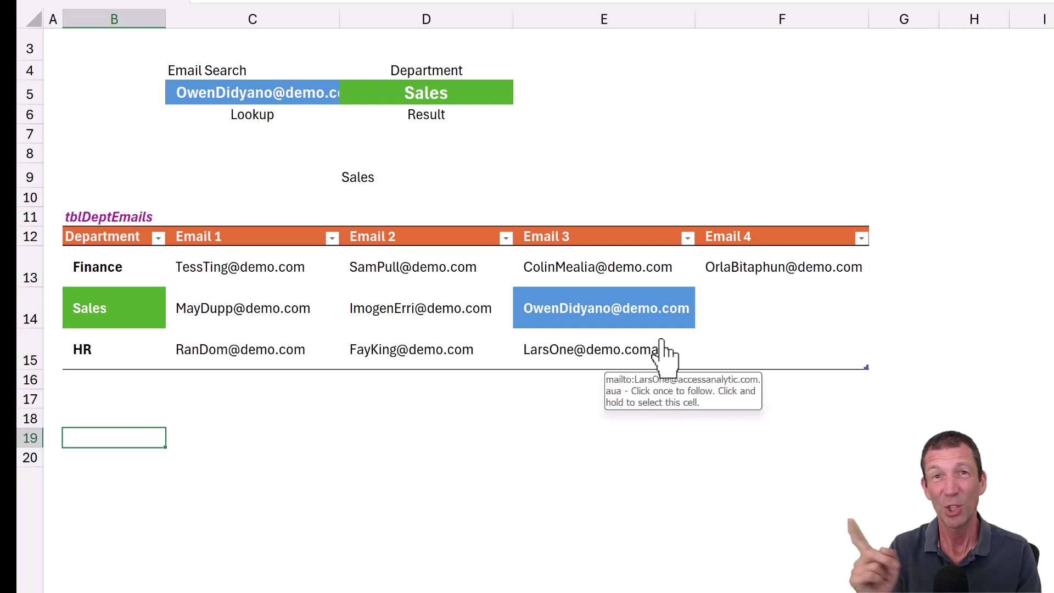